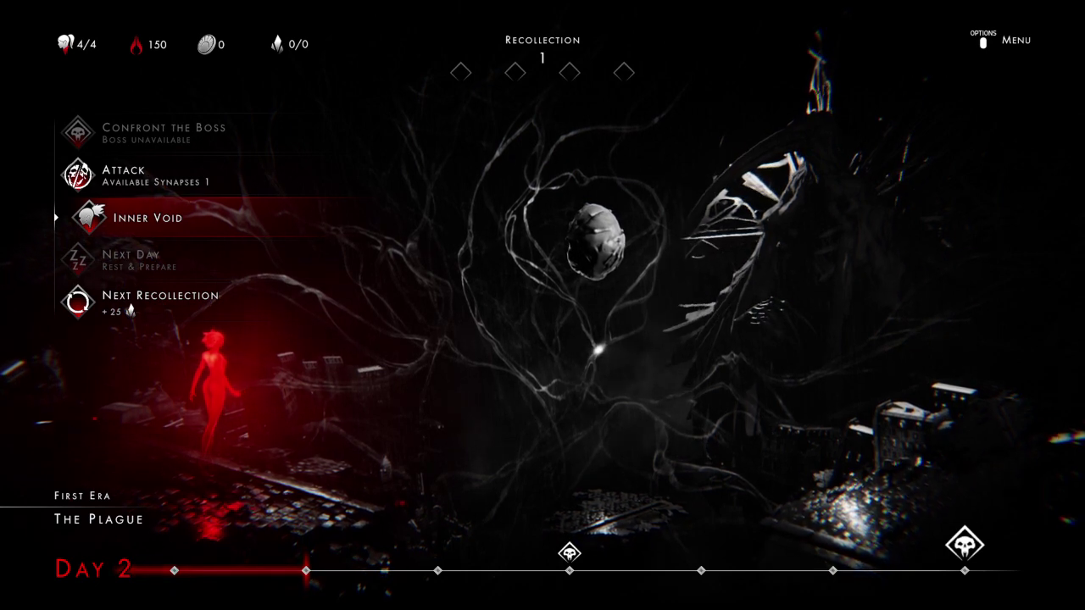
Enter the Inner Void from the First Era's Day 2 hub, opening Daughters Overview
{"action": "key", "text": "Return"}
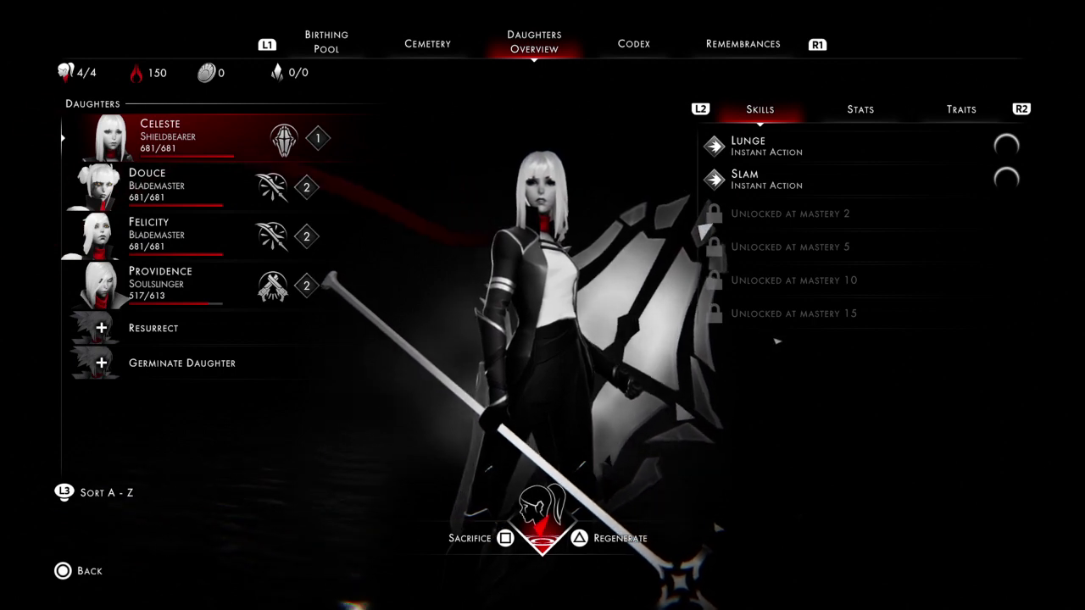
Review Celeste's stats, traits and skills, then browse the roster down to Providence and back
{"action": "key", "text": "e"}
{"action": "key", "text": "e"}
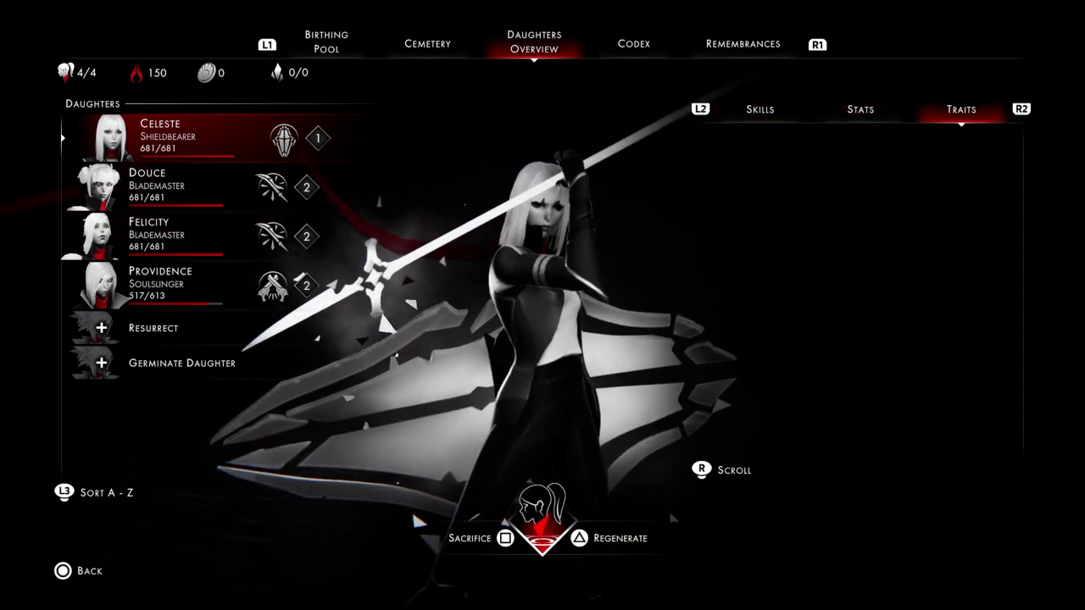
{"action": "key", "text": "q"}
{"action": "key", "text": "q"}
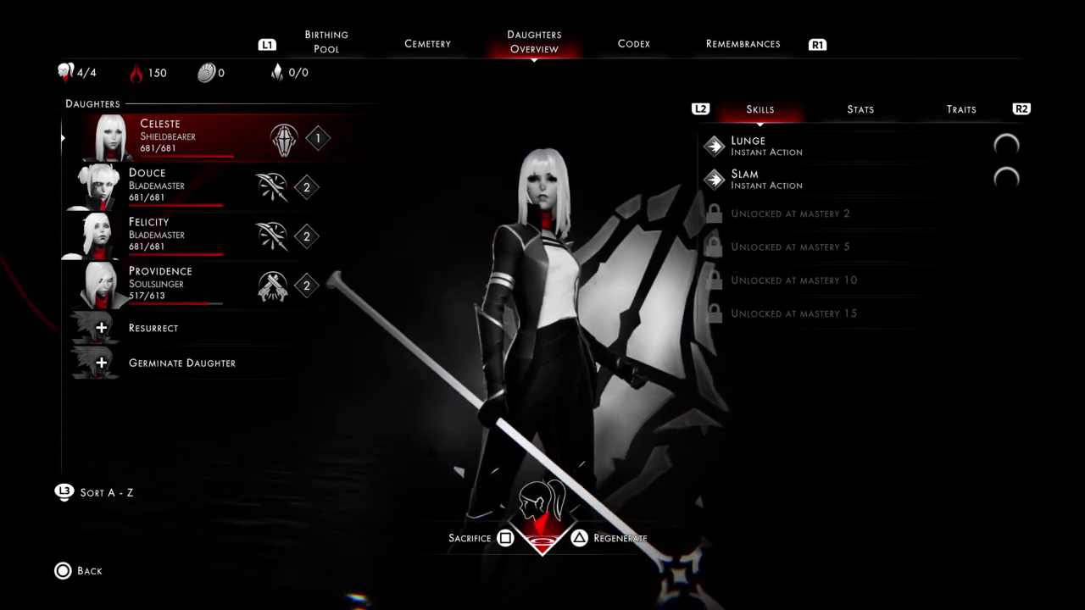
{"action": "key", "text": "Down"}
{"action": "key", "text": "Down"}
{"action": "key", "text": "Down"}
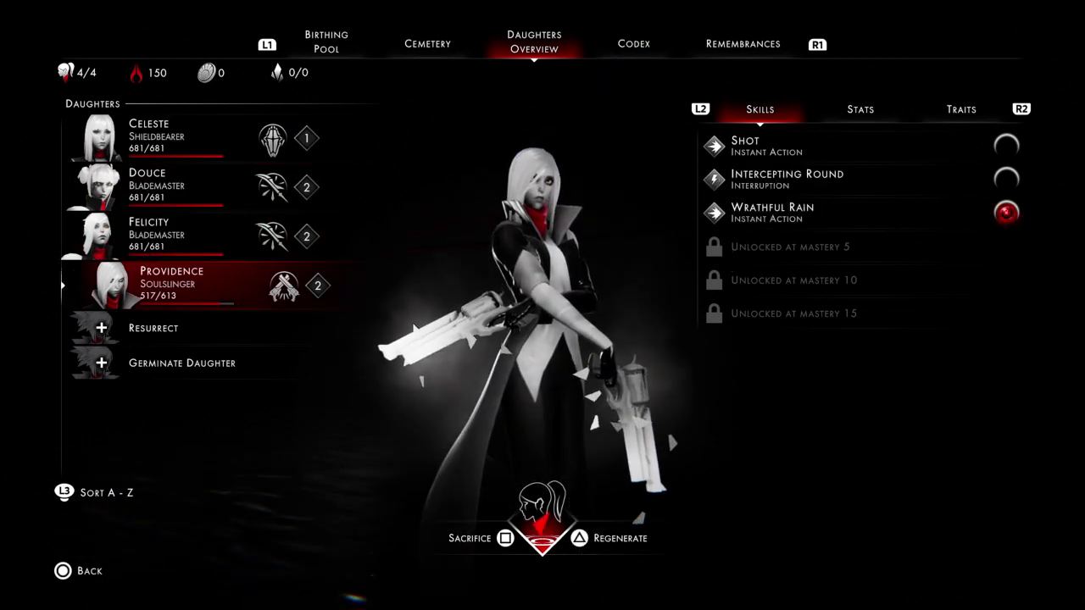
{"action": "key", "text": "Up"}
{"action": "key", "text": "Up"}
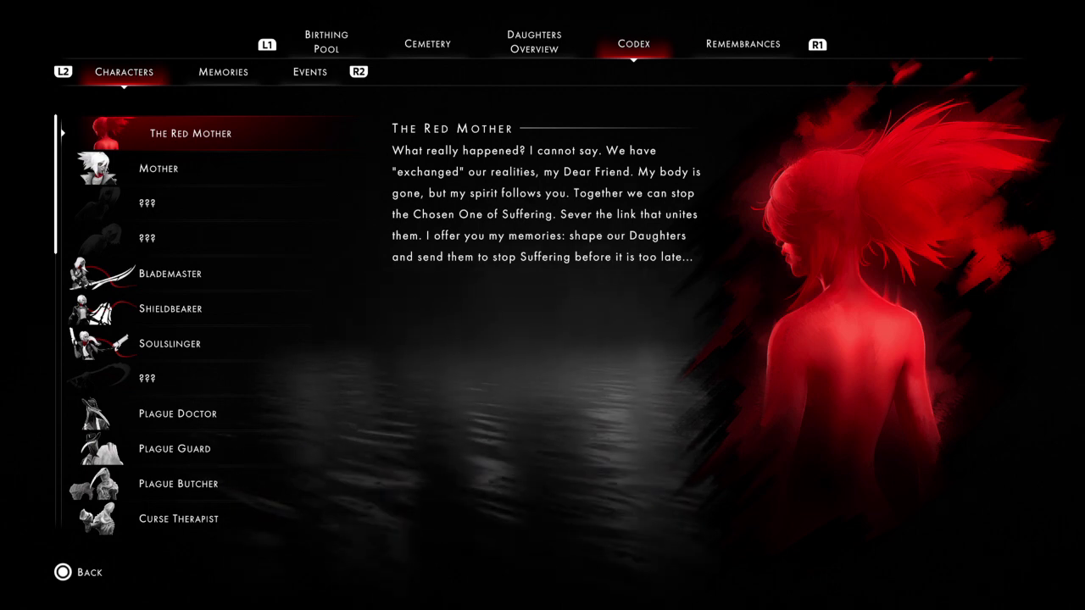
Select Douce in Daughters Overview and regenerate her with Celeste as the sacrifice
{"action": "key", "text": "e"}
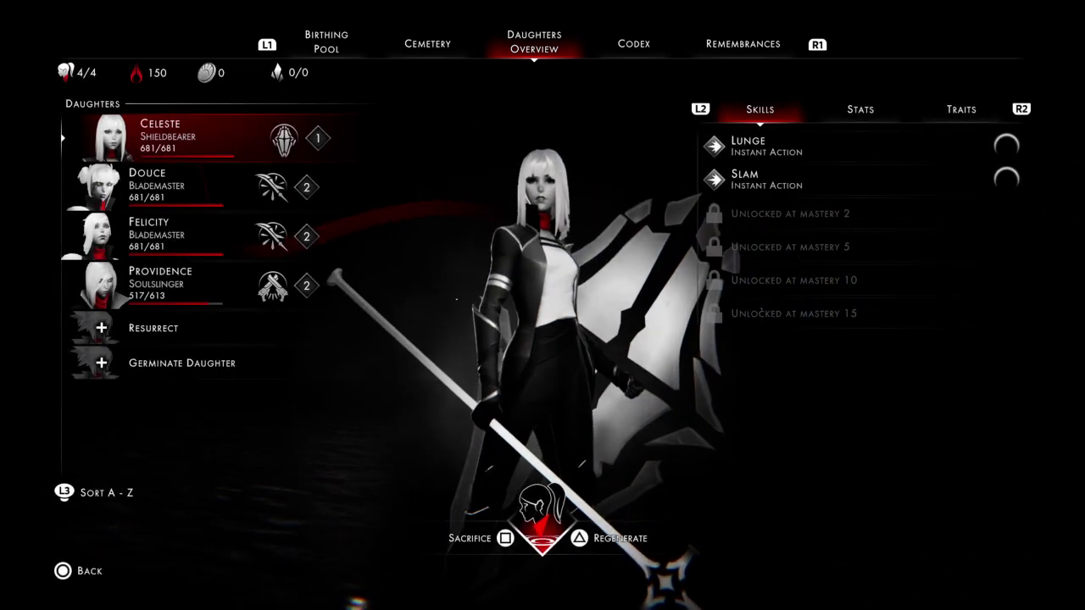
{"action": "key", "text": "Down"}
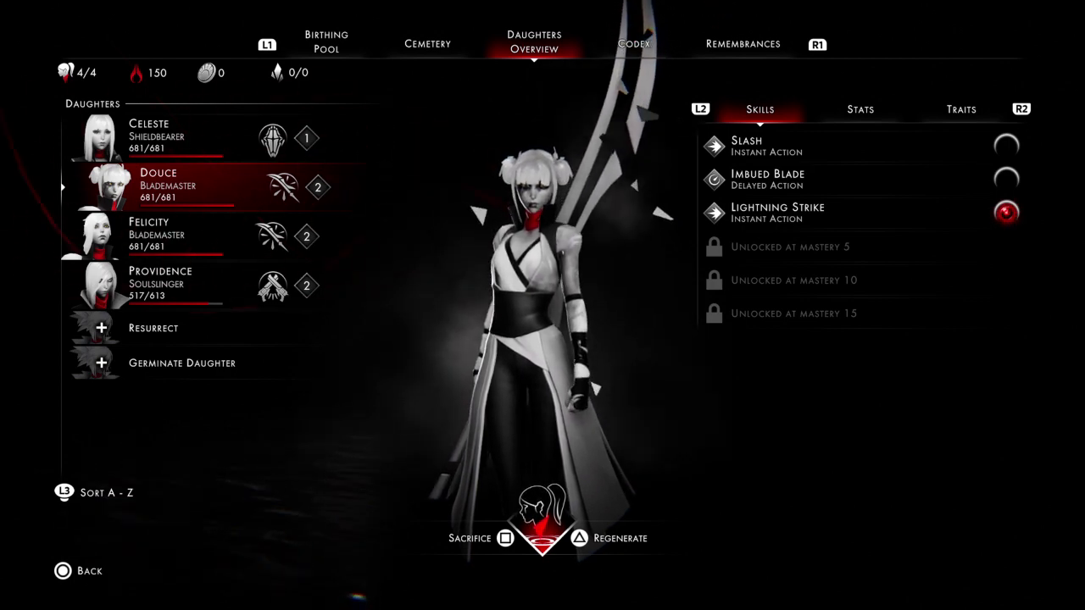
{"action": "key", "text": "s"}
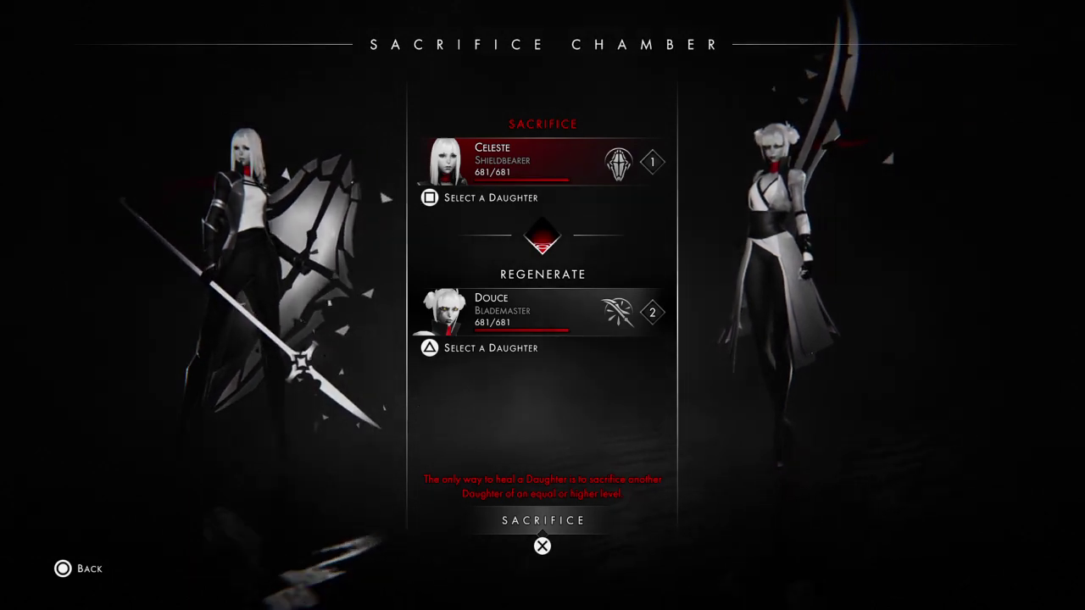
Cancel Celeste's sacrifice and switch to the empty Cemetery
{"action": "key", "text": "Escape"}
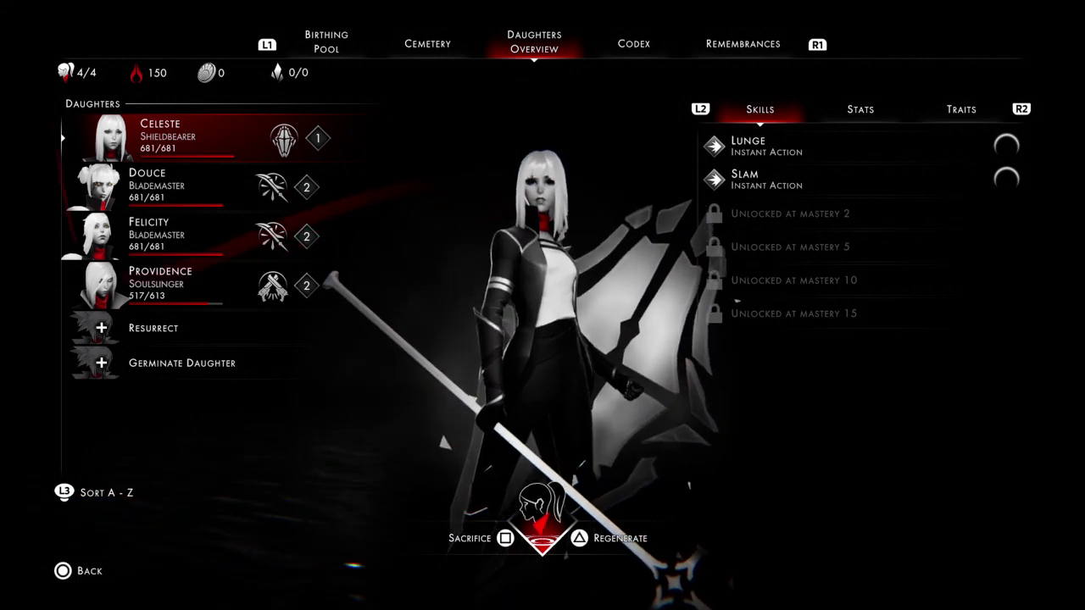
{"action": "key", "text": "q"}
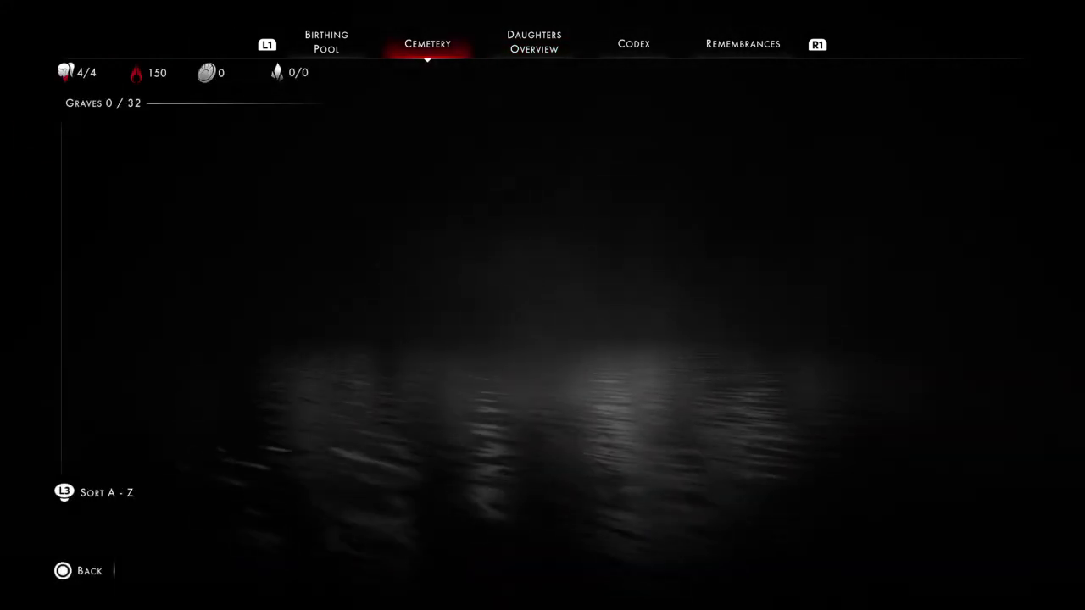
Browse the Birthing Pool and Cemetery, then return to Daughters Overview
{"action": "key", "text": "q"}
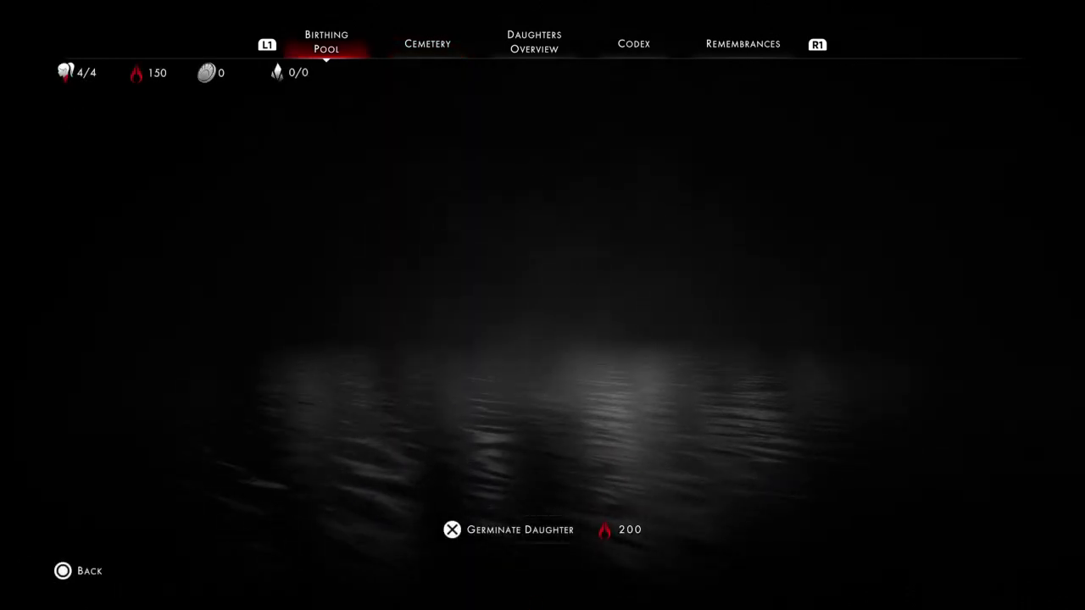
{"action": "key", "text": "e"}
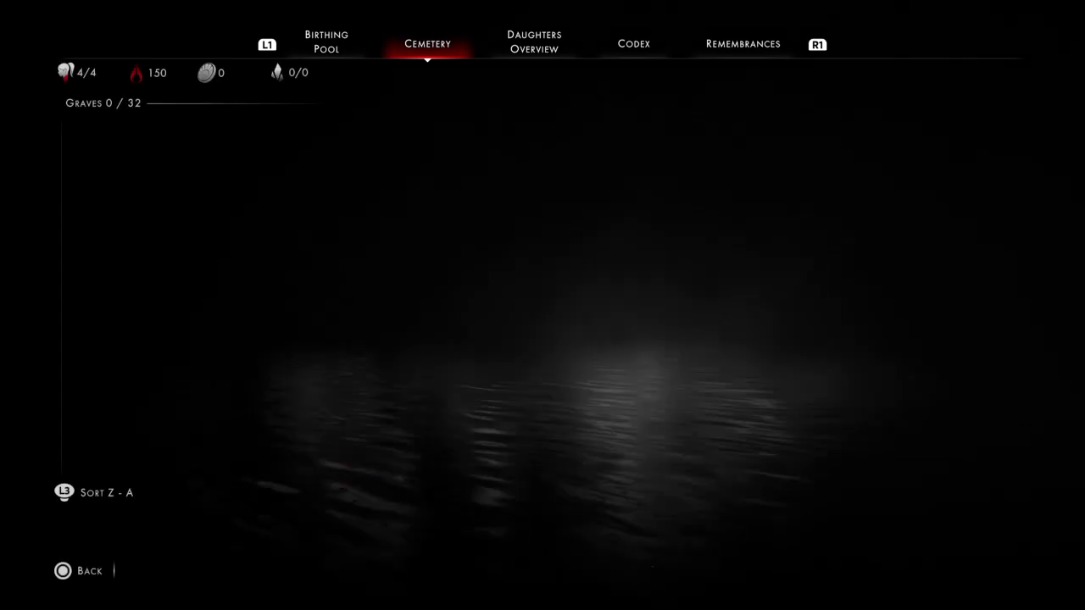
{"action": "key", "text": "e"}
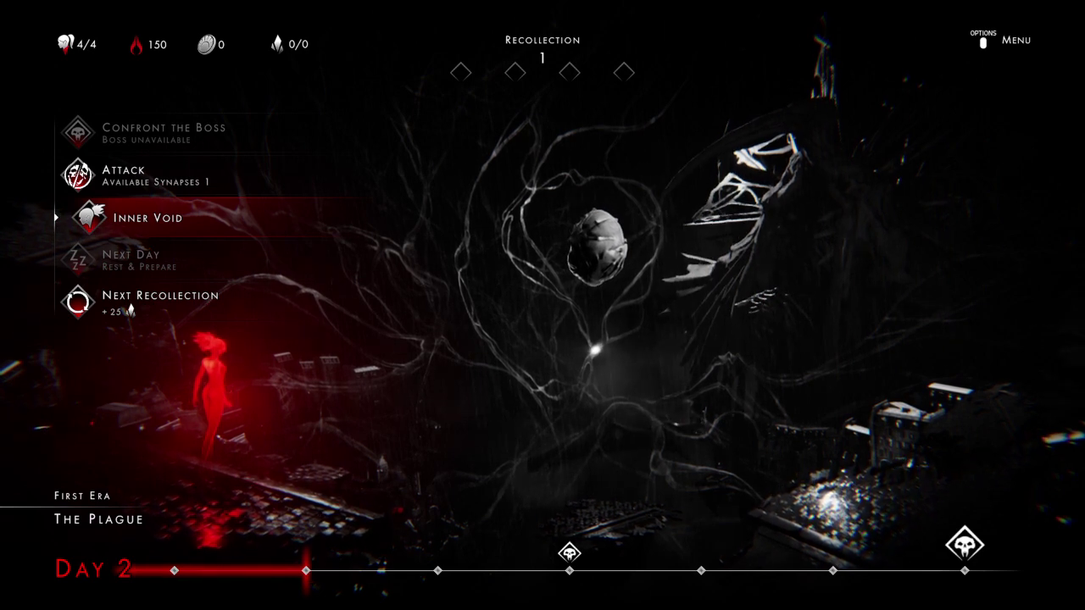
{"action": "key", "text": "Up"}
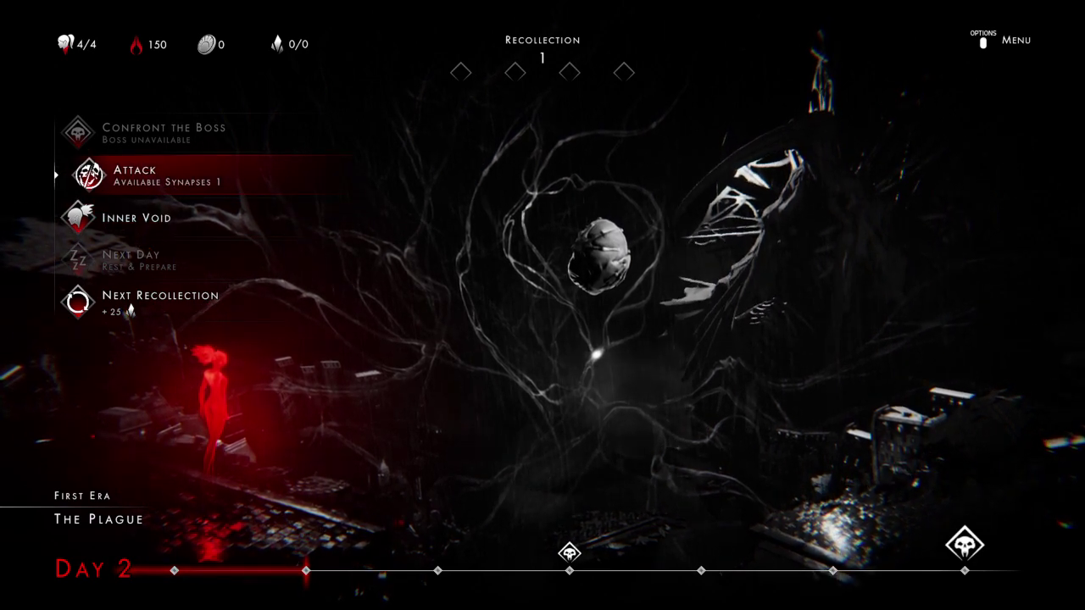
{"action": "key", "text": "Down"}
{"action": "key", "text": "Down"}
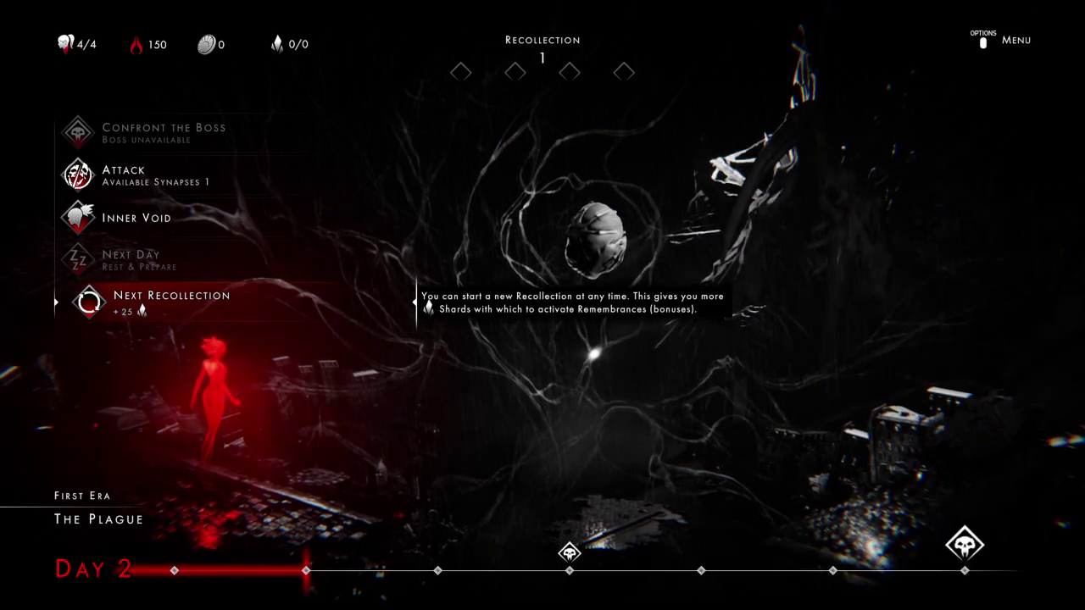
{"action": "key", "text": "Up"}
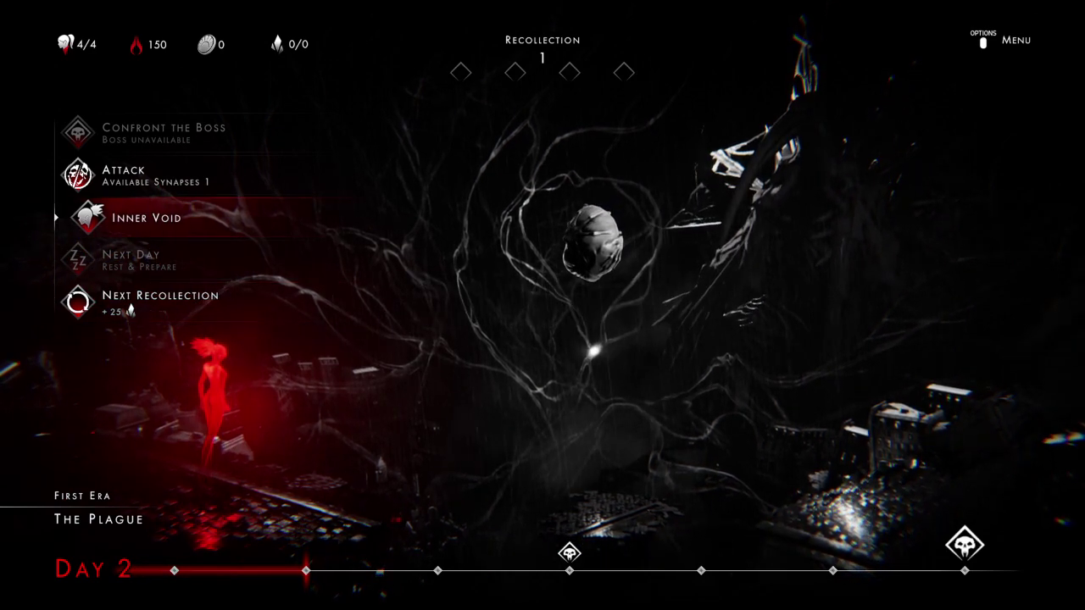
{"action": "key", "text": "Down"}
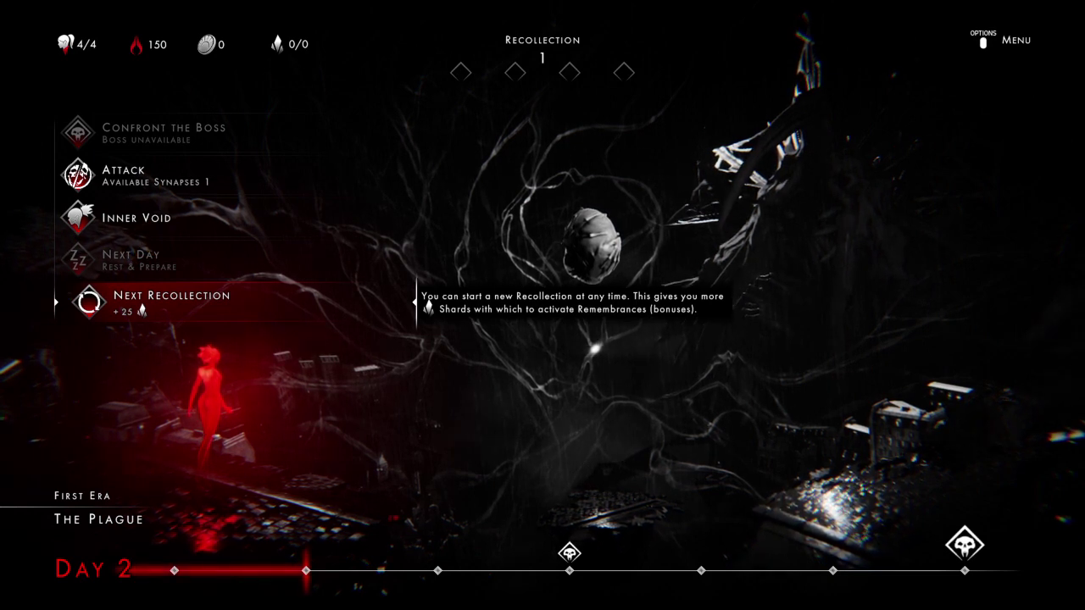
{"action": "key", "text": "Up"}
{"action": "key", "text": "Up"}
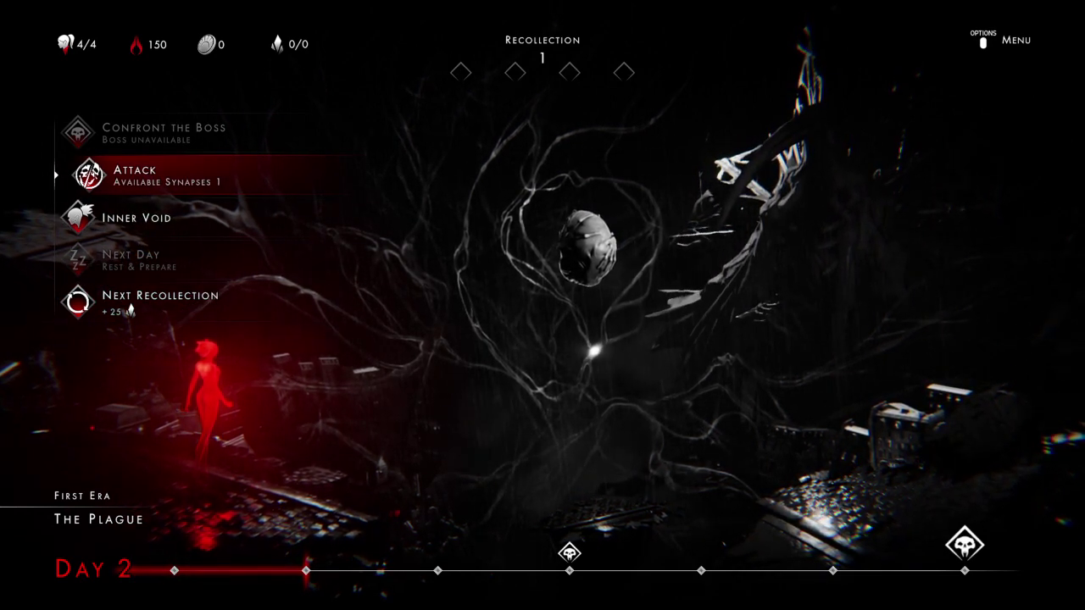
{"action": "key", "text": "Down"}
{"action": "key", "text": "Down"}
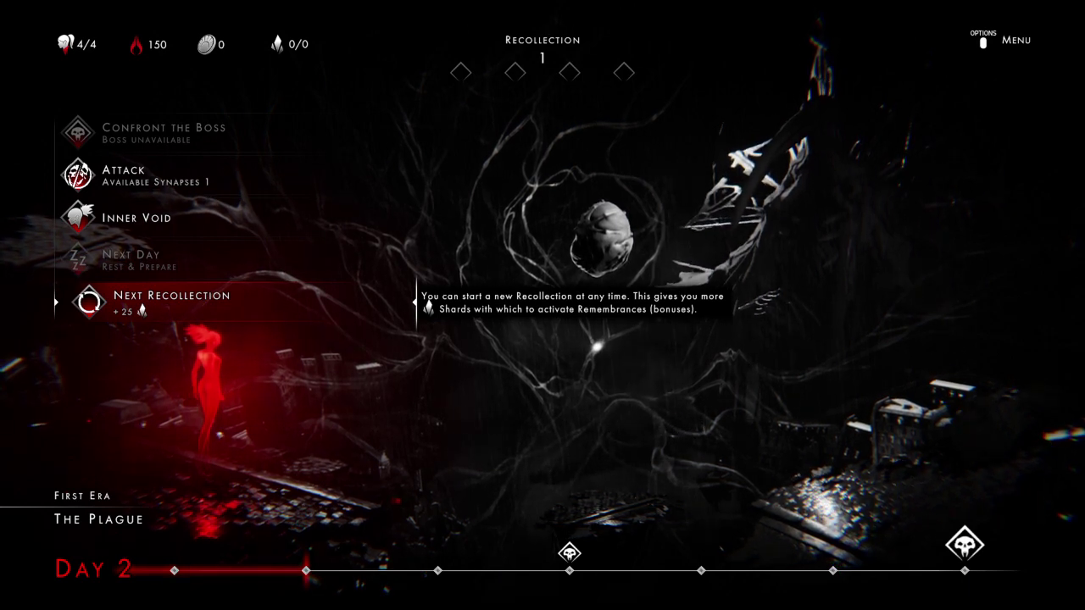
{"action": "key", "text": "Return"}
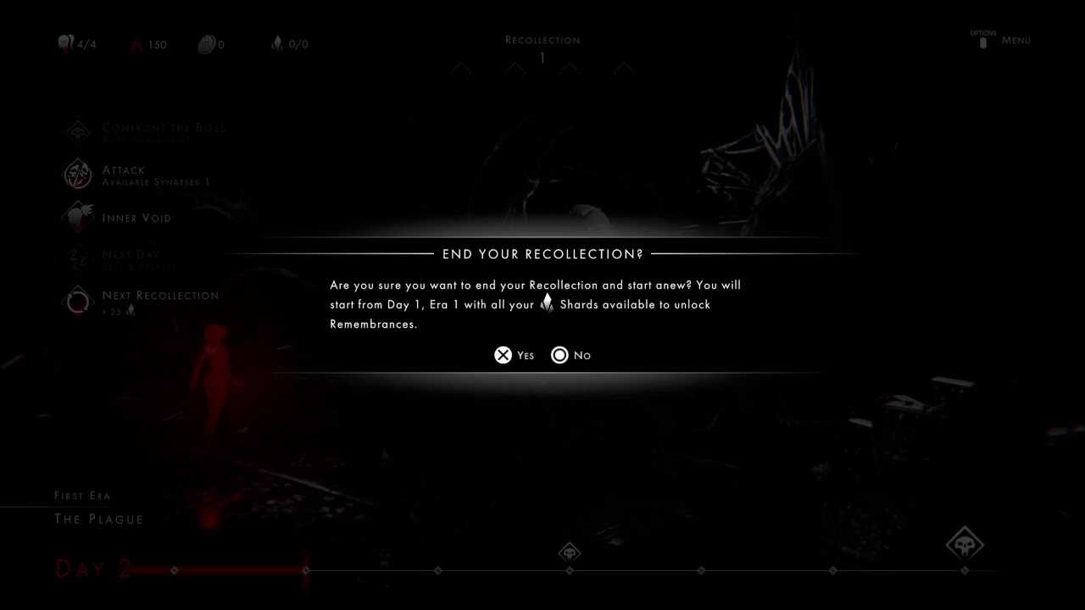
{"action": "key", "text": "Escape"}
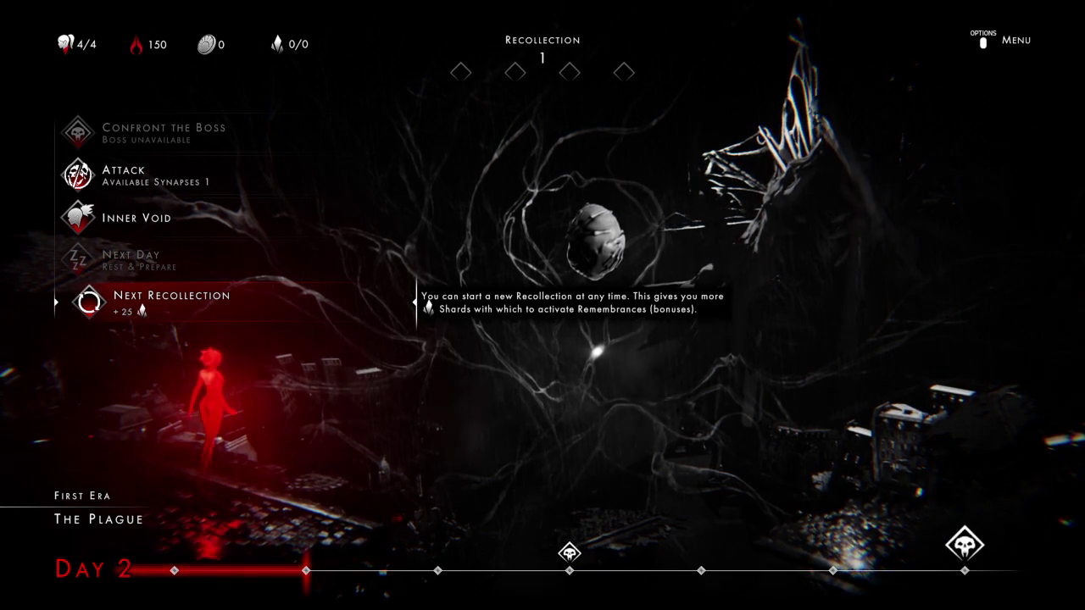
{"action": "key", "text": "Up"}
{"action": "key", "text": "Up"}
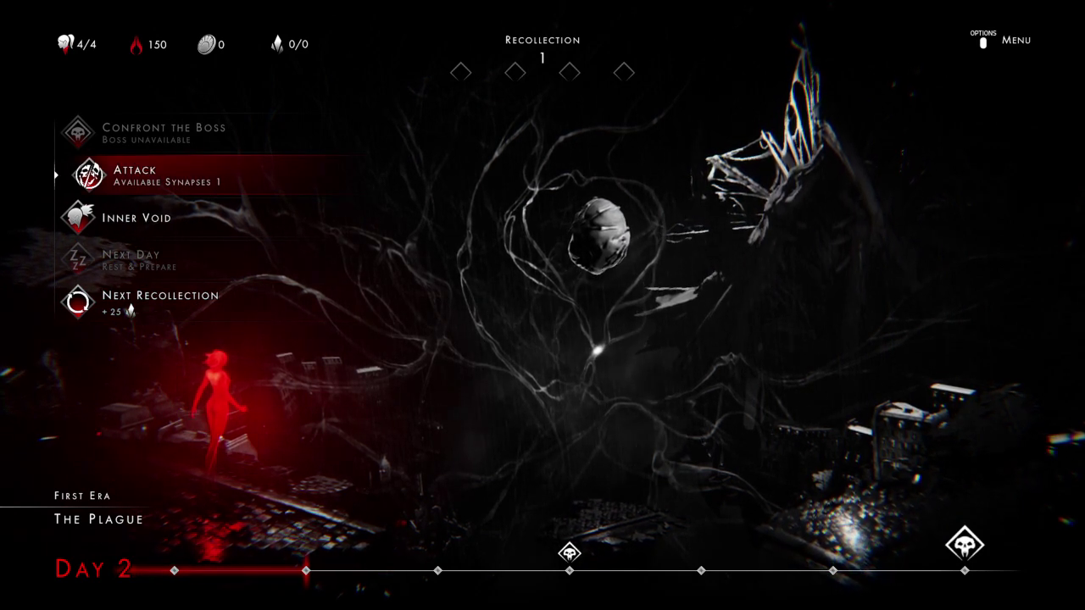
Choose the Hard Hunt synapse to load The Amphitheater mission briefing
{"action": "key", "text": "Return"}
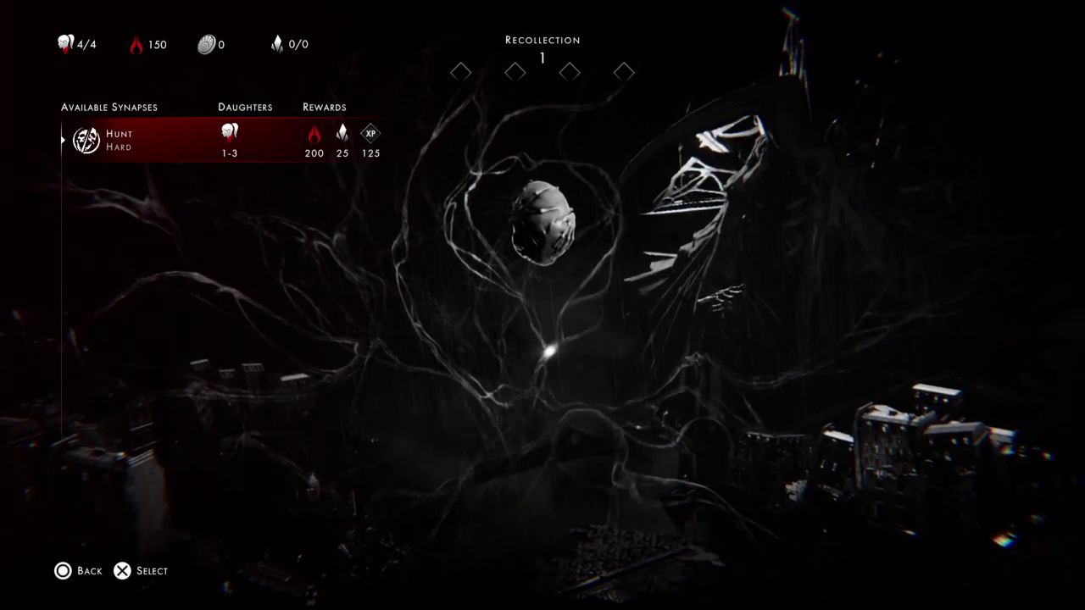
{"action": "key", "text": "Return"}
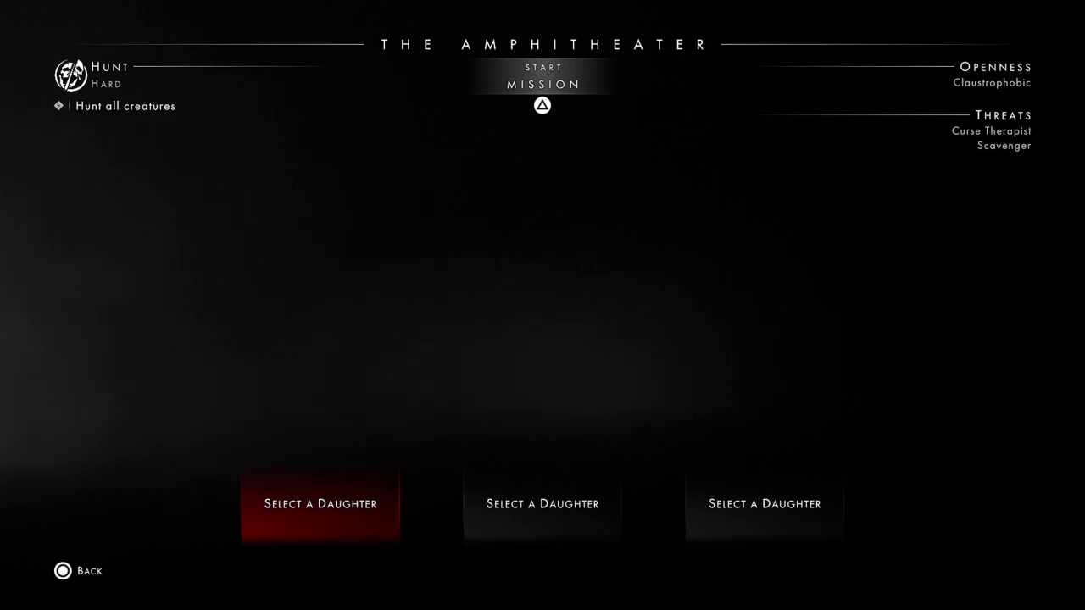
Put Celeste in the first squad slot
{"action": "key", "text": "Return"}
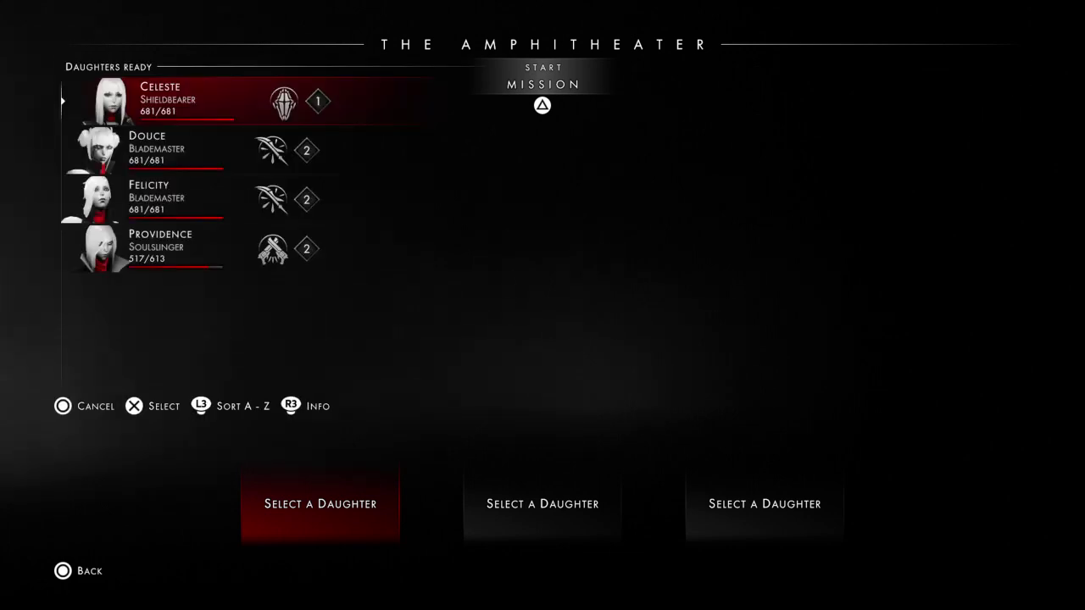
{"action": "key", "text": "Down"}
{"action": "key", "text": "Down"}
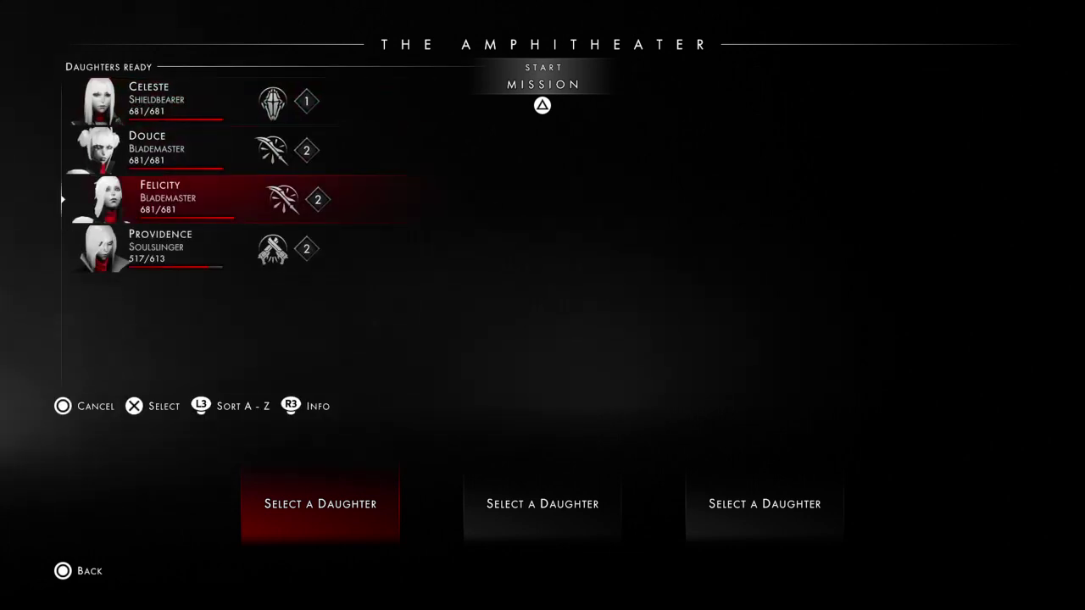
{"action": "key", "text": "Down"}
{"action": "key", "text": "Up"}
{"action": "key", "text": "Up"}
{"action": "key", "text": "Up"}
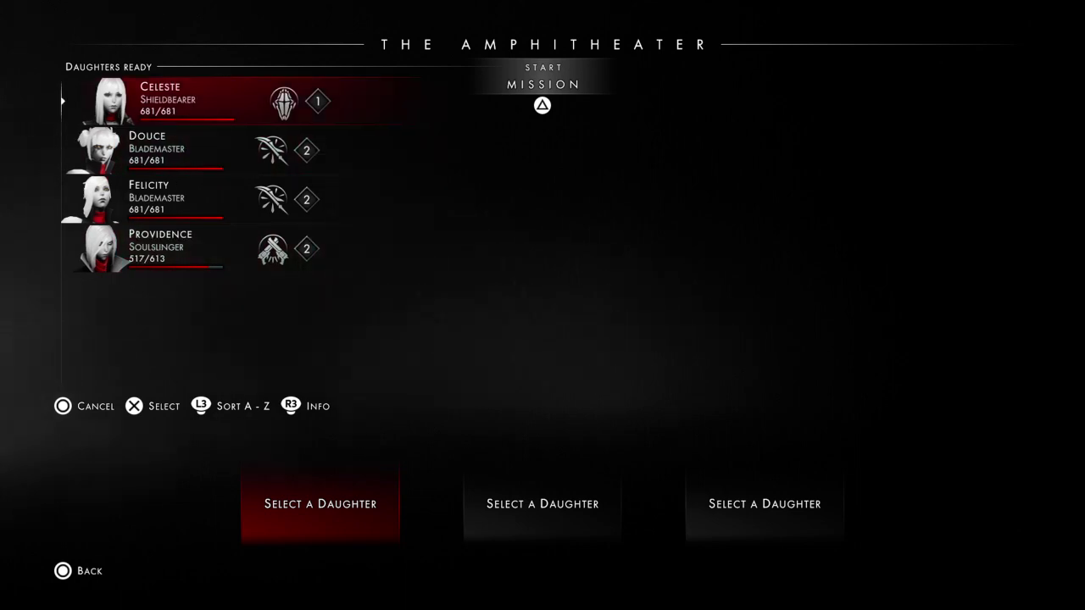
{"action": "key", "text": "Return"}
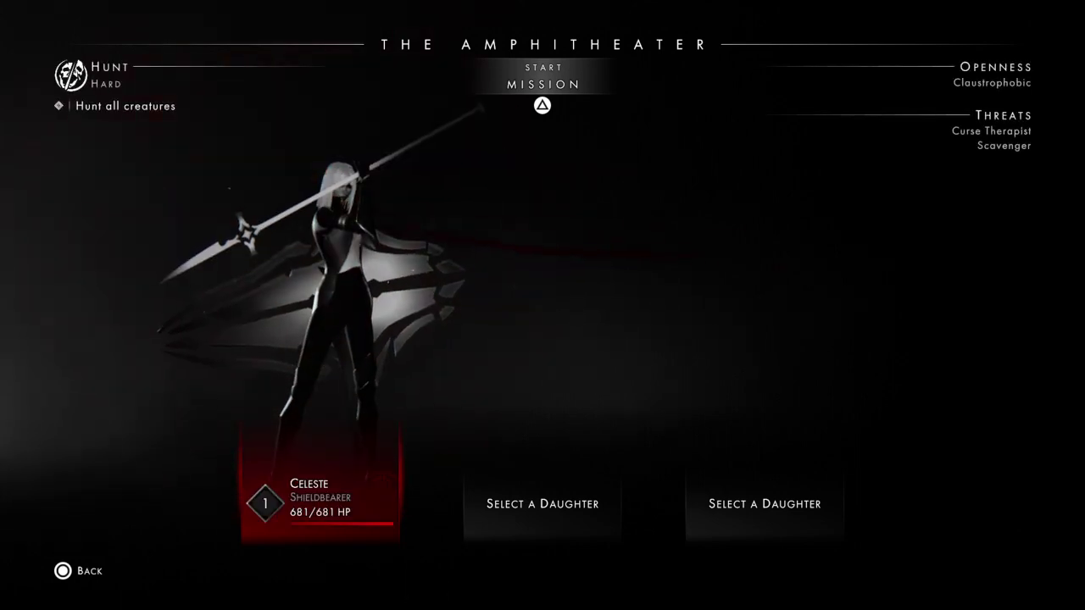
Add Felicity to the second squad slot
{"action": "key", "text": "Return"}
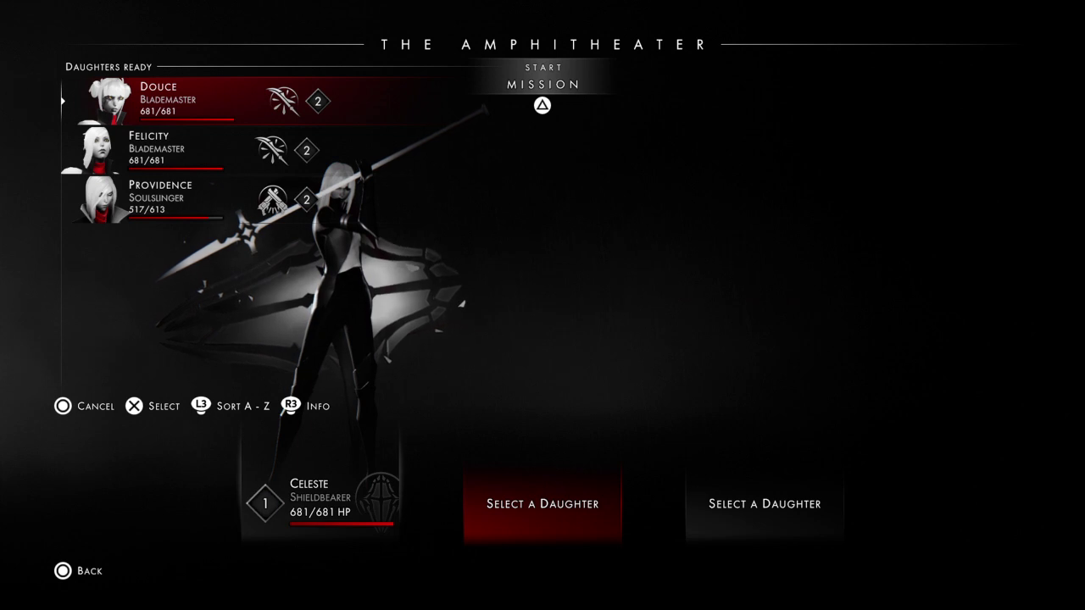
{"action": "key", "text": "Down"}
{"action": "key", "text": "Down"}
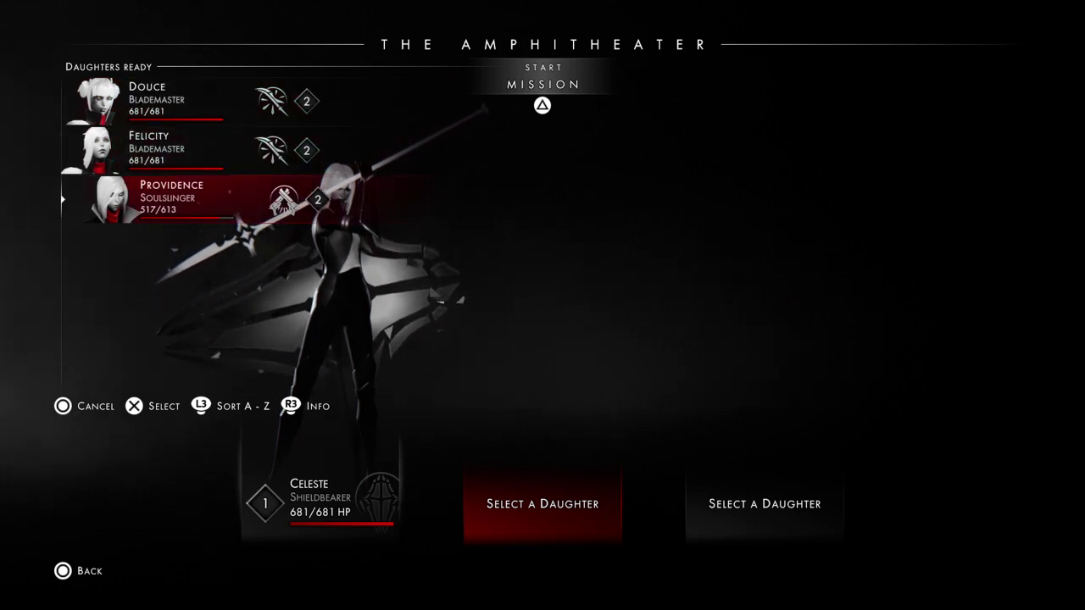
{"action": "key", "text": "Up"}
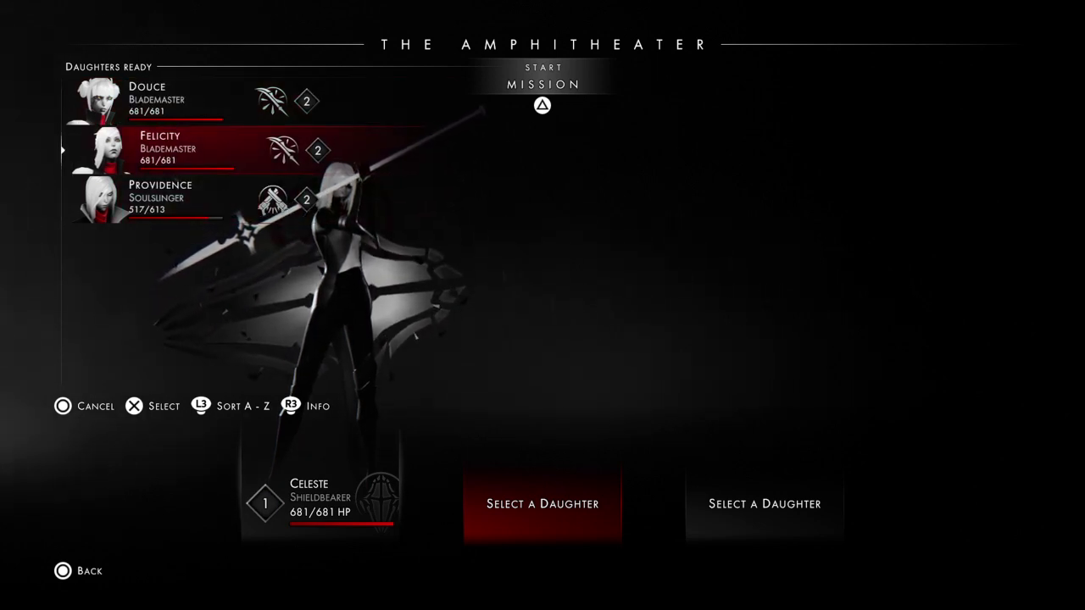
{"action": "key", "text": "Up"}
{"action": "key", "text": "Down"}
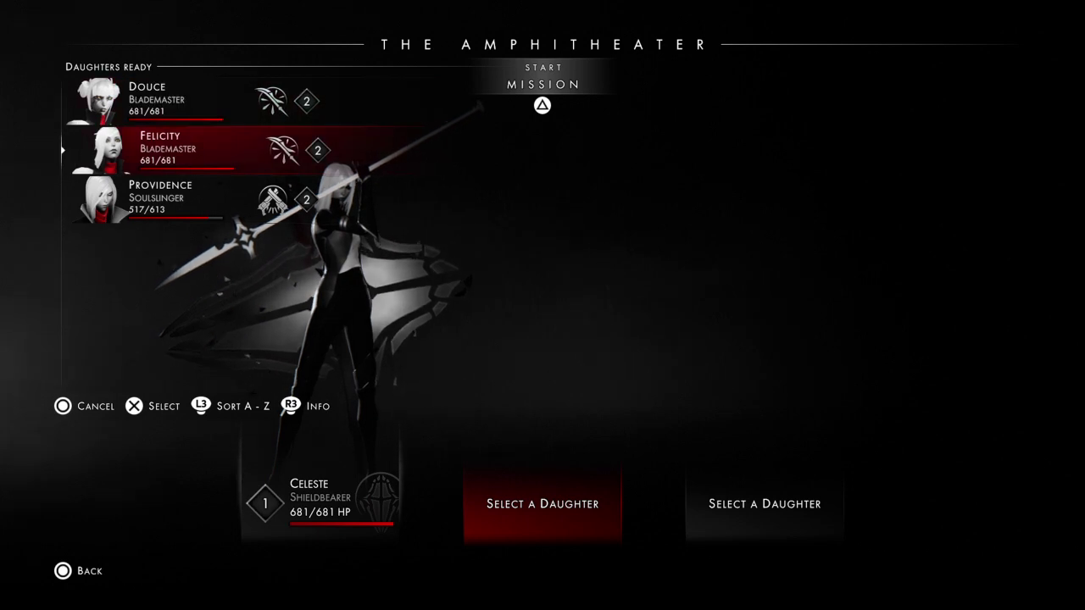
{"action": "key", "text": "Up"}
{"action": "key", "text": "Down"}
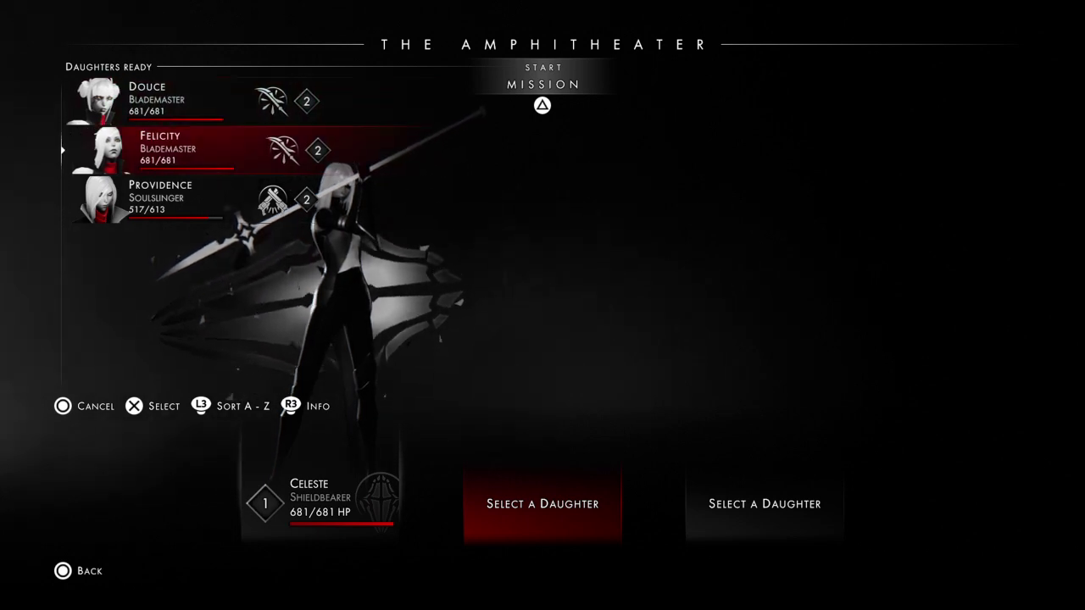
{"action": "key", "text": "Return"}
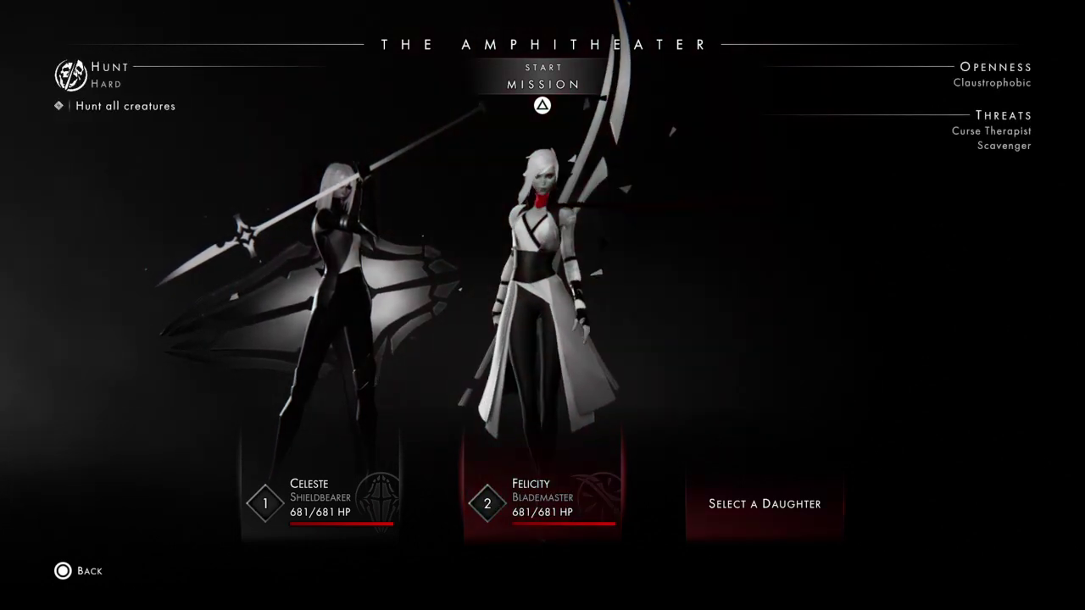
Pick Providence for the third squad slot
{"action": "key", "text": "Down"}
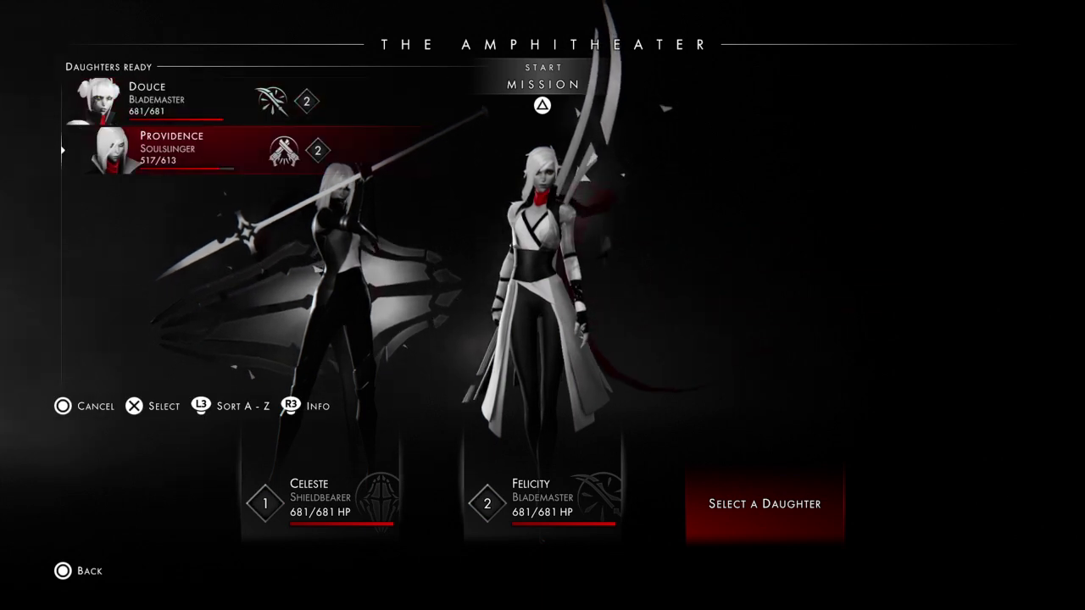
{"action": "key", "text": "Up"}
{"action": "key", "text": "Down"}
Confirm Providence in the third slot and start the Amphitheater hunt
{"action": "key", "text": "Return"}
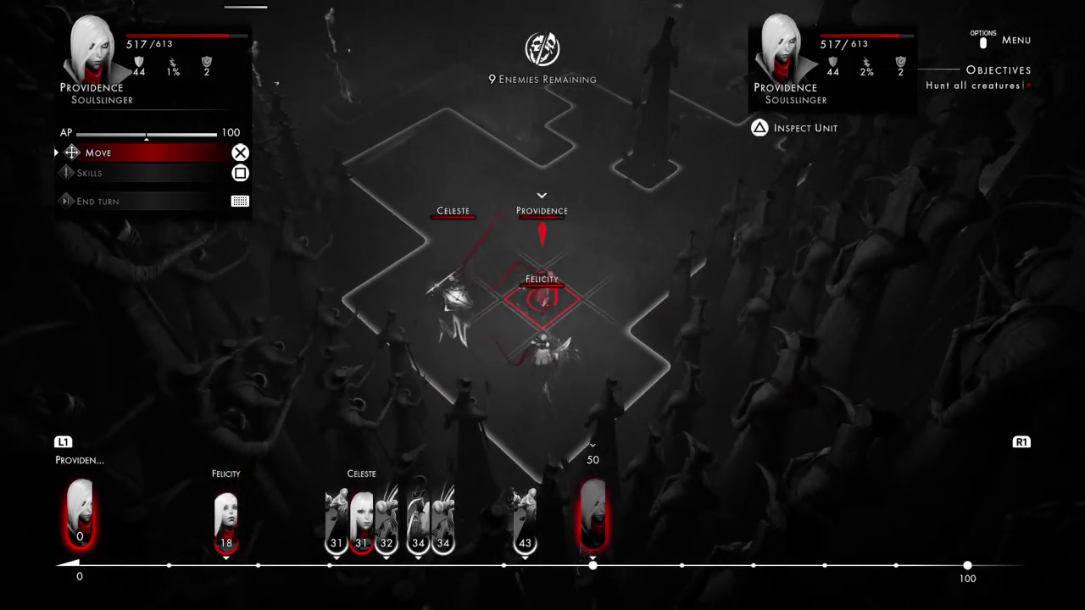
Move Providence to a tile near Celeste
{"action": "key", "text": "Left"}
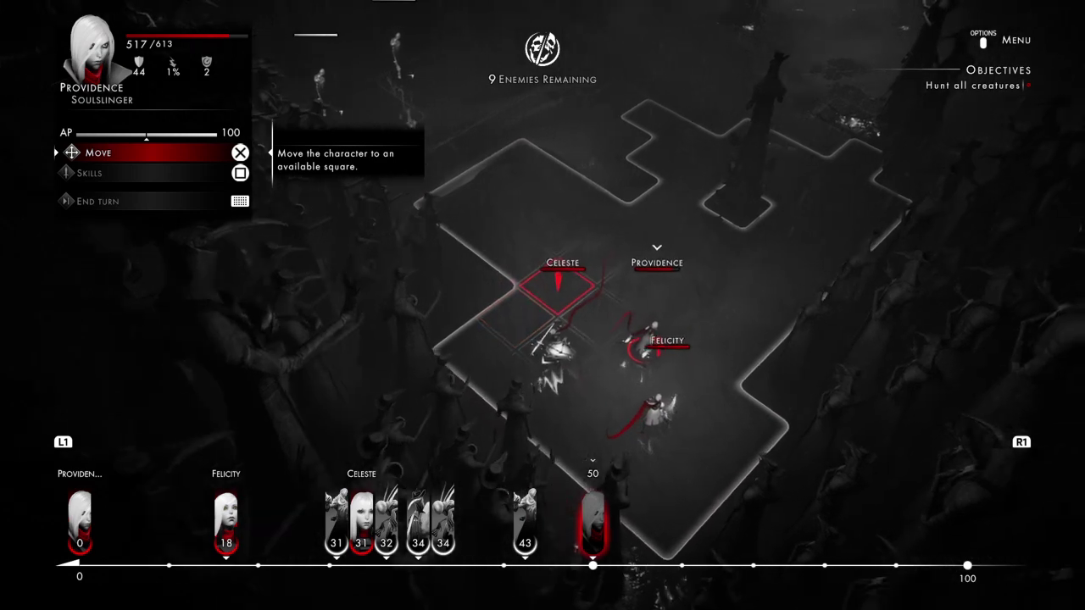
{"action": "key", "text": "Left"}
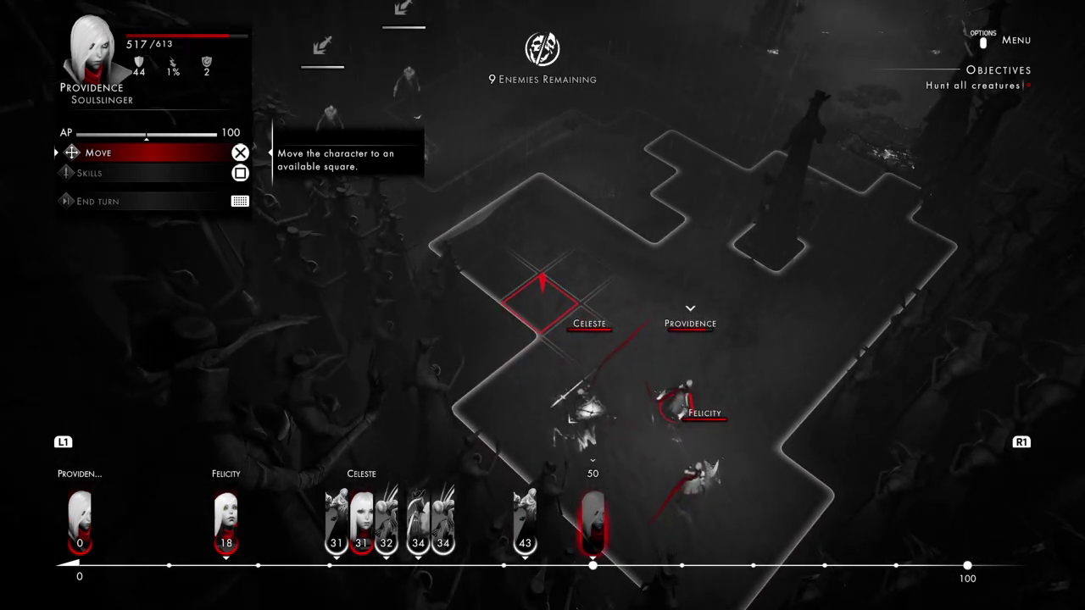
{"action": "key", "text": "Return"}
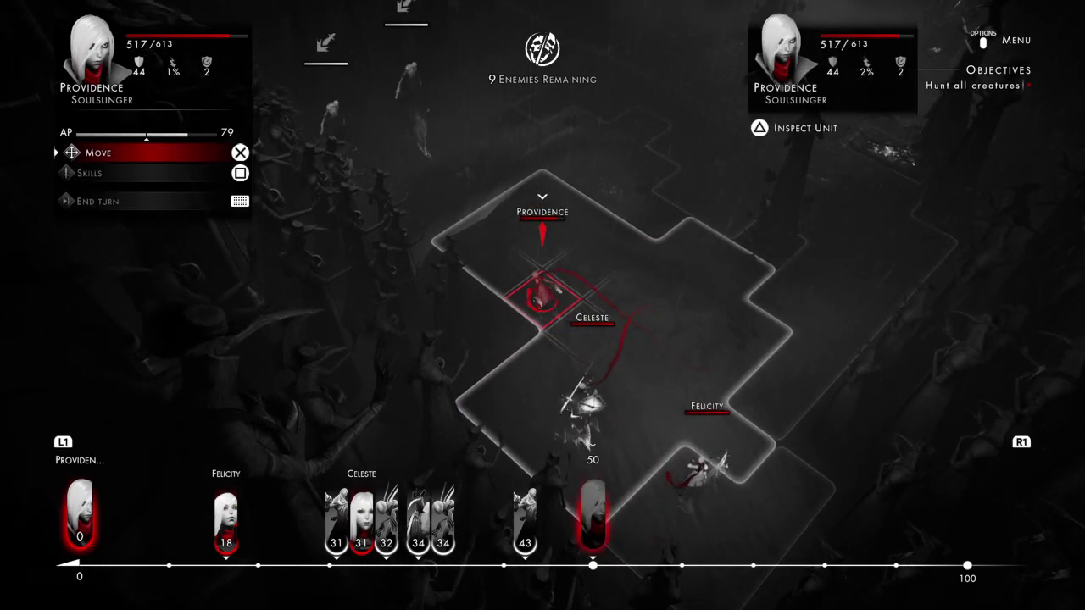
{"action": "key", "text": "Down"}
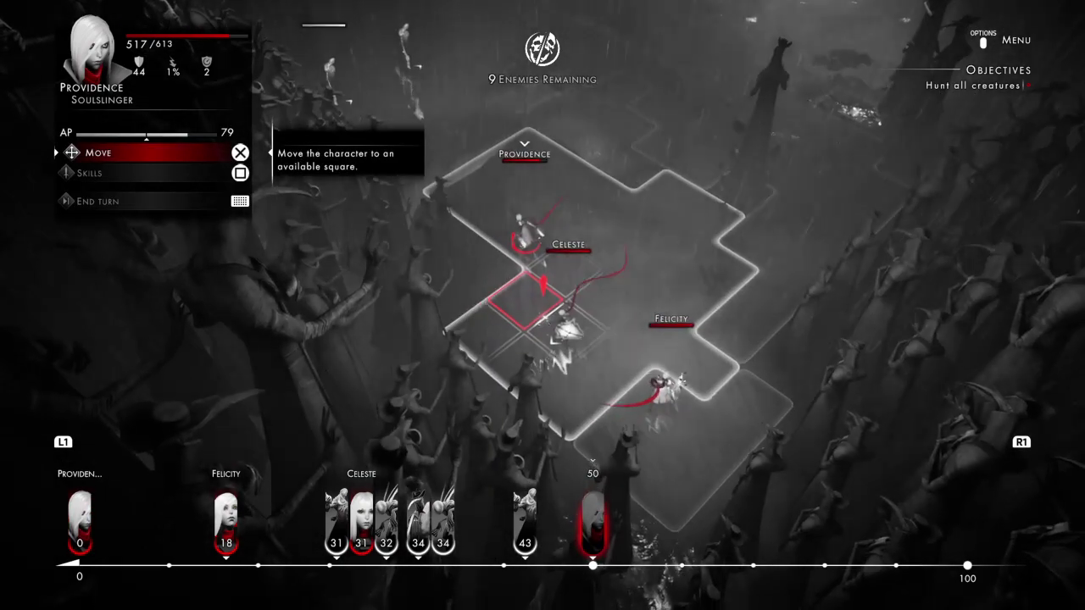
Preview Providence's Shot, Wrathful Rain and Intercepting Round skills without using them
{"action": "key", "text": "Return"}
{"action": "key", "text": "Return"}
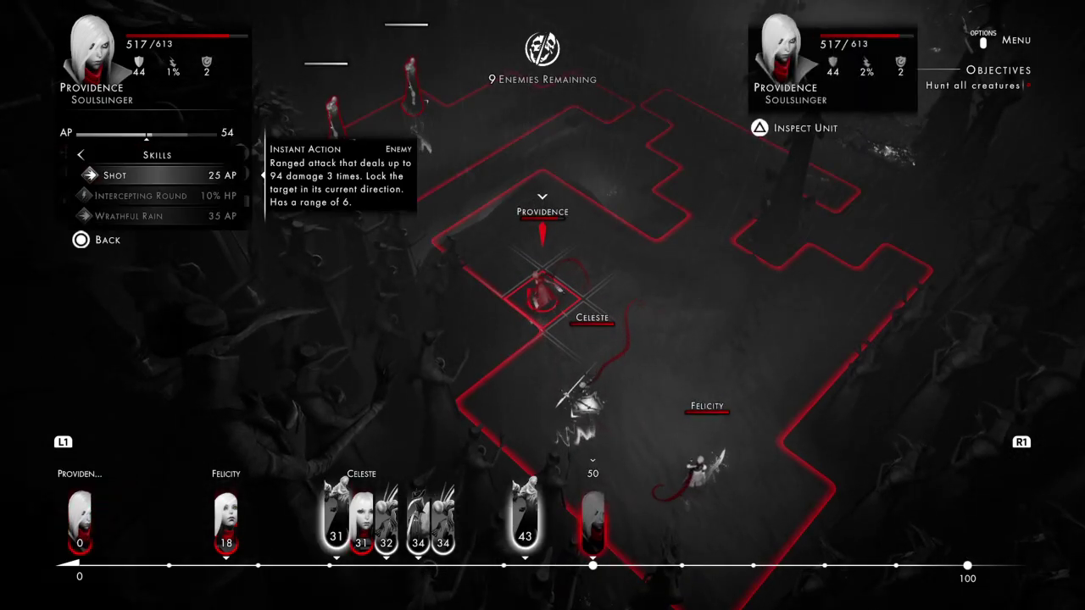
{"action": "key", "text": "Return"}
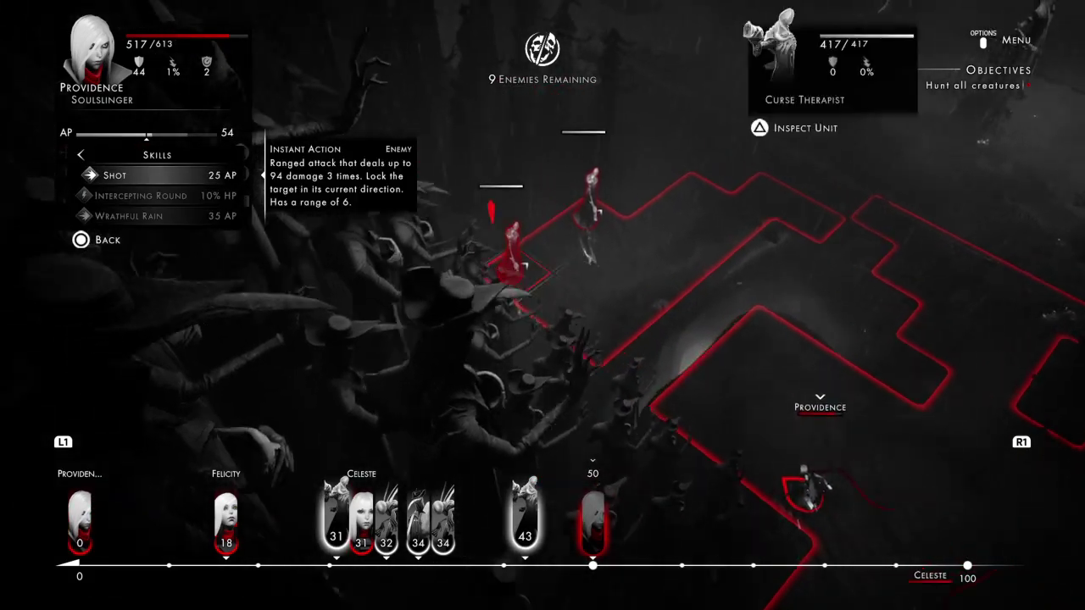
{"action": "key", "text": "Escape"}
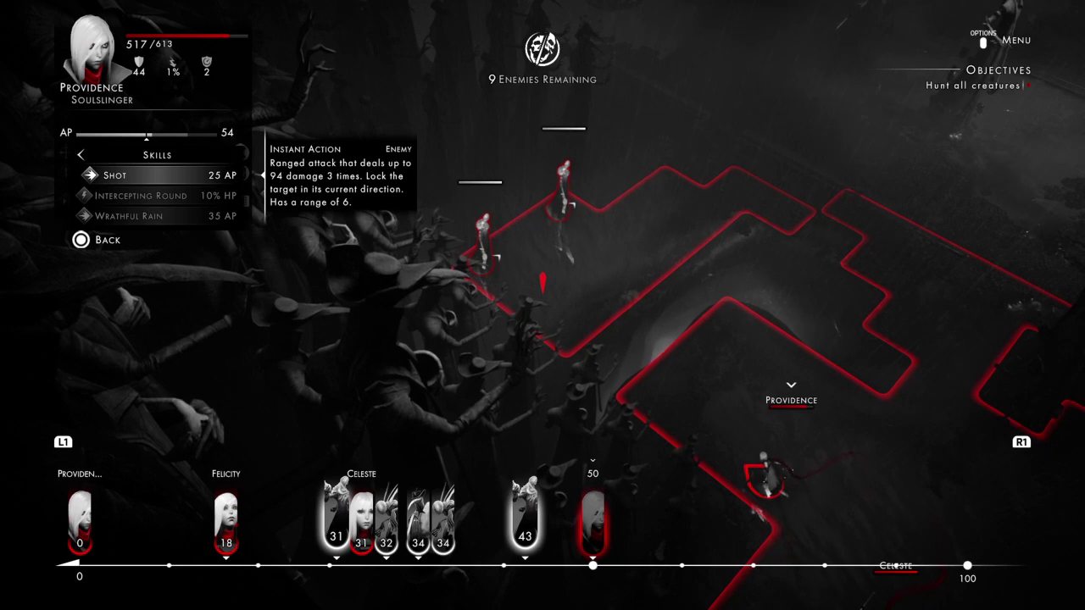
{"action": "key", "text": "Down"}
{"action": "key", "text": "Down"}
{"action": "key", "text": "Up"}
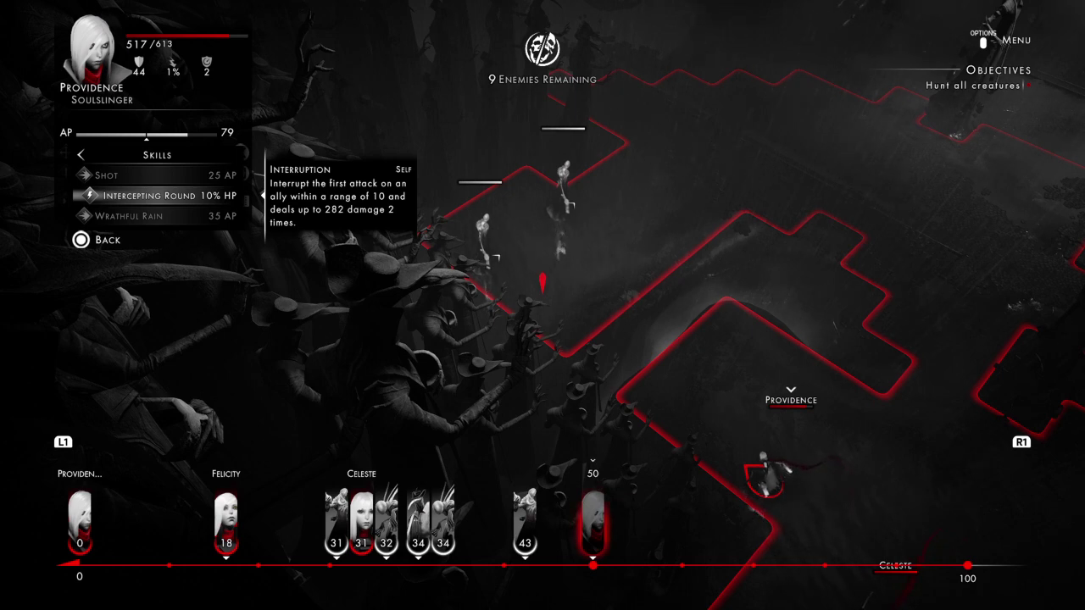
{"action": "key", "text": "Down"}
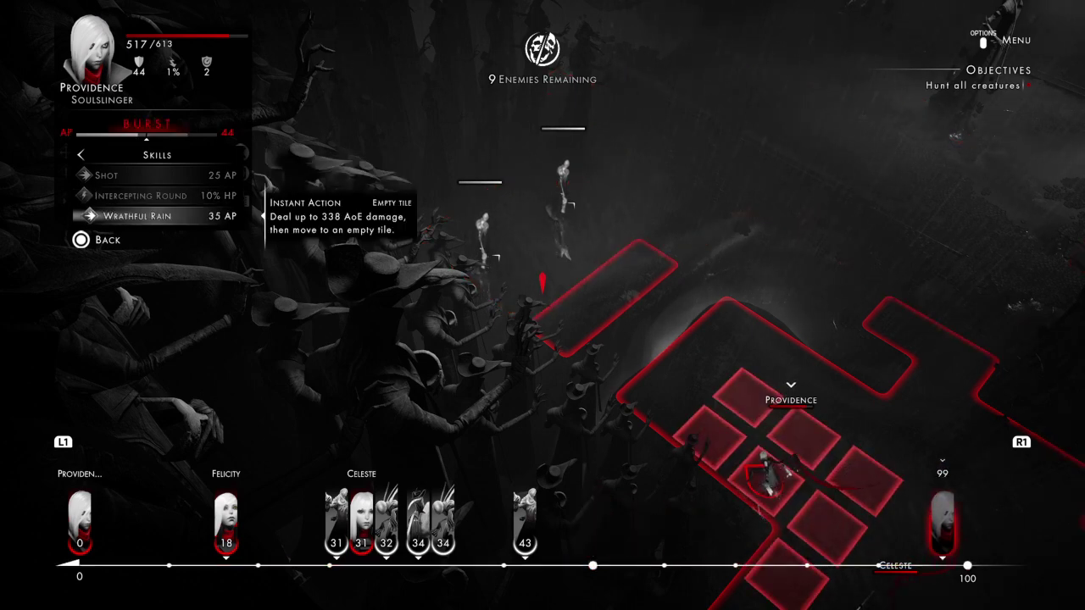
{"action": "key", "text": "Up"}
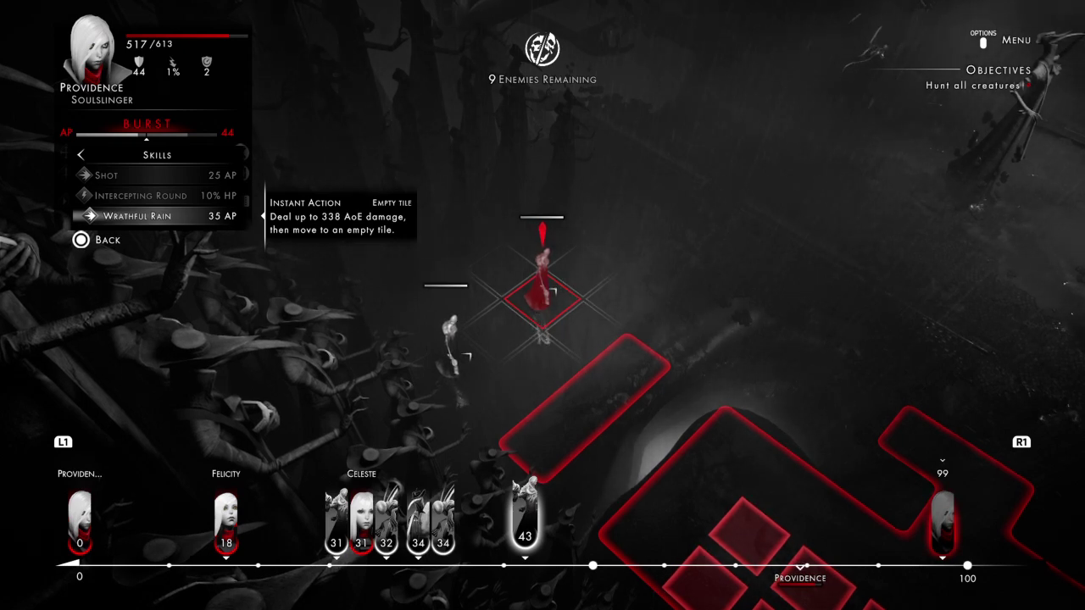
{"action": "key", "text": "Escape"}
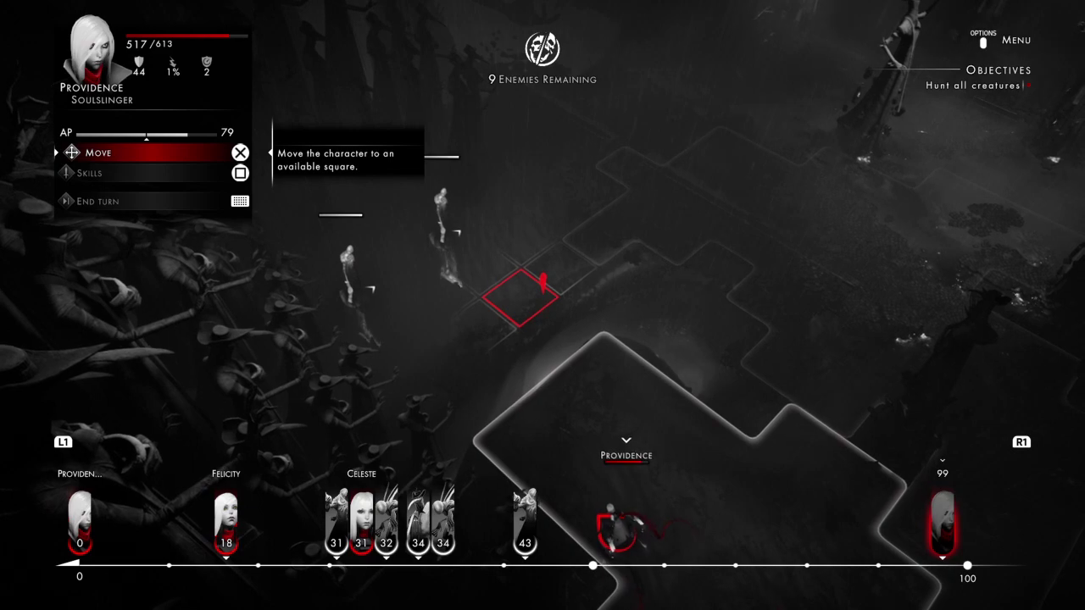
Fire two Shots at the Curse Therapist
{"action": "key", "text": "Down"}
{"action": "key", "text": "Return"}
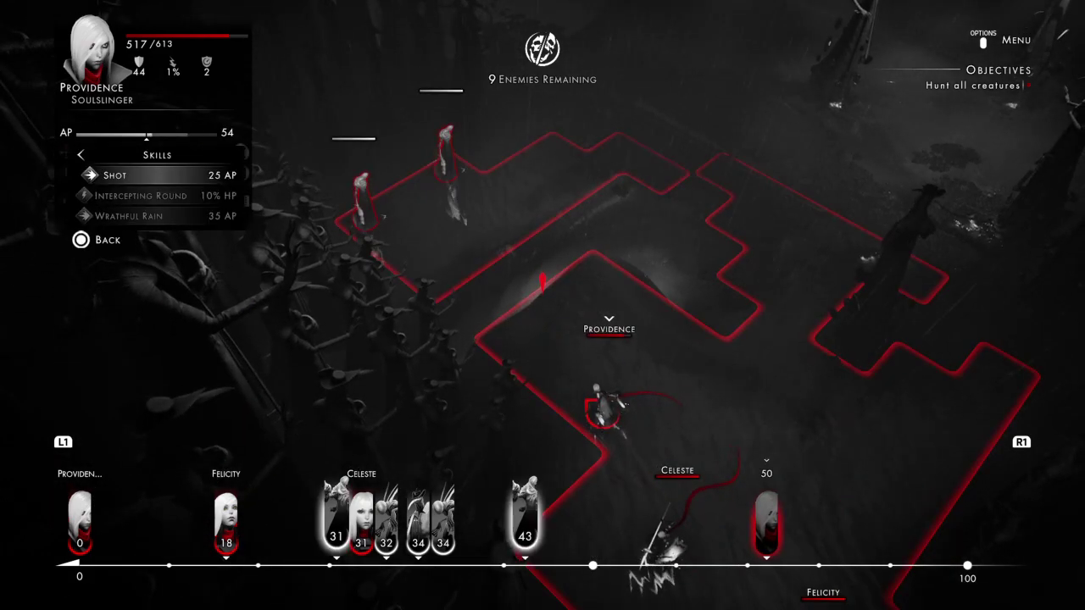
{"action": "key", "text": "Return"}
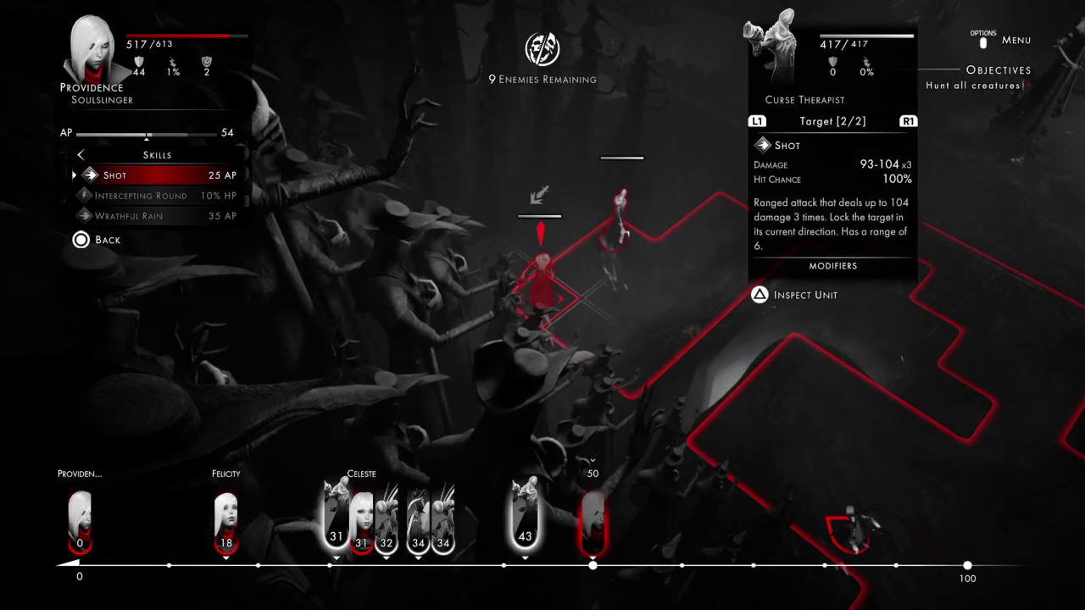
{"action": "key", "text": "Return"}
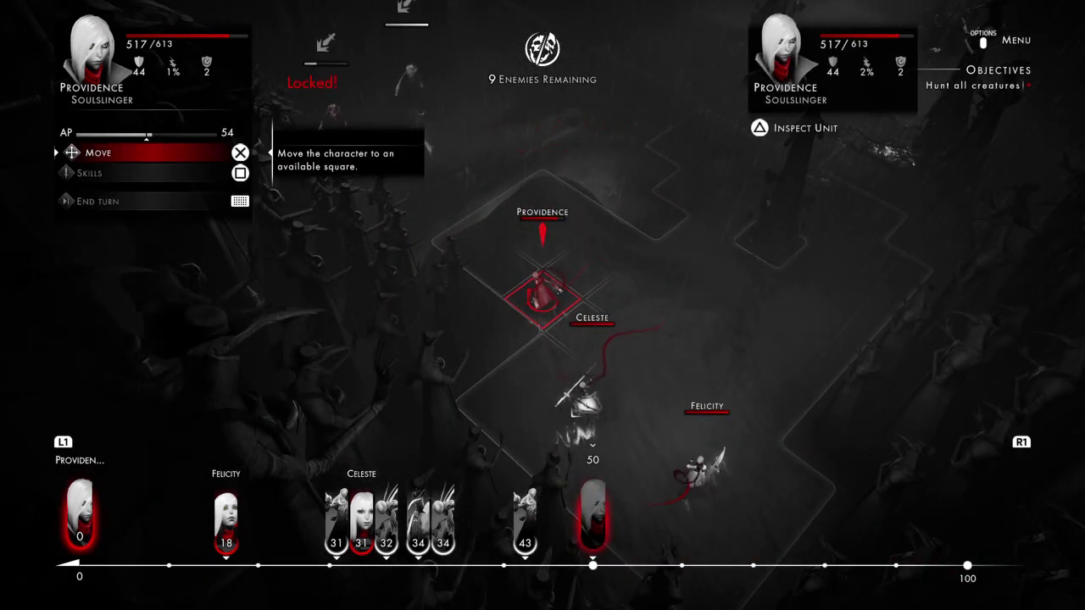
{"action": "key", "text": "Down"}
{"action": "key", "text": "Return"}
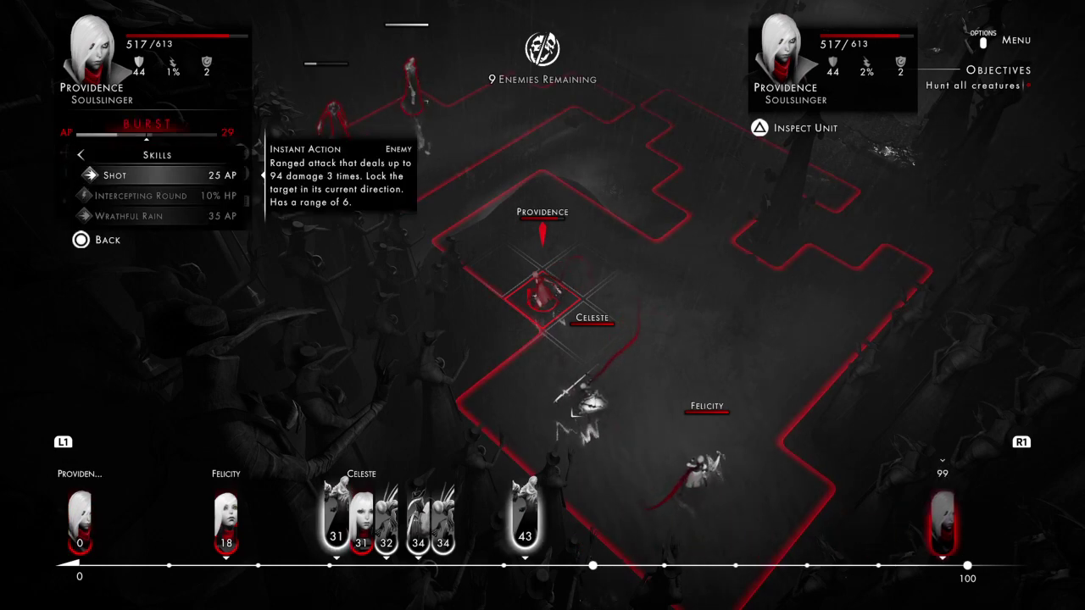
{"action": "key", "text": "Down"}
{"action": "key", "text": "Down"}
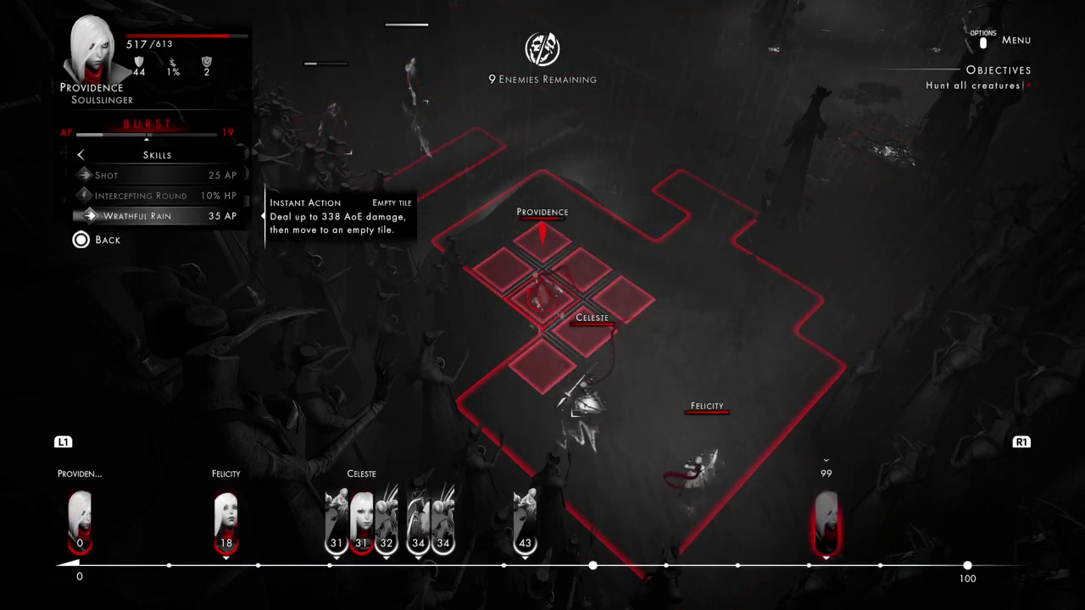
{"action": "key", "text": "Up"}
{"action": "key", "text": "Up"}
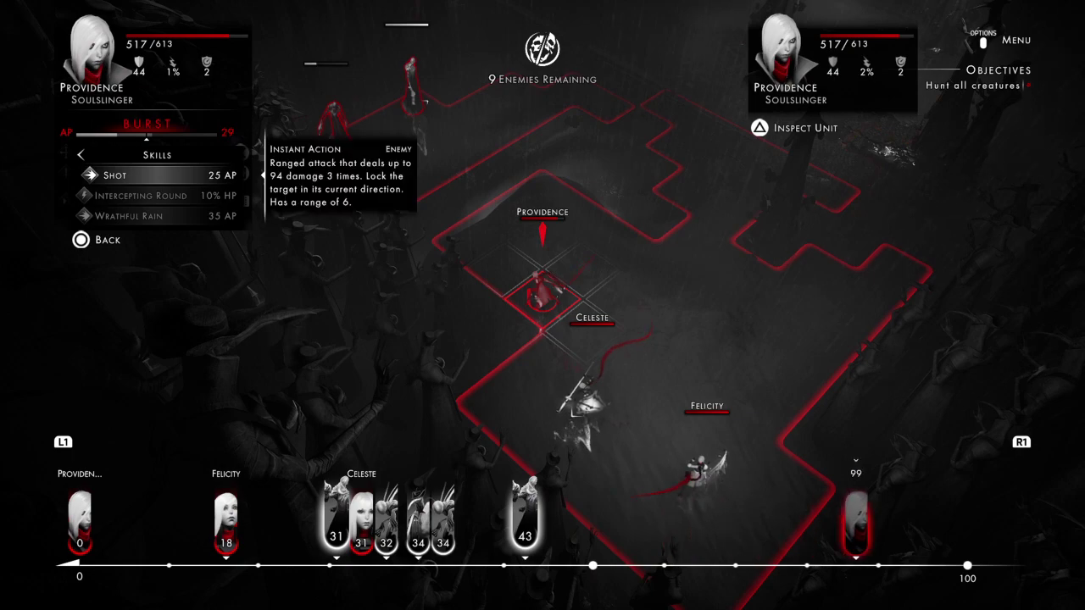
{"action": "key", "text": "Return"}
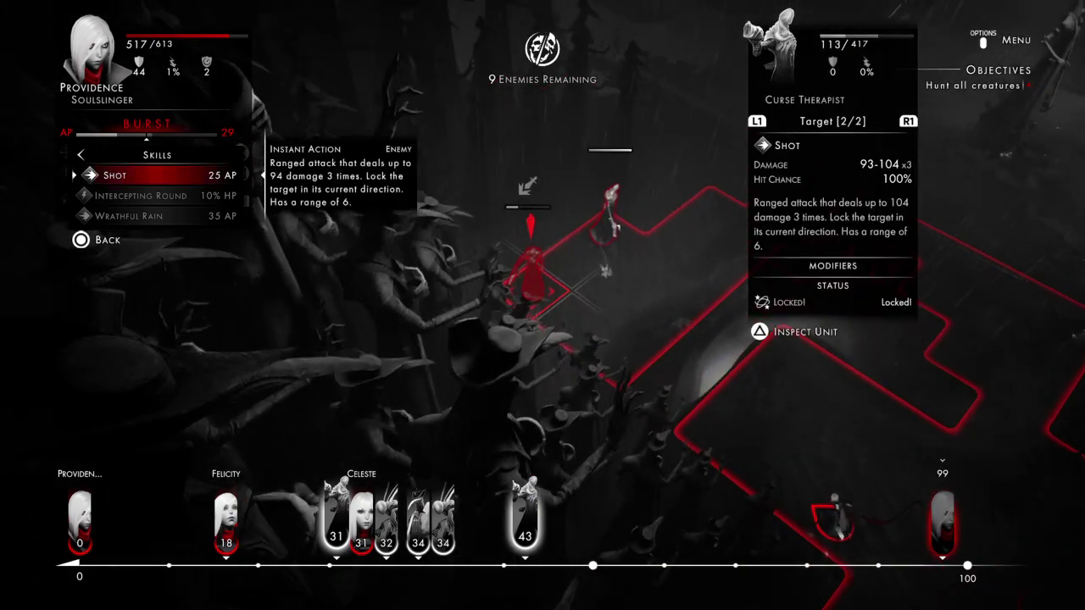
{"action": "key", "text": "Return"}
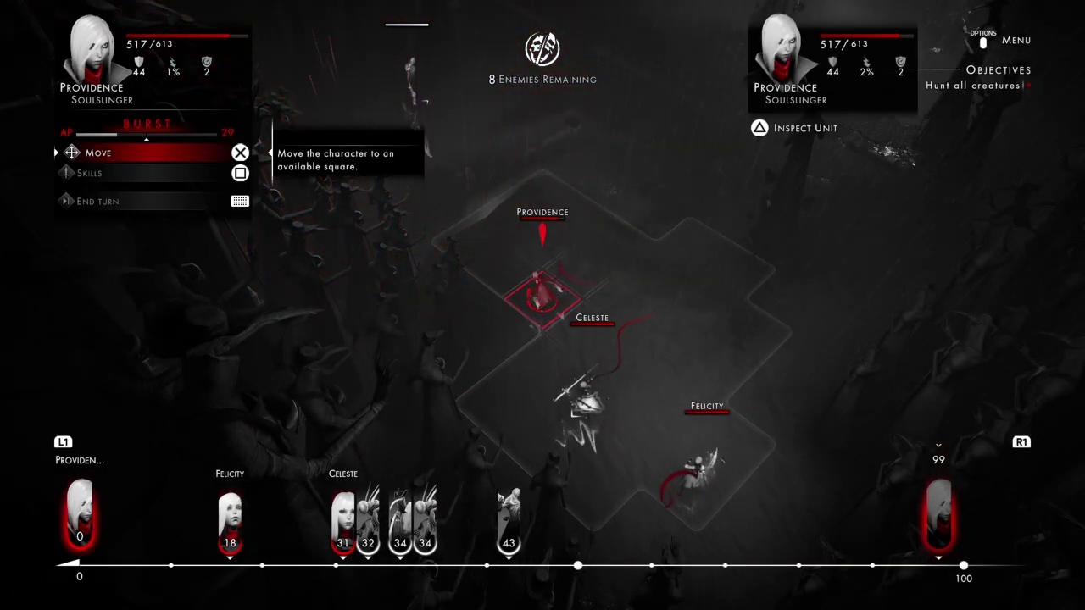
Shoot the remaining Curse Therapist, leaving eight enemies, and request End Turn
{"action": "key", "text": "Down"}
{"action": "key", "text": "Return"}
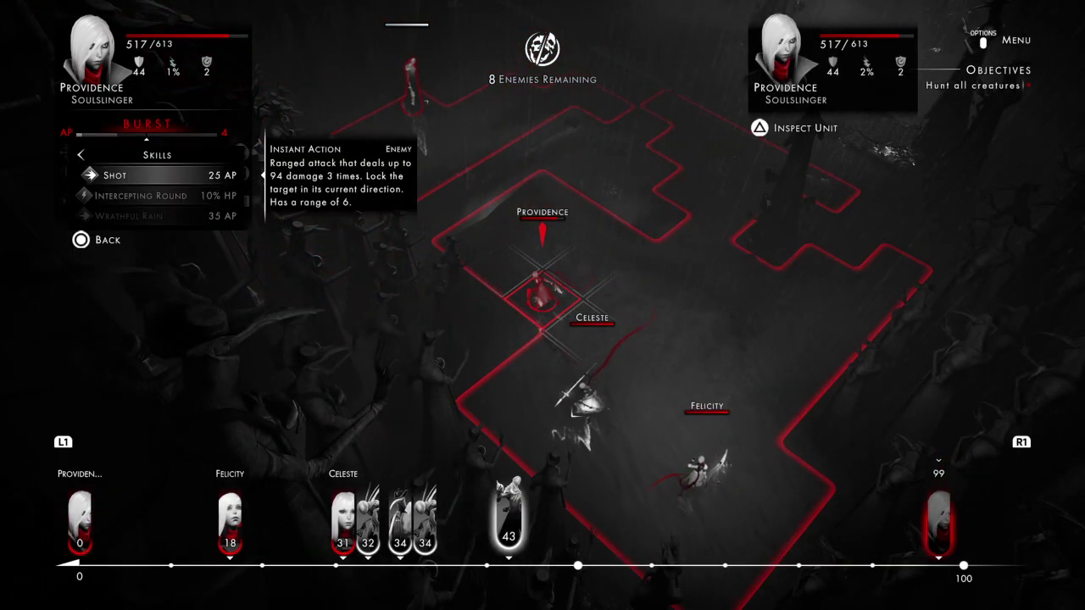
{"action": "key", "text": "Down"}
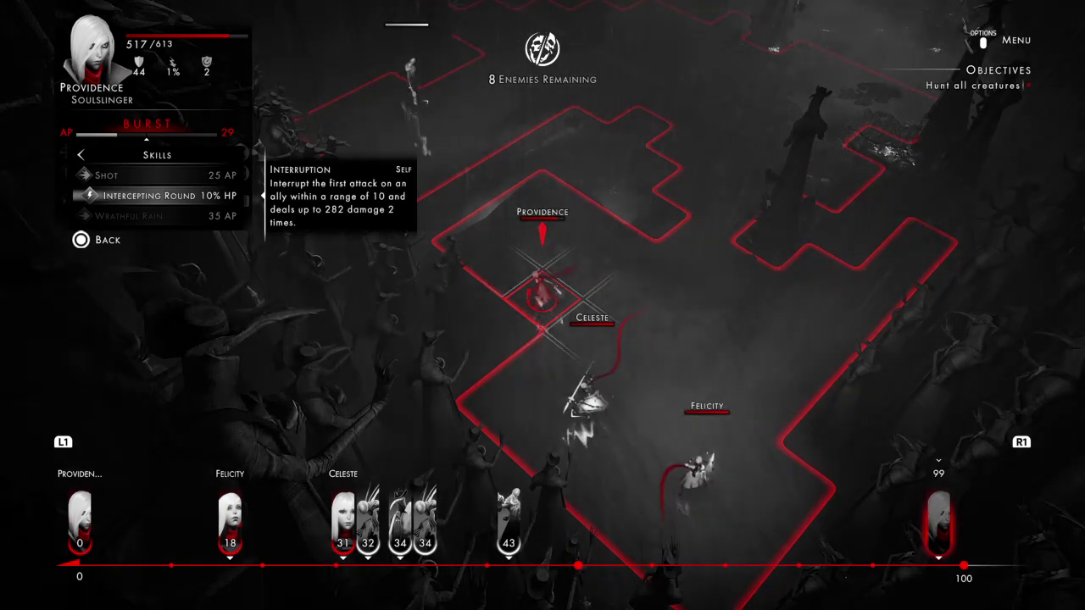
{"action": "key", "text": "Return"}
{"action": "key", "text": "Escape"}
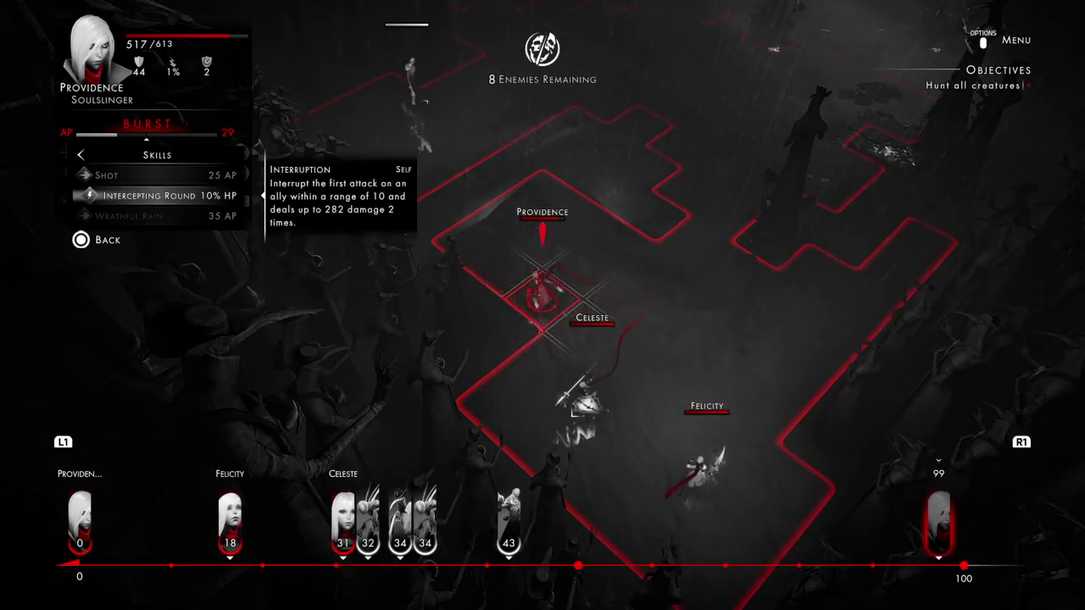
{"action": "key", "text": "Up"}
{"action": "key", "text": "Return"}
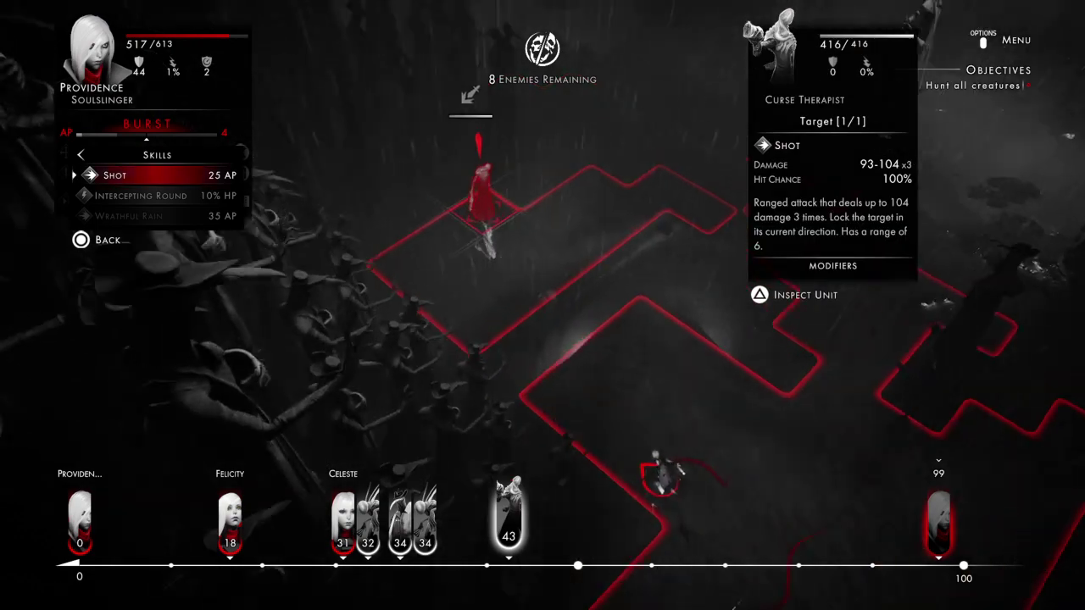
{"action": "key", "text": "Return"}
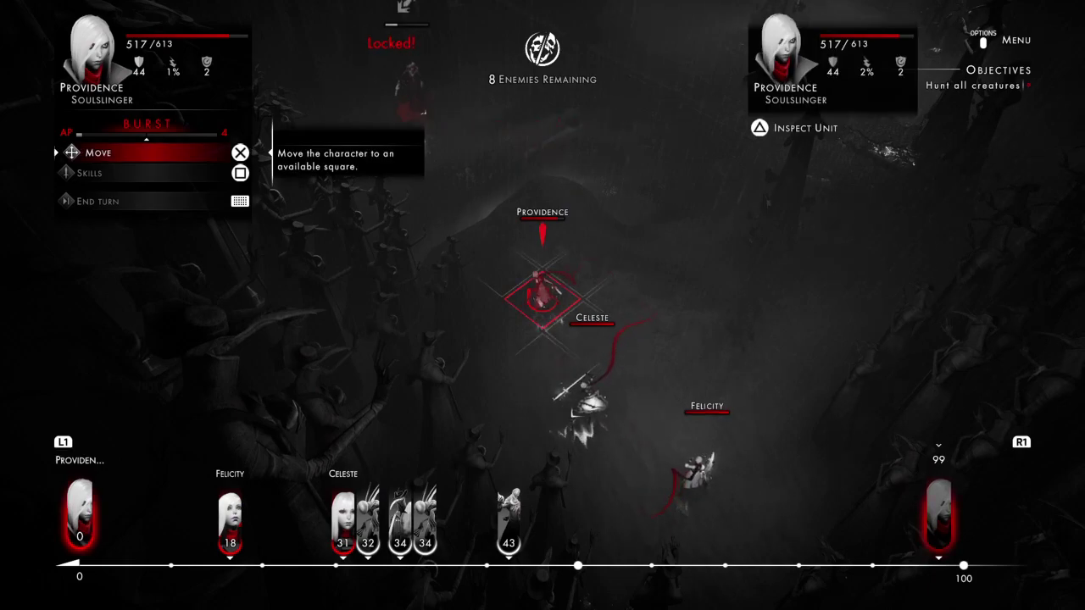
{"action": "key", "text": "space"}
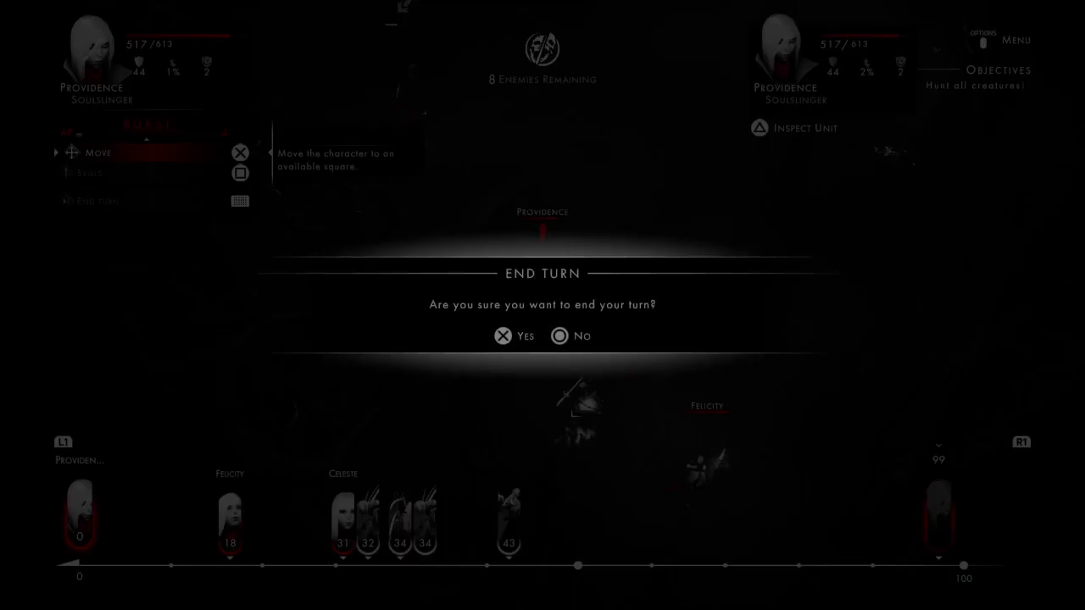
Confirm ending Providence's turn and move Felicity to a new tile
{"action": "key", "text": "Return"}
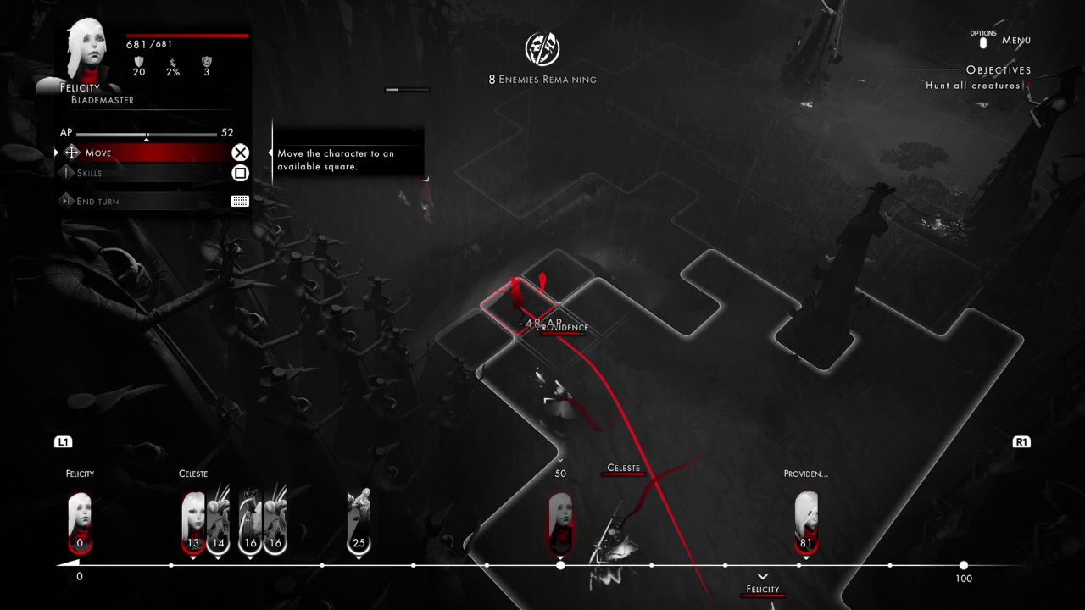
{"action": "key", "text": "Return"}
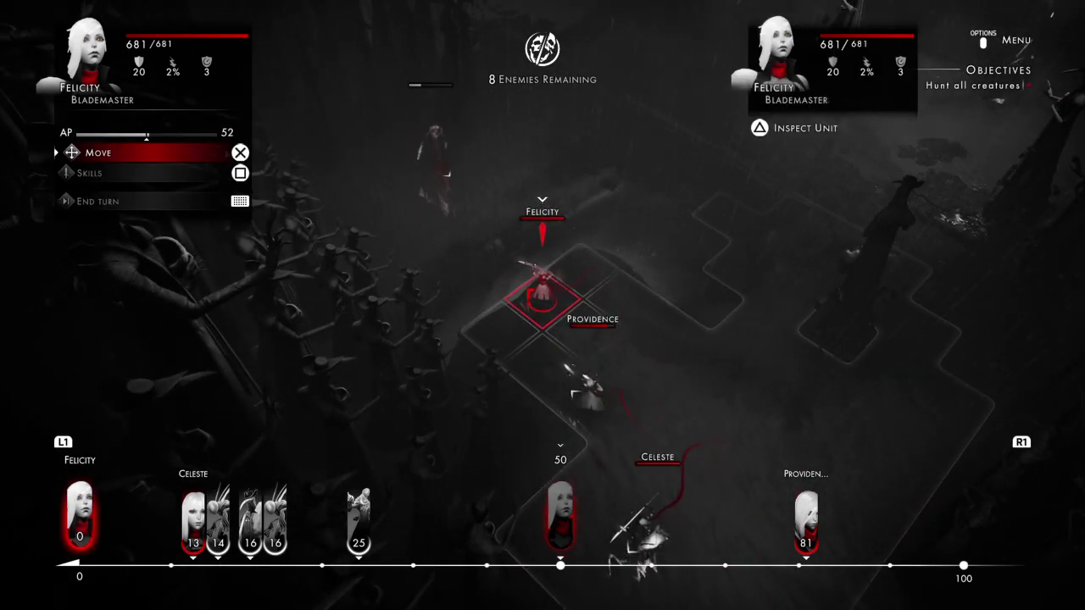
{"action": "key", "text": "Return"}
{"action": "key", "text": "Up"}
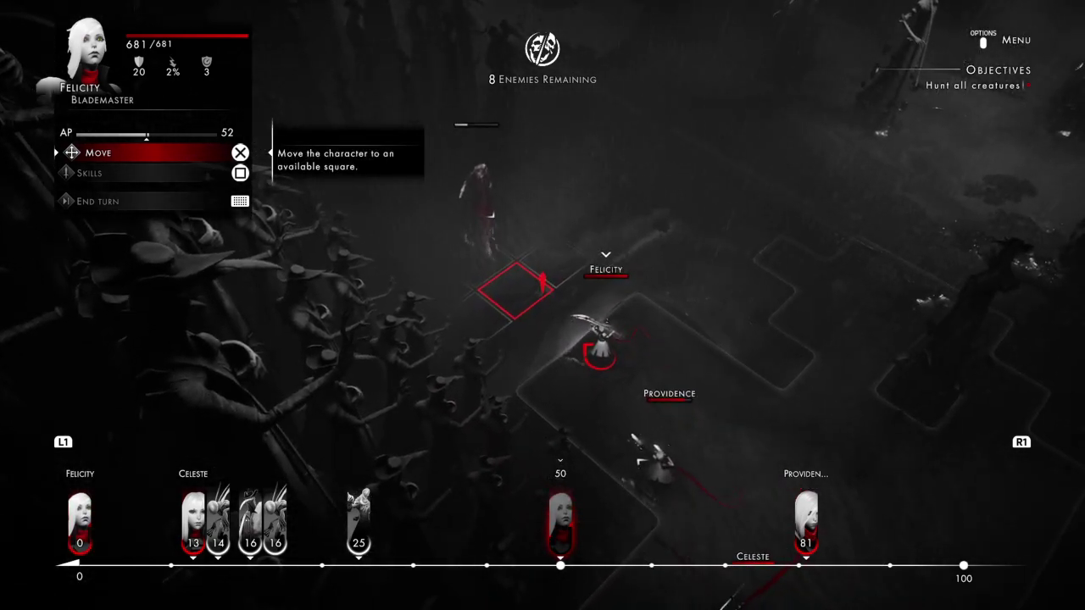
{"action": "key", "text": "space"}
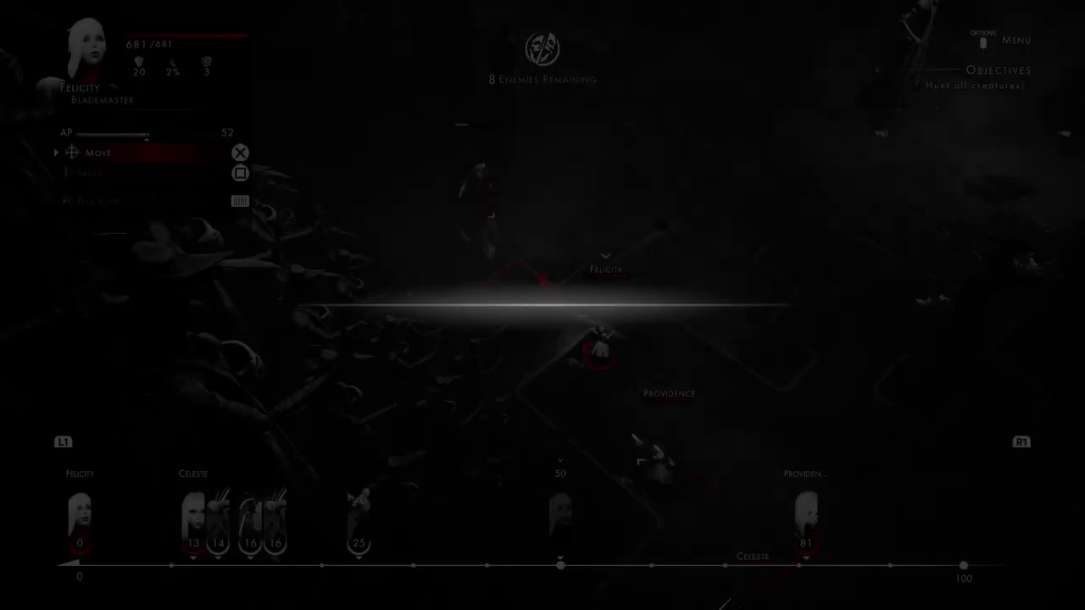
{"action": "key", "text": "Escape"}
Set Felicity's Immovable Stance reaction after previewing Imbued Blade
{"action": "key", "text": "Down"}
{"action": "key", "text": "Return"}
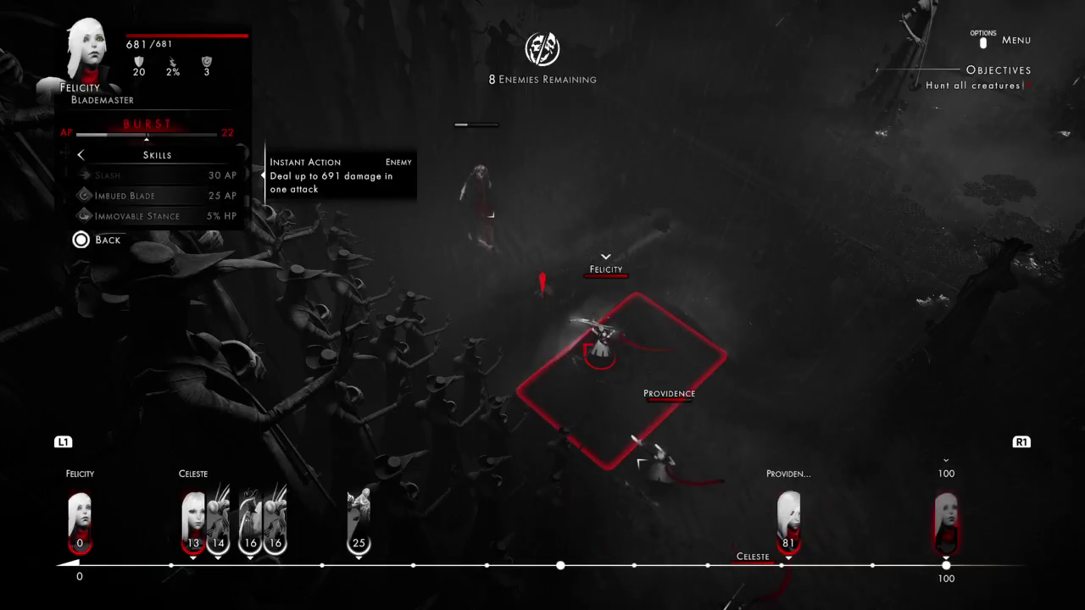
{"action": "key", "text": "Down"}
{"action": "key", "text": "Down"}
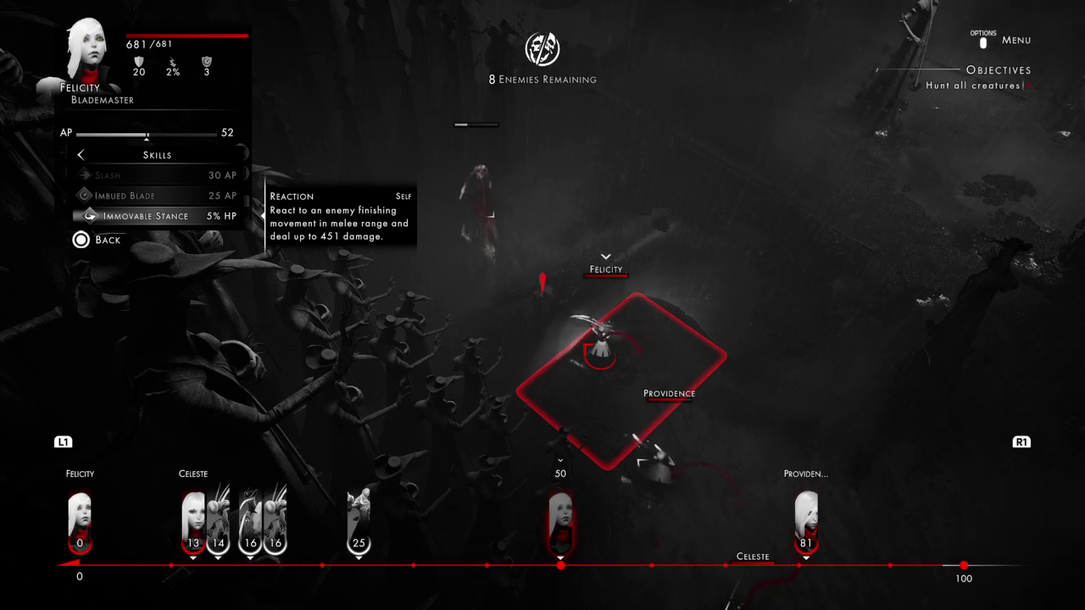
{"action": "key", "text": "Up"}
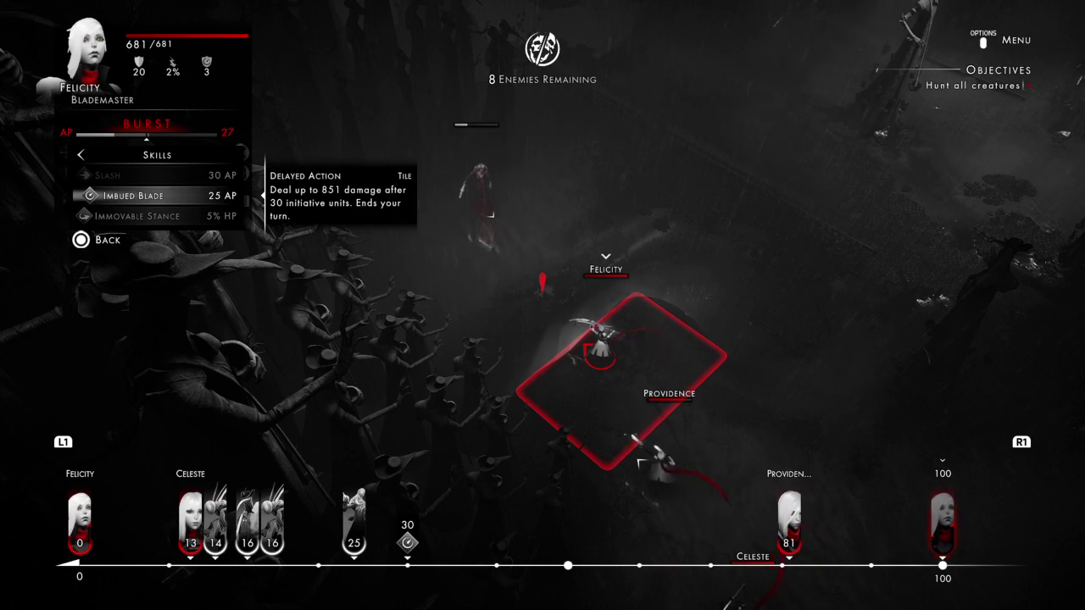
{"action": "key", "text": "Down"}
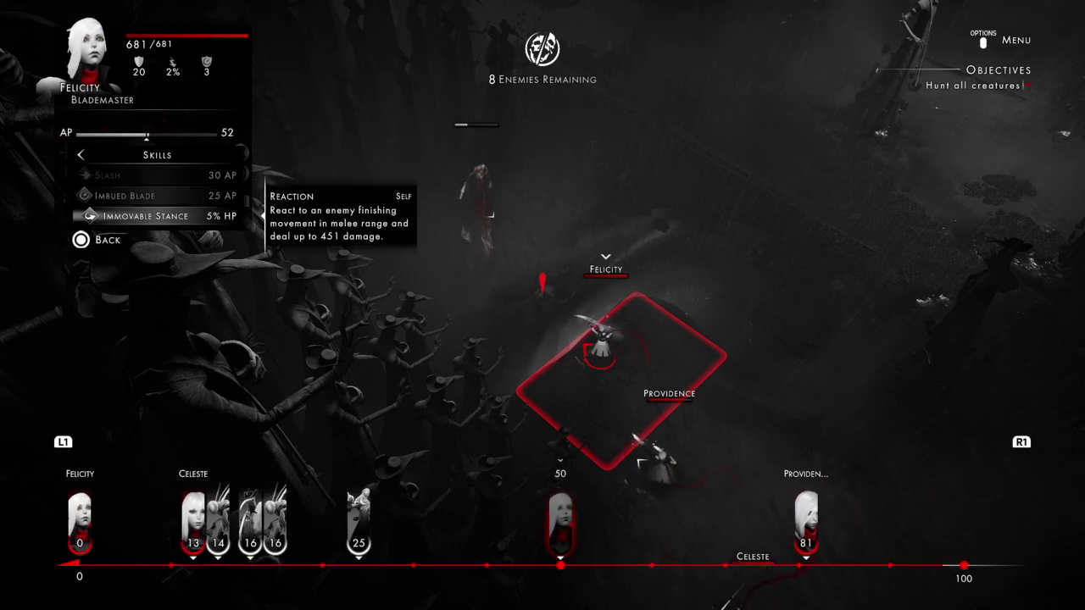
{"action": "key", "text": "Return"}
{"action": "key", "text": "Return"}
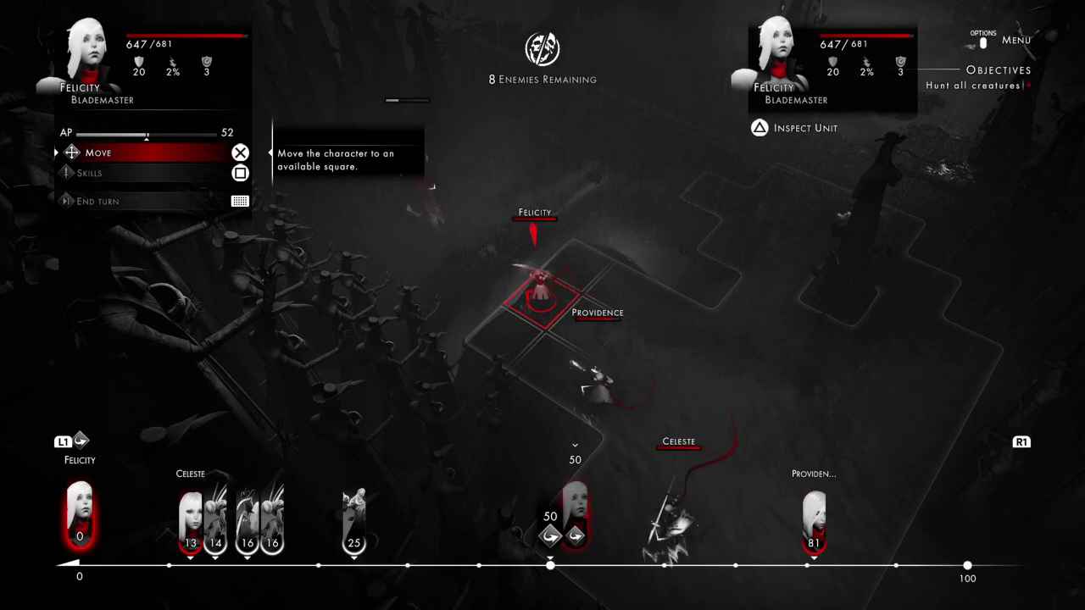
Aim the stance at the down-left square and end Felicity's turn
{"action": "key", "text": "Down"}
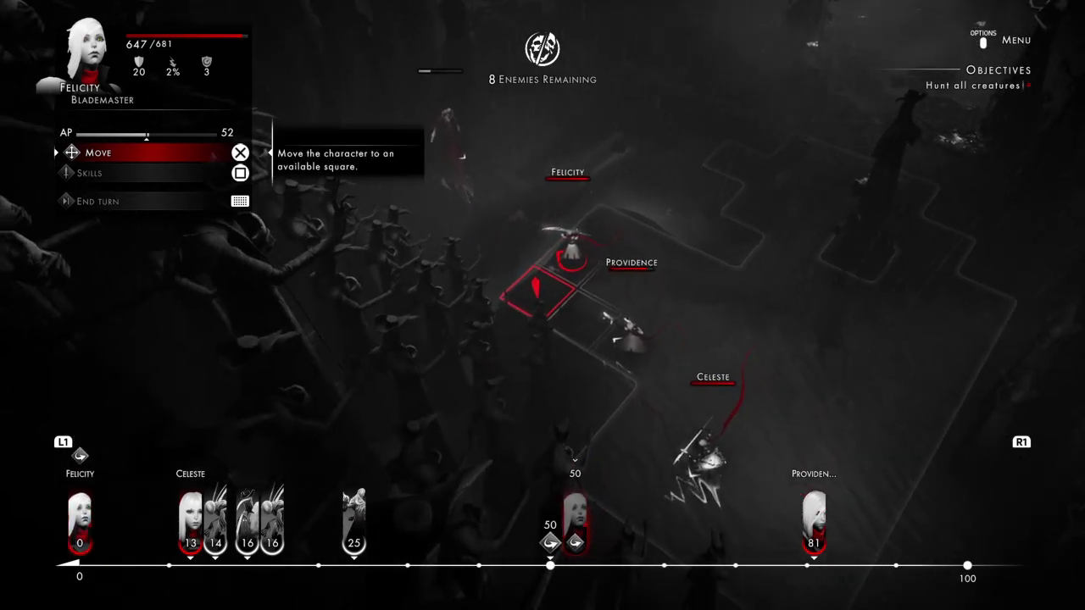
{"action": "key", "text": "Up"}
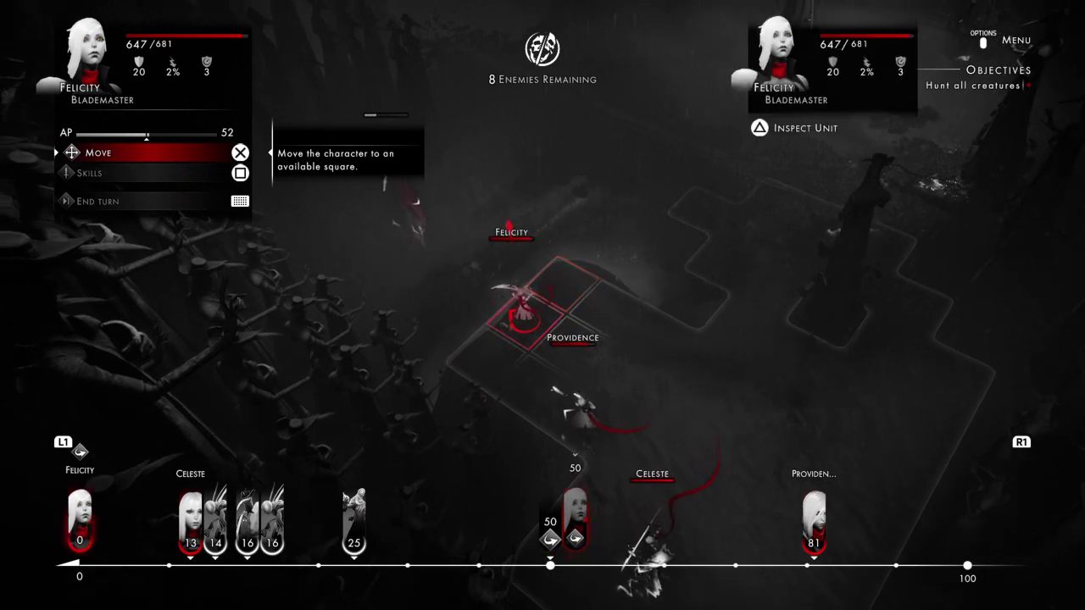
{"action": "key", "text": "Down"}
{"action": "key", "text": "Return"}
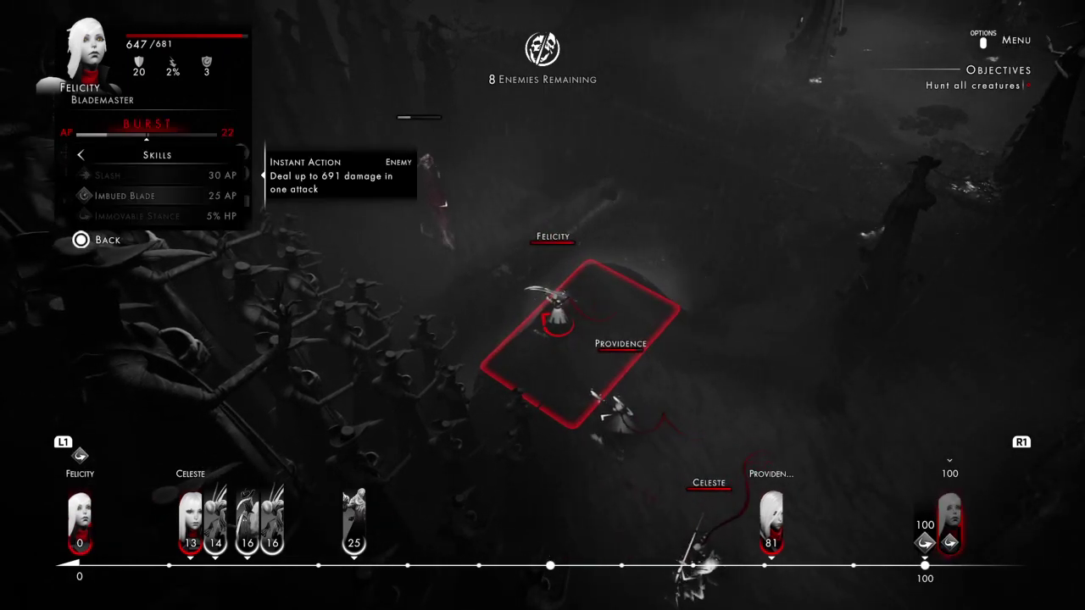
{"action": "key", "text": "Escape"}
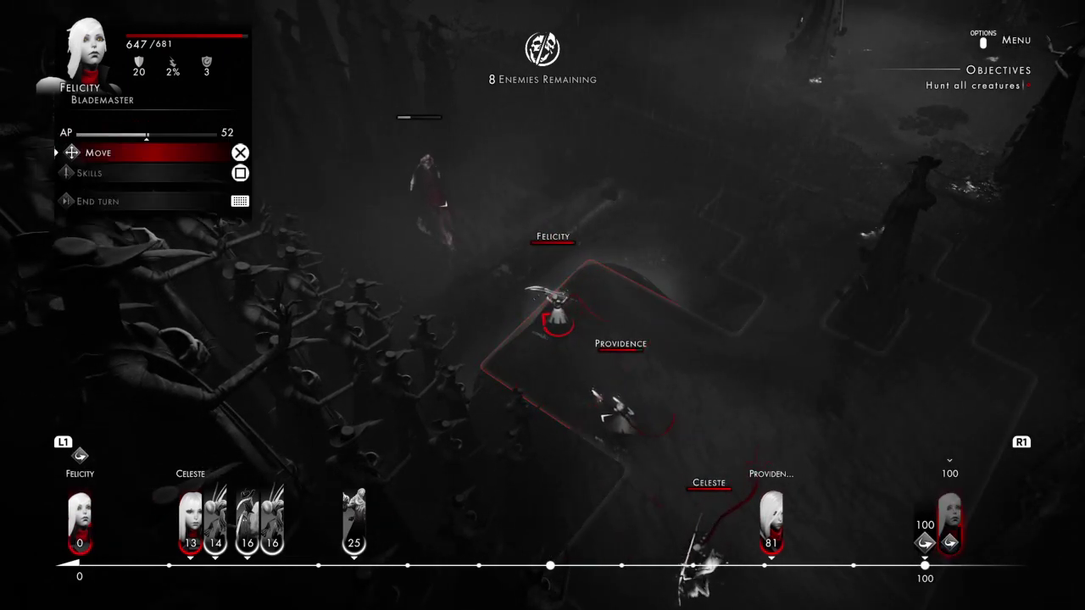
{"action": "key", "text": "Return"}
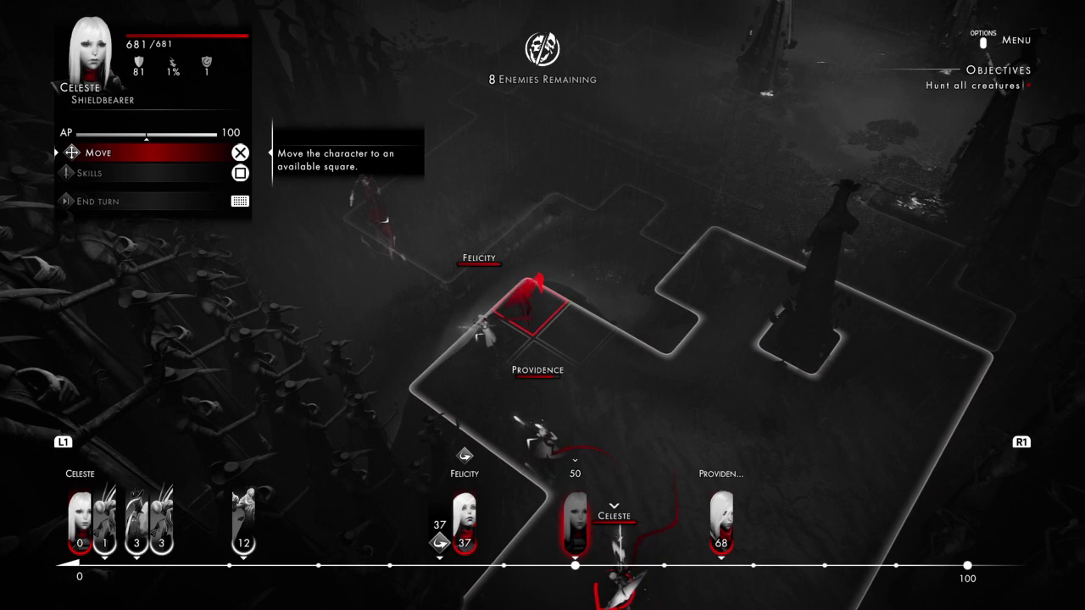
Move Celeste beside Felicity and preview her Slam attack that delays the target
{"action": "key", "text": "Return"}
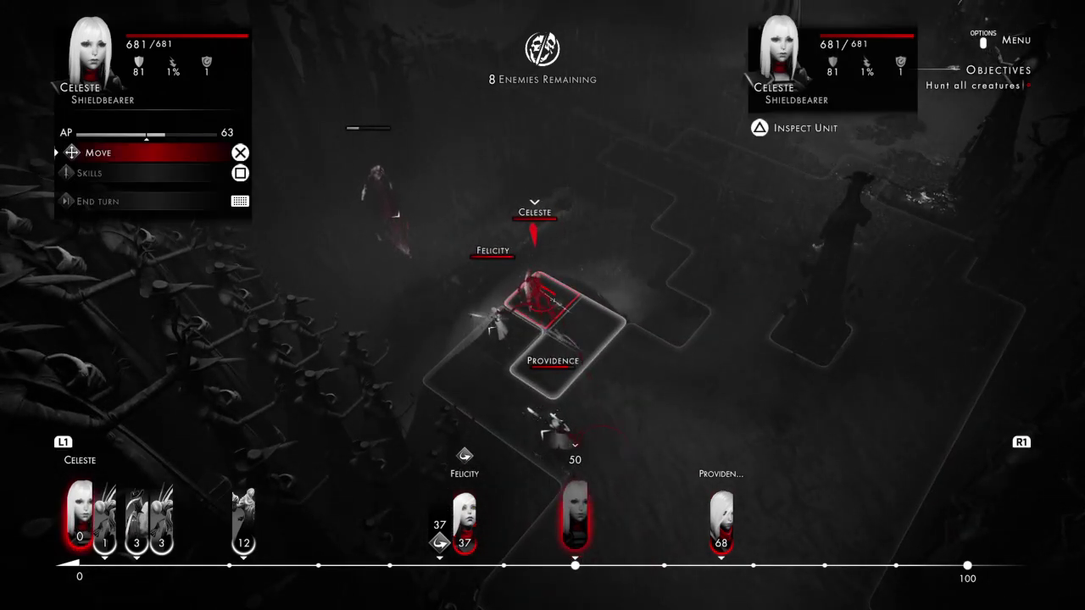
{"action": "key", "text": "Down"}
{"action": "key", "text": "Return"}
{"action": "key", "text": "Down"}
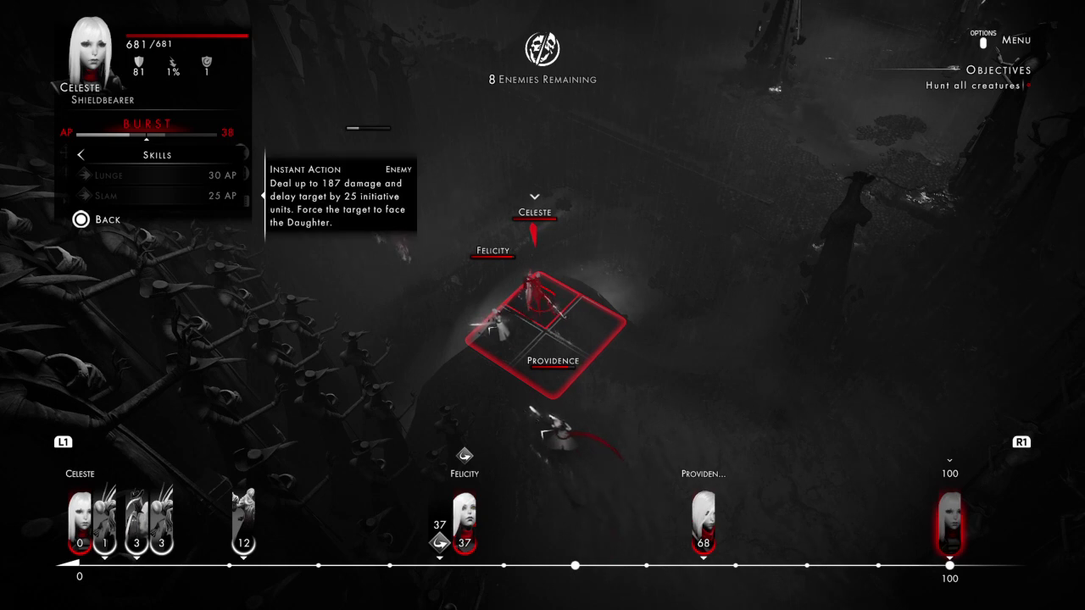
{"action": "key", "text": "Escape"}
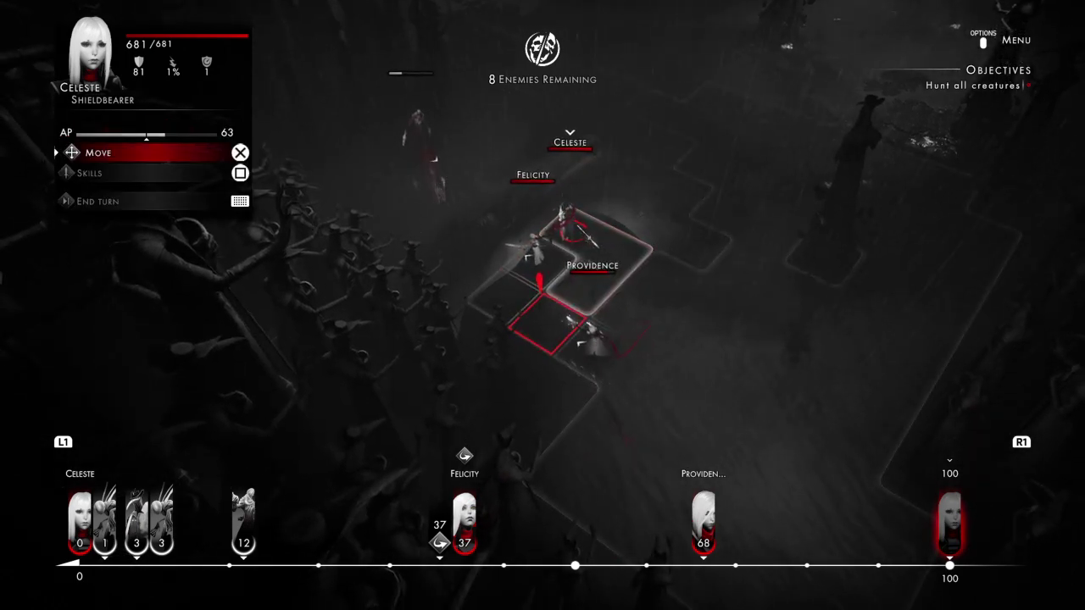
Compare Lunge against Slam again, then end Celeste's turn without attacking
{"action": "key", "text": "Down"}
{"action": "key", "text": "Return"}
{"action": "key", "text": "Down"}
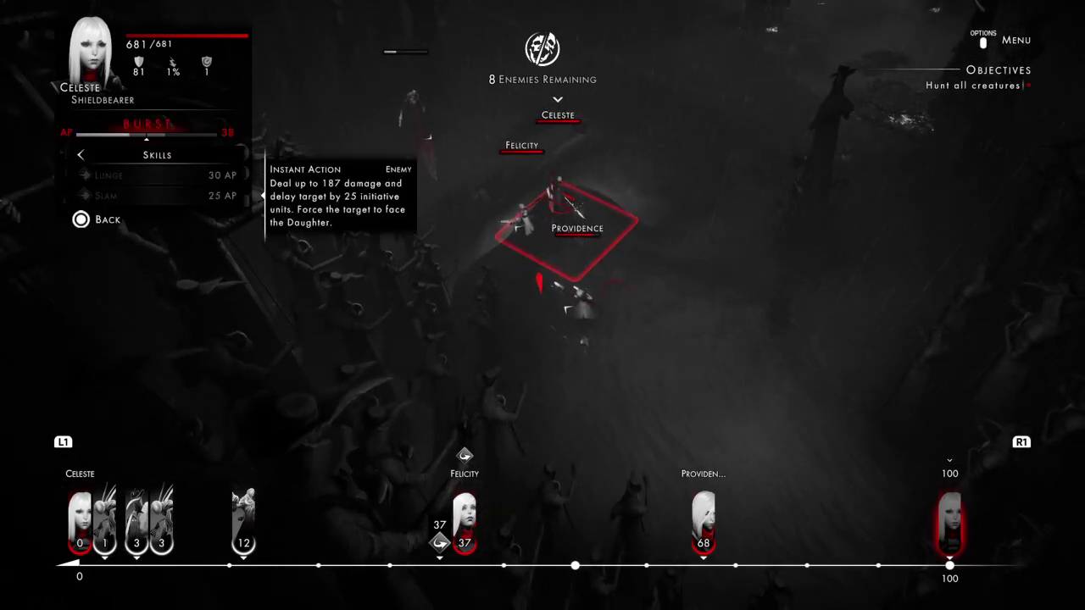
{"action": "key", "text": "Up"}
{"action": "key", "text": "Down"}
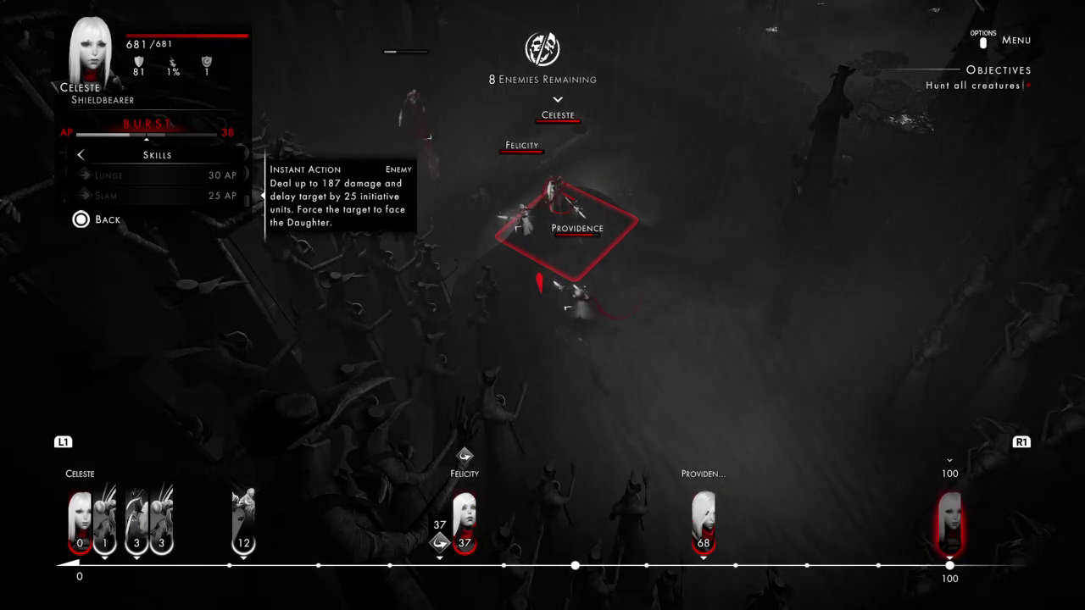
{"action": "key", "text": "Up"}
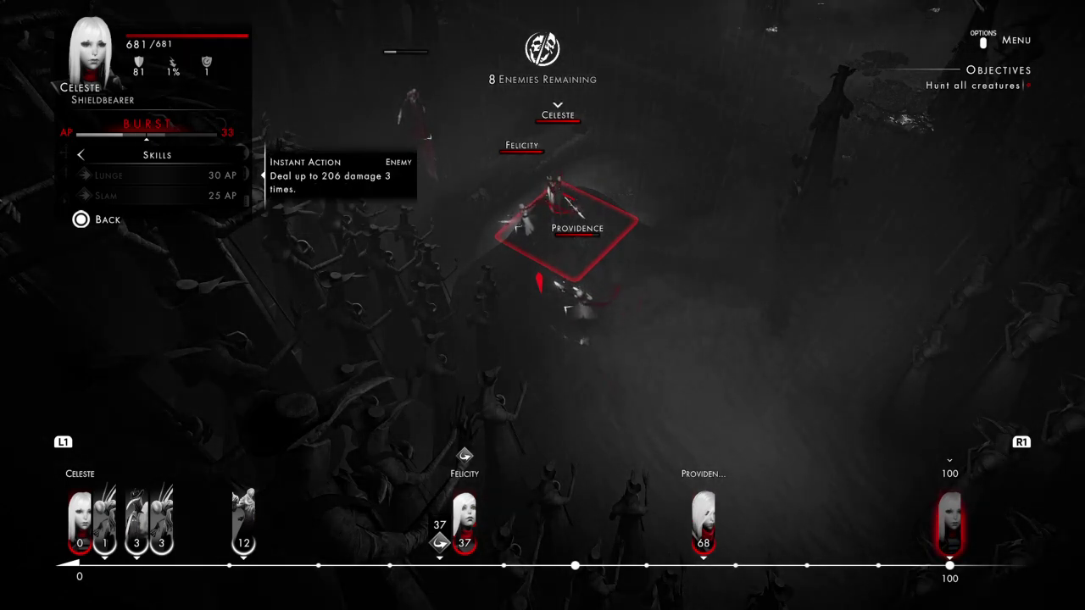
{"action": "key", "text": "Escape"}
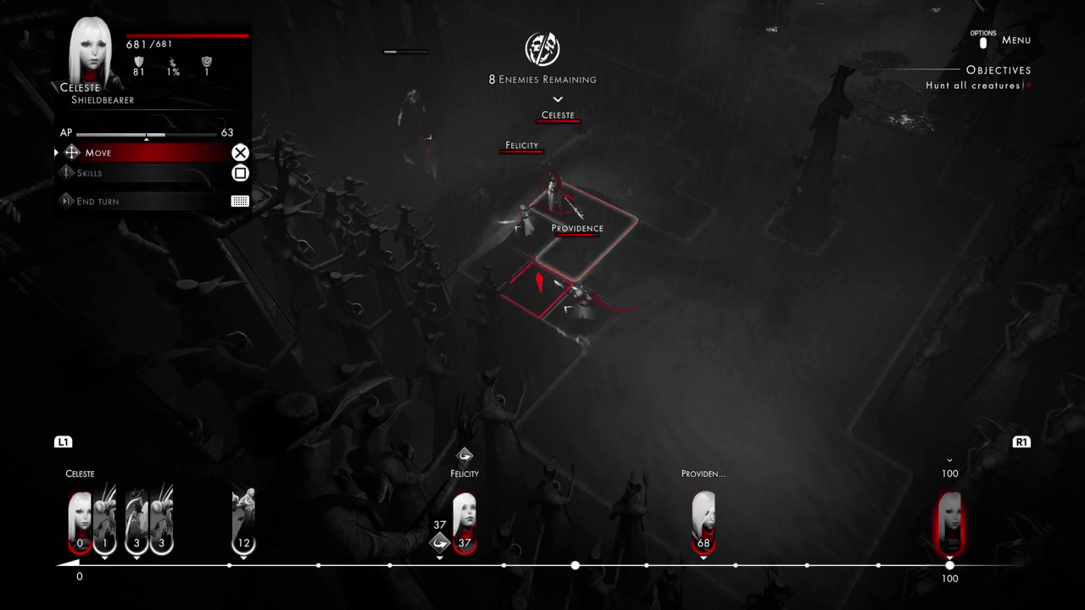
{"action": "key", "text": "space"}
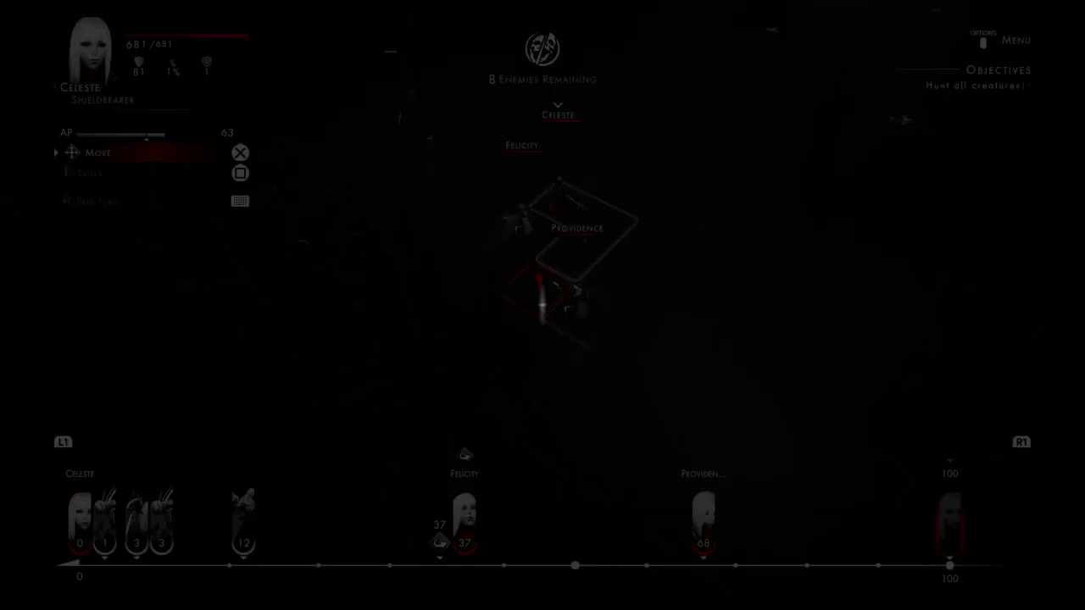
{"action": "key", "text": "Return"}
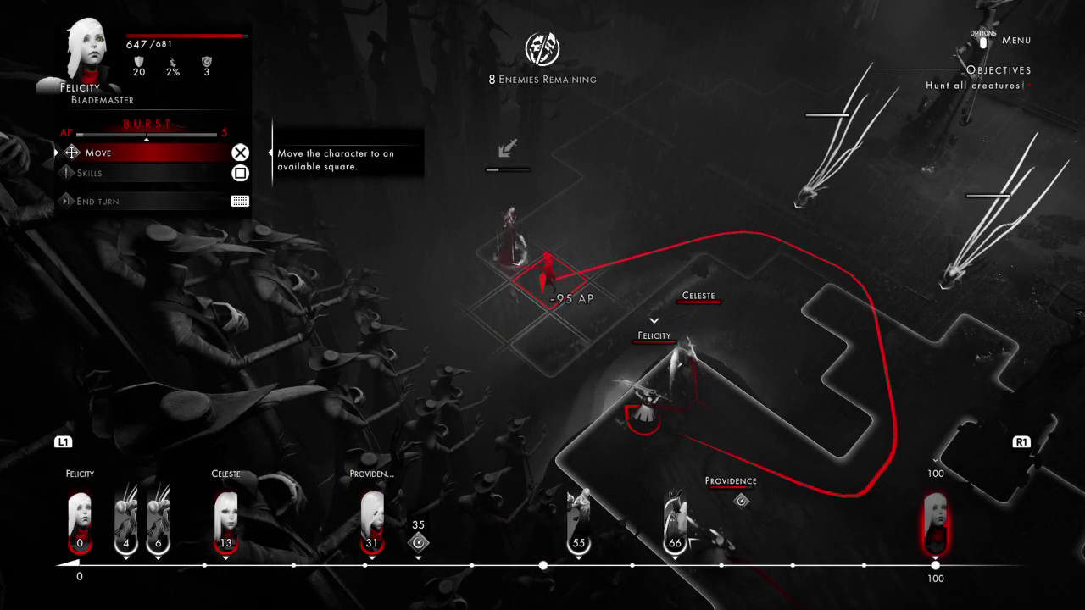
Cancel the long path and move Felicity up-left beside the enemy
{"action": "key", "text": "Down"}
{"action": "key", "text": "Up"}
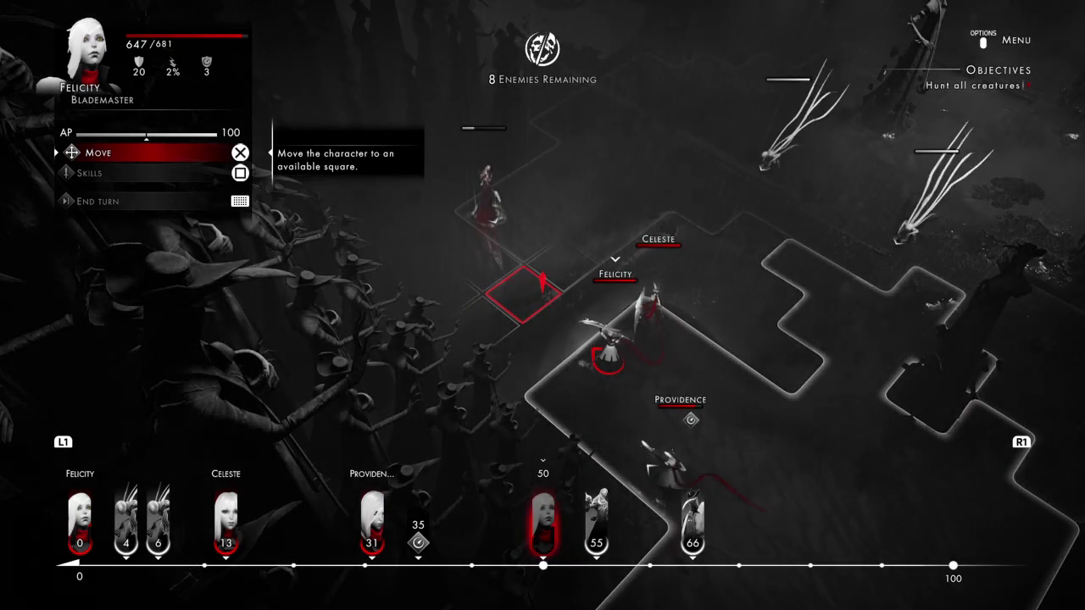
{"action": "key", "text": "Down"}
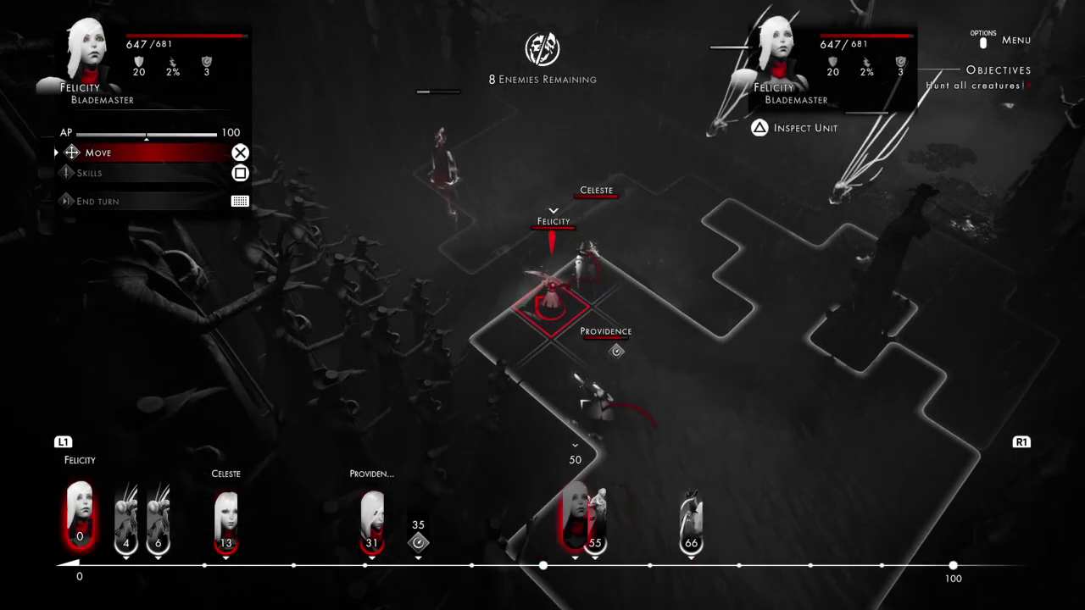
{"action": "key", "text": "Right"}
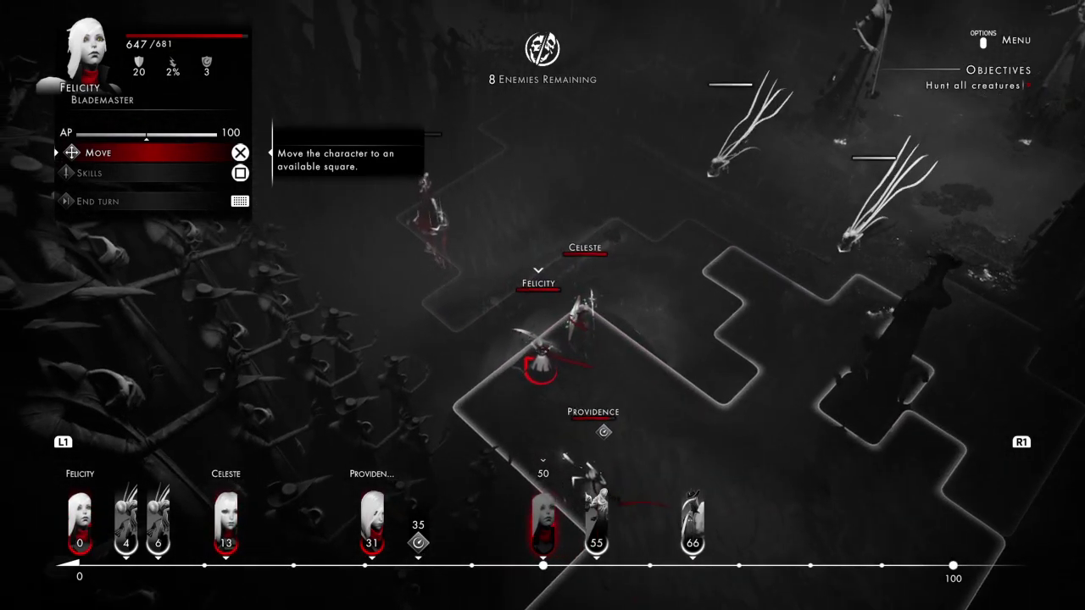
{"action": "key", "text": "Left"}
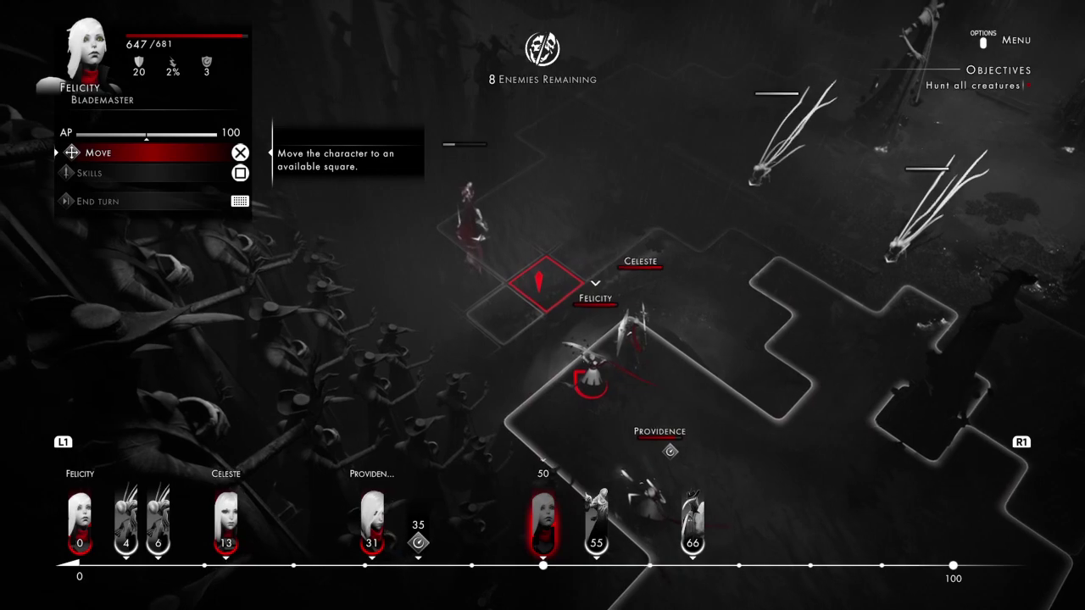
{"action": "key", "text": "Down"}
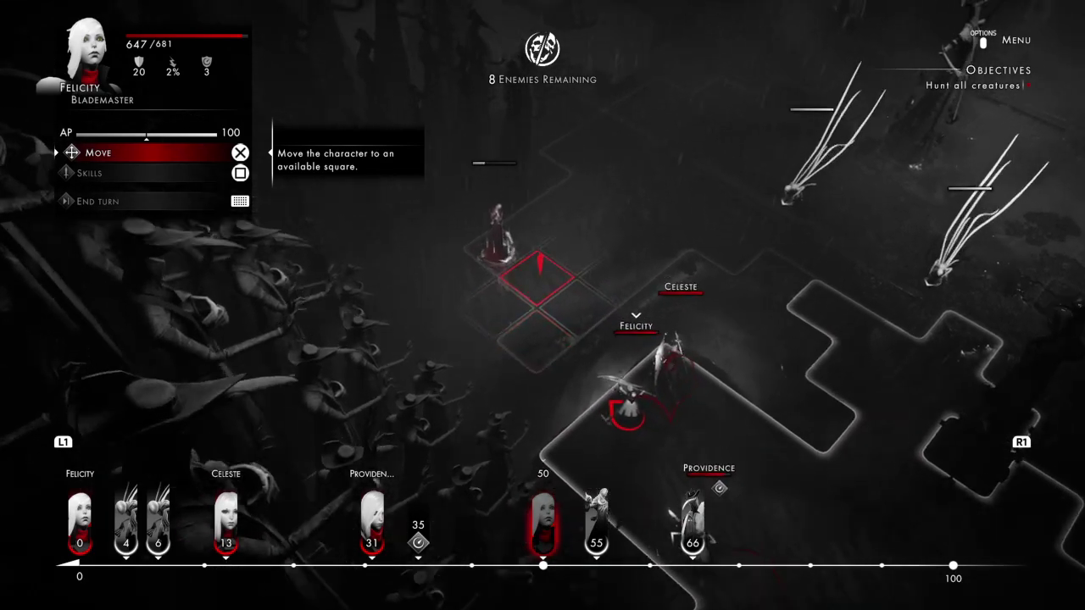
{"action": "key", "text": "Up"}
{"action": "key", "text": "Return"}
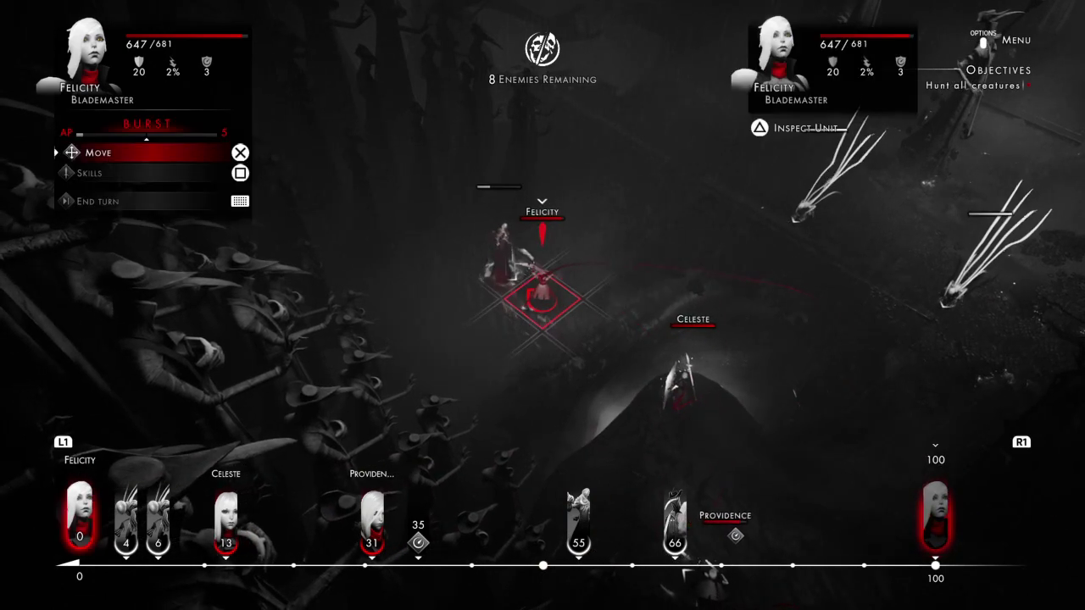
Set Felicity's Immovable Stance reaction and end her turn
{"action": "key", "text": "Down"}
{"action": "key", "text": "Return"}
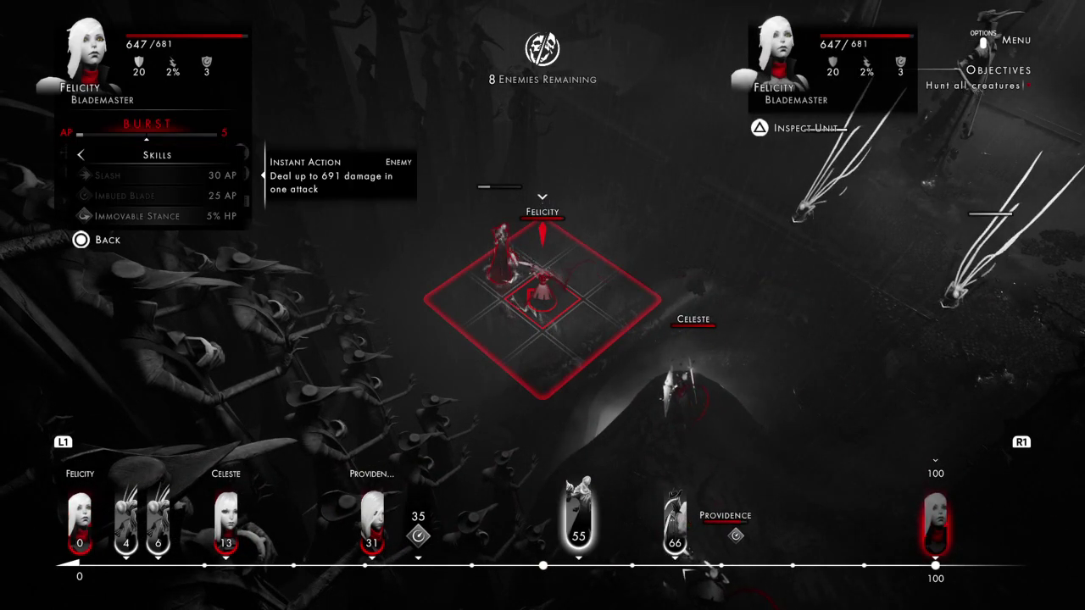
{"action": "key", "text": "Down"}
{"action": "key", "text": "Down"}
{"action": "key", "text": "Return"}
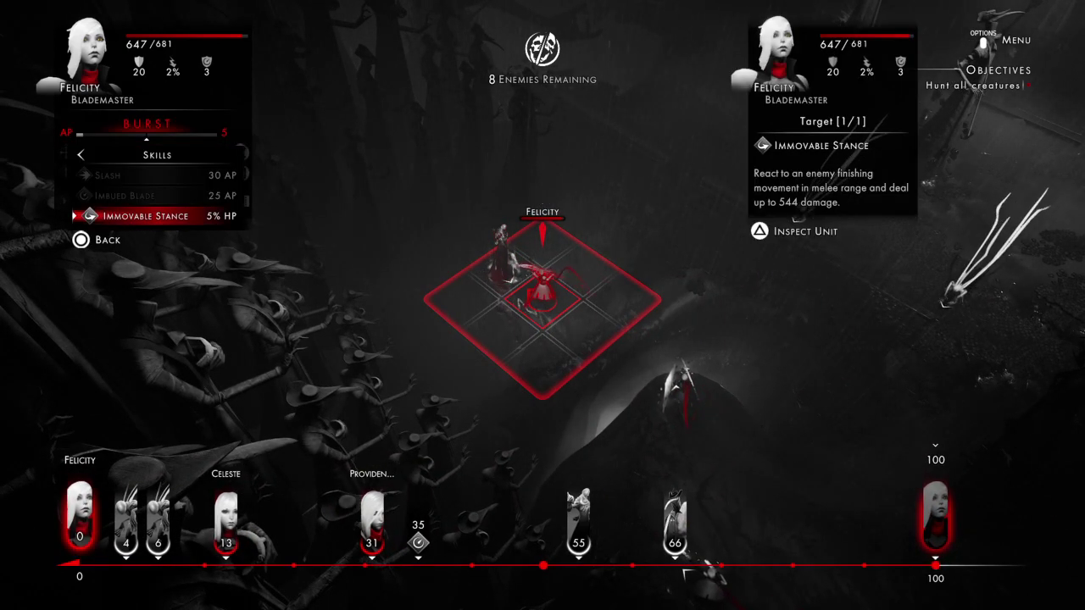
{"action": "key", "text": "Return"}
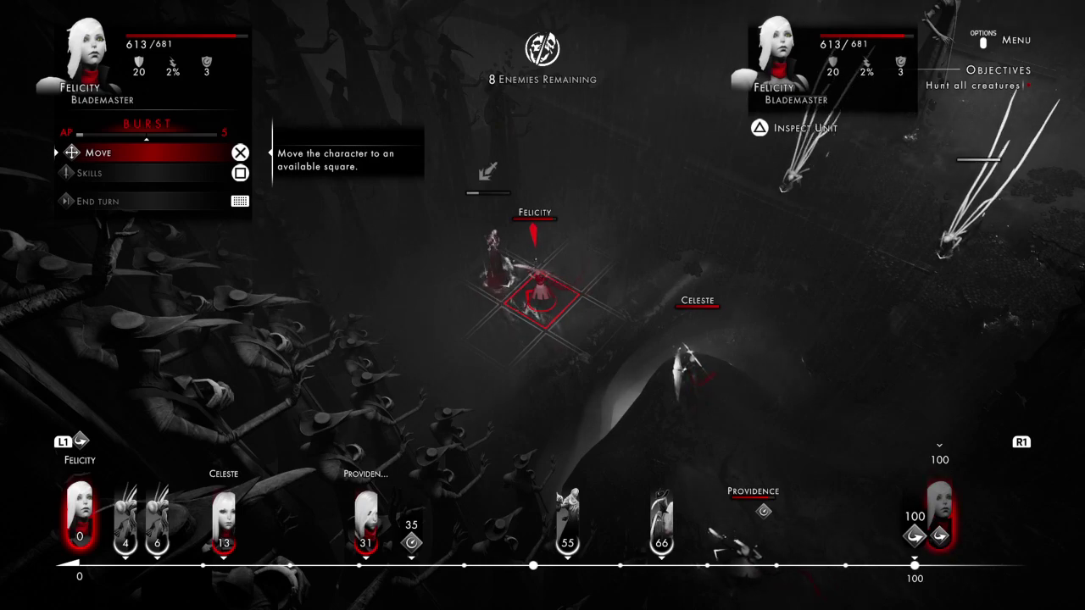
{"action": "key", "text": "Return"}
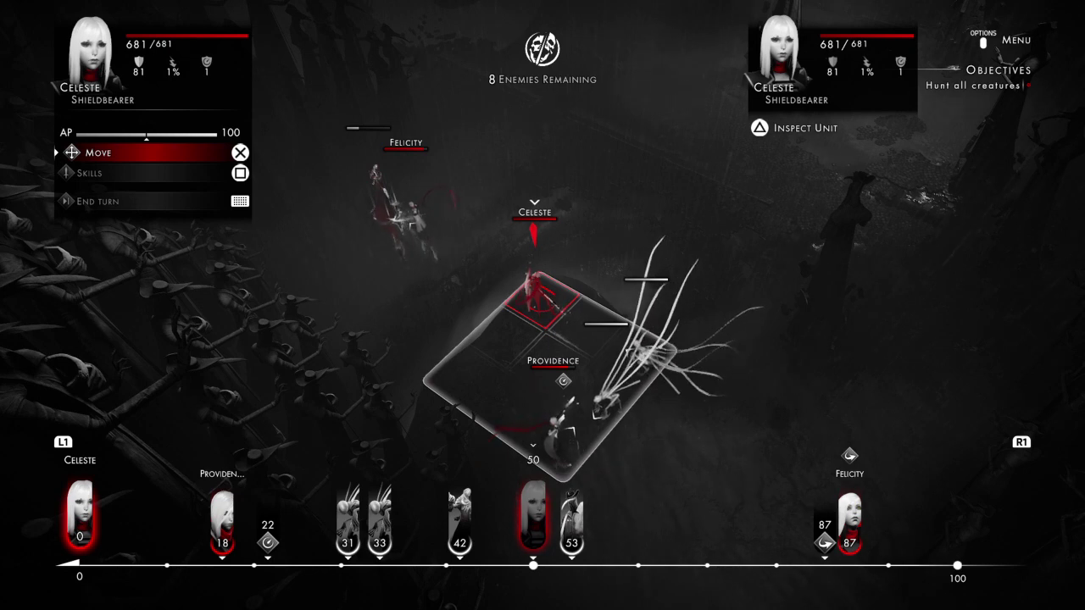
Survey the square down-right of Celeste and bring up her attack skills
{"action": "key", "text": "Return"}
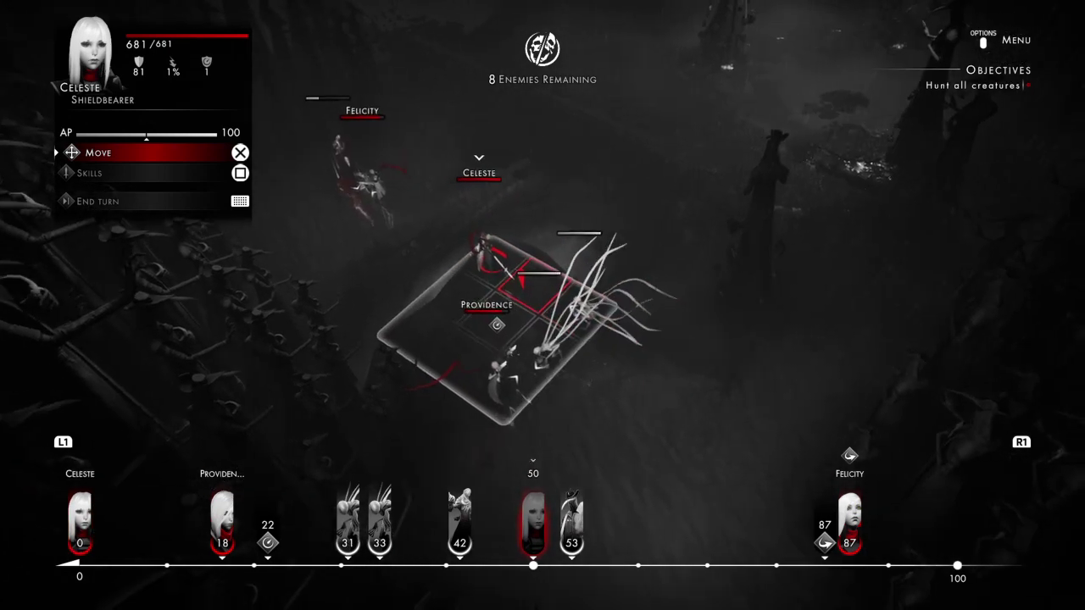
{"action": "key", "text": "Right"}
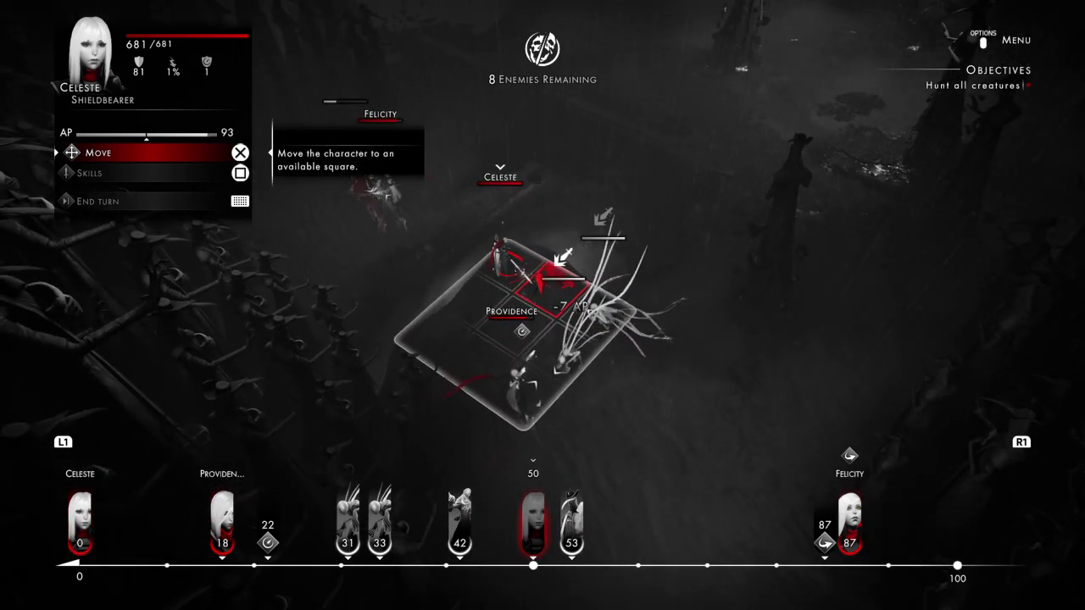
{"action": "key", "text": "Left"}
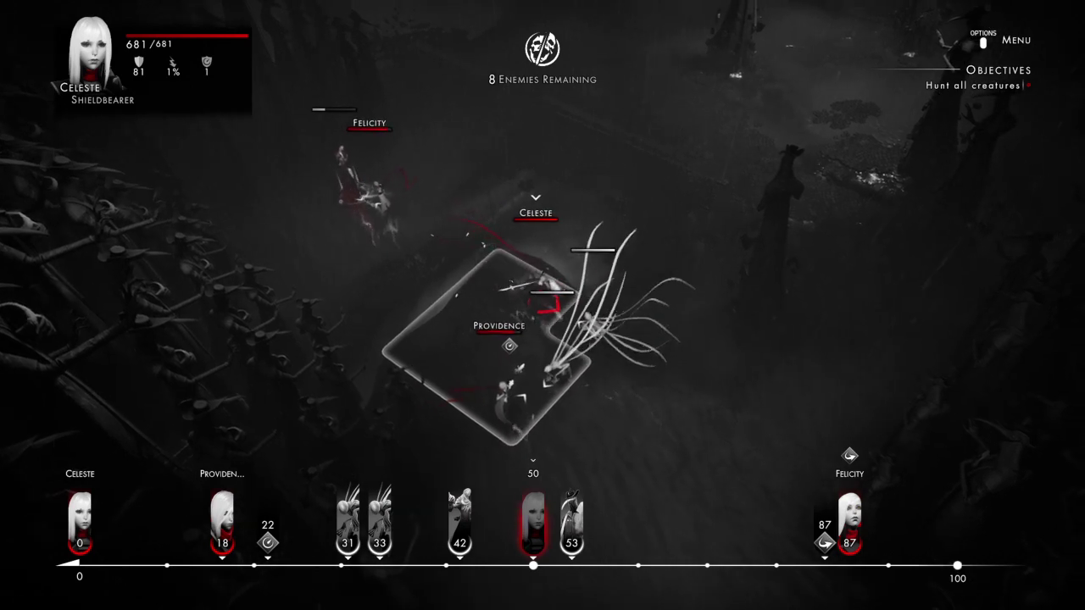
{"action": "key", "text": "Down"}
{"action": "key", "text": "Return"}
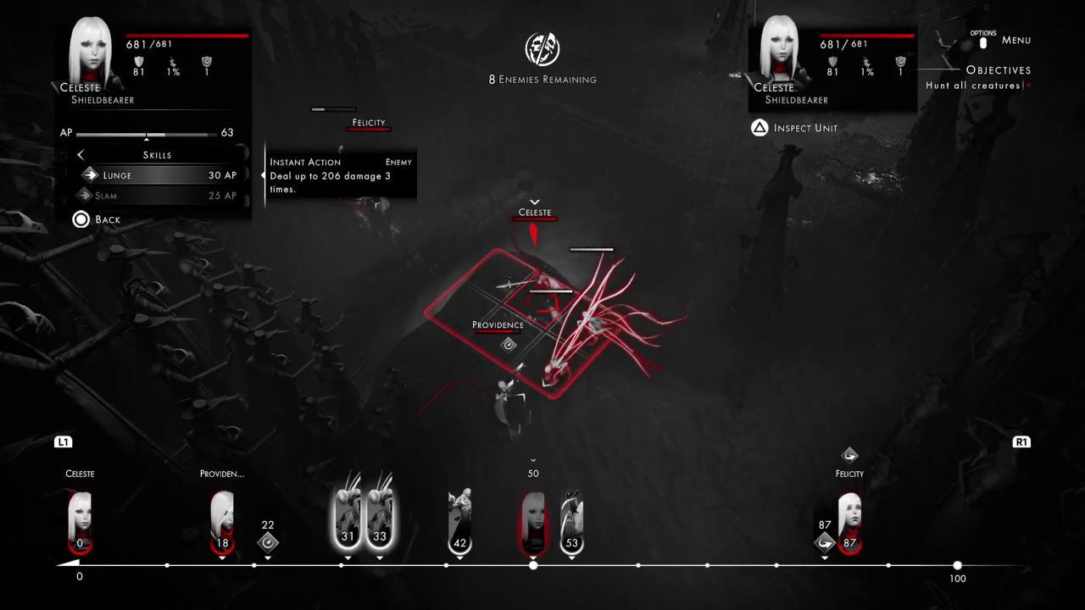
Preview Slam's damage against both possible targets, then cancel it
{"action": "key", "text": "Down"}
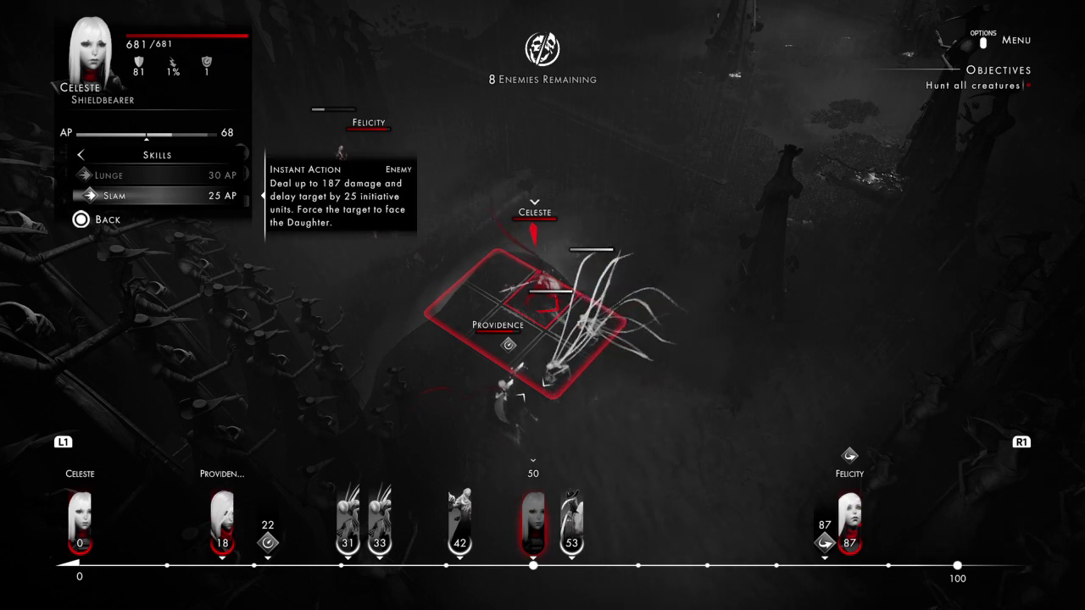
{"action": "key", "text": "Return"}
{"action": "key", "text": "Right"}
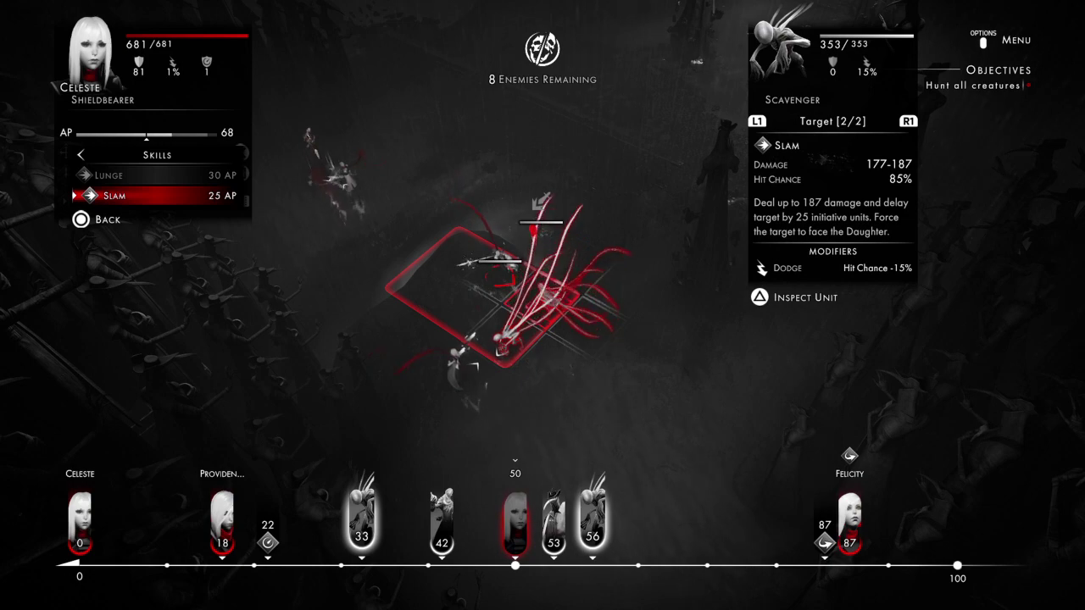
{"action": "key", "text": "Left"}
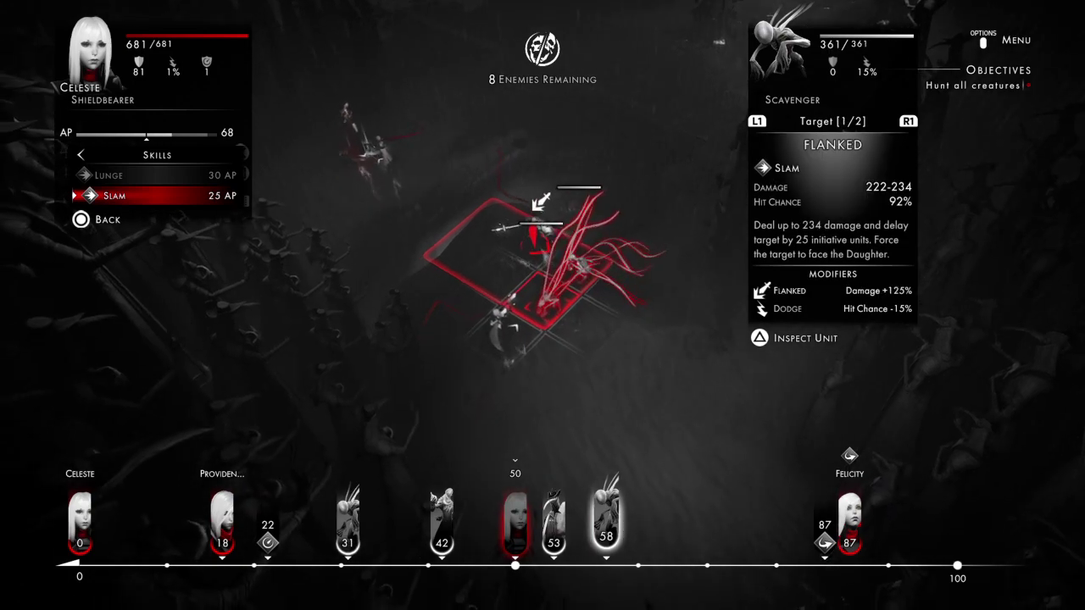
{"action": "key", "text": "Right"}
{"action": "key", "text": "Escape"}
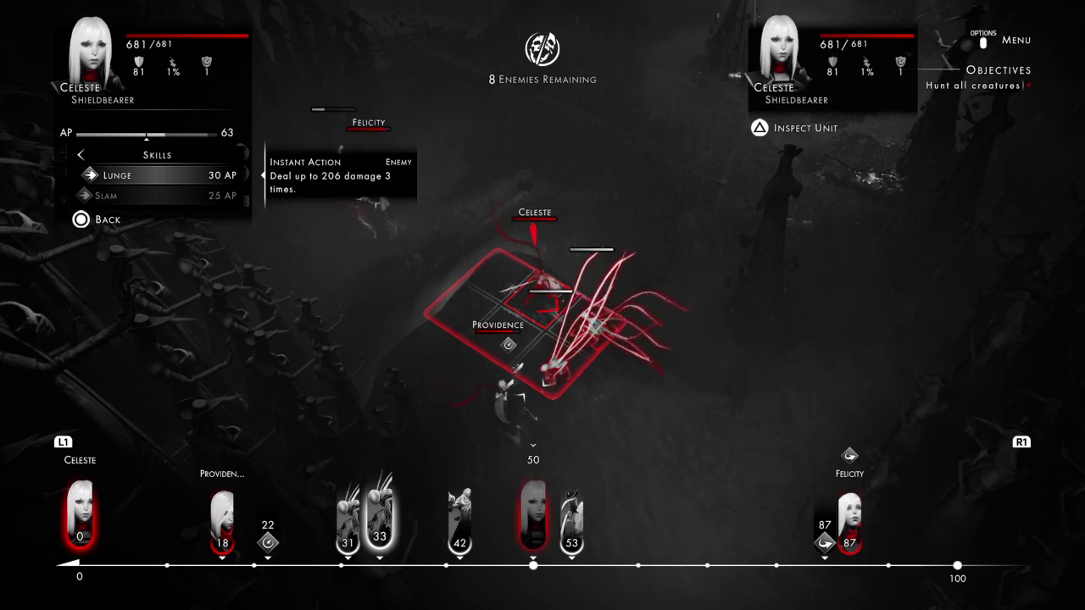
Lunge the Scavenger, then Lunge the flanked Scavenger
{"action": "key", "text": "Return"}
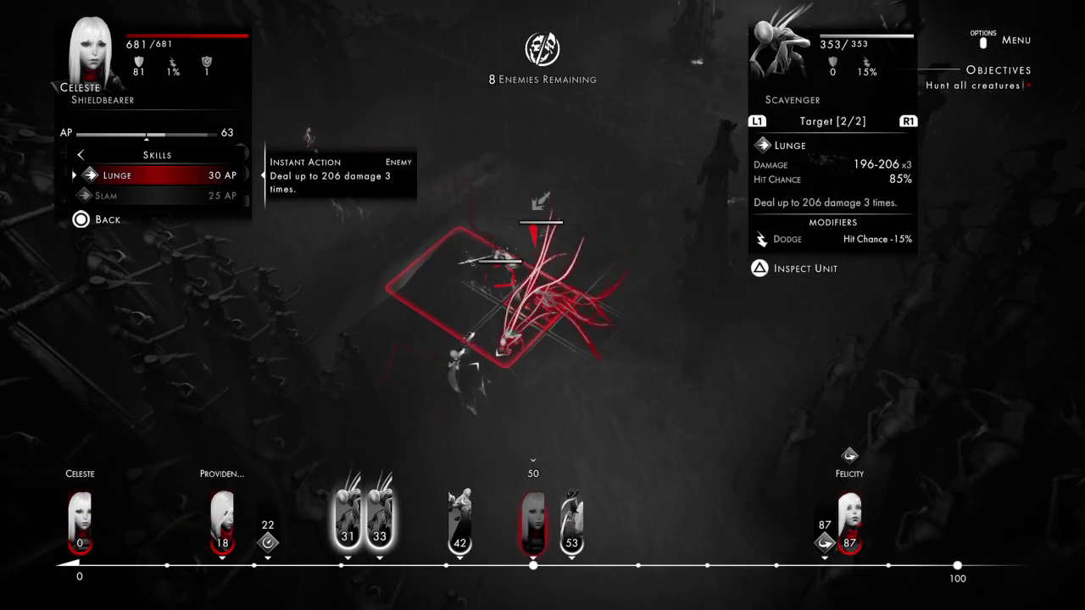
{"action": "key", "text": "Return"}
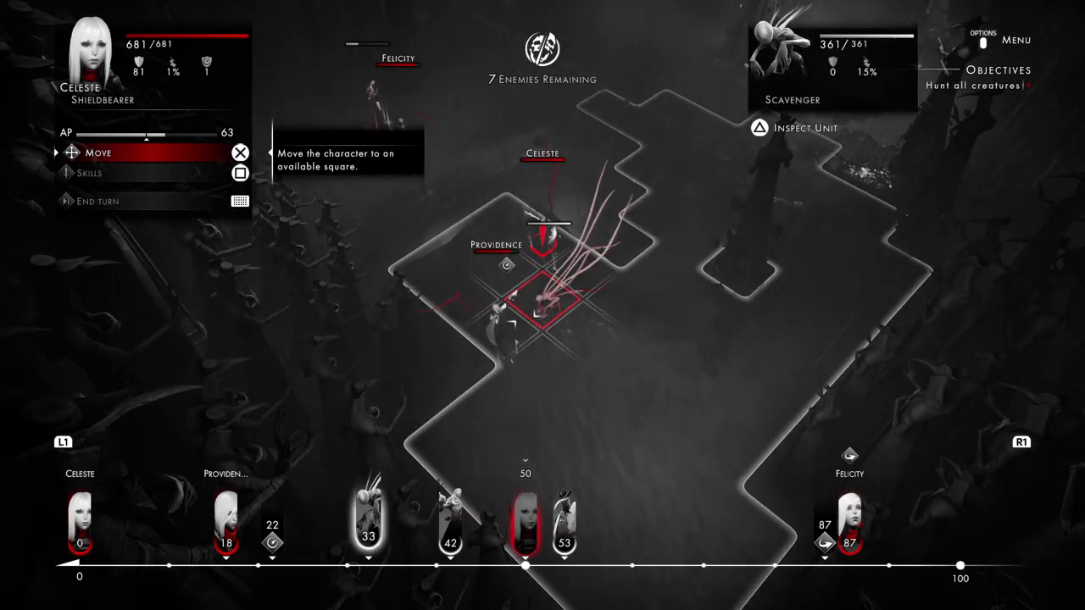
{"action": "key", "text": "Down"}
{"action": "key", "text": "Return"}
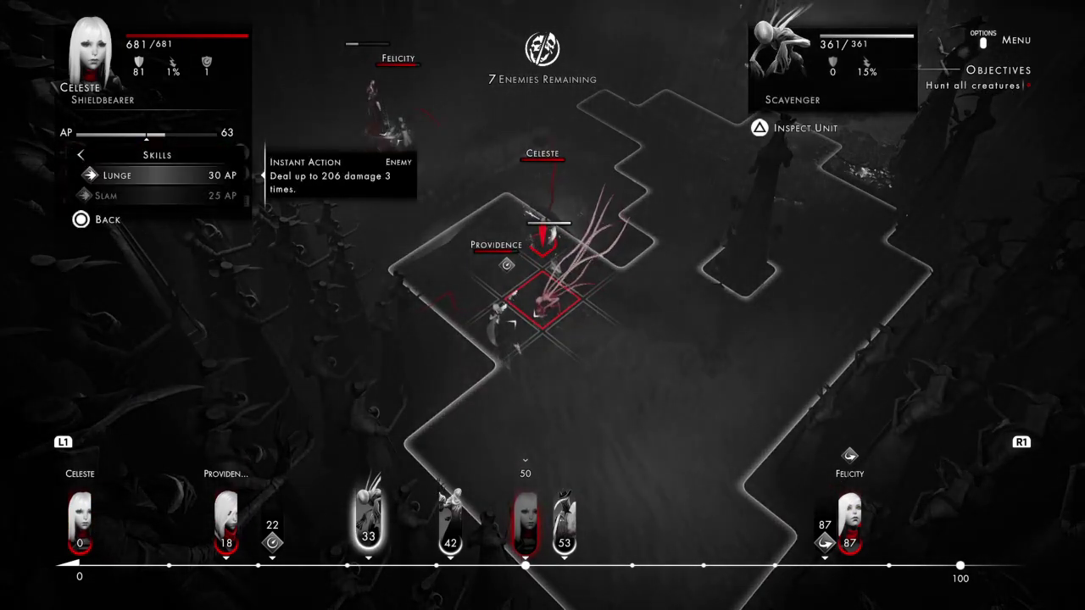
{"action": "key", "text": "Return"}
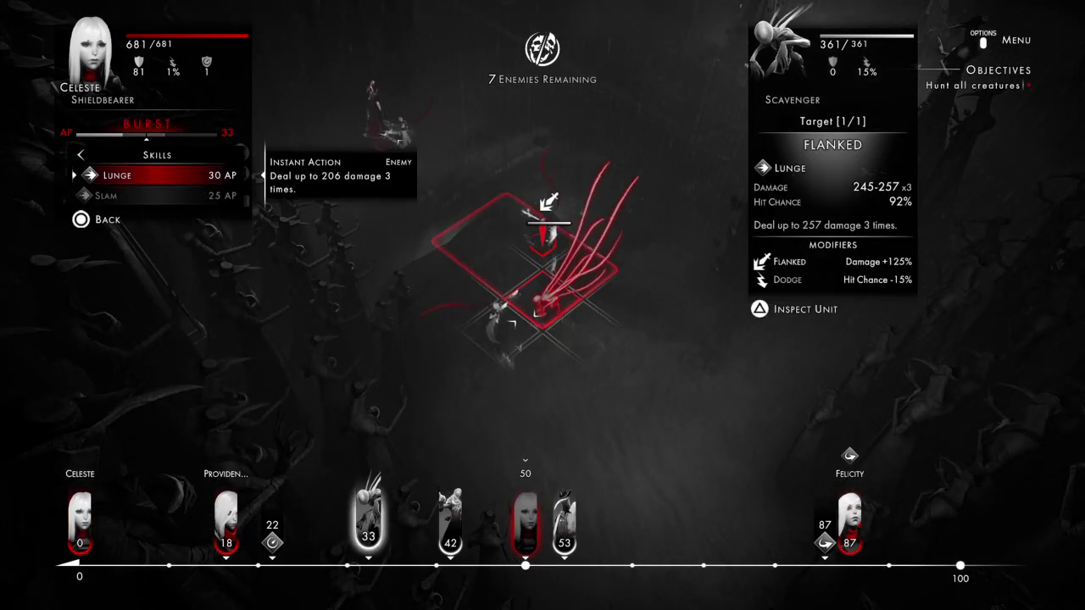
{"action": "key", "text": "Return"}
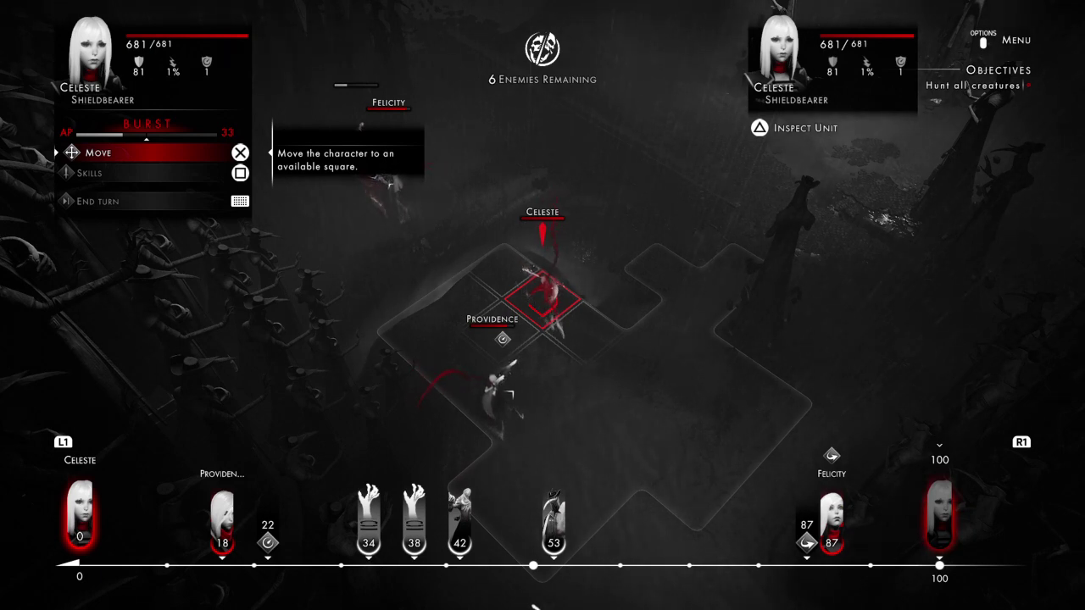
Skip Celeste's skills, move her forward two tiles, and end her turn
{"action": "key", "text": "Down"}
{"action": "key", "text": "Return"}
{"action": "key", "text": "Escape"}
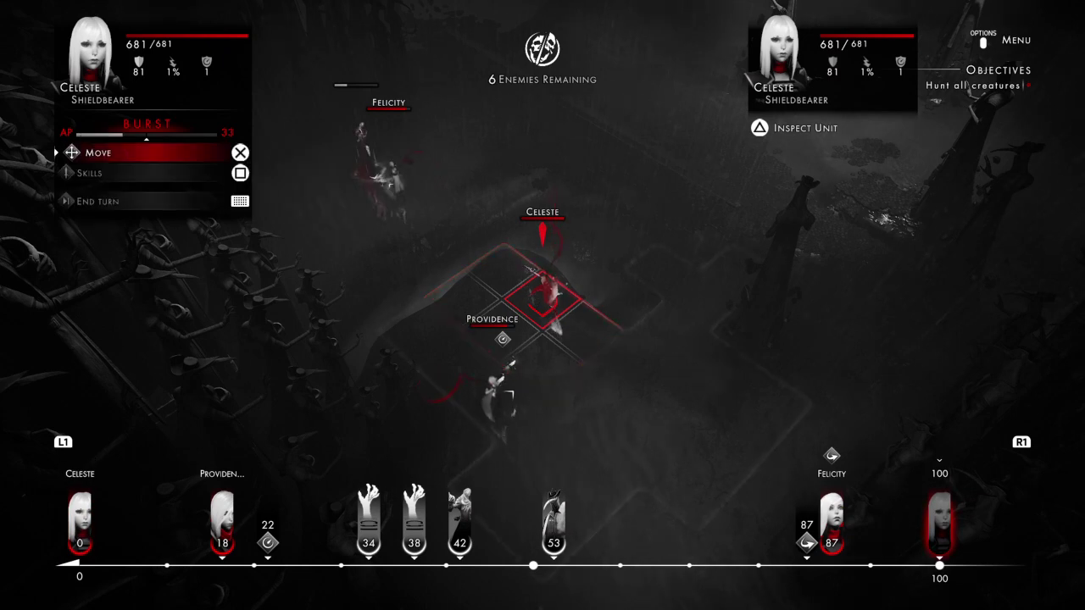
{"action": "key", "text": "Right"}
{"action": "key", "text": "Right"}
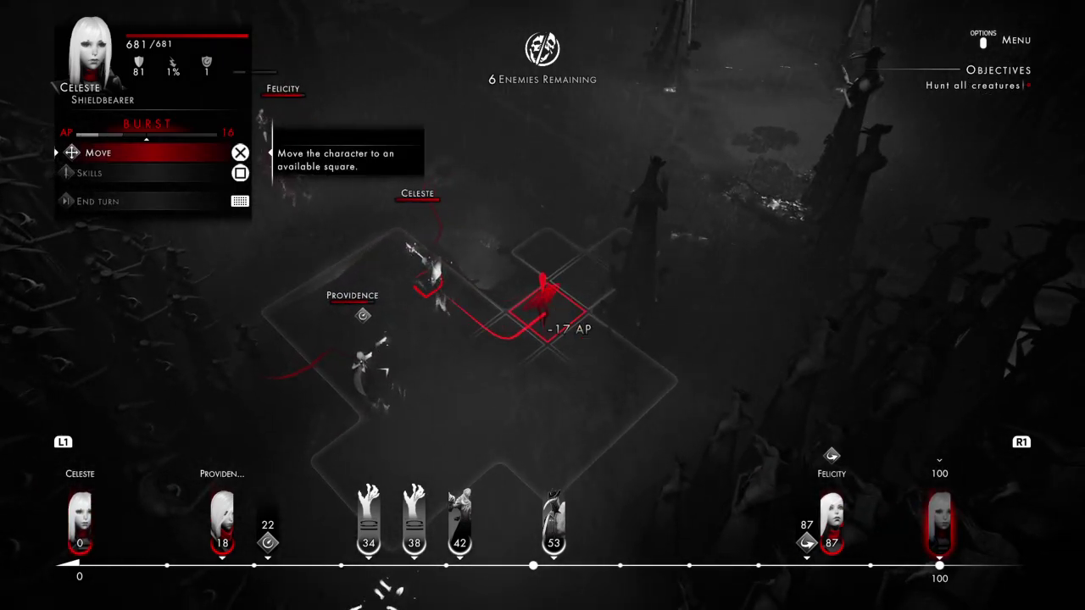
{"action": "key", "text": "Return"}
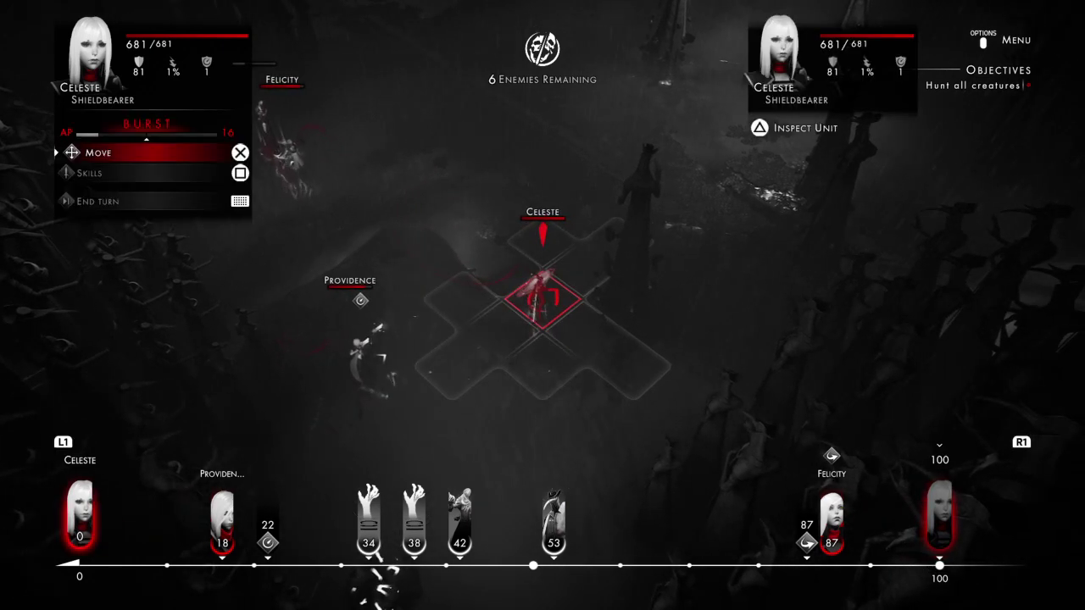
{"action": "key", "text": "Up"}
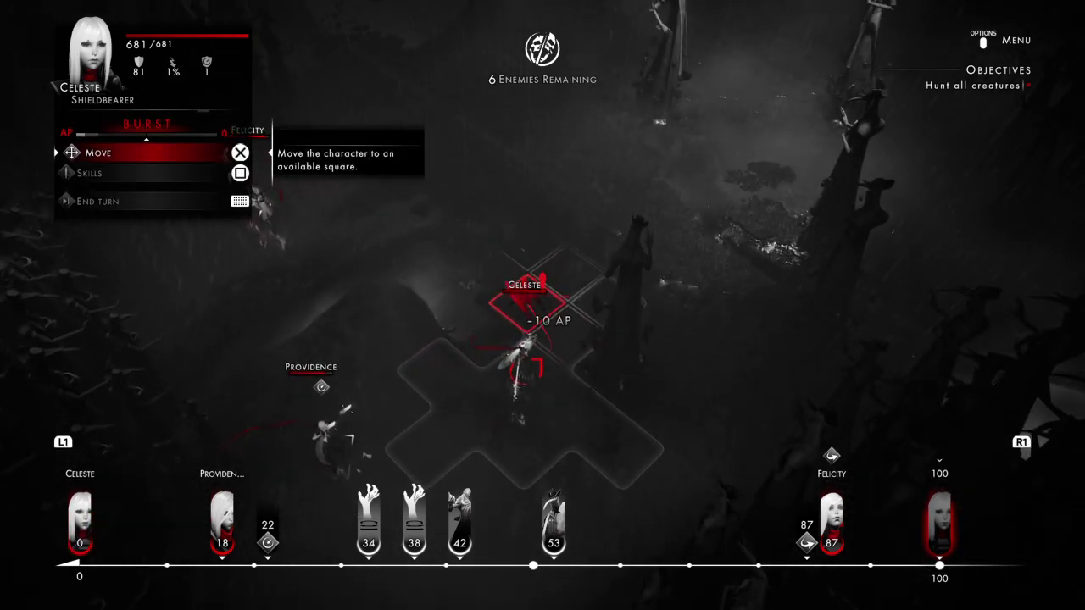
{"action": "key", "text": "Return"}
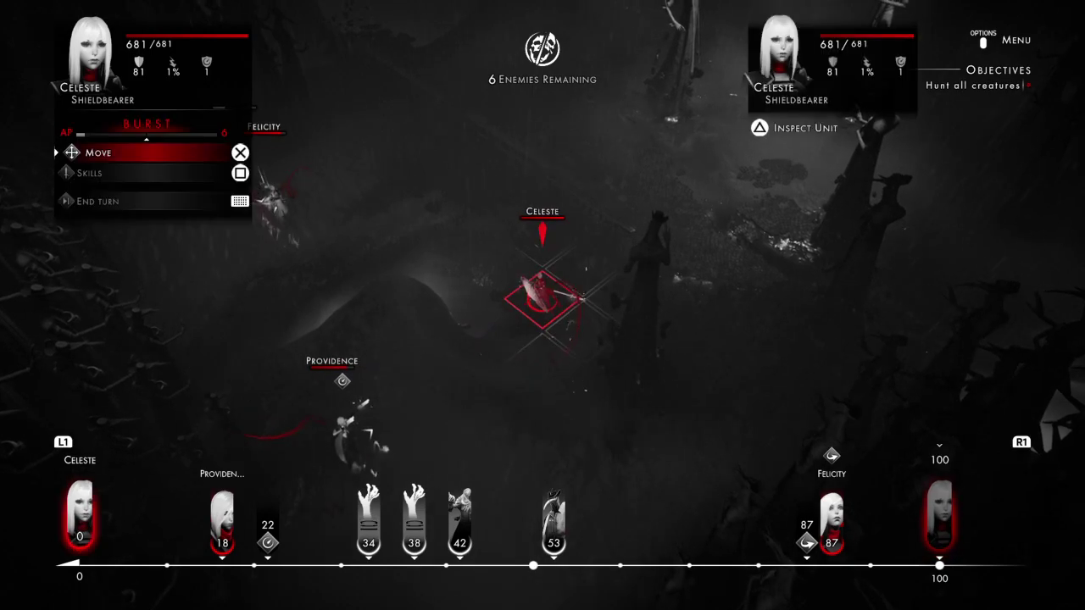
{"action": "key", "text": "space"}
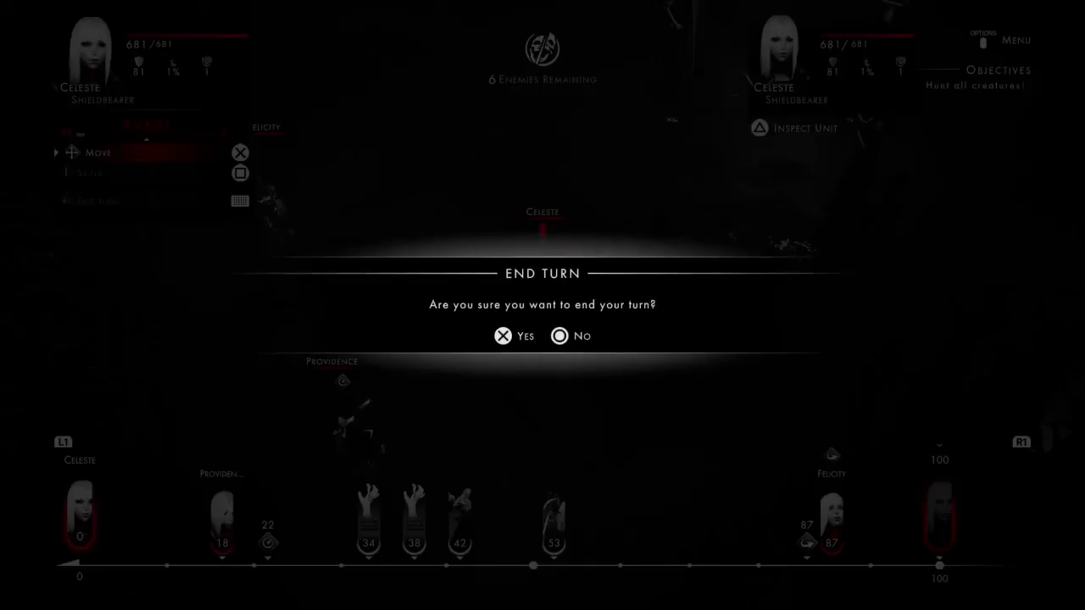
{"action": "key", "text": "Return"}
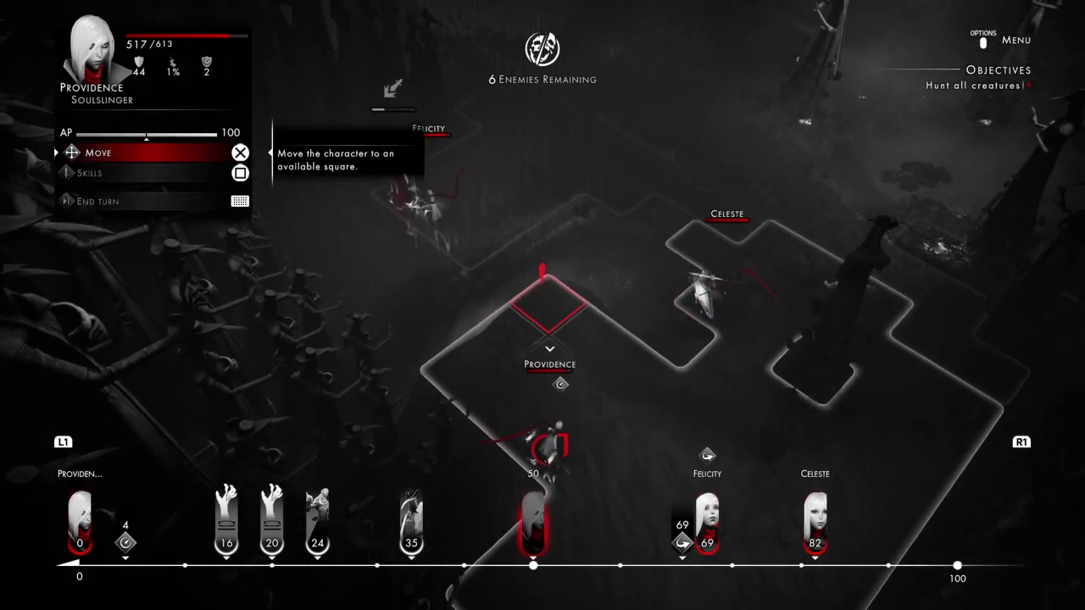
Move Providence to the chosen tile and fire a Shot at the Curse Therapist
{"action": "key", "text": "Return"}
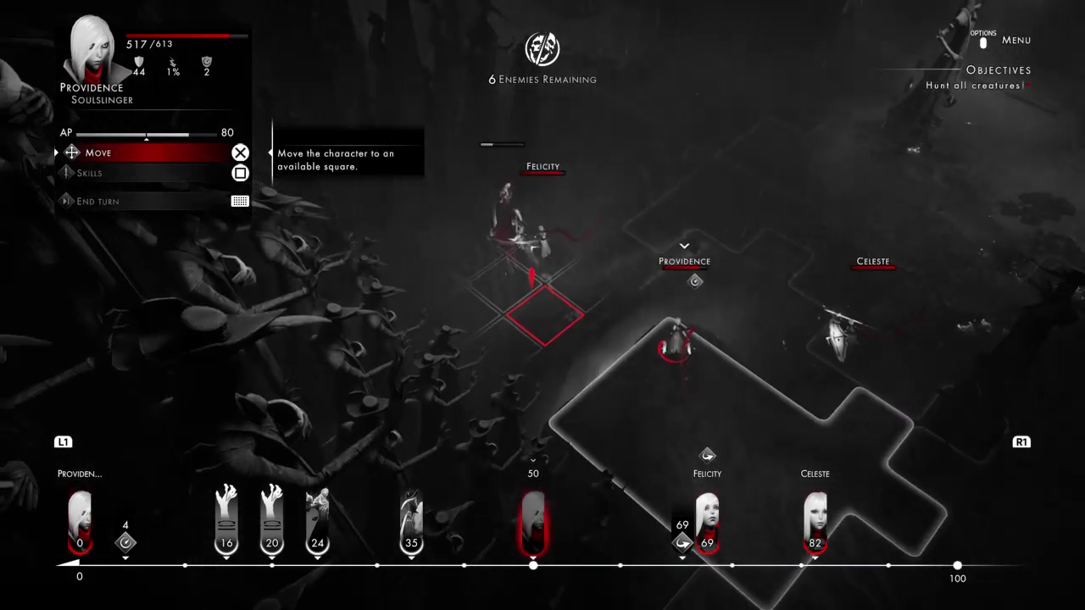
{"action": "key", "text": "Down"}
{"action": "key", "text": "Return"}
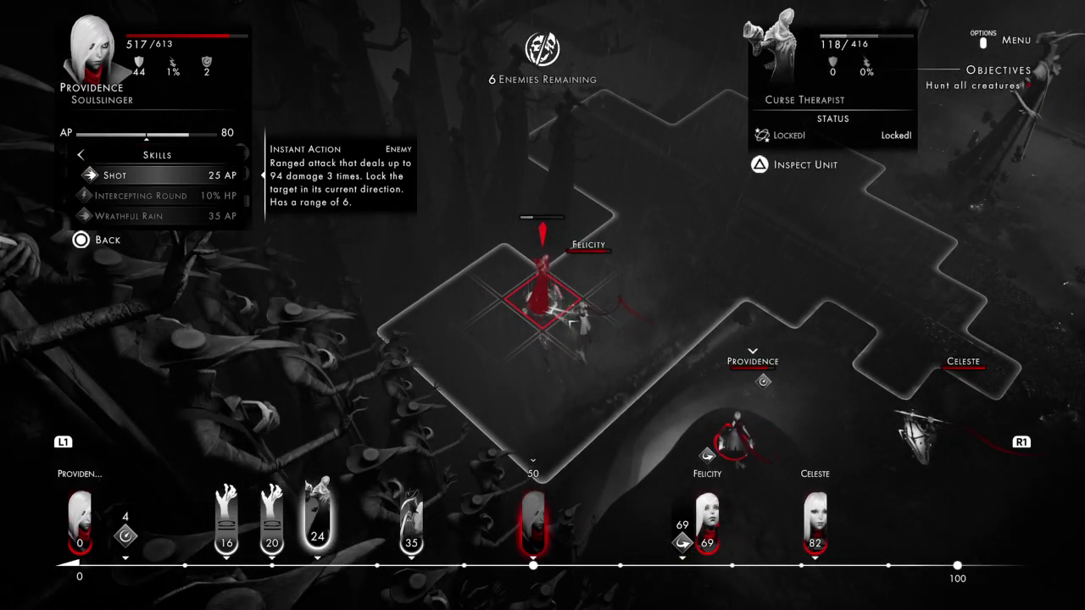
{"action": "key", "text": "Return"}
{"action": "key", "text": "Return"}
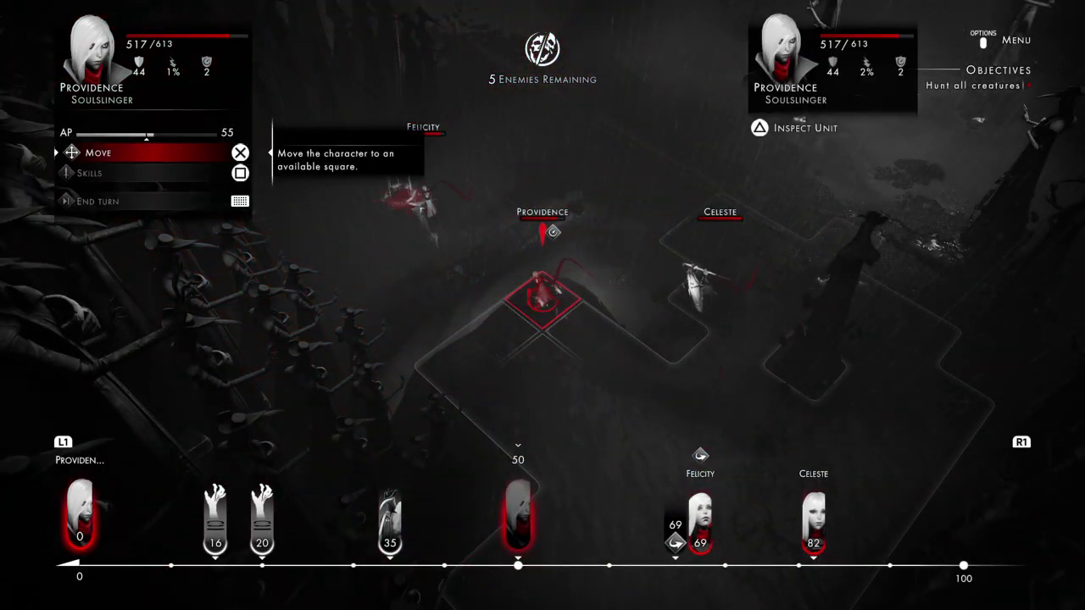
Recheck Providence's skill list without acting and end her turn
{"action": "key", "text": "Down"}
{"action": "key", "text": "Return"}
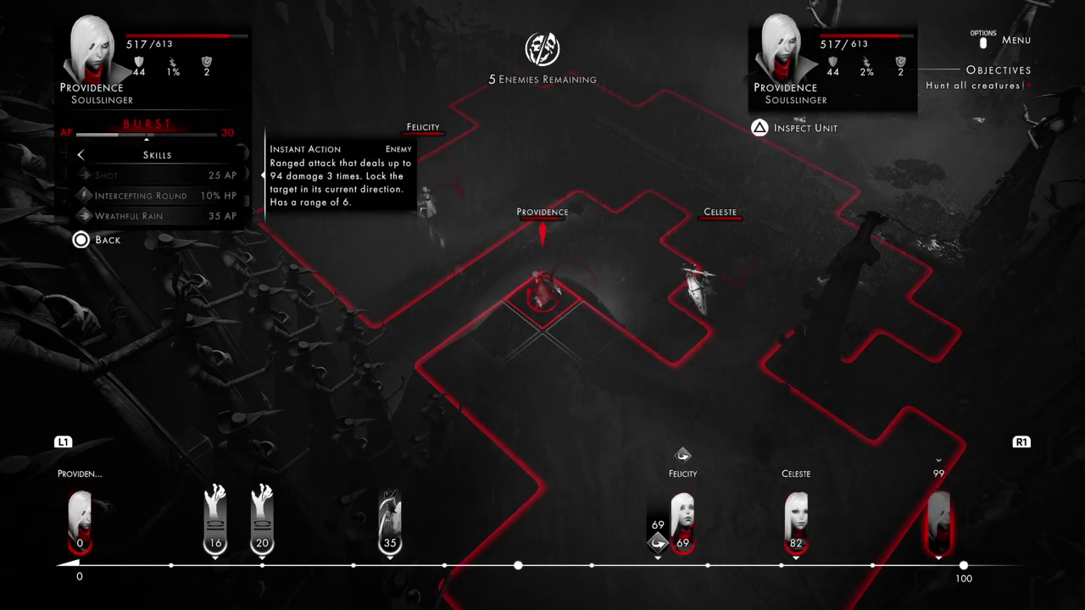
{"action": "key", "text": "Escape"}
{"action": "key", "text": "space"}
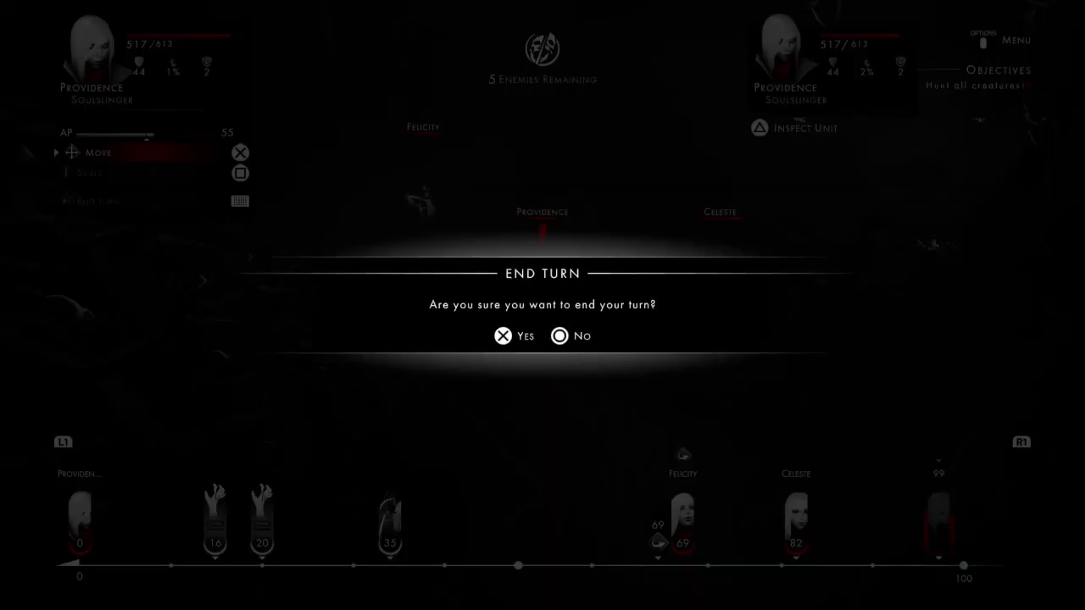
{"action": "key", "text": "Return"}
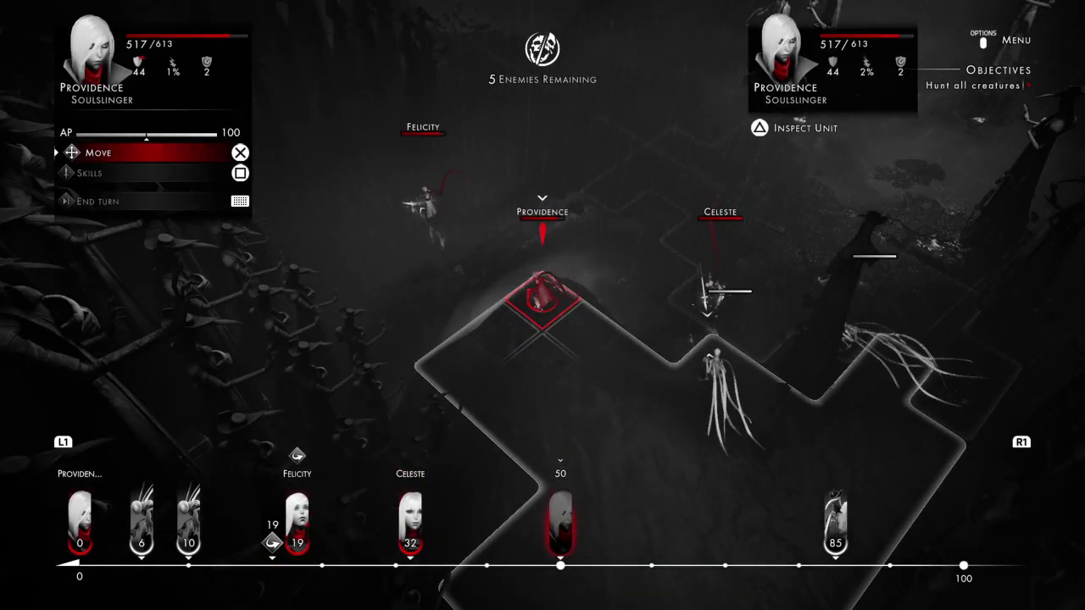
Move Providence one tile over and fire a Shot at the Scavenger
{"action": "key", "text": "Down"}
{"action": "key", "text": "Right"}
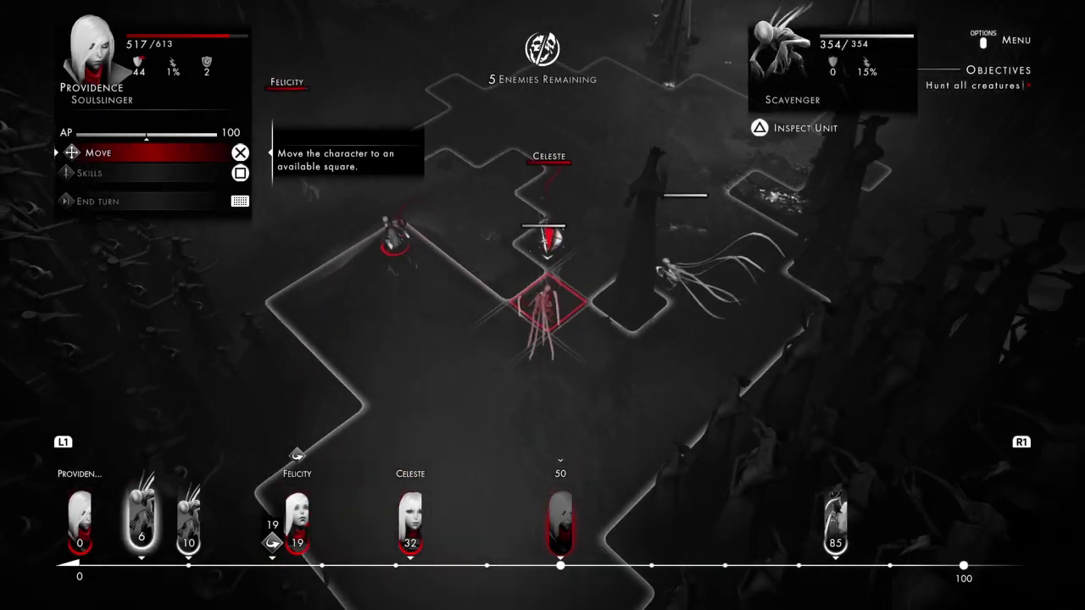
{"action": "key", "text": "Right"}
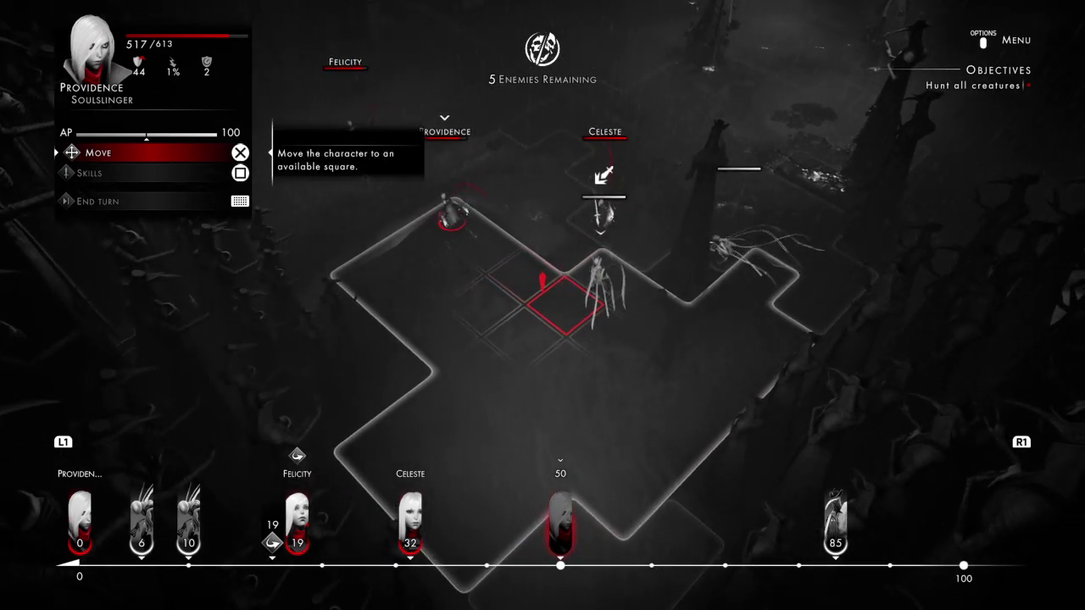
{"action": "key", "text": "Return"}
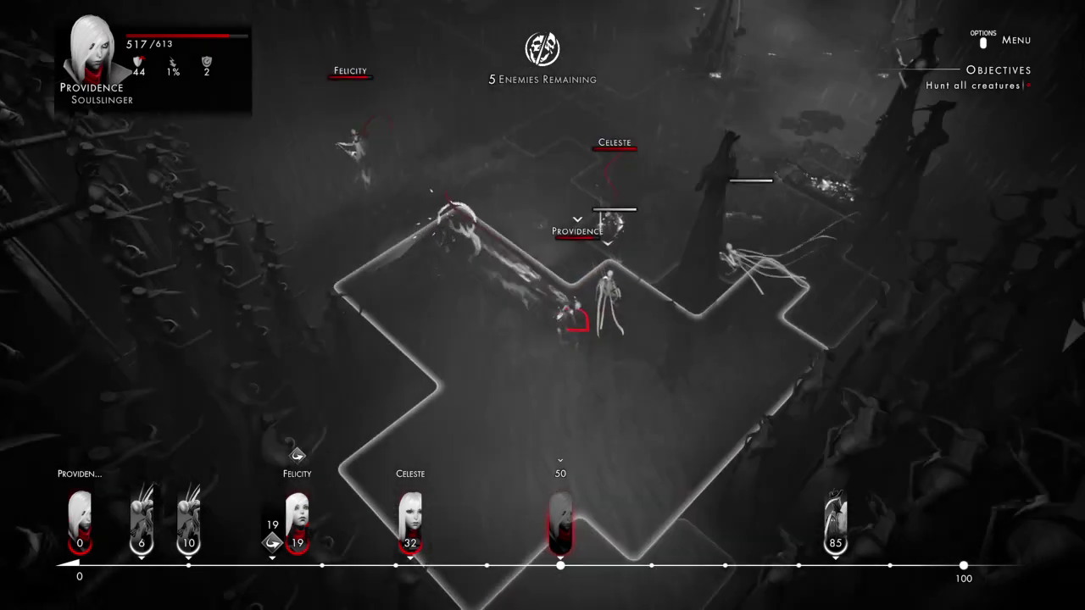
{"action": "key", "text": "Down"}
{"action": "key", "text": "Return"}
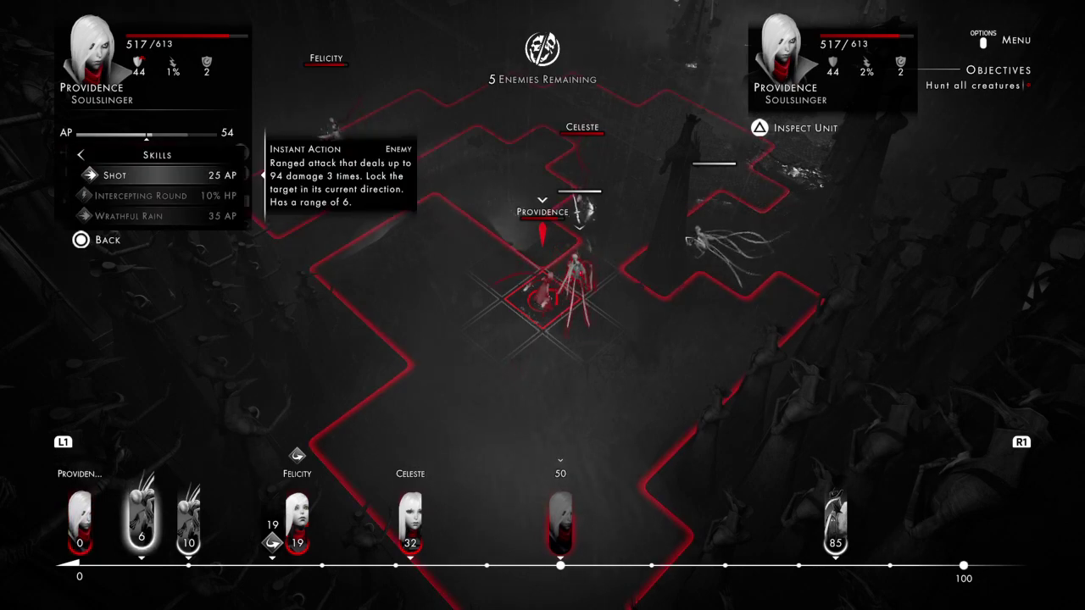
{"action": "key", "text": "Return"}
{"action": "key", "text": "Return"}
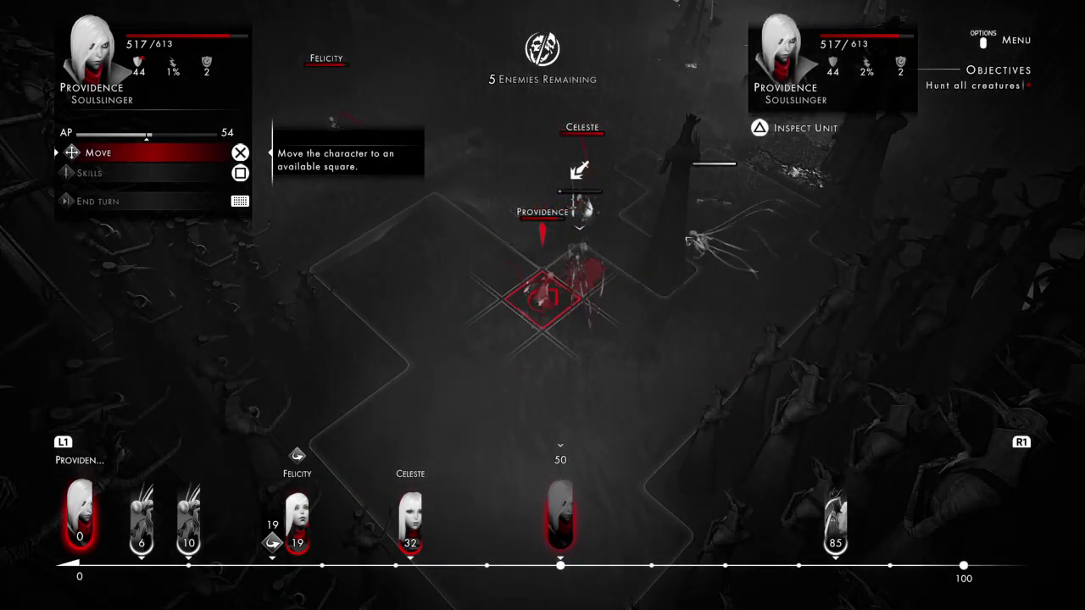
Fire a second Shot, review the skill list, then inspect the Curse Therapist
{"action": "key", "text": "Down"}
{"action": "key", "text": "Return"}
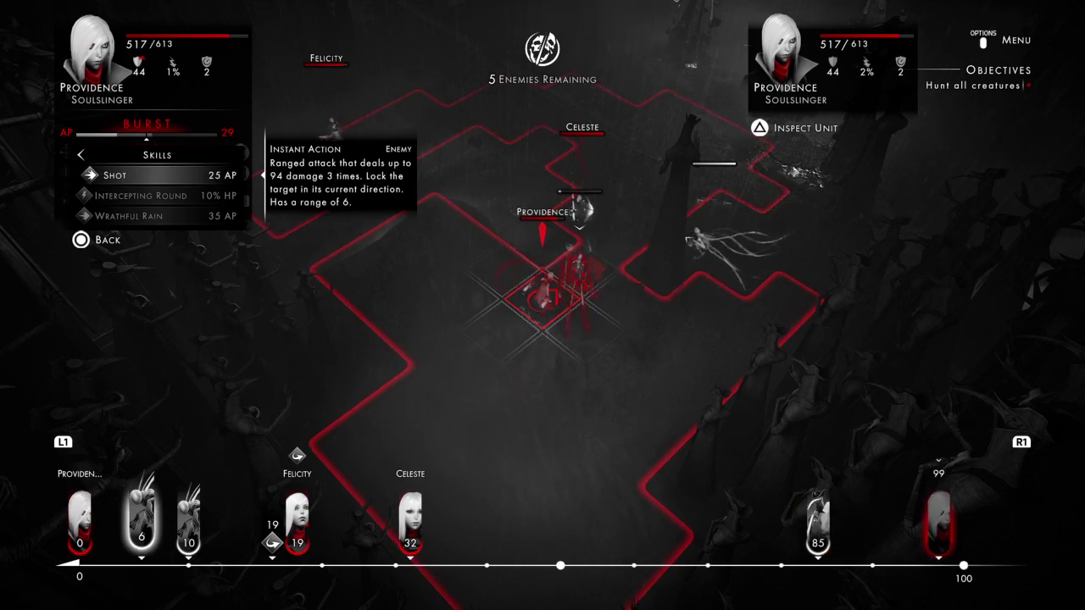
{"action": "key", "text": "Return"}
{"action": "key", "text": "Return"}
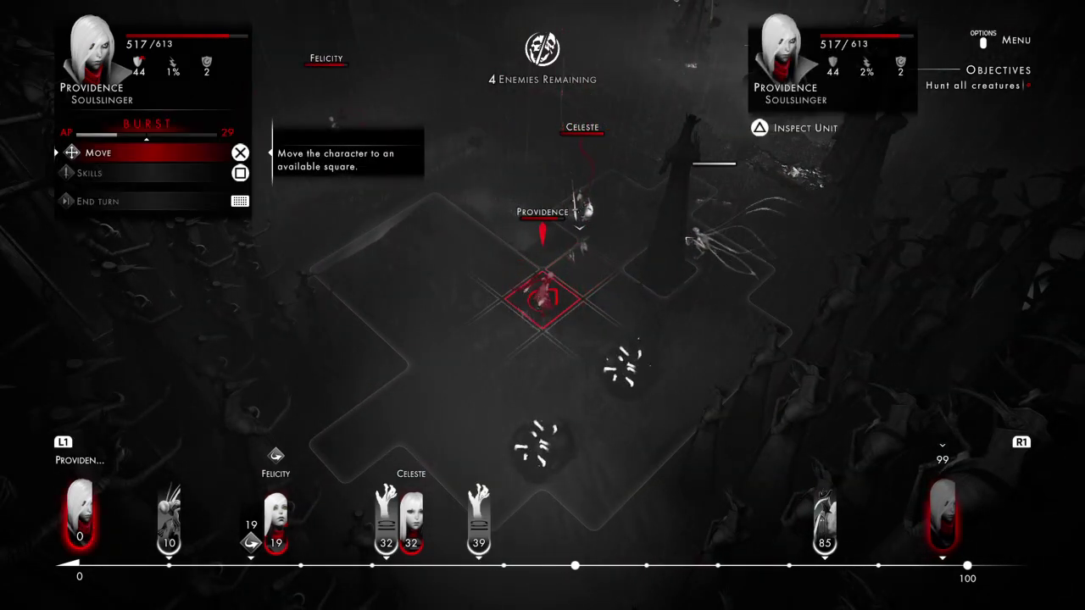
{"action": "key", "text": "Down"}
{"action": "key", "text": "Return"}
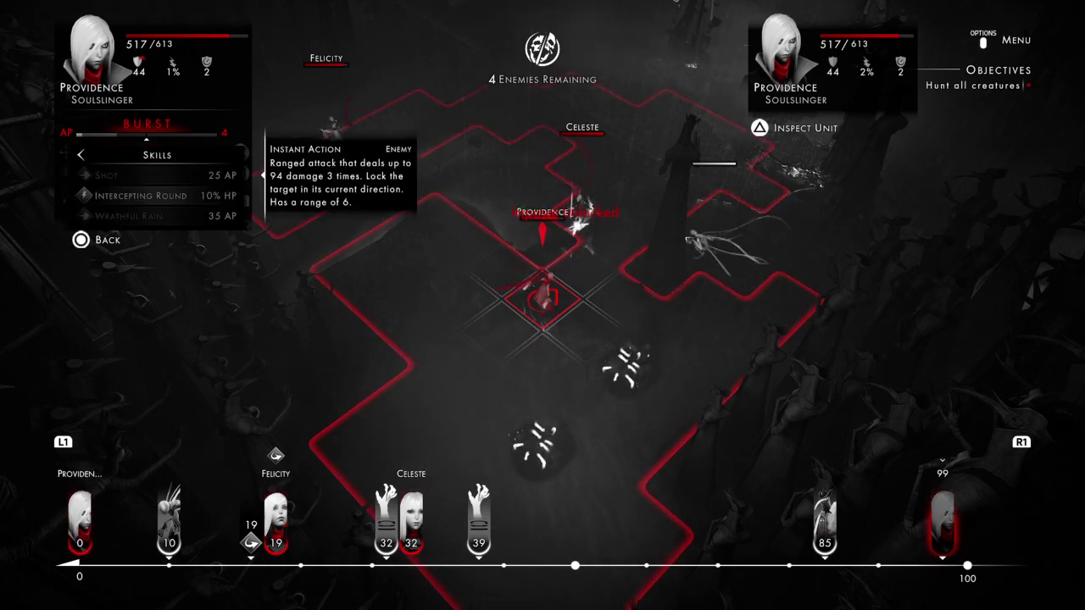
{"action": "key", "text": "Escape"}
{"action": "key", "text": "Down"}
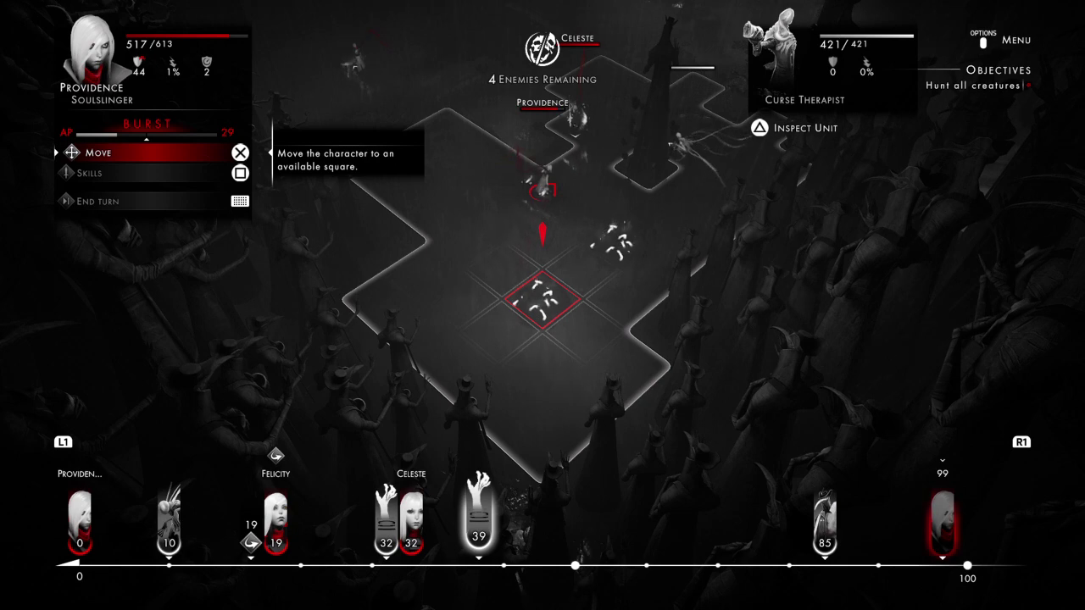
Move Providence to the marked tile and check the Curse Therapist below her
{"action": "key", "text": "Up"}
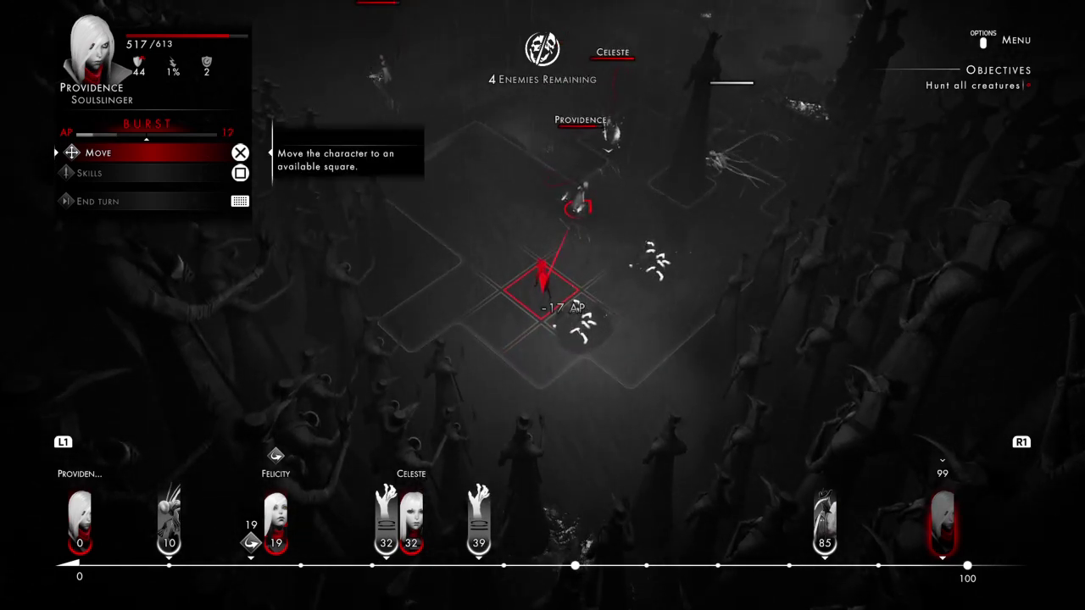
{"action": "key", "text": "Return"}
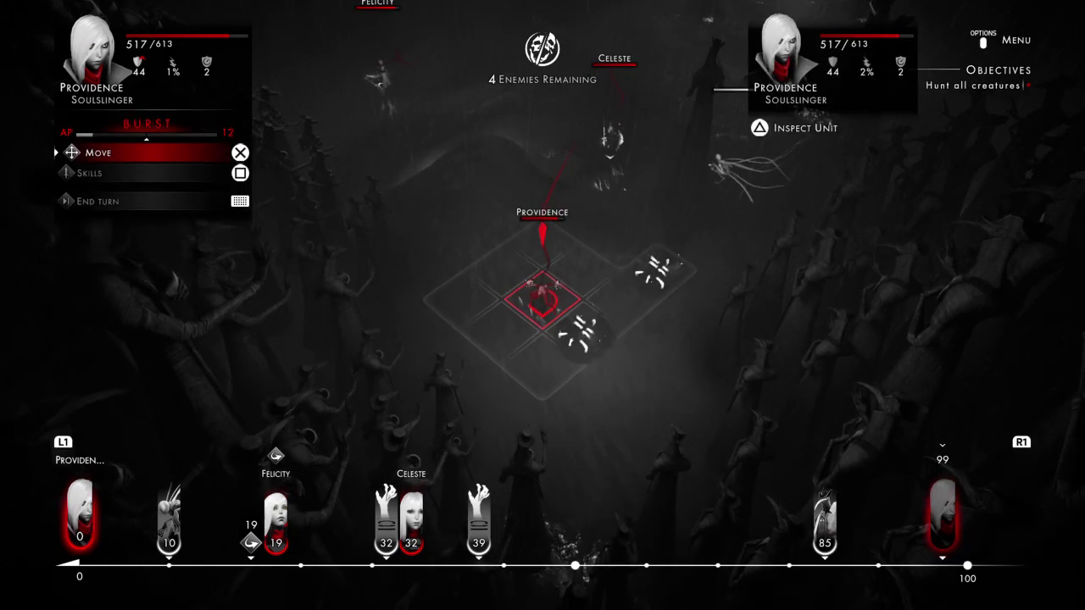
{"action": "key", "text": "Down"}
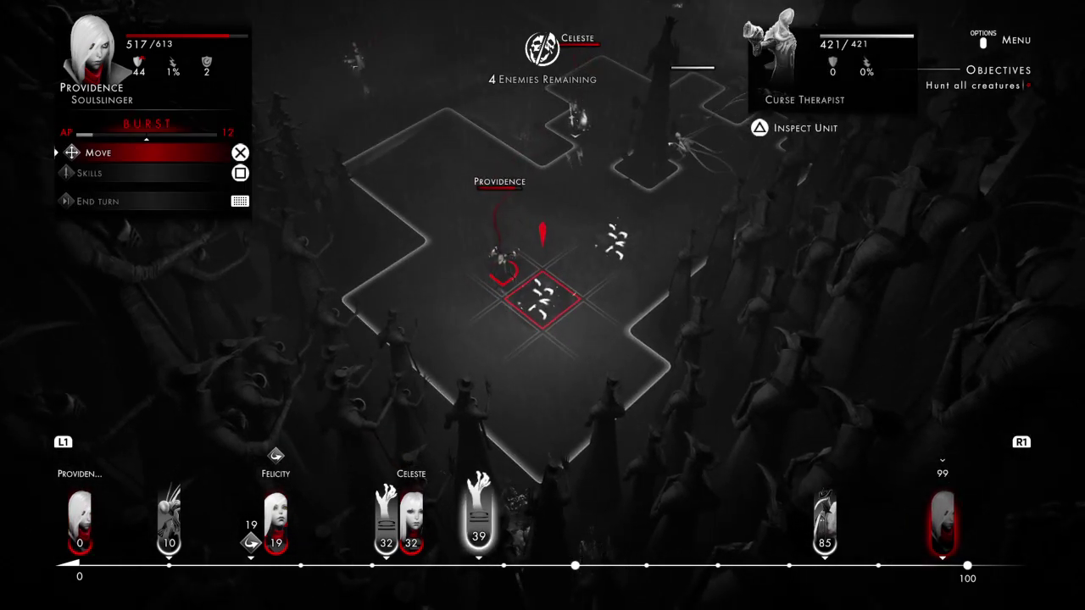
{"action": "key", "text": "Down"}
{"action": "key", "text": "Return"}
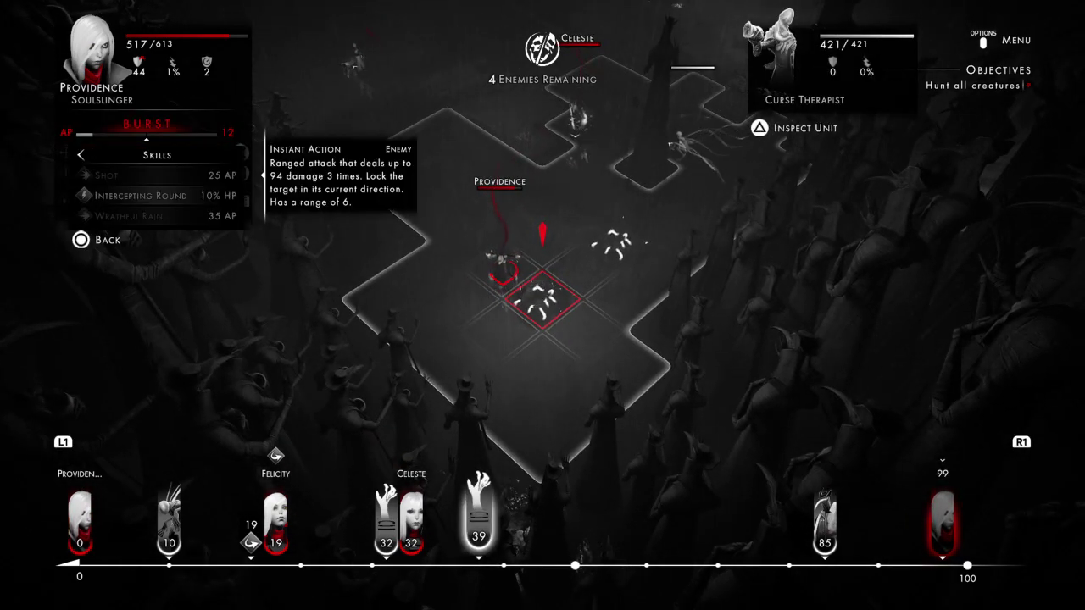
{"action": "key", "text": "Escape"}
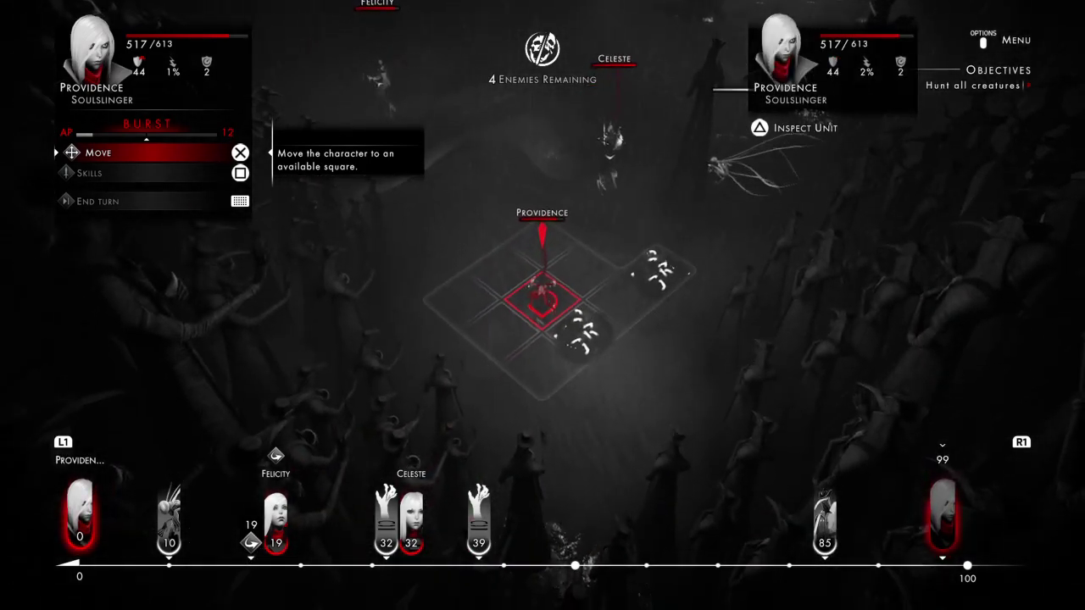
Review Shot's range in the skill list, then start ending her turn
{"action": "key", "text": "Down"}
{"action": "key", "text": "Return"}
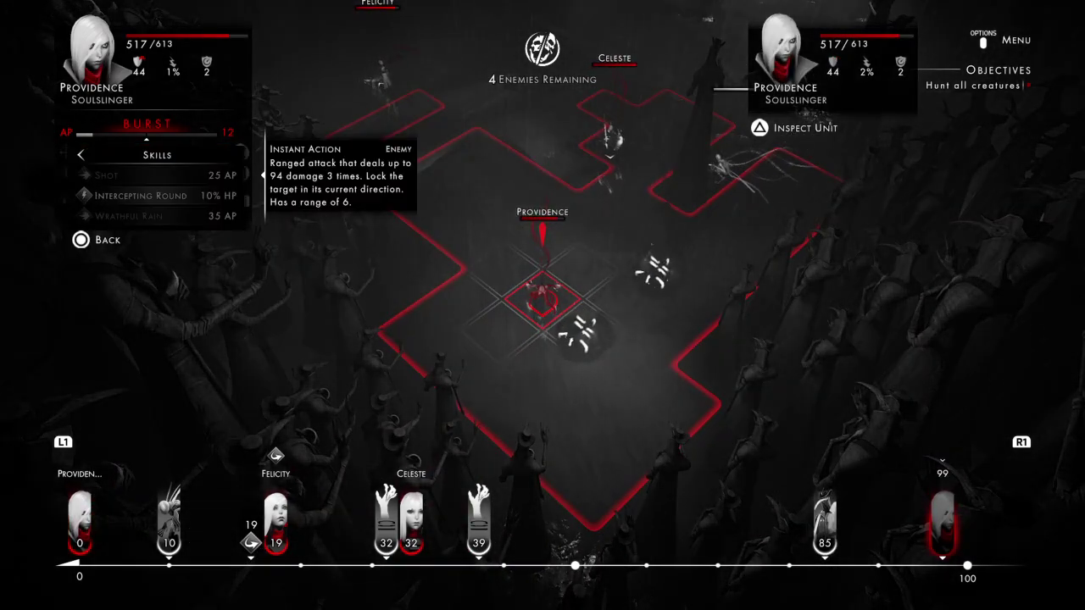
{"action": "key", "text": "Escape"}
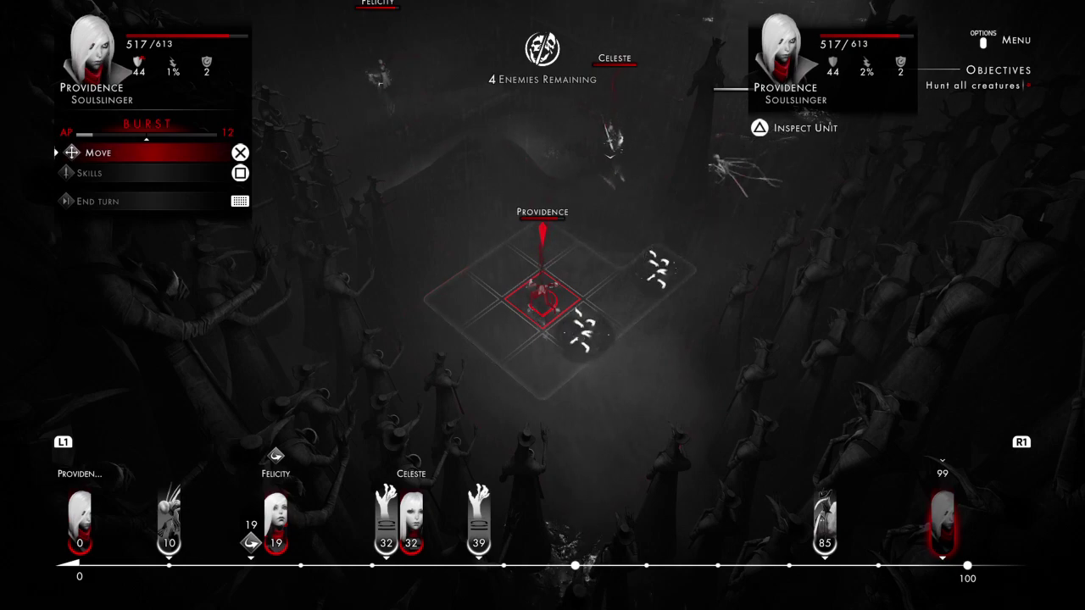
{"action": "key", "text": "space"}
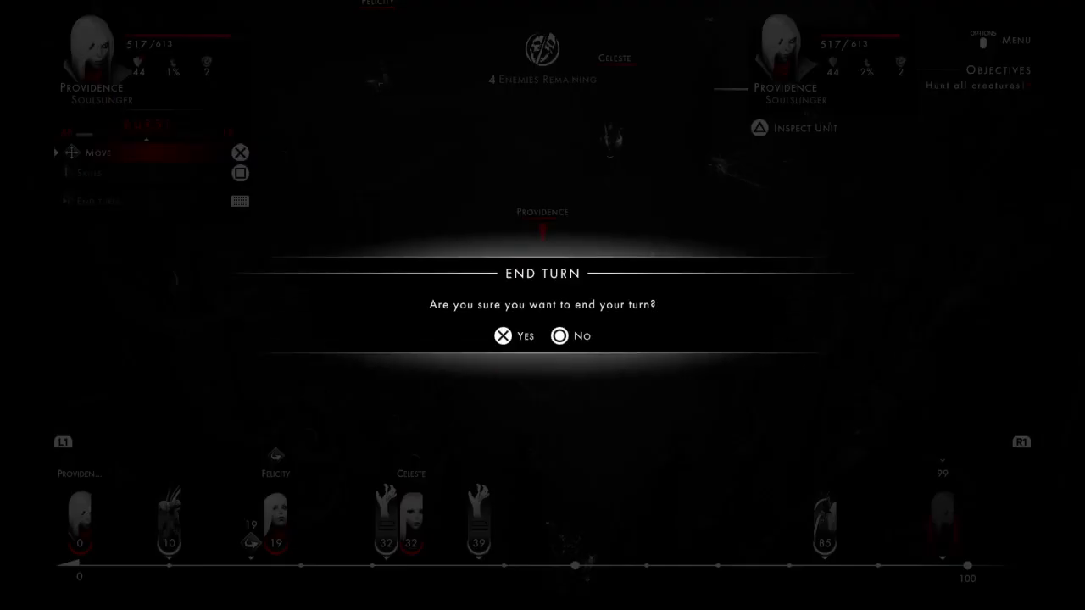
Answer Yes on the End Turn prompt and let the enemies act
{"action": "key", "text": "Return"}
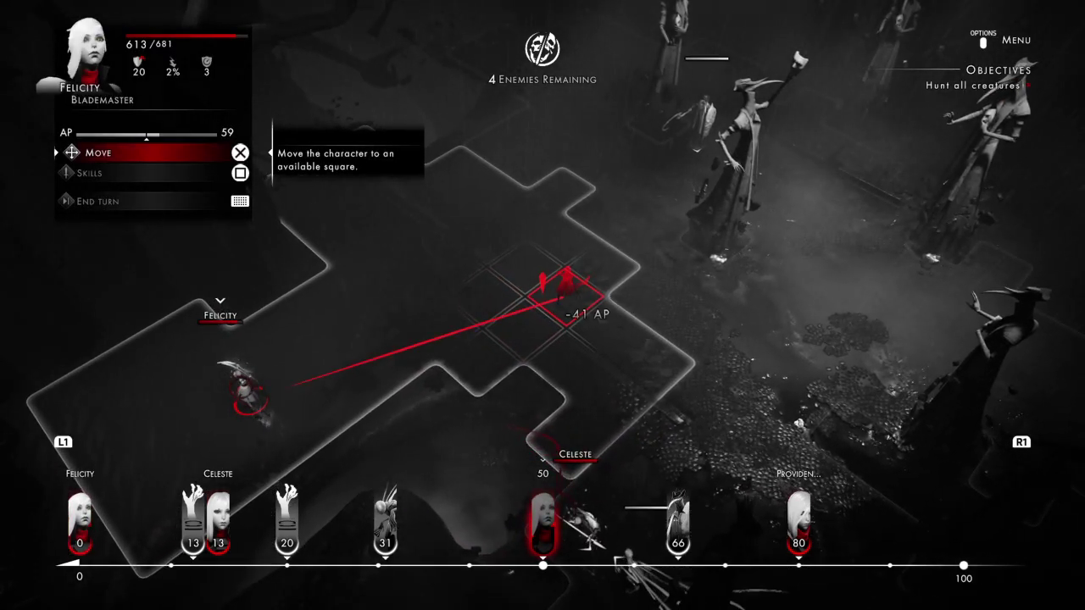
Move Felicity forward, then queue a delayed Imbued Blade on the tiles beside her
{"action": "key", "text": "Return"}
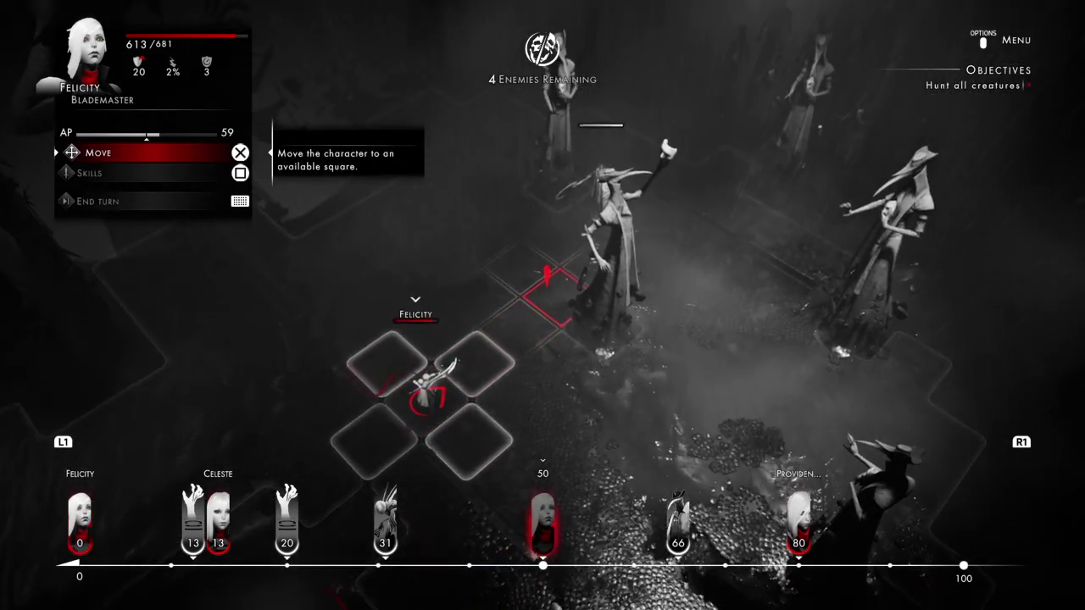
{"action": "key", "text": "Down"}
{"action": "key", "text": "Return"}
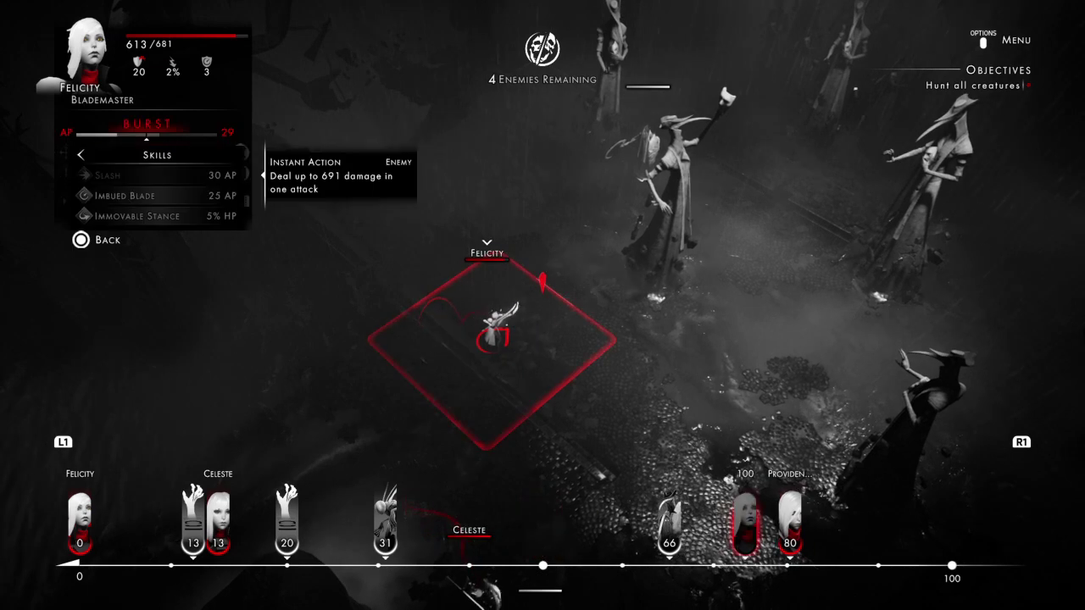
{"action": "key", "text": "Down"}
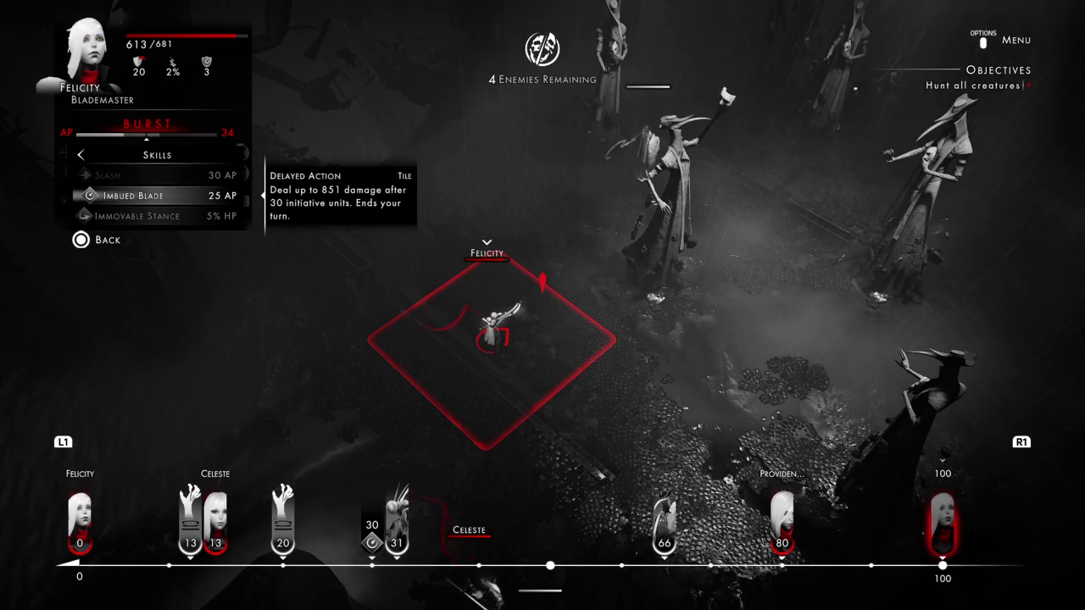
{"action": "key", "text": "Return"}
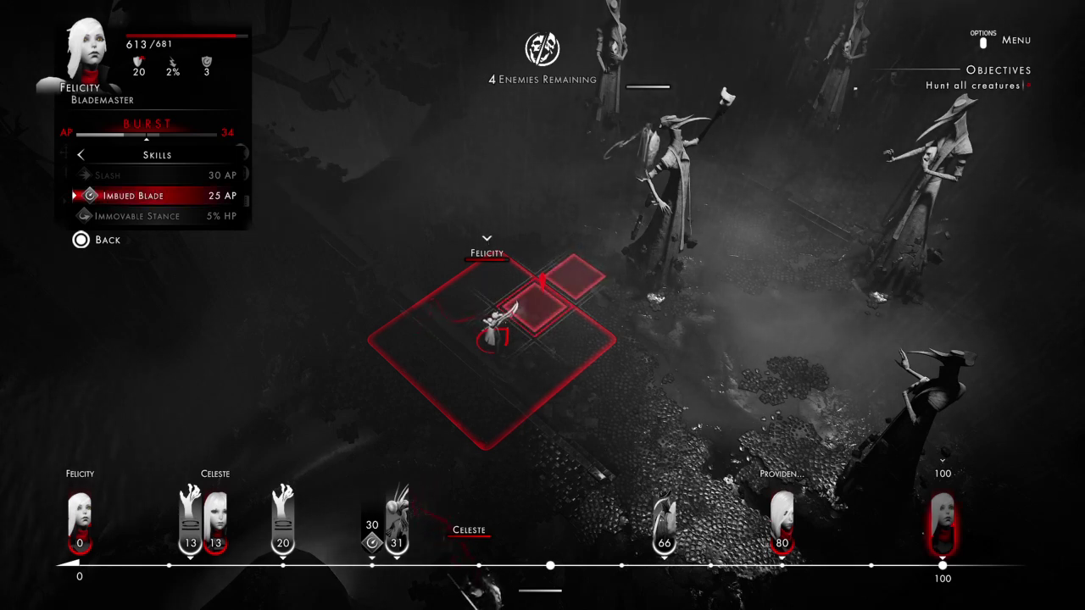
{"action": "key", "text": "Return"}
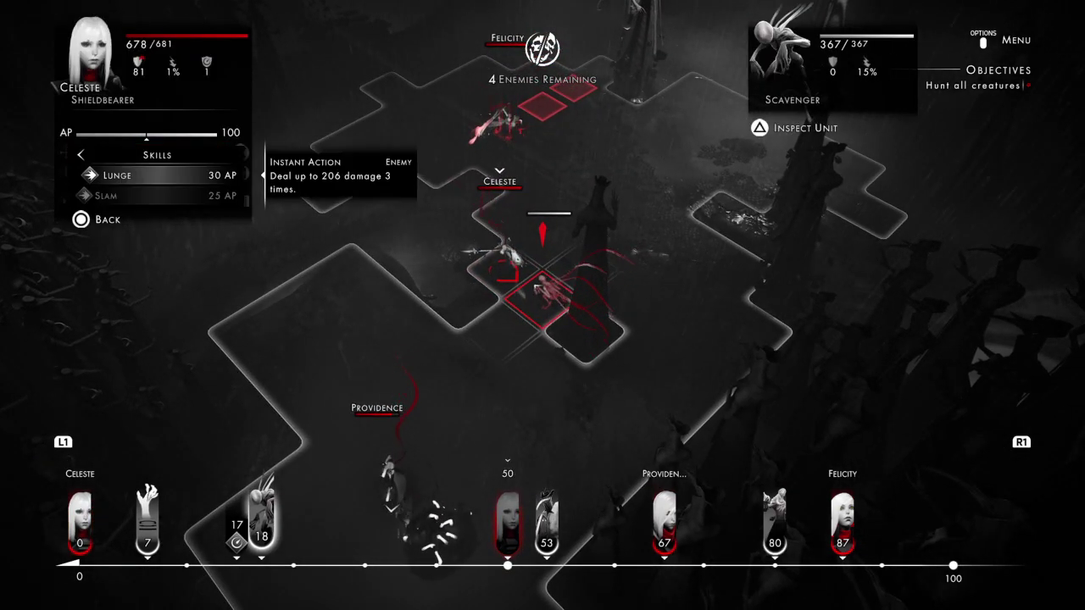
Kill the Scavenger with Lunge, move Celeste to an adjacent tile, and end her turn
{"action": "key", "text": "Return"}
{"action": "key", "text": "Return"}
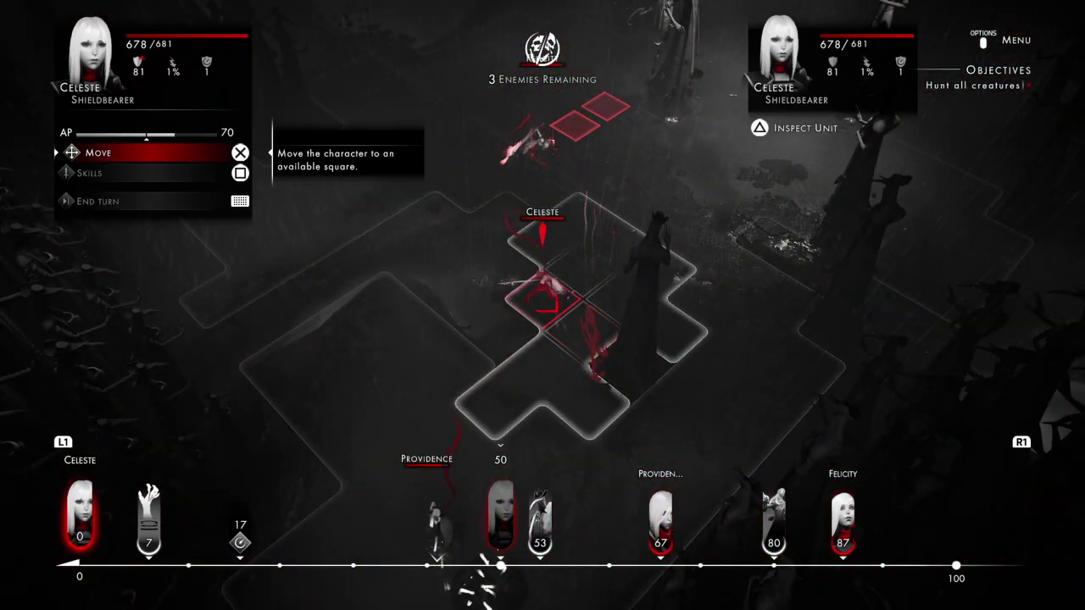
{"action": "key", "text": "Up"}
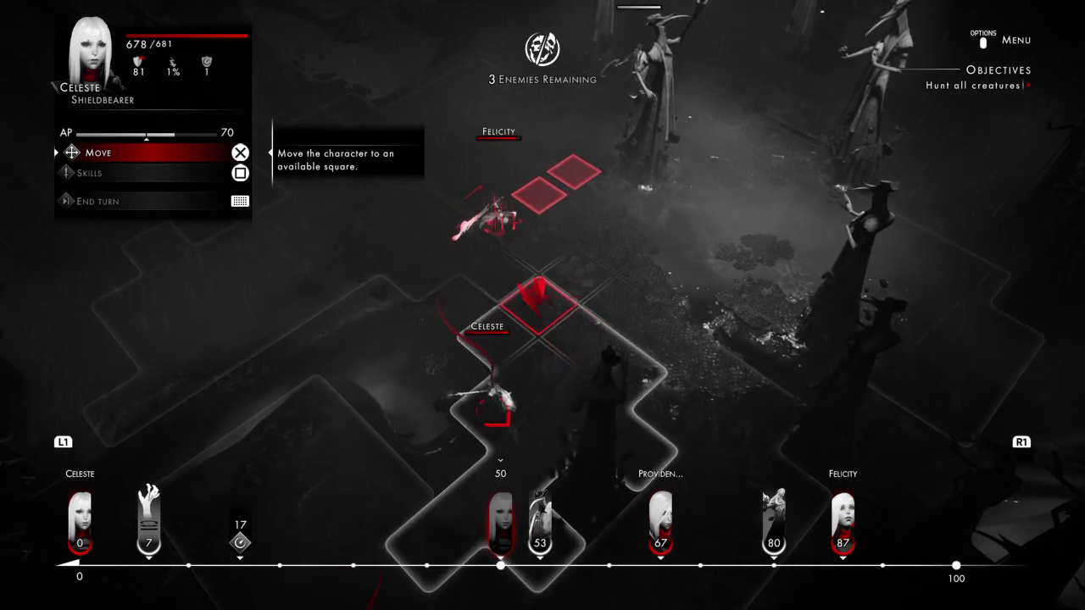
{"action": "key", "text": "Return"}
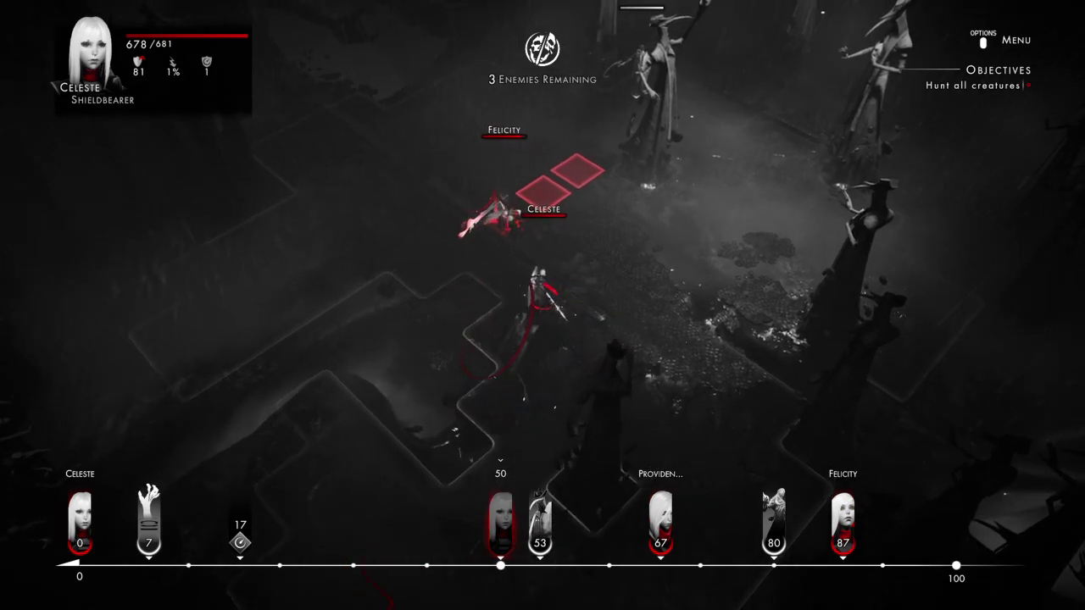
{"action": "key", "text": "s"}
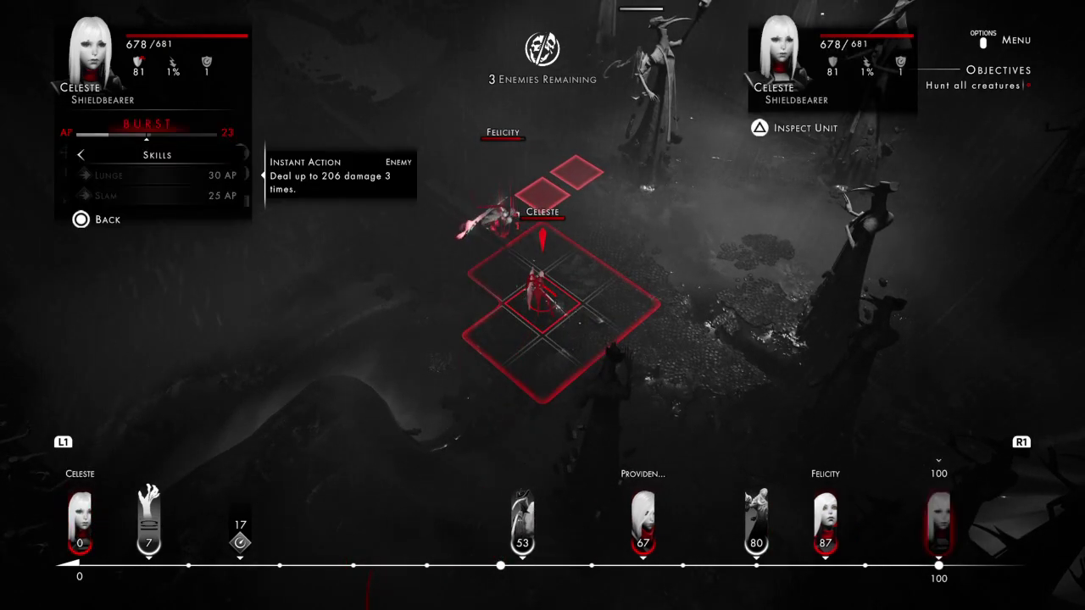
{"action": "key", "text": "Escape"}
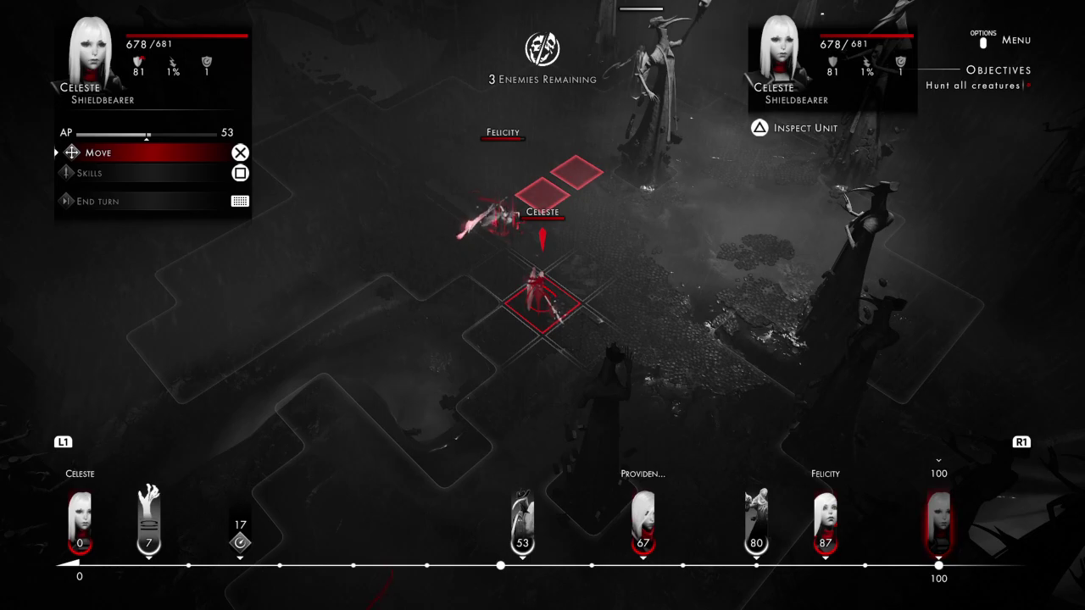
{"action": "key", "text": "e"}
{"action": "key", "text": "Return"}
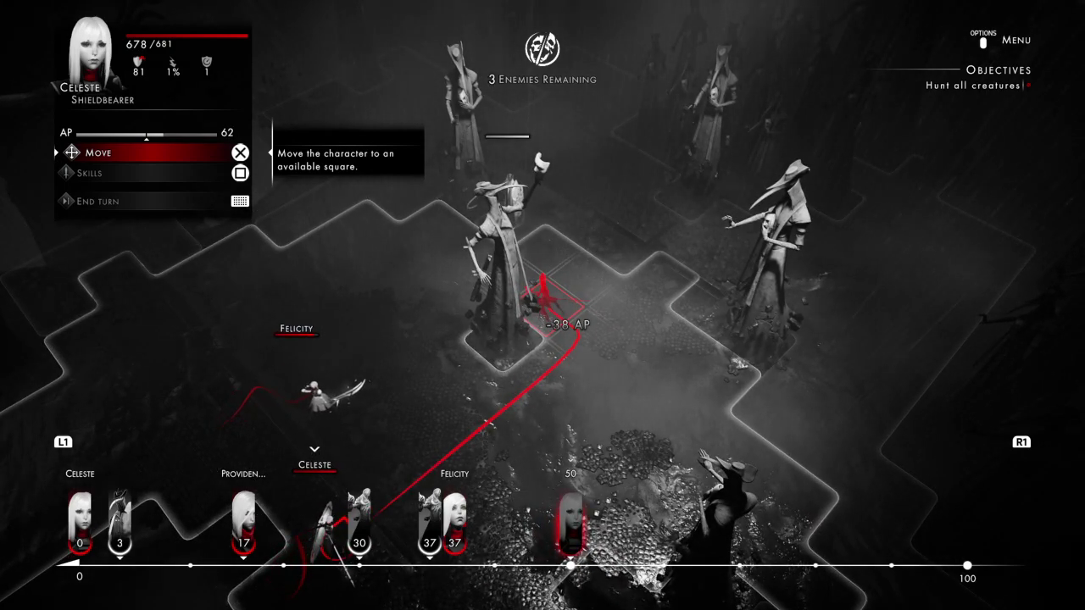
Move Celeste beside the Plague Guards and check unit details and her skill list
{"action": "key", "text": "Return"}
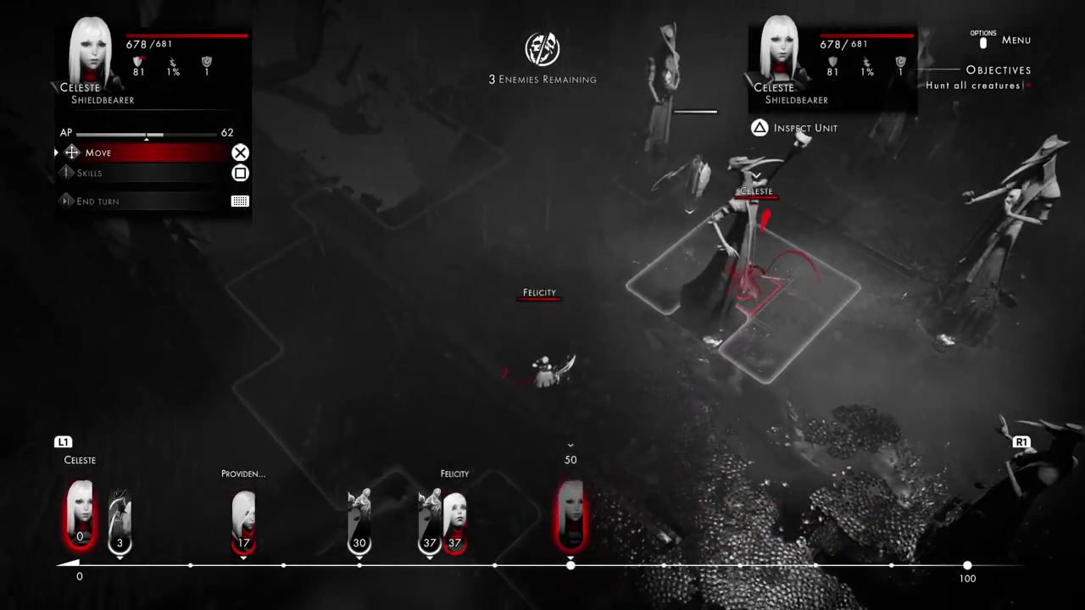
{"action": "key", "text": "Up"}
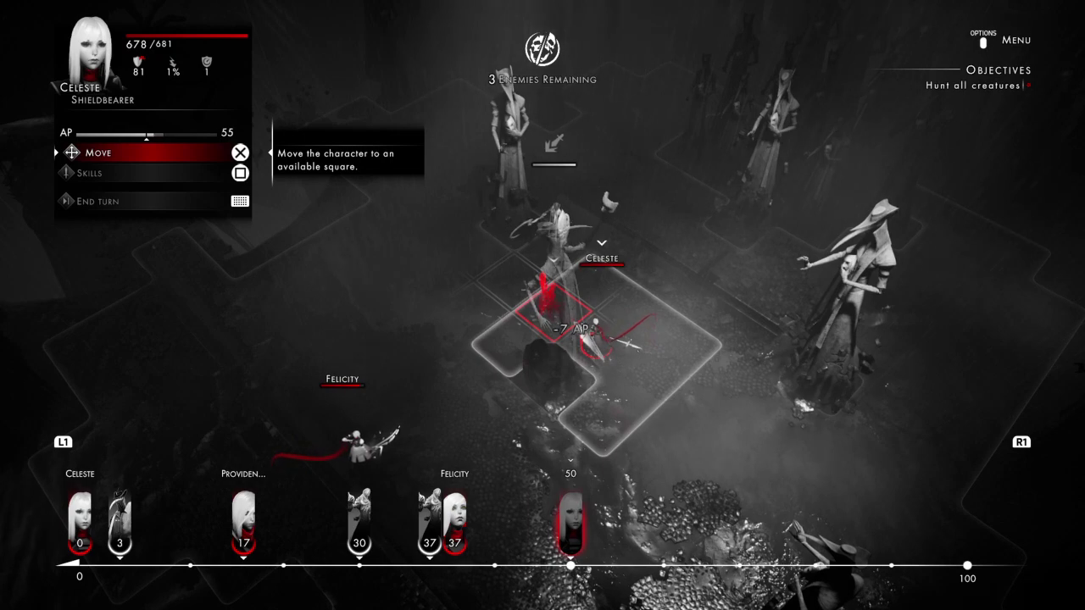
{"action": "key", "text": "Down"}
{"action": "key", "text": "Up"}
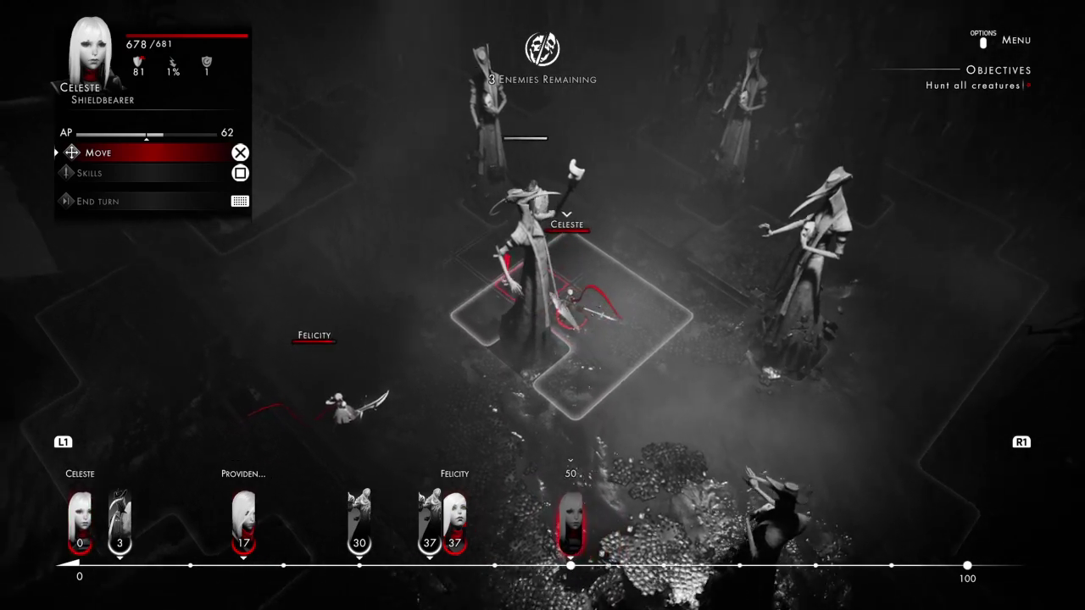
{"action": "key", "text": "Down"}
{"action": "key", "text": "Return"}
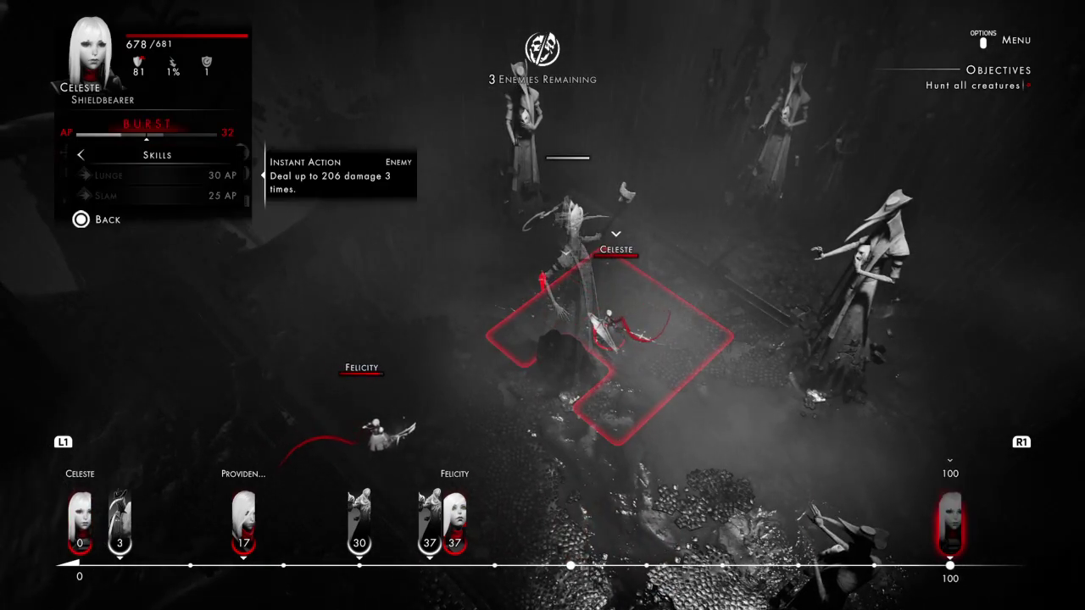
{"action": "key", "text": "Escape"}
{"action": "key", "text": "Up"}
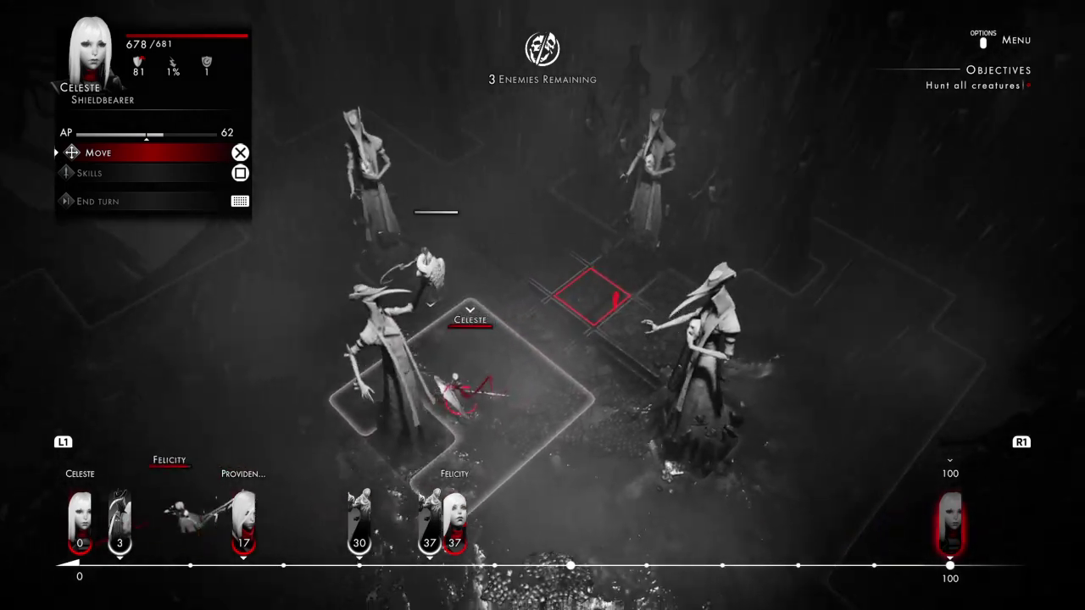
Pick Lunge over Slam and lunge Celeste at a Plague Guard
{"action": "key", "text": "Down"}
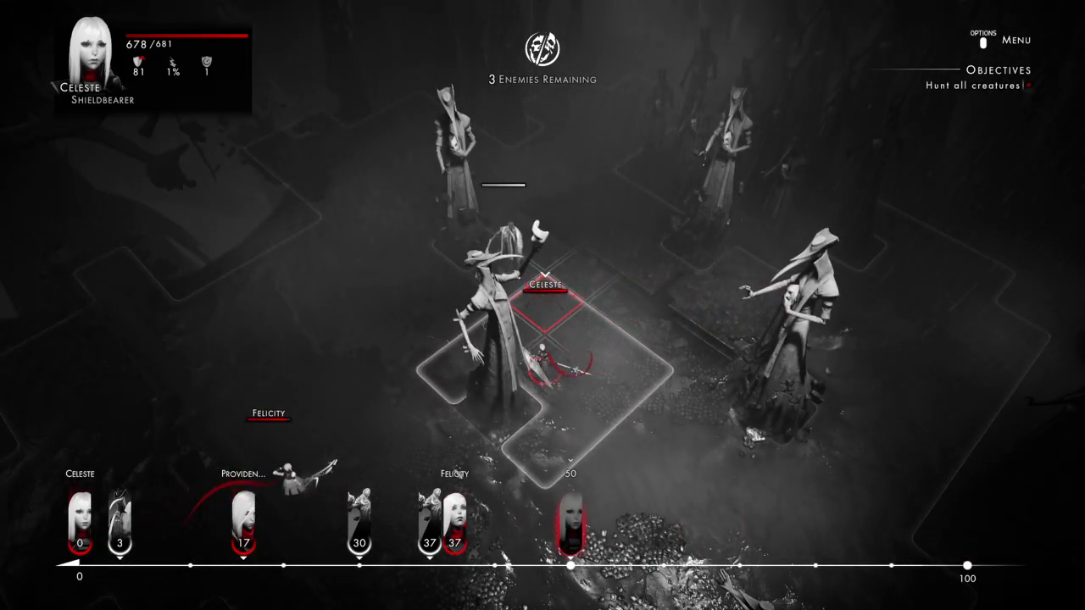
{"action": "key", "text": "Down"}
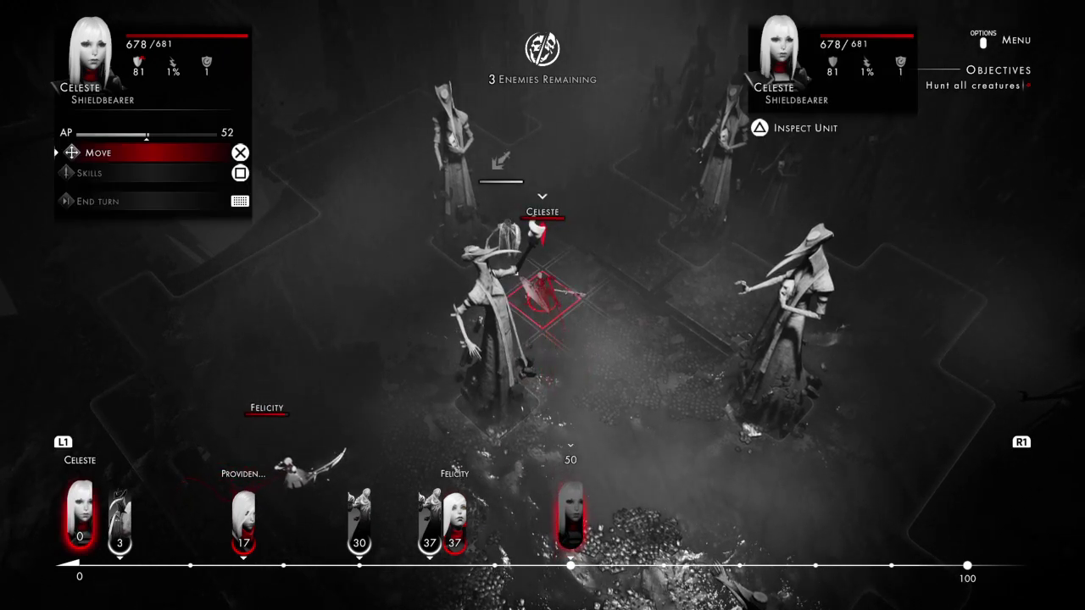
{"action": "key", "text": "Down"}
{"action": "key", "text": "Return"}
{"action": "key", "text": "Down"}
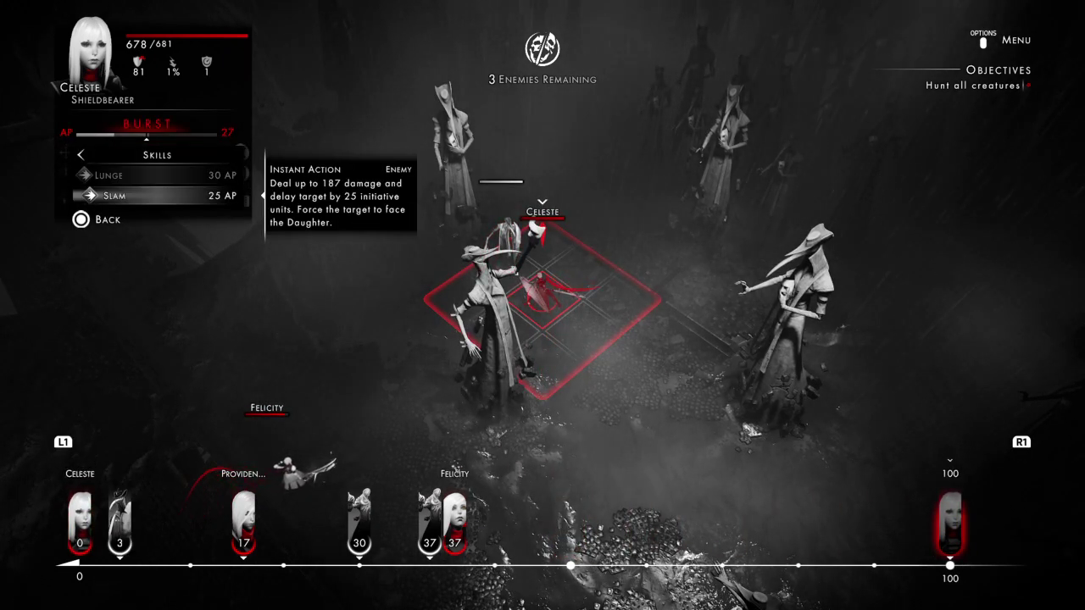
{"action": "key", "text": "Up"}
{"action": "key", "text": "Return"}
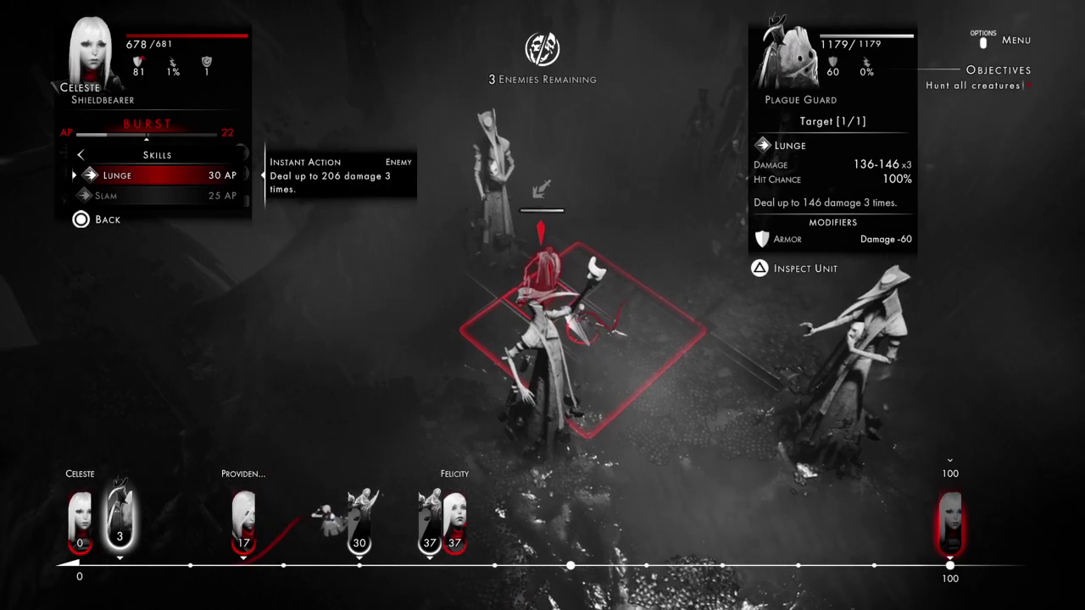
{"action": "key", "text": "Return"}
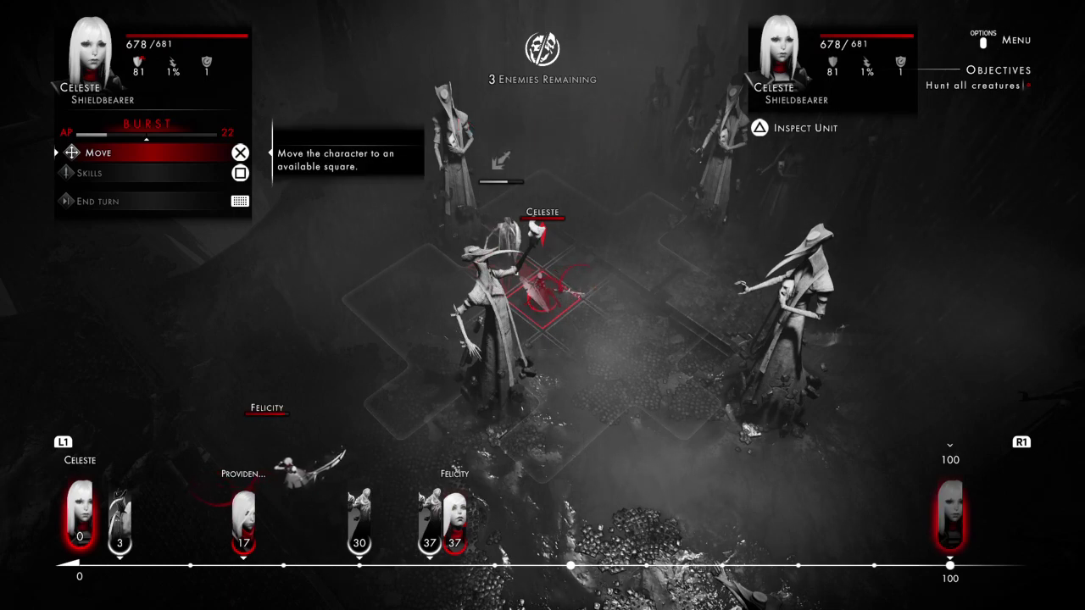
Review Celeste's remaining skills, then end and confirm her turn
{"action": "key", "text": "Down"}
{"action": "key", "text": "Return"}
{"action": "key", "text": "Down"}
{"action": "key", "text": "Escape"}
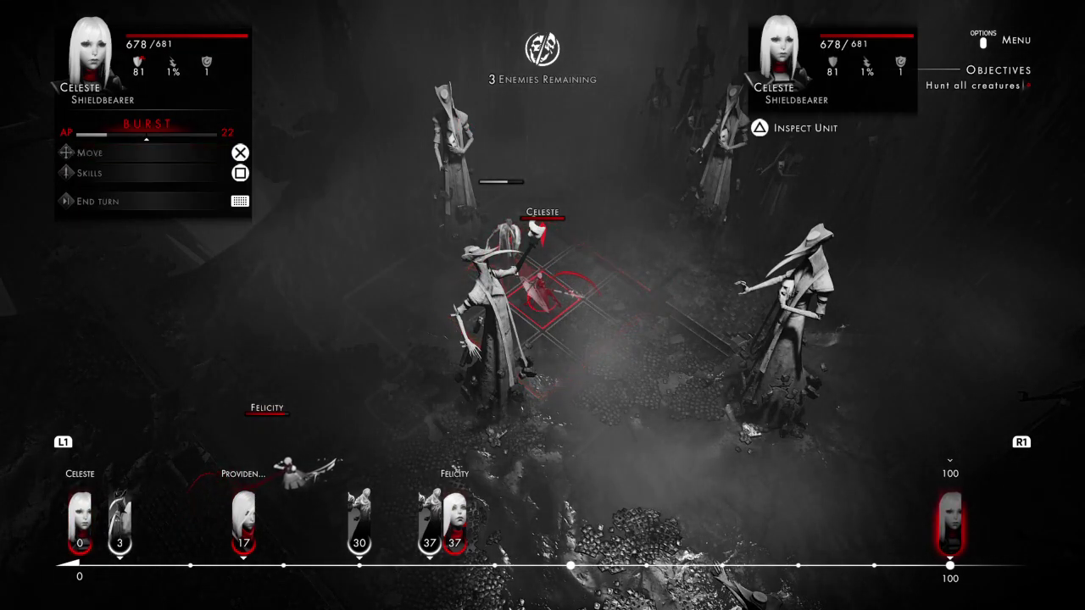
{"action": "key", "text": "space"}
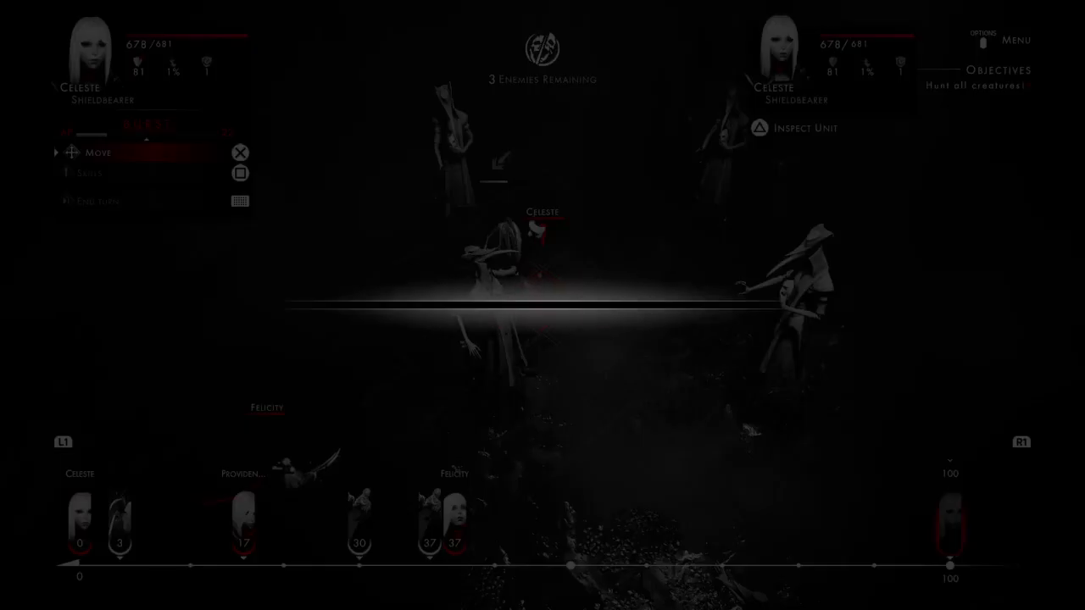
{"action": "key", "text": "Return"}
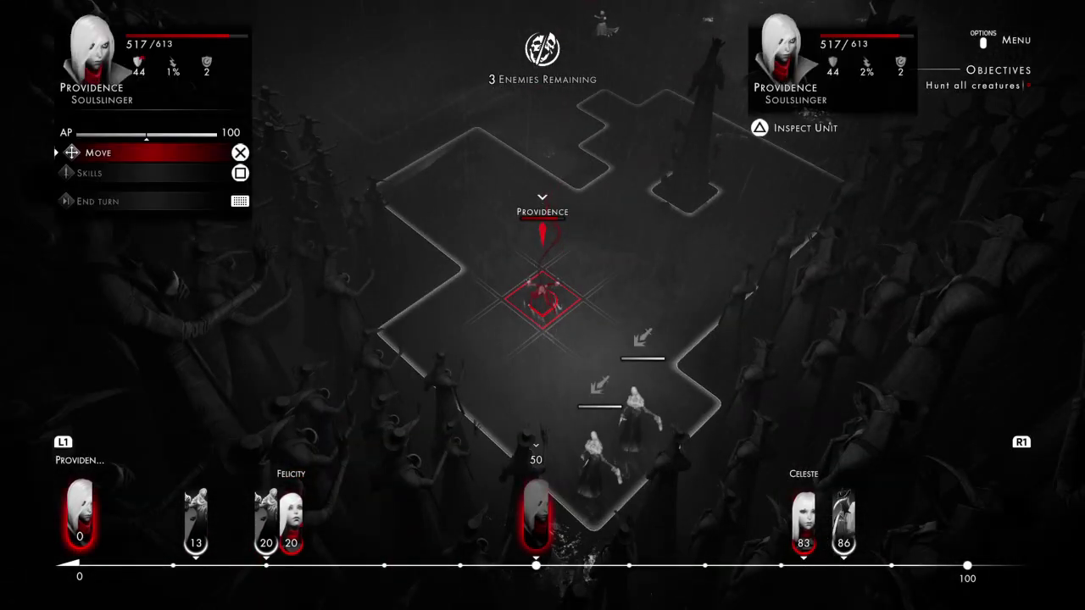
Move Providence toward the enemies and preview her Wrathful Rain area attack
{"action": "key", "text": "Down"}
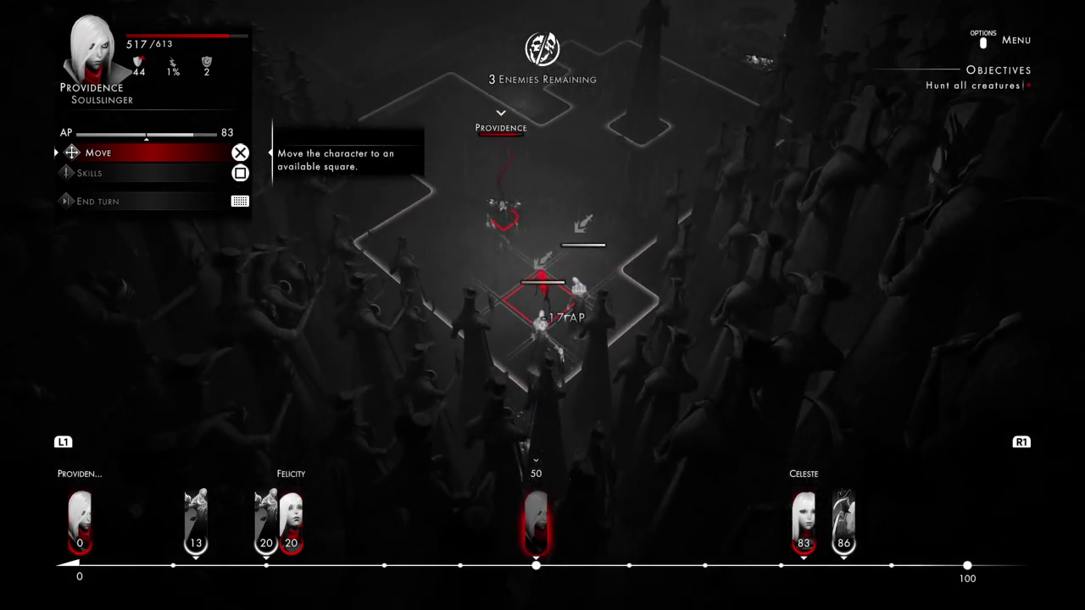
{"action": "key", "text": "Return"}
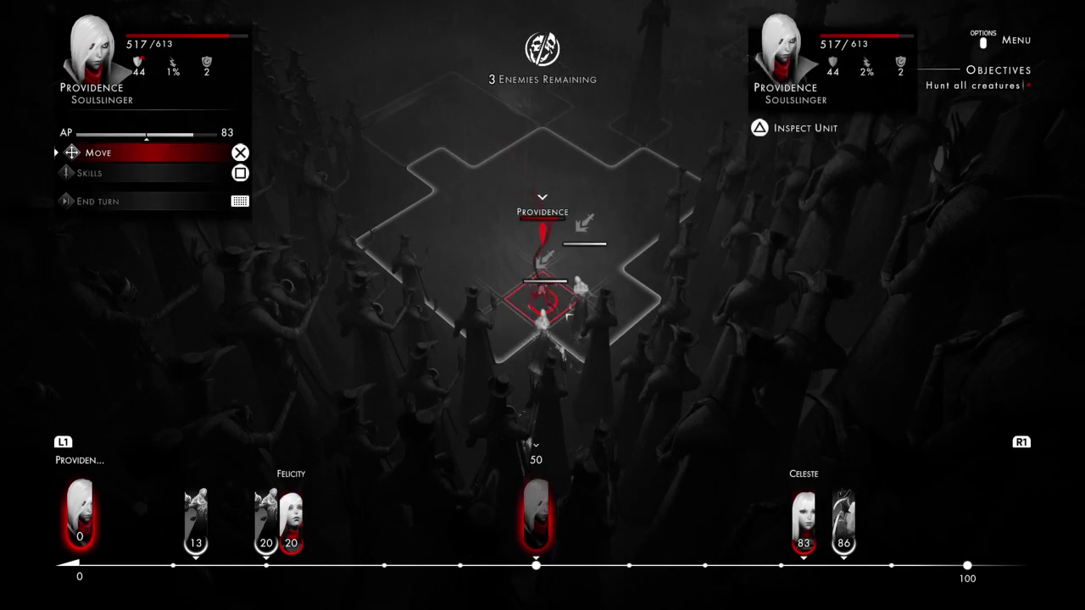
{"action": "key", "text": "Down"}
{"action": "key", "text": "Return"}
{"action": "key", "text": "Down"}
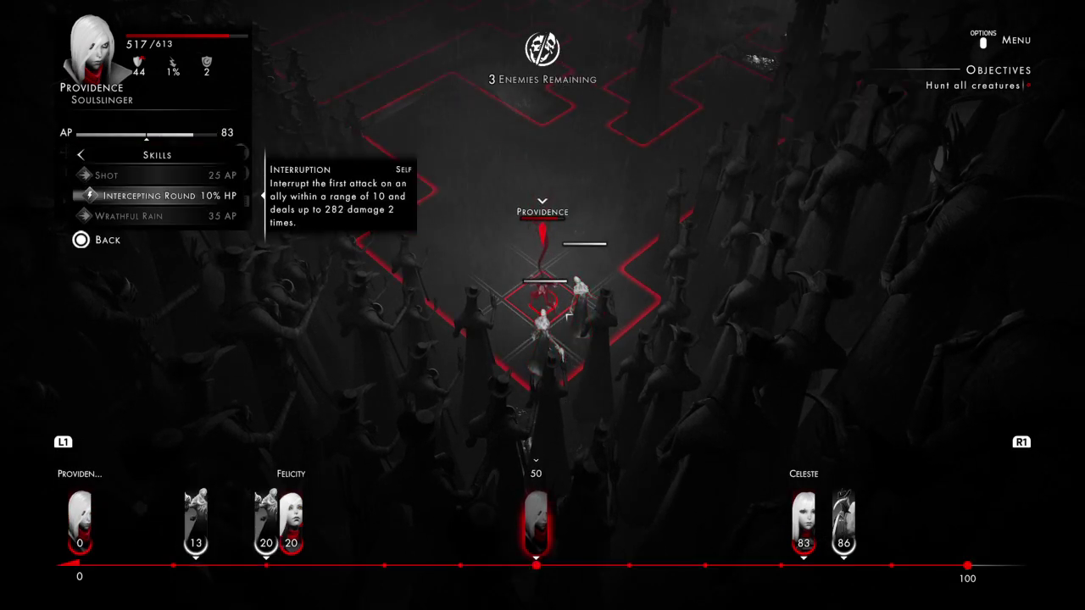
{"action": "key", "text": "Down"}
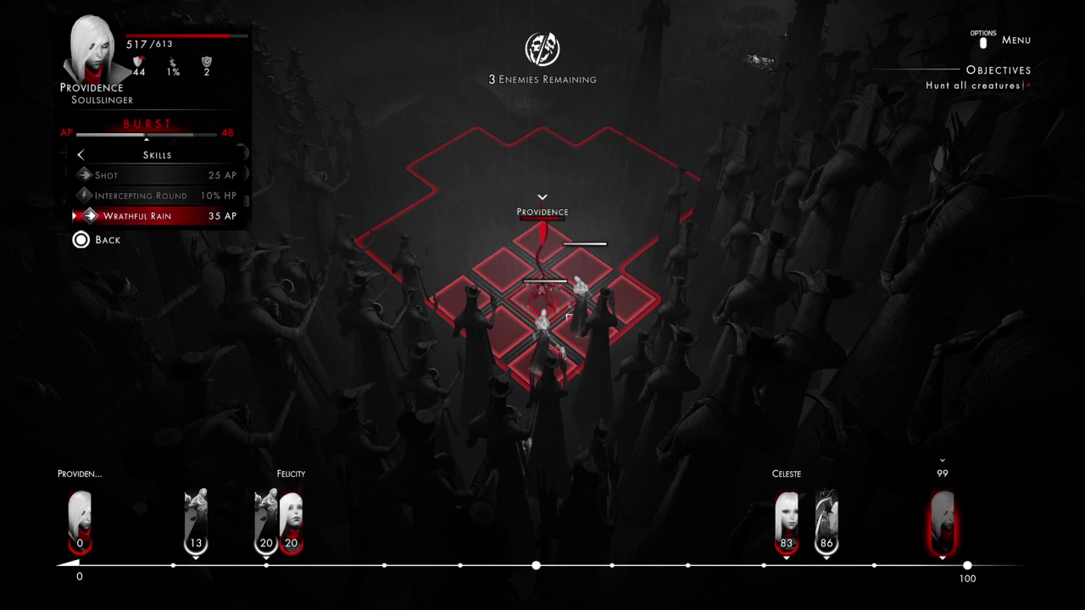
Cycle the Wrathful Rain aim back and forth between enemy units
{"action": "key", "text": "Right"}
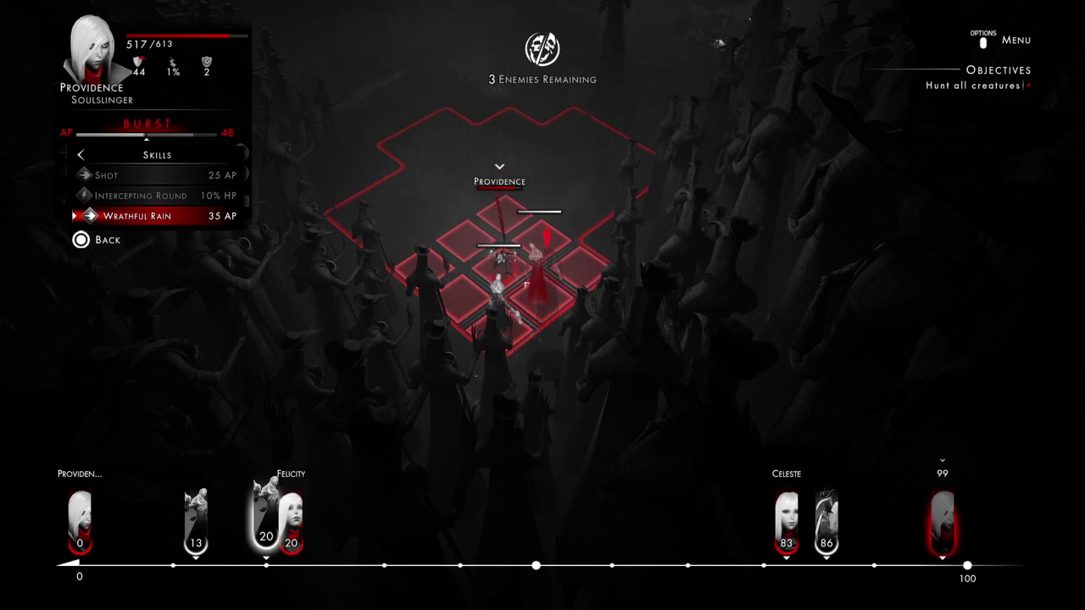
{"action": "key", "text": "Left"}
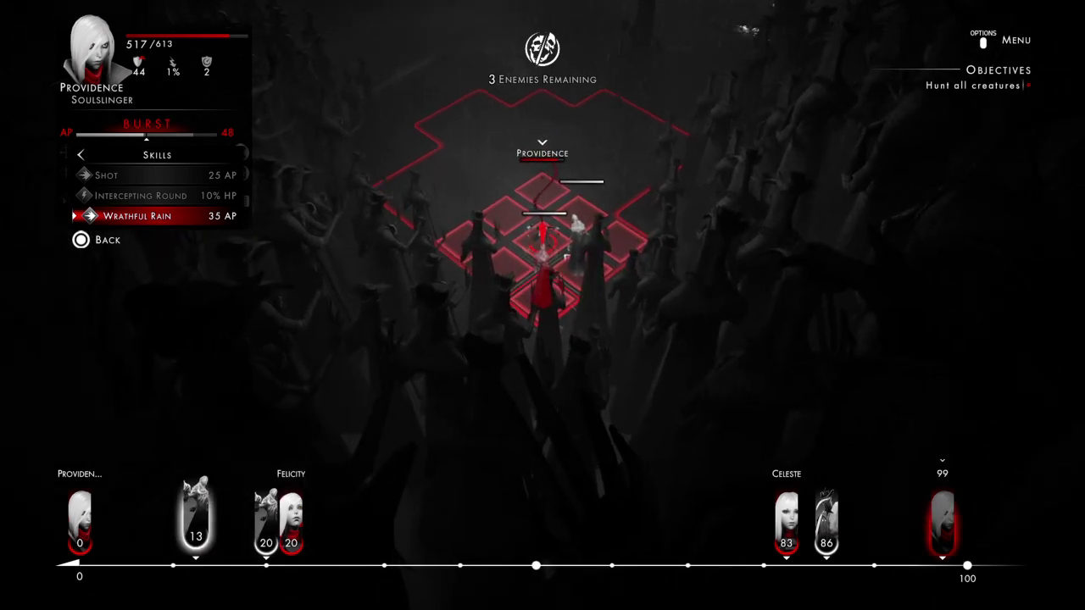
{"action": "key", "text": "Right"}
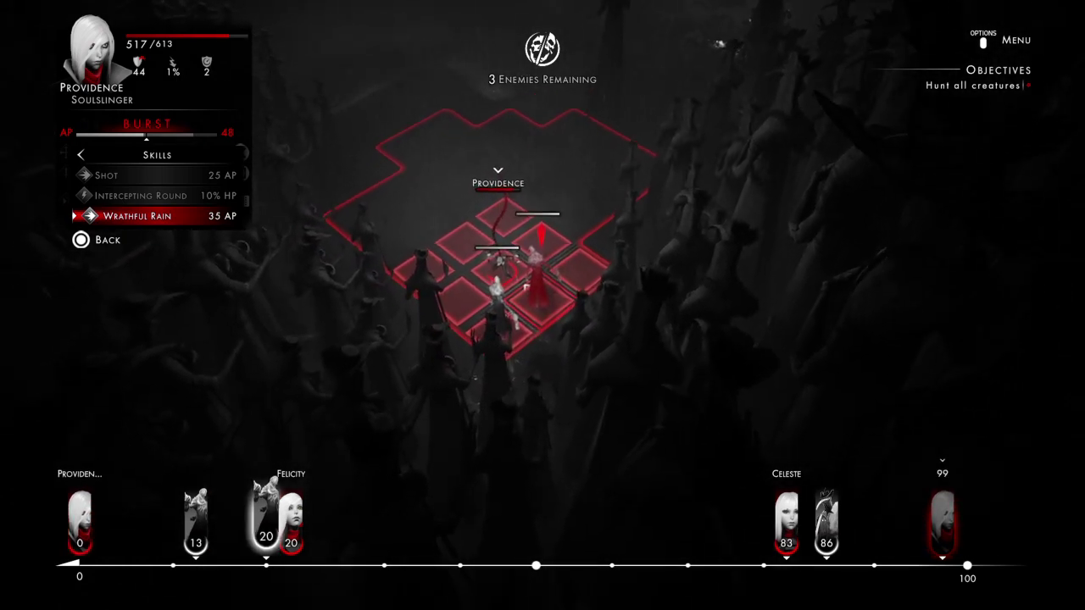
{"action": "key", "text": "Left"}
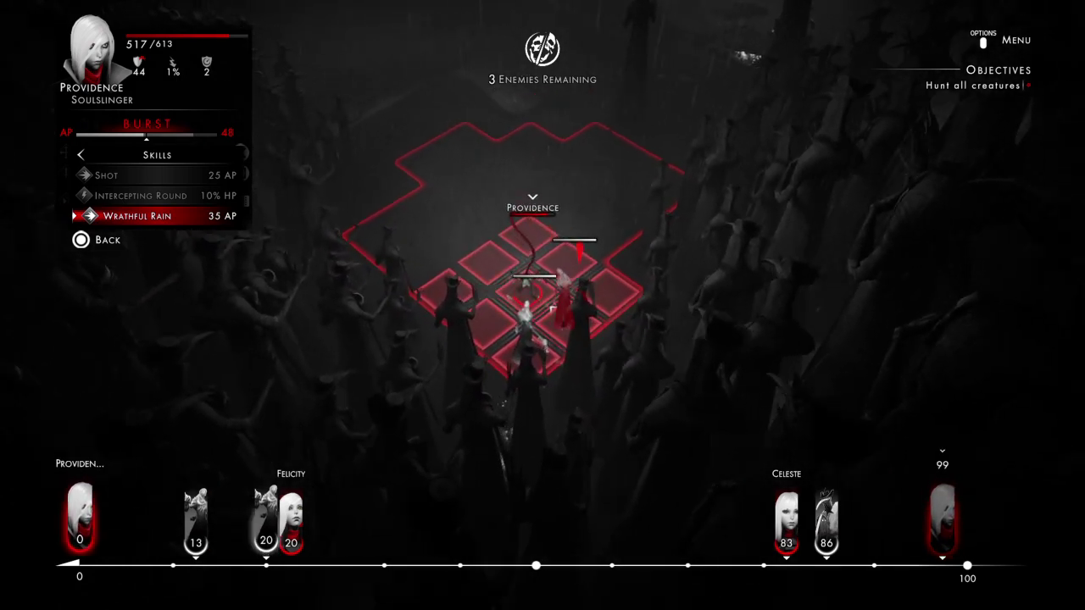
{"action": "key", "text": "Right"}
{"action": "key", "text": "Left"}
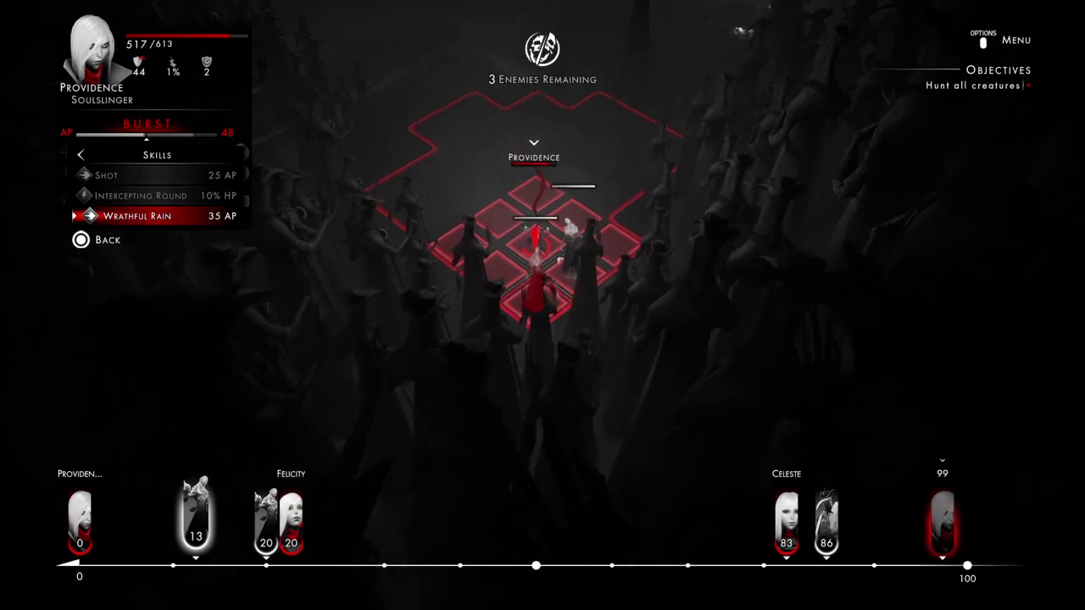
{"action": "key", "text": "Right"}
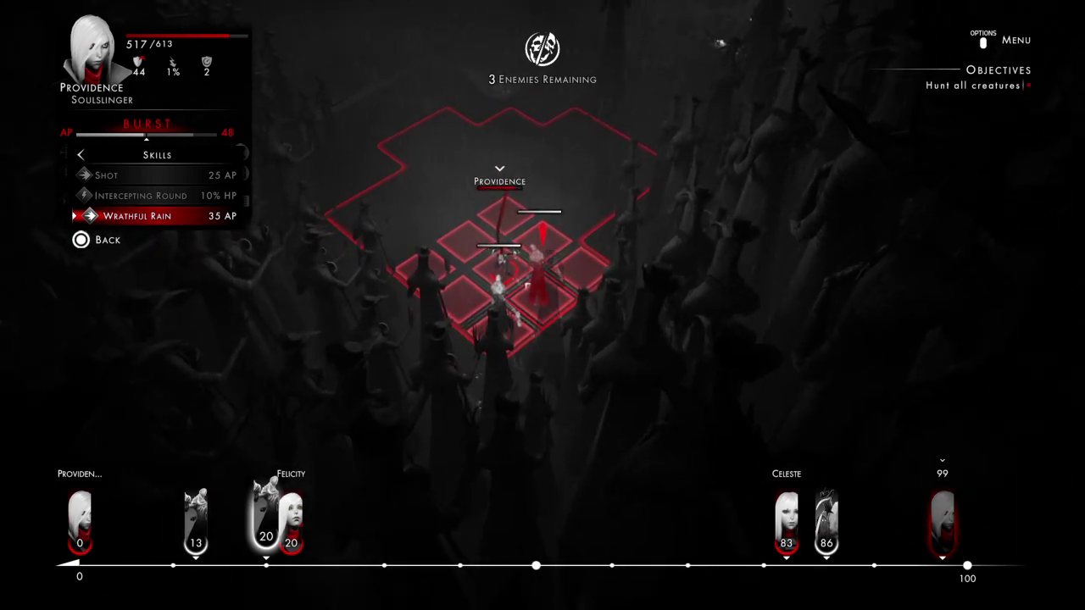
Try aiming Shot, then reopen skills and return to Wrathful Rain
{"action": "key", "text": "Down"}
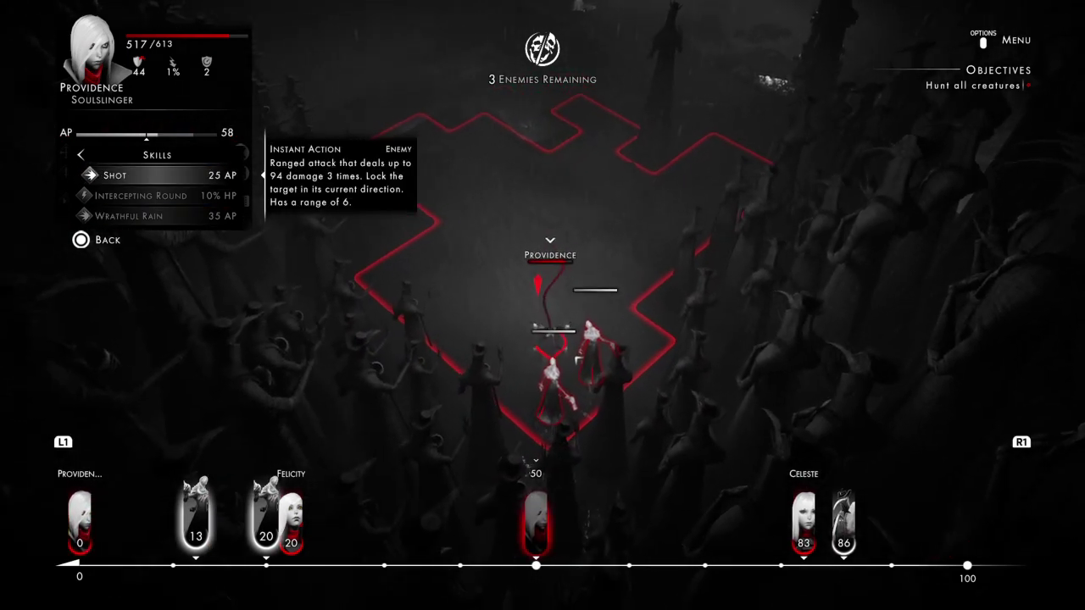
{"action": "key", "text": "Left"}
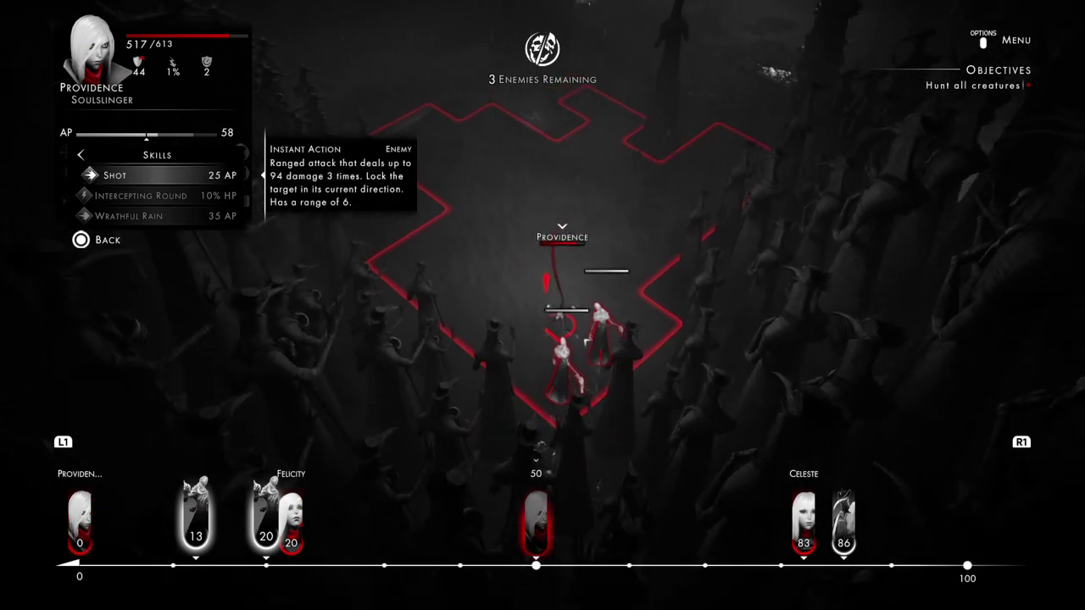
{"action": "key", "text": "Escape"}
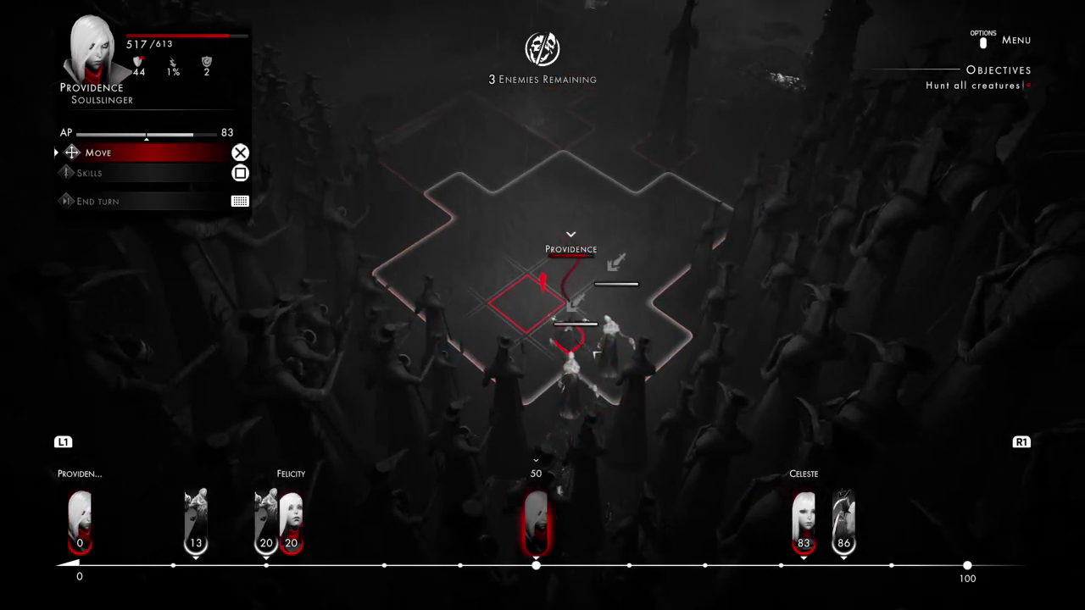
{"action": "key", "text": "Down"}
{"action": "key", "text": "Return"}
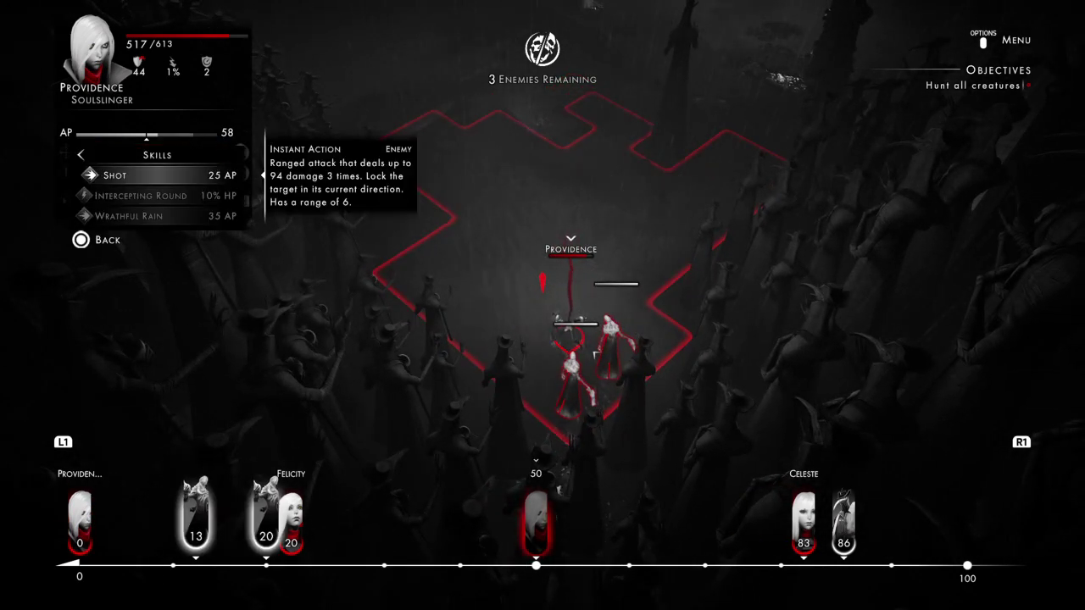
{"action": "key", "text": "Down"}
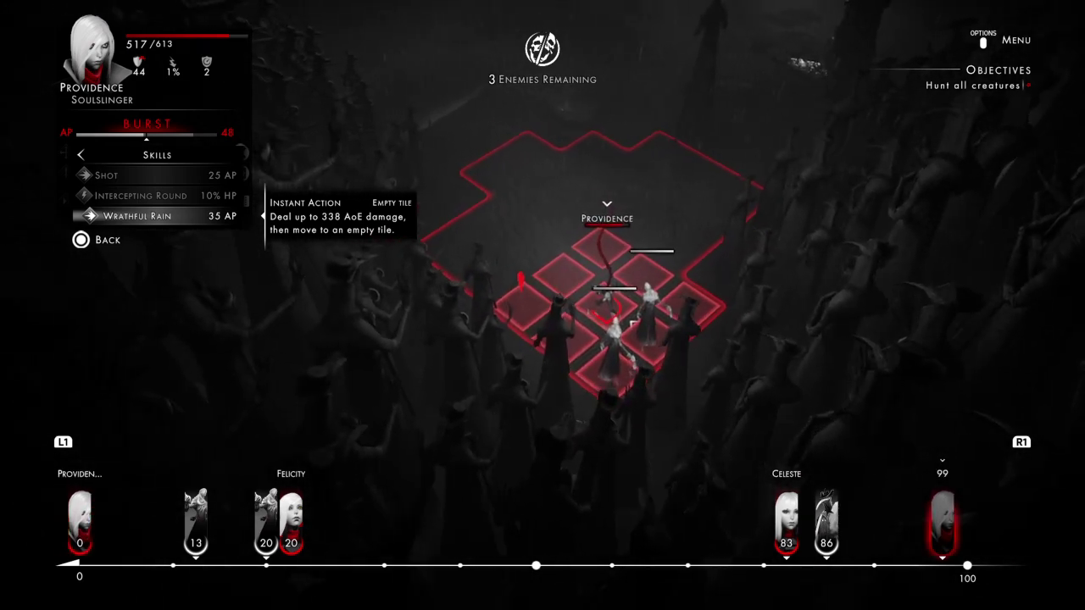
Cast Wrathful Rain on the enemies, then fire a Shot
{"action": "key", "text": "Return"}
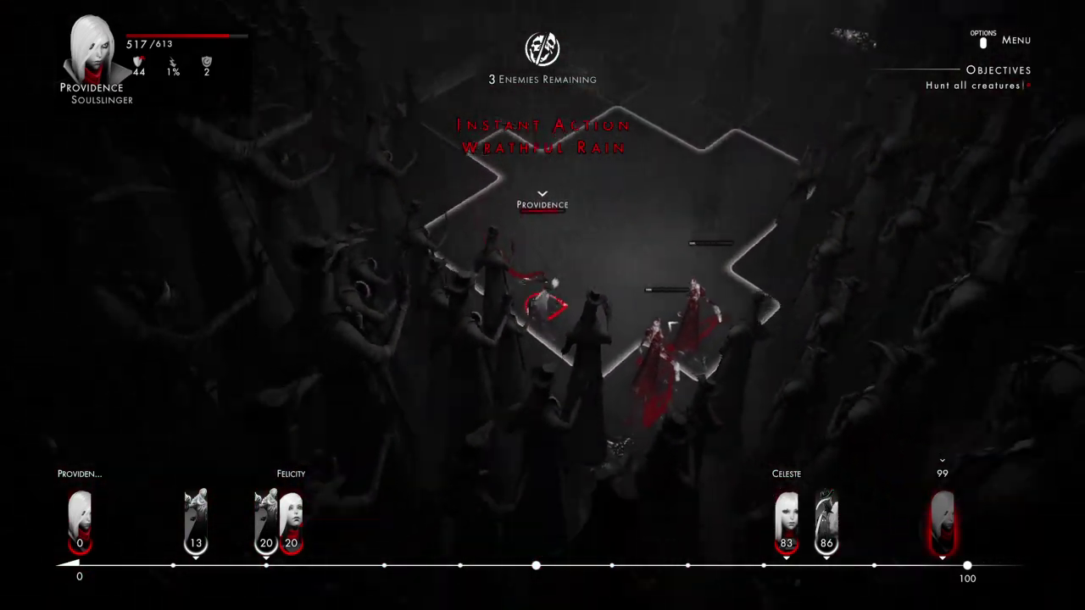
{"action": "key", "text": "Down"}
{"action": "key", "text": "Return"}
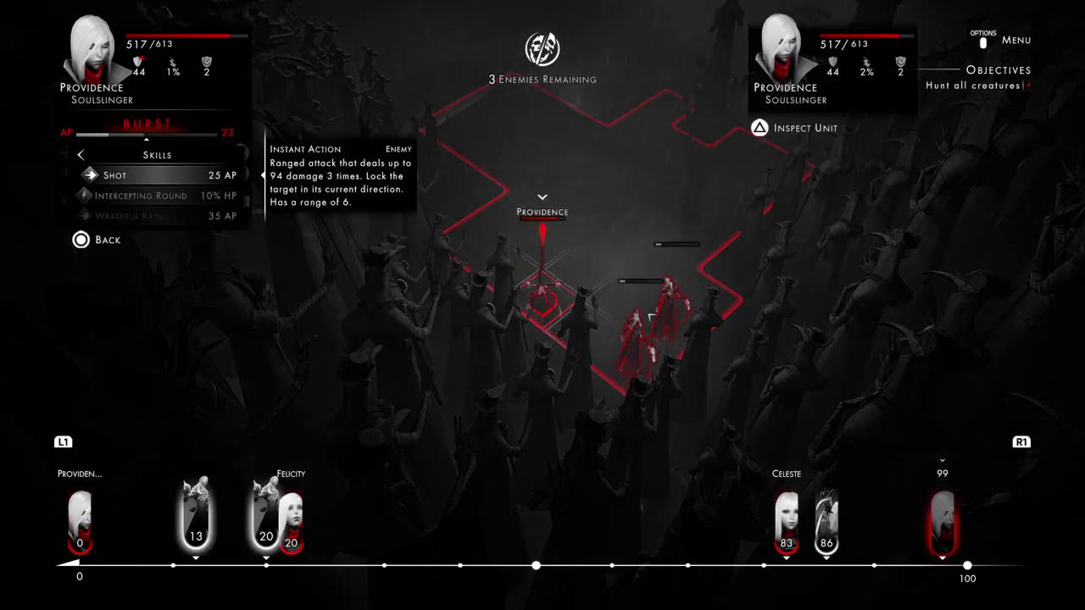
{"action": "key", "text": "Return"}
{"action": "key", "text": "Return"}
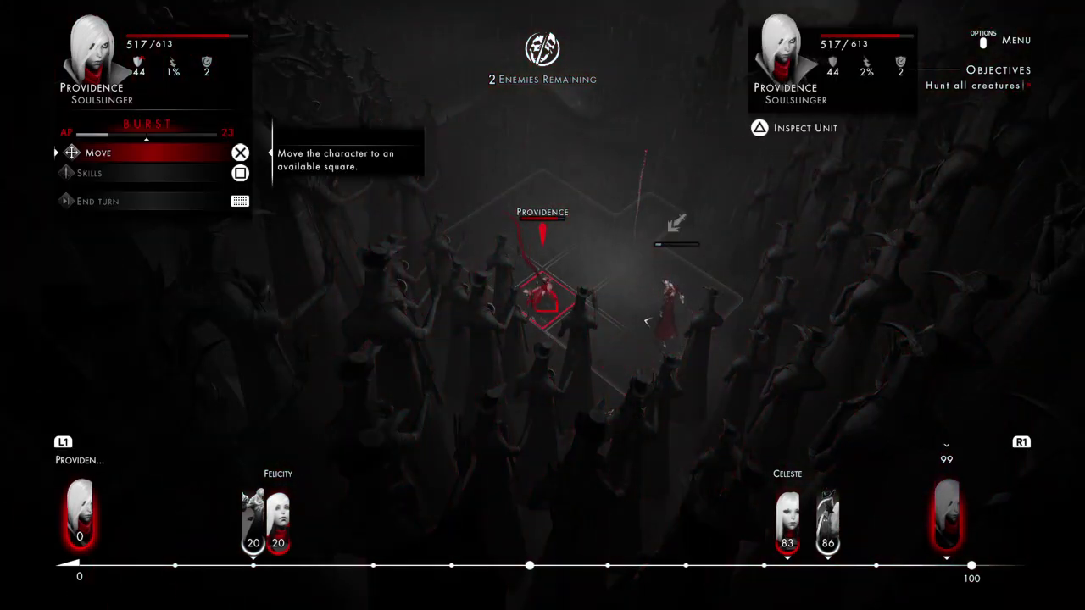
Ready Providence's Intercepting Round to protect allies
{"action": "key", "text": "Down"}
{"action": "key", "text": "Return"}
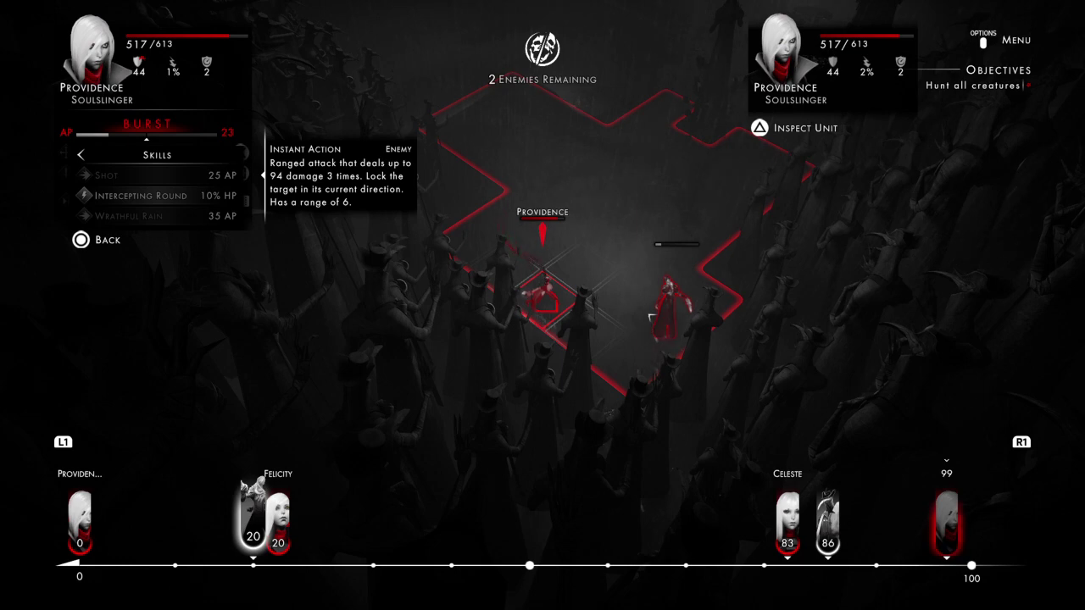
{"action": "key", "text": "Down"}
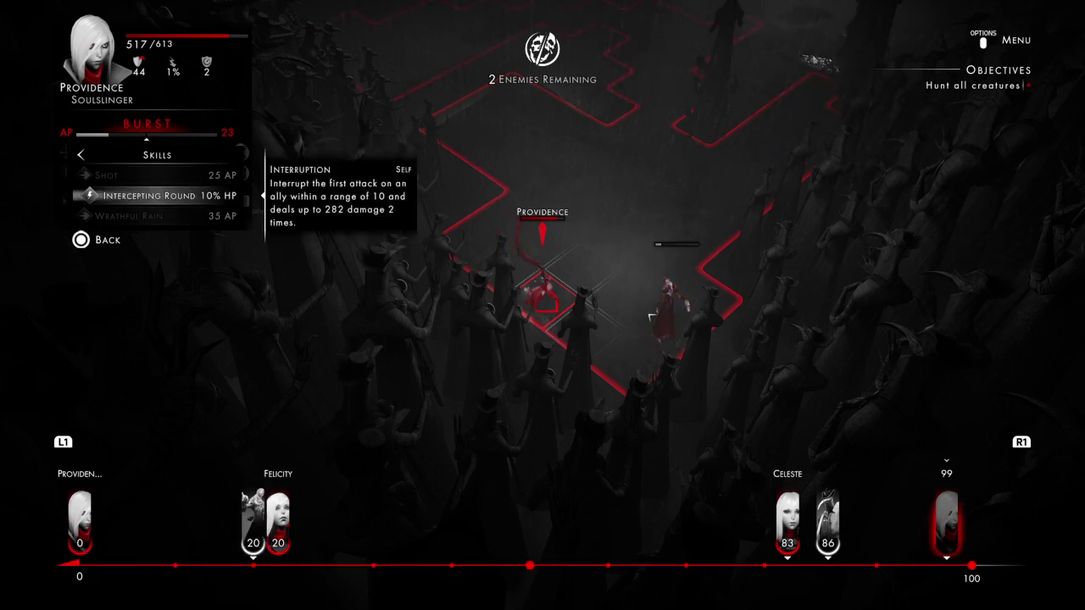
{"action": "key", "text": "Return"}
{"action": "key", "text": "Return"}
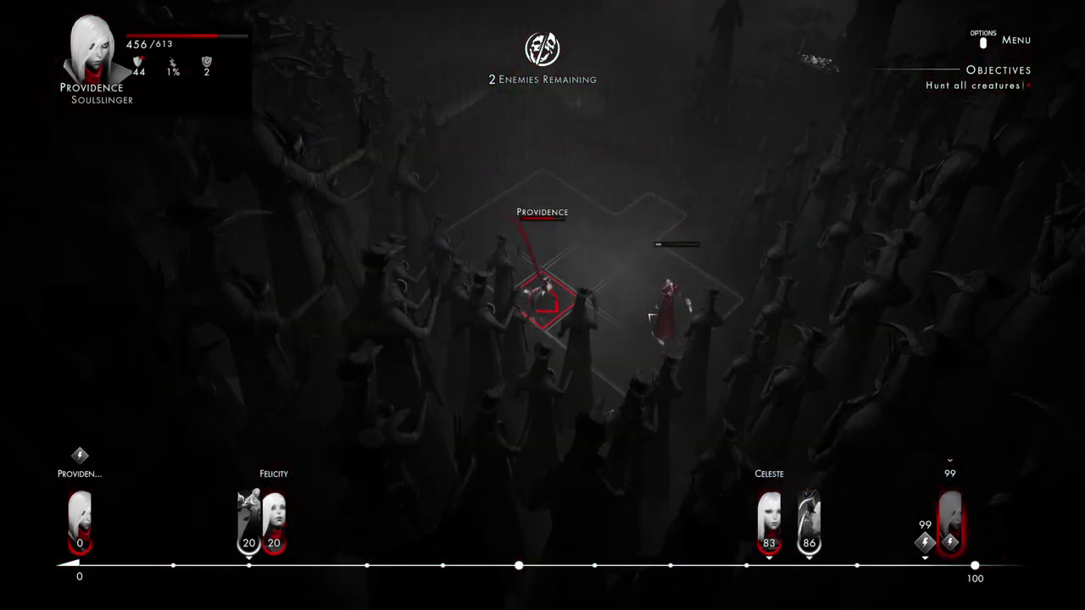
End and confirm Providence's turn
{"action": "key", "text": "Down"}
{"action": "key", "text": "Return"}
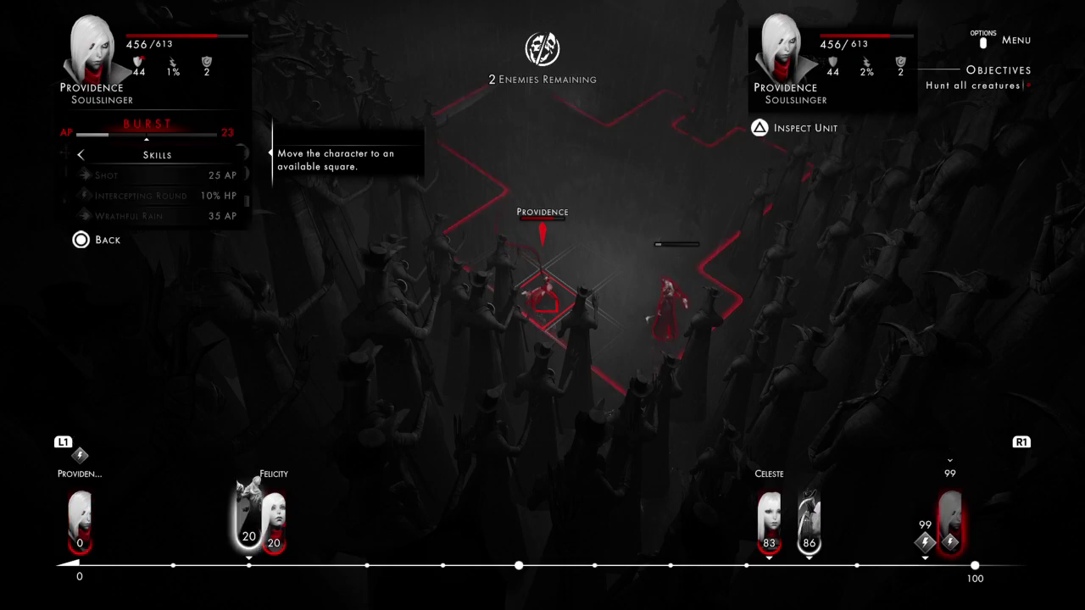
{"action": "key", "text": "Down"}
{"action": "key", "text": "Escape"}
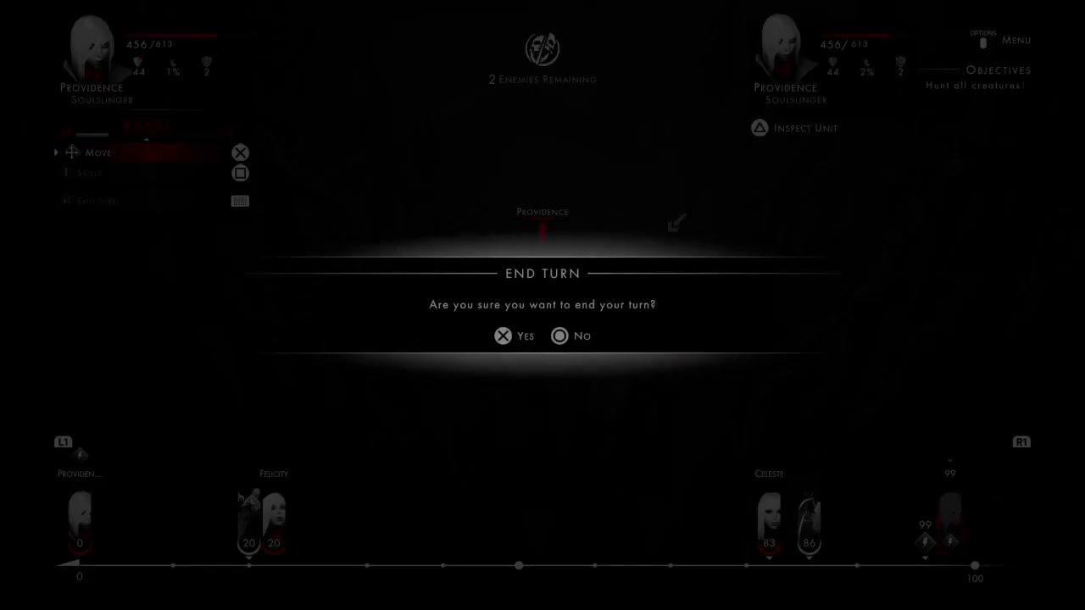
{"action": "key", "text": "Return"}
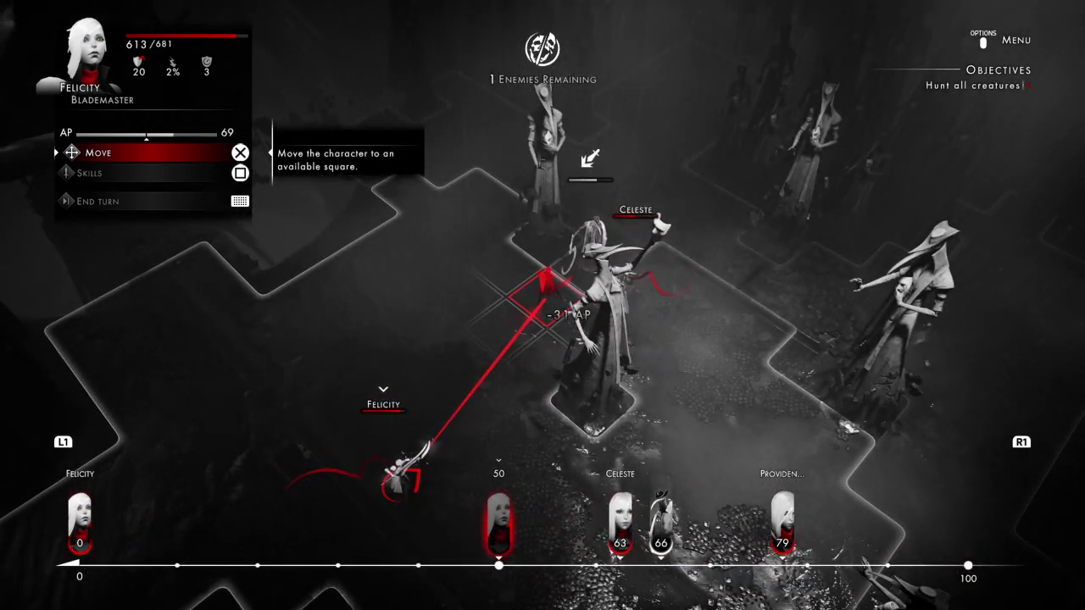
Move Felicity beside the last Plague Guard and Slash it, winning the hunt
{"action": "key", "text": "Return"}
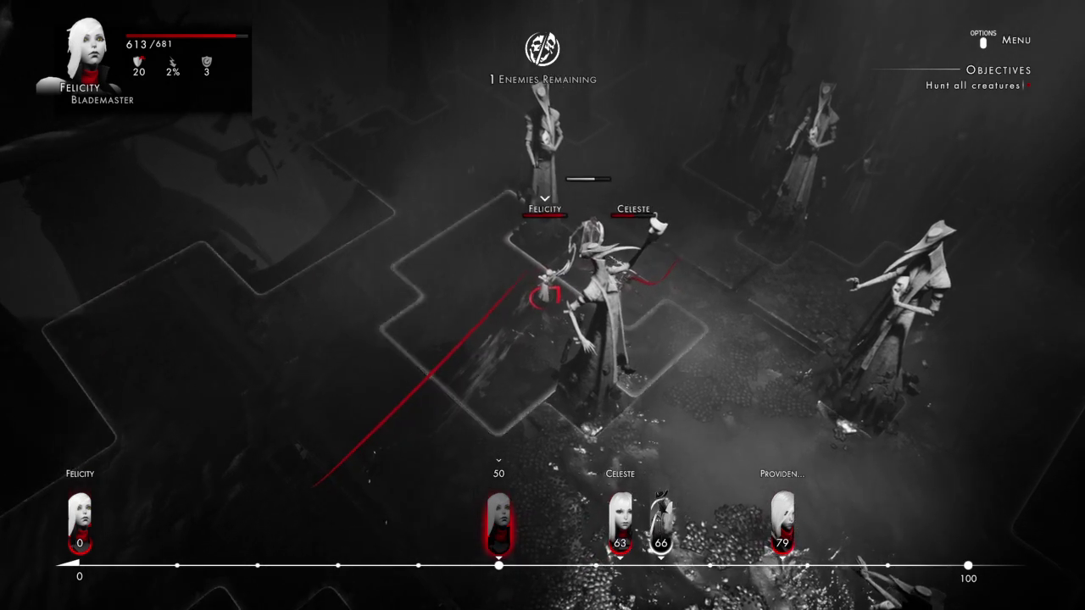
{"action": "key", "text": "Down"}
{"action": "key", "text": "Return"}
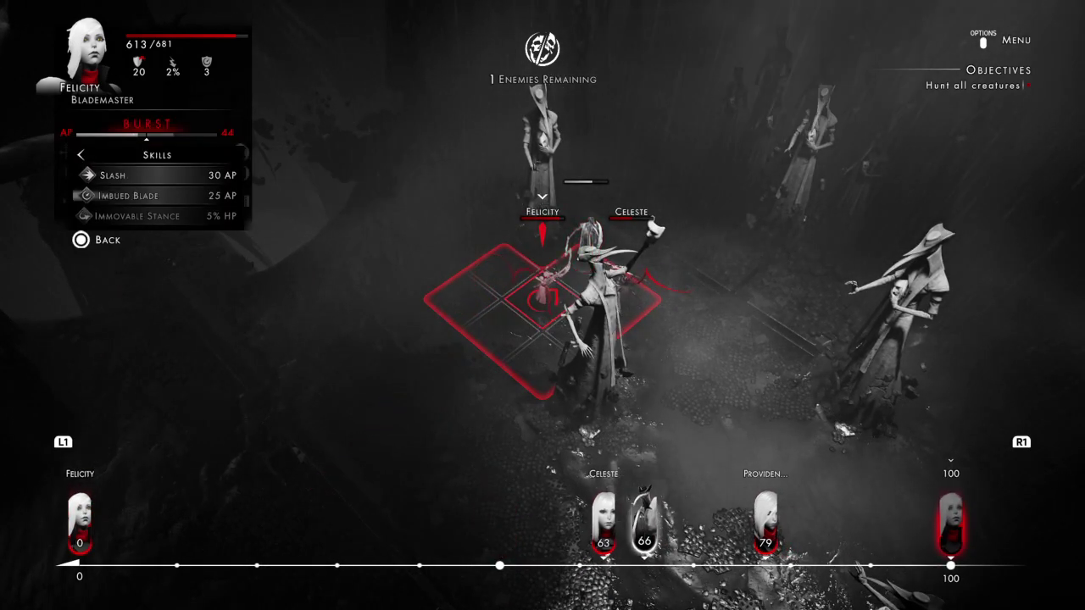
{"action": "key", "text": "Down"}
{"action": "key", "text": "Down"}
{"action": "key", "text": "Down"}
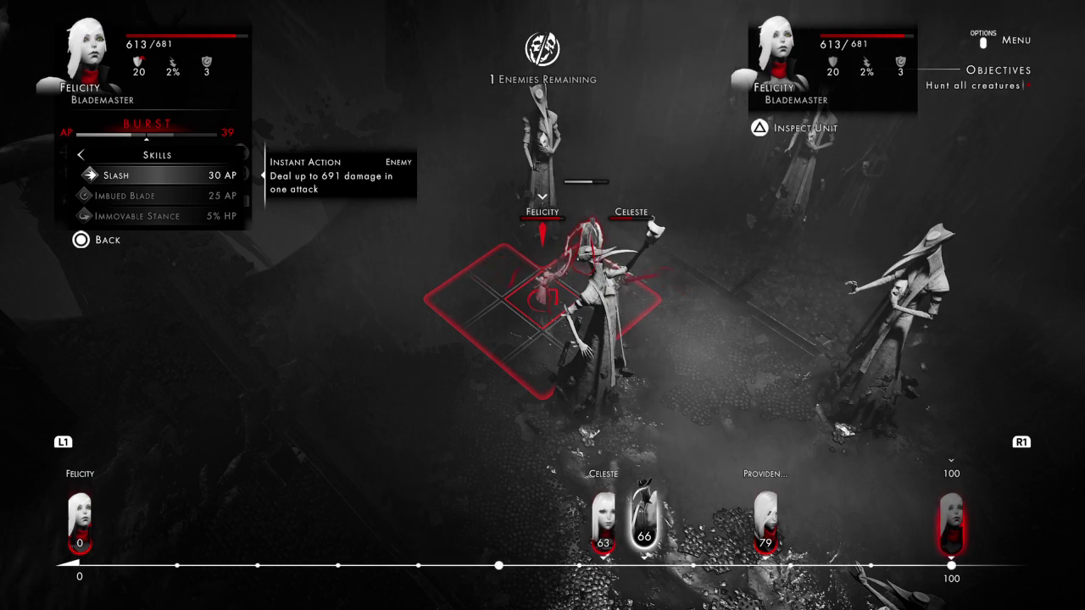
{"action": "key", "text": "Down"}
{"action": "key", "text": "Up"}
{"action": "key", "text": "Return"}
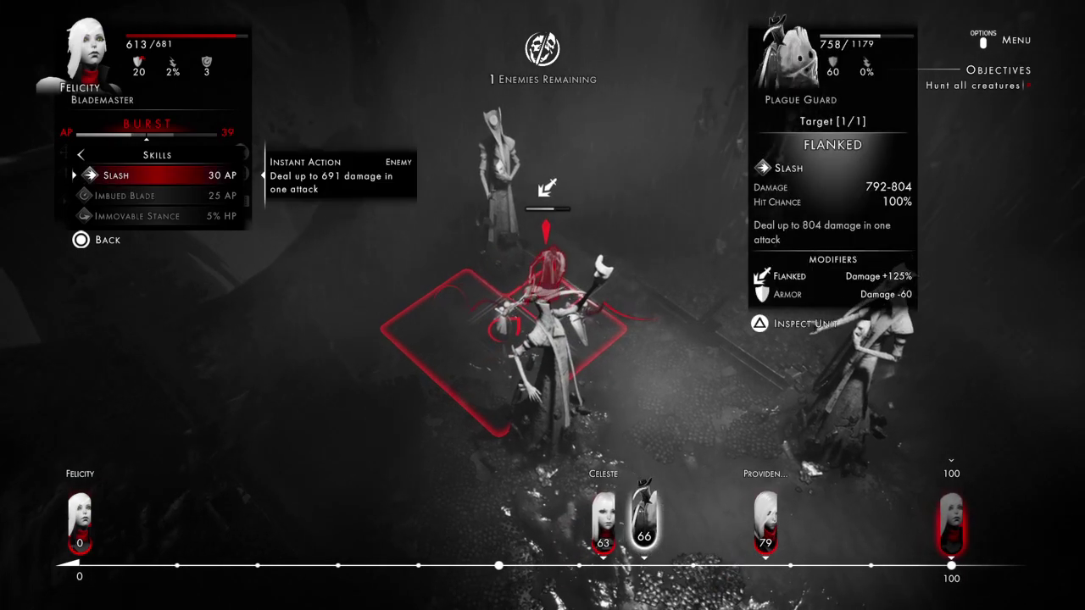
{"action": "key", "text": "Return"}
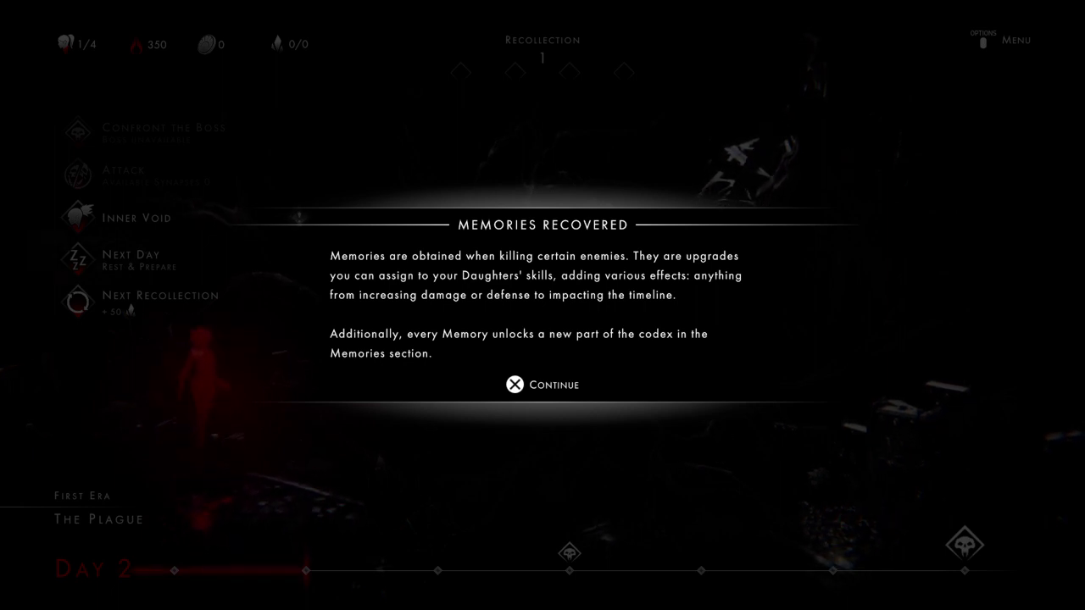
Dismiss the Memories Recovered notice and choose Inner Void instead of the next day
{"action": "key", "text": "Return"}
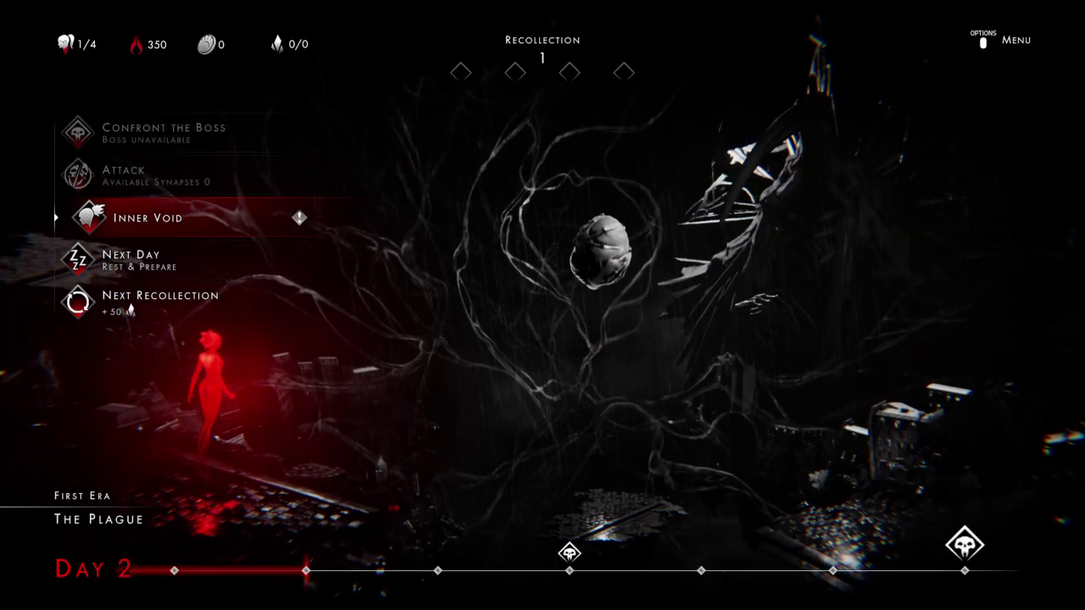
{"action": "key", "text": "Down"}
{"action": "key", "text": "Up"}
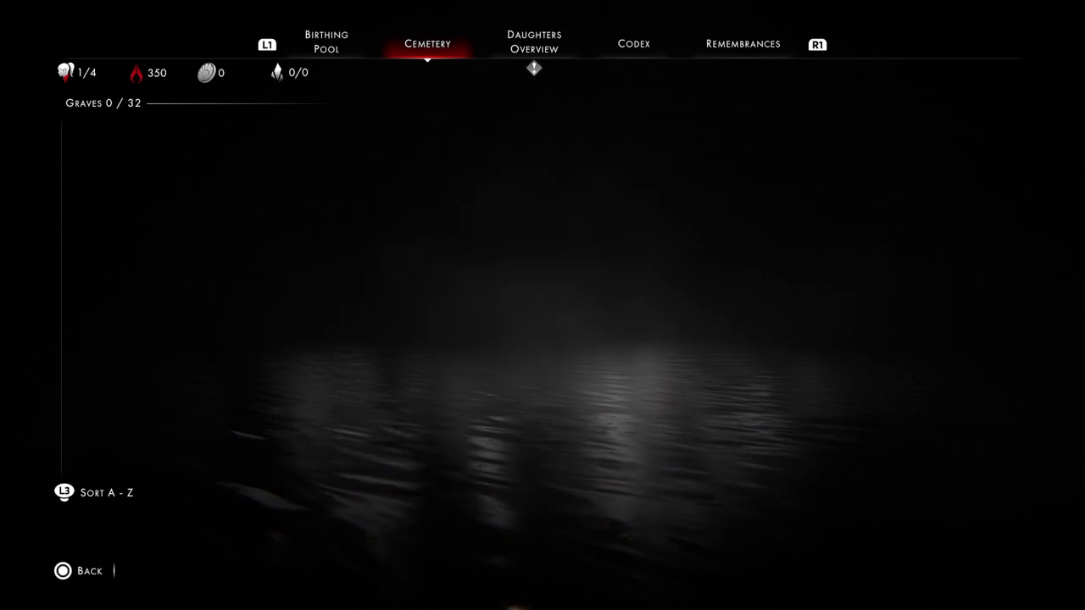
Go past Daughters Overview to the Codex Memories tab and dismiss Memories of the Mother
{"action": "key", "text": "e"}
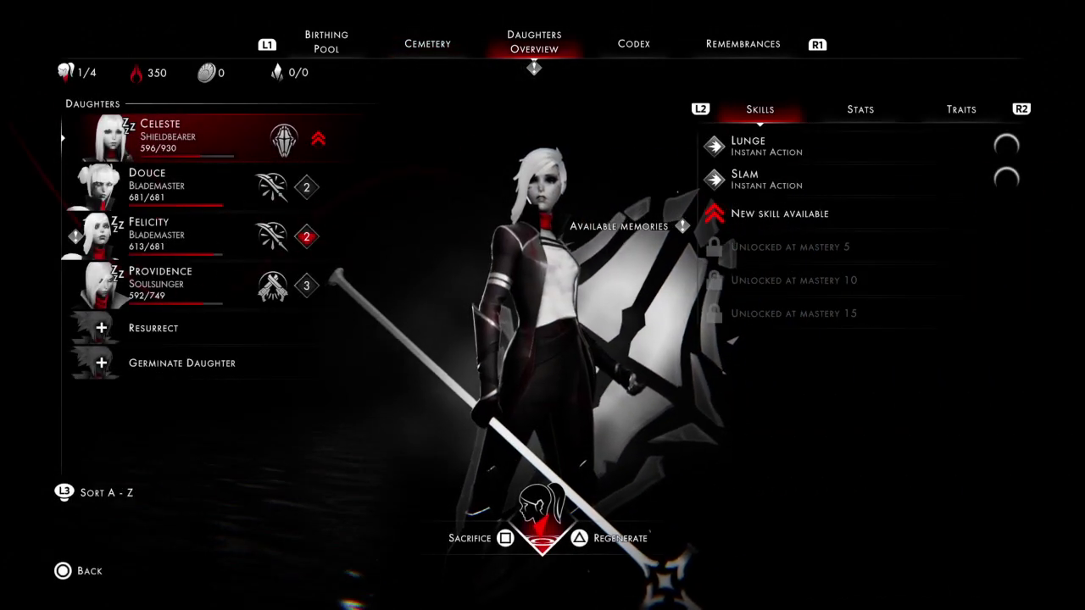
{"action": "key", "text": "e"}
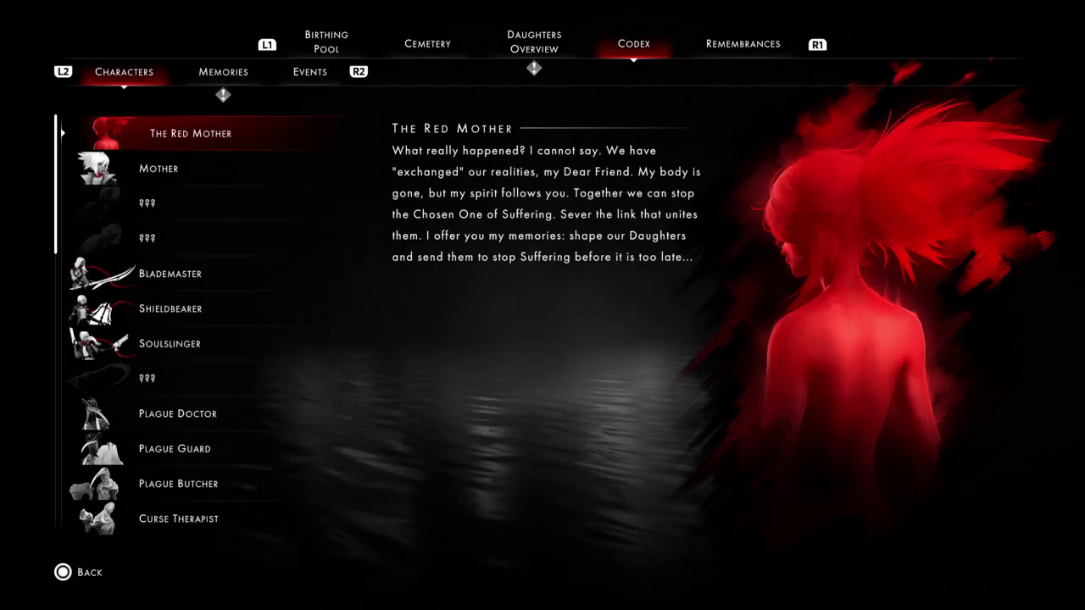
{"action": "key", "text": "c"}
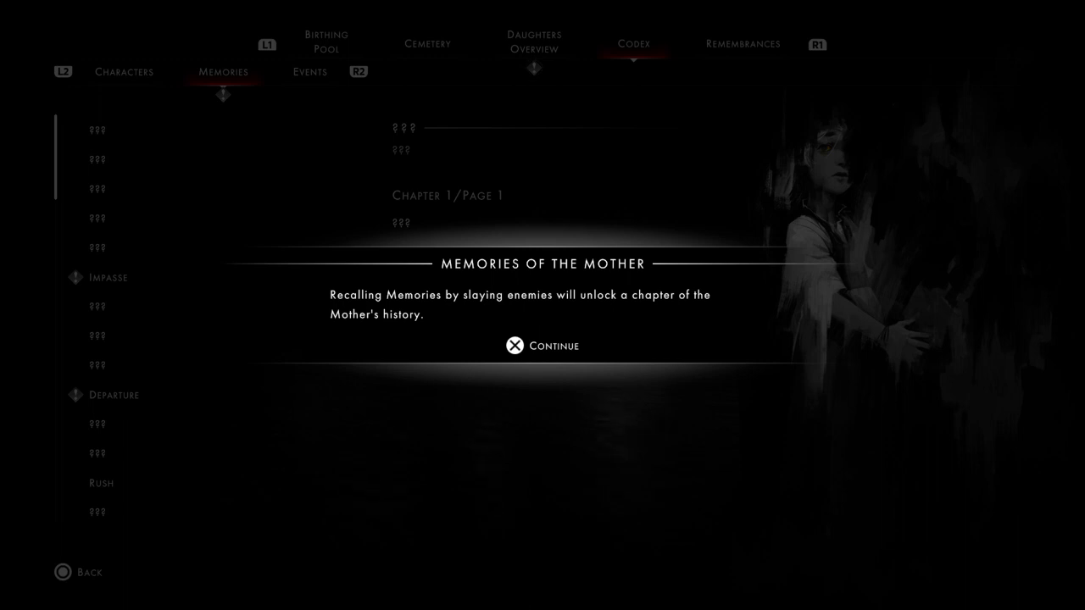
{"action": "key", "text": "Return"}
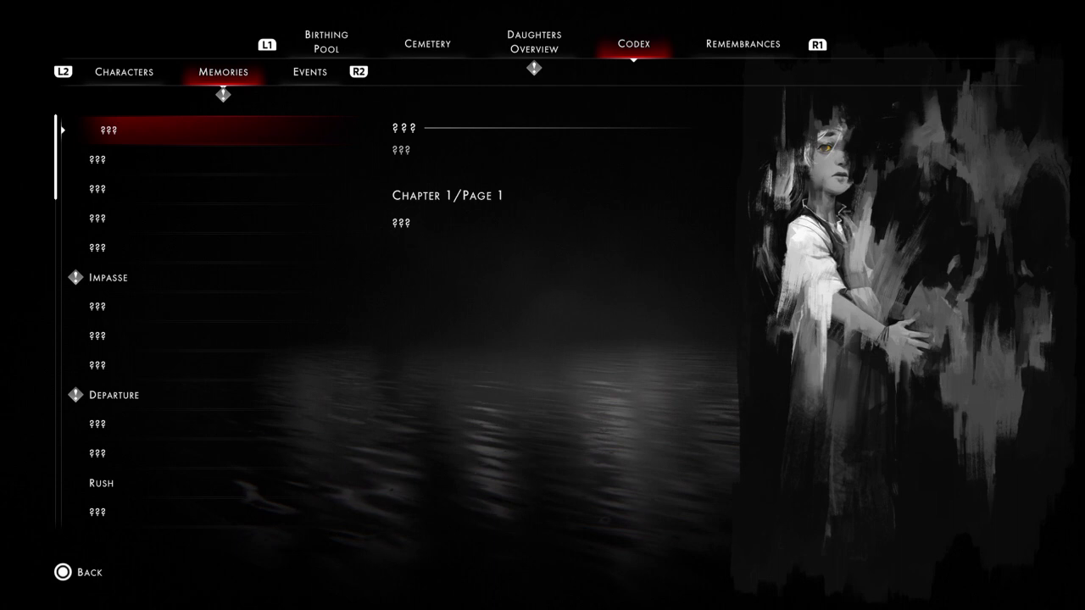
{"action": "key", "text": "Down"}
Step down Chapter 1's memories past Impasse to the Departure entry
{"action": "key", "text": "Down"}
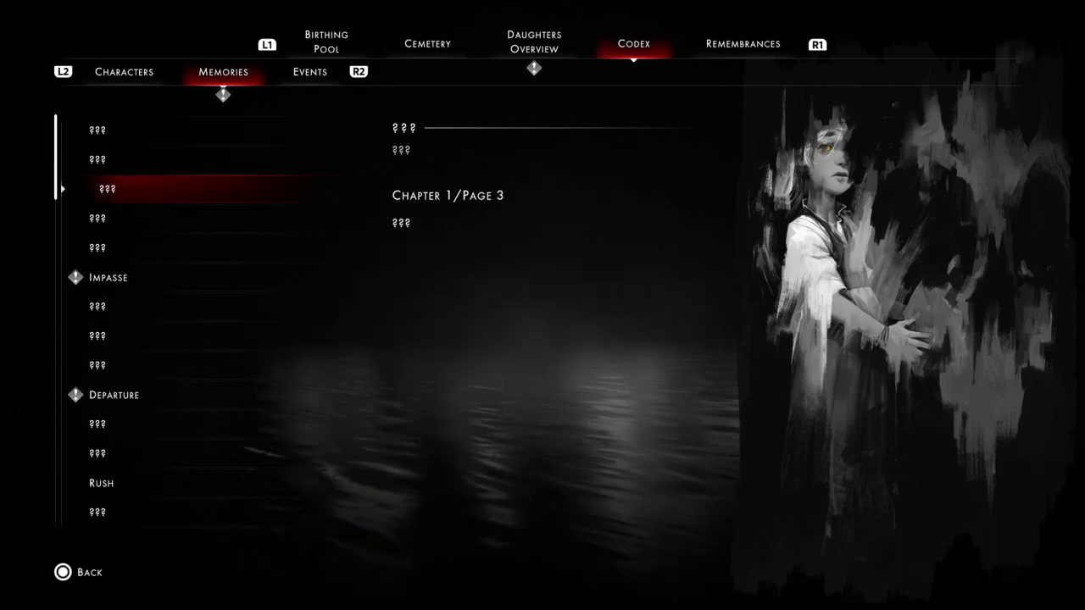
{"action": "key", "text": "Down"}
{"action": "key", "text": "Down"}
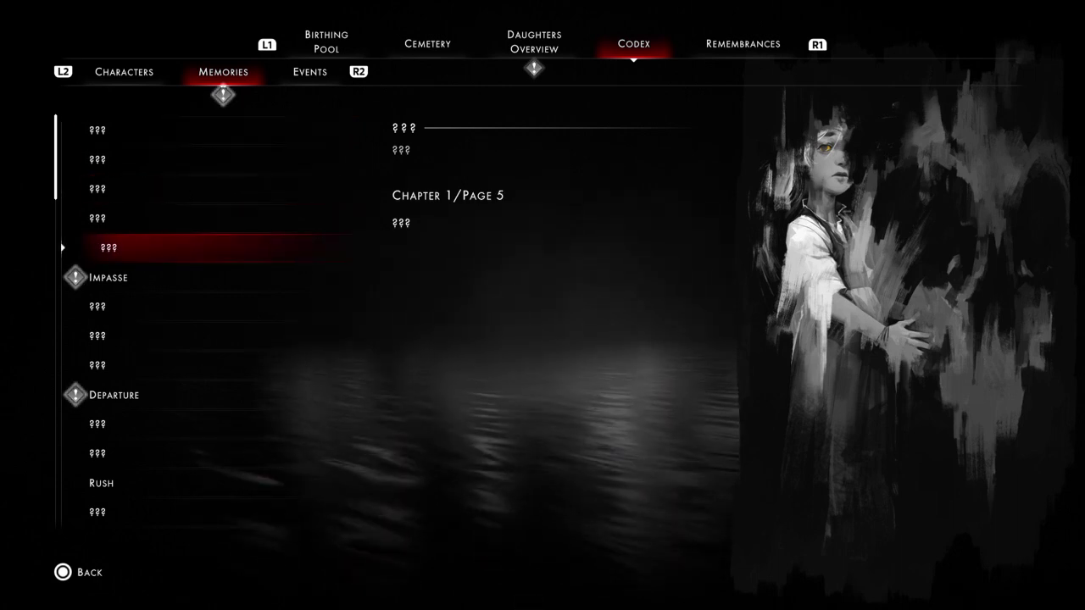
{"action": "key", "text": "Down"}
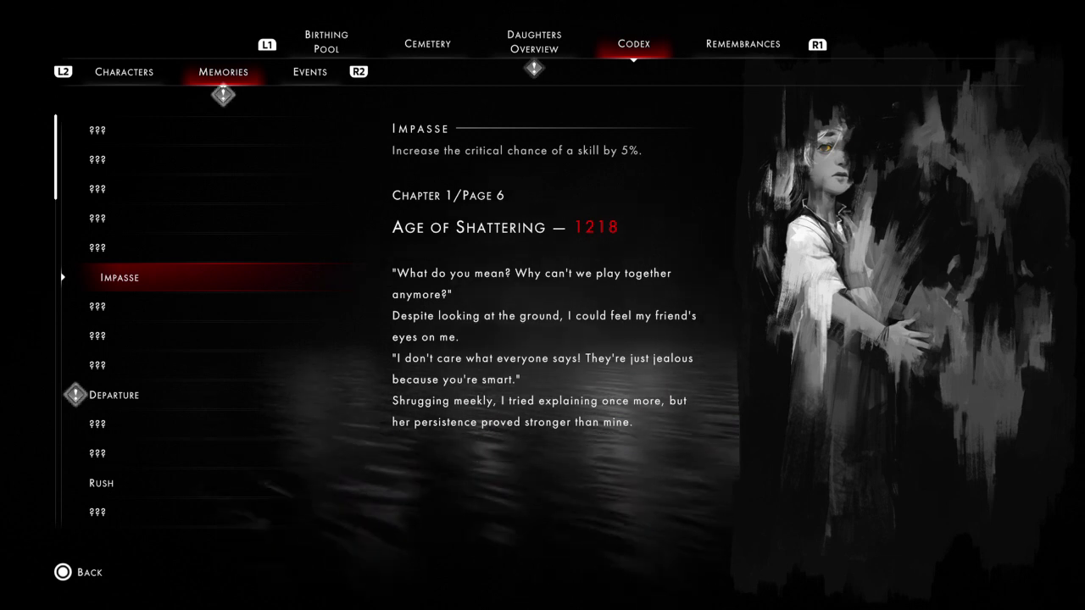
{"action": "key", "text": "Down"}
{"action": "key", "text": "Down"}
{"action": "key", "text": "Down"}
{"action": "key", "text": "Down"}
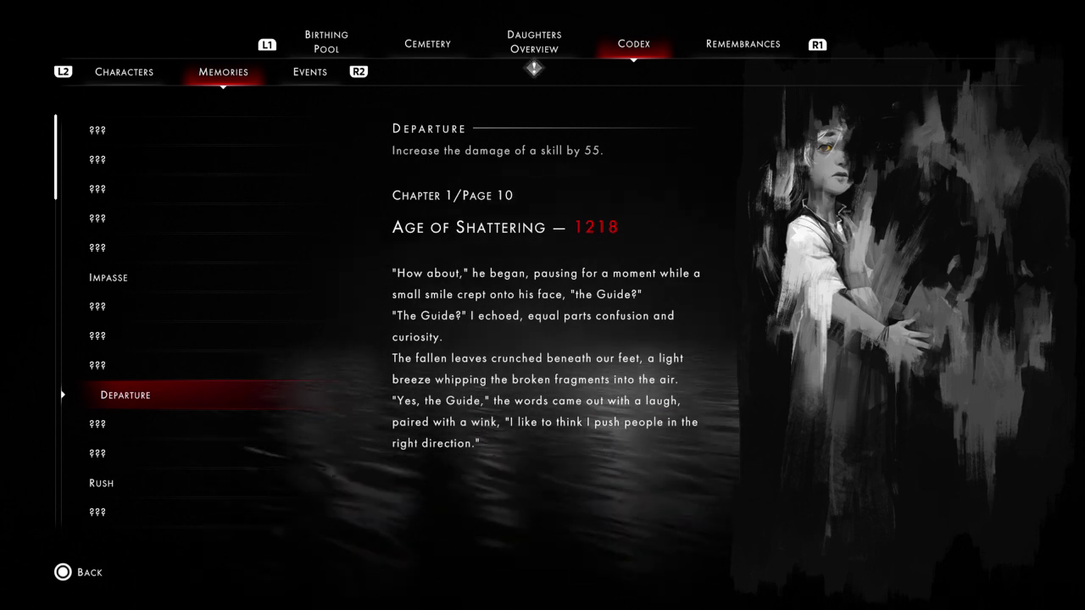
Read the Rush memory, then the Drill memory
{"action": "key", "text": "Down"}
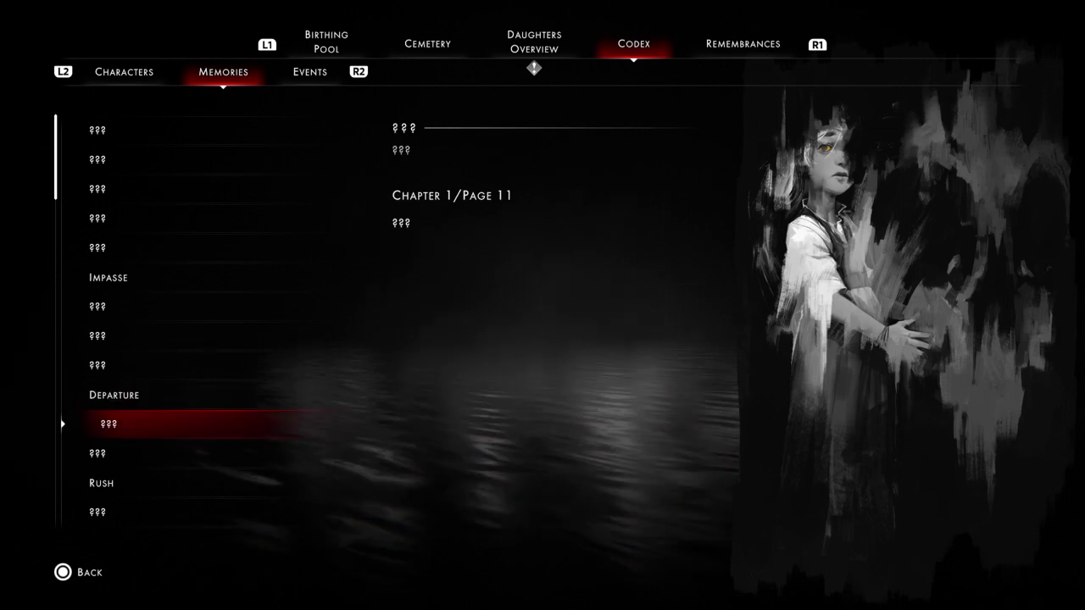
{"action": "key", "text": "Down"}
{"action": "key", "text": "Down"}
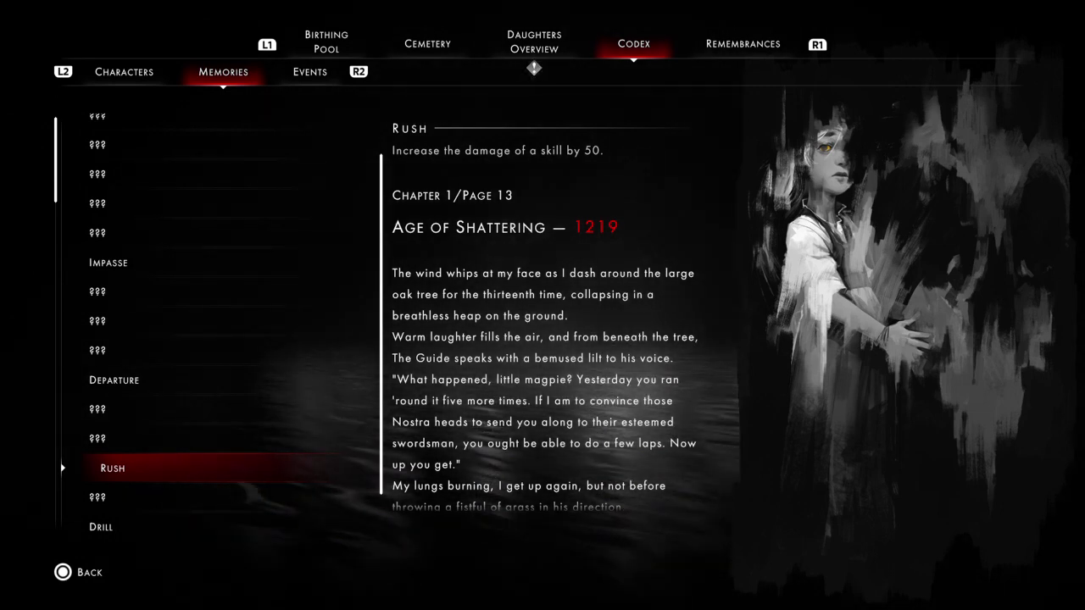
{"action": "scroll", "coordinate": [542, 327], "scroll_direction": "down", "scroll_amount": 2}
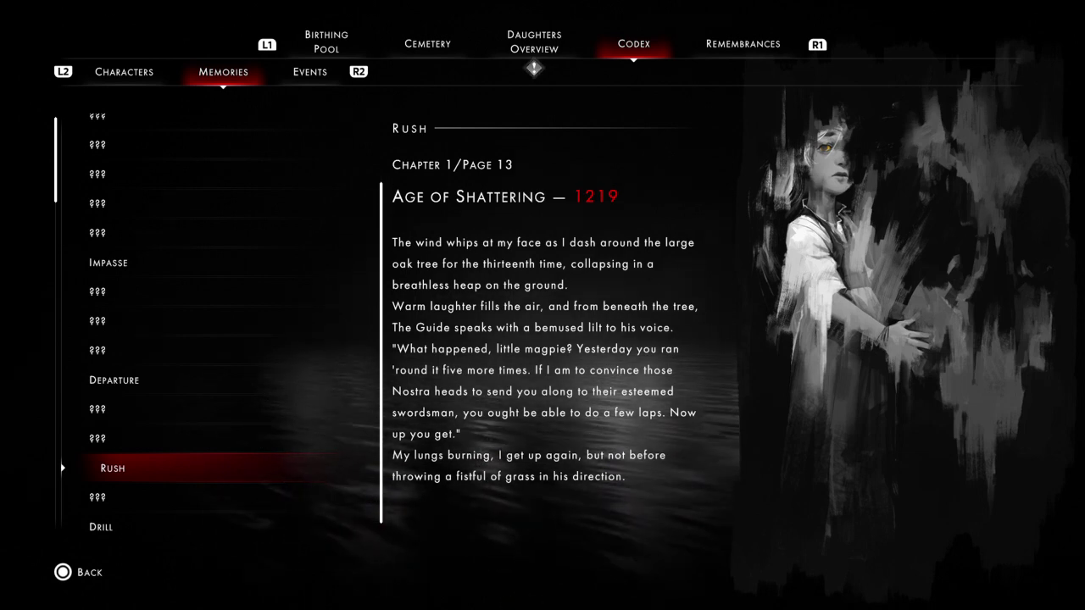
{"action": "key", "text": "Down"}
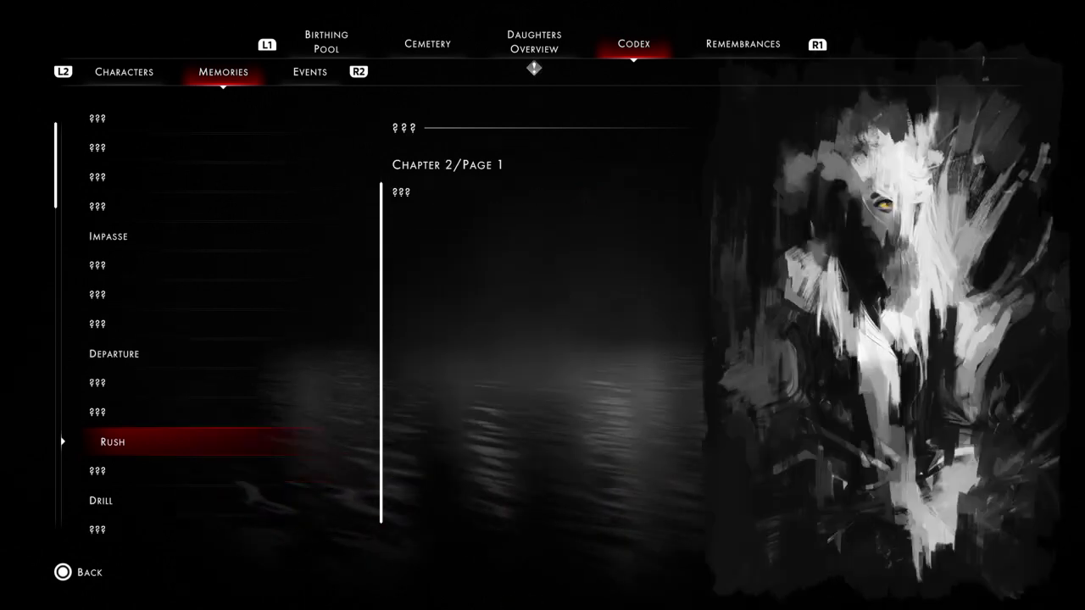
{"action": "key", "text": "Down"}
{"action": "key", "text": "Down"}
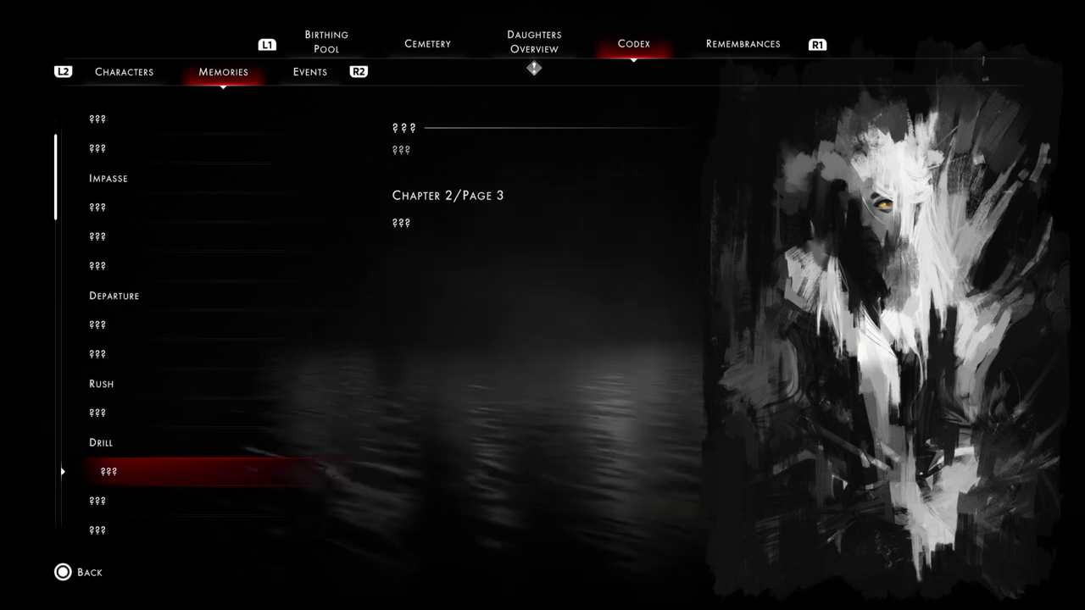
{"action": "key", "text": "Up"}
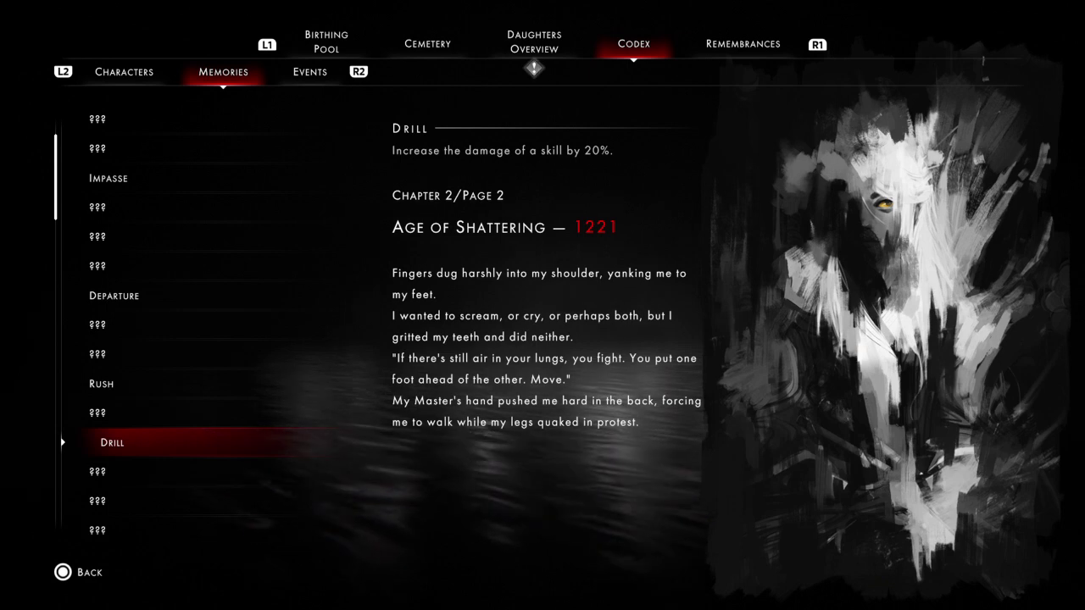
Skip down the memories to Chapter 5, then open the codex Events section
{"action": "key", "text": "Down"}
{"action": "key", "text": "Down"}
{"action": "key", "text": "Down"}
{"action": "key", "text": "Down"}
{"action": "key", "text": "Down"}
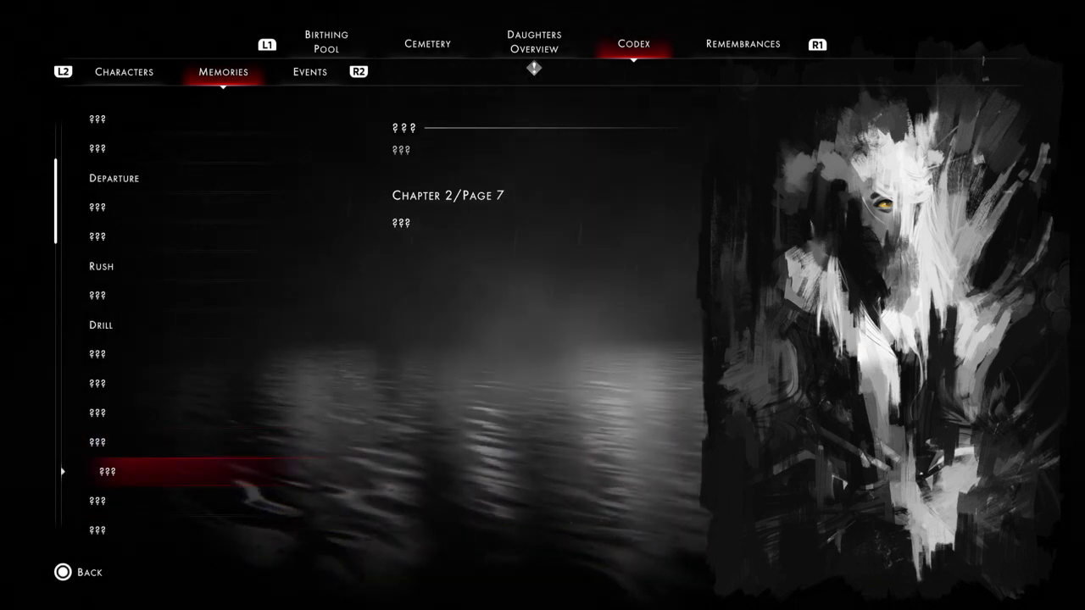
{"action": "key", "text": "Down"}
{"action": "key", "text": "Down"}
{"action": "key", "text": "Down"}
{"action": "key", "text": "Down"}
{"action": "key", "text": "Down"}
{"action": "key", "text": "Down"}
{"action": "key", "text": "Down"}
{"action": "key", "text": "Down"}
{"action": "key", "text": "Down"}
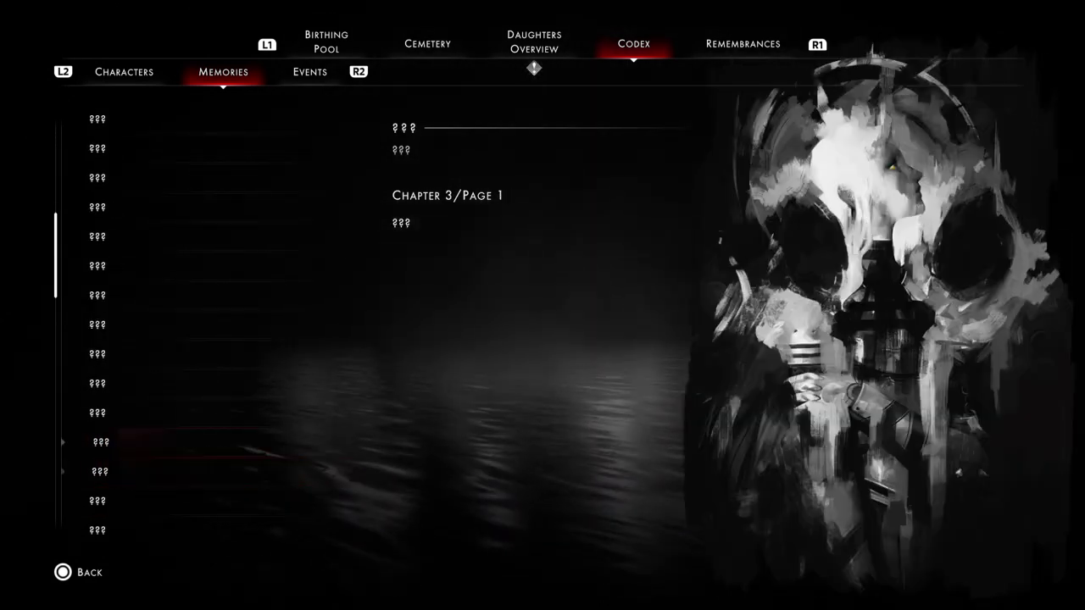
{"action": "key", "text": "Down"}
{"action": "key", "text": "Down"}
{"action": "key", "text": "Down"}
{"action": "key", "text": "Down"}
{"action": "key", "text": "Down"}
{"action": "key", "text": "Down"}
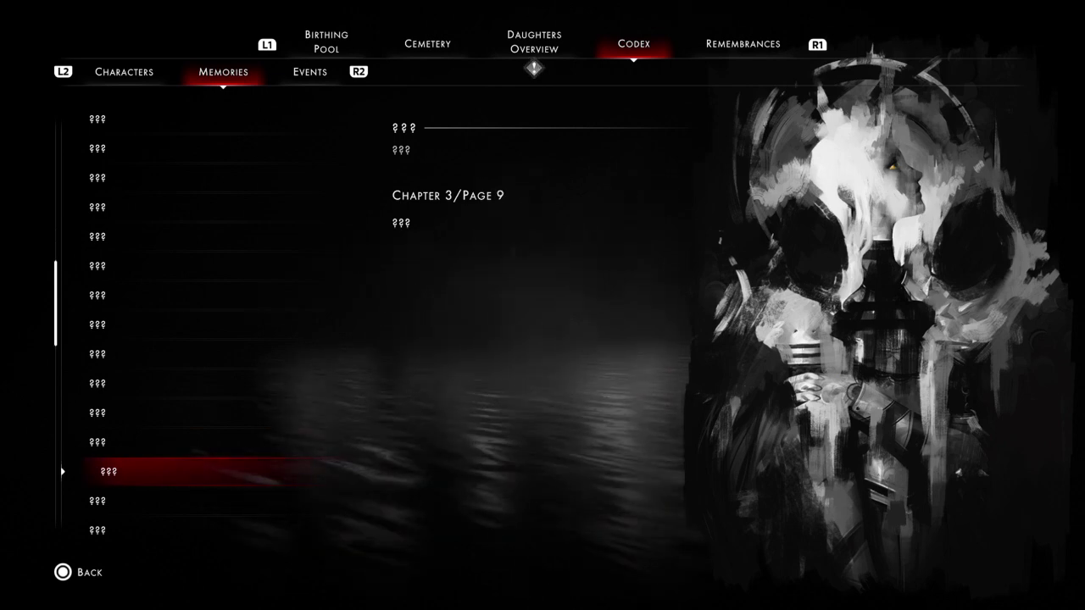
{"action": "key", "text": "Down"}
{"action": "key", "text": "Down"}
{"action": "key", "text": "Down"}
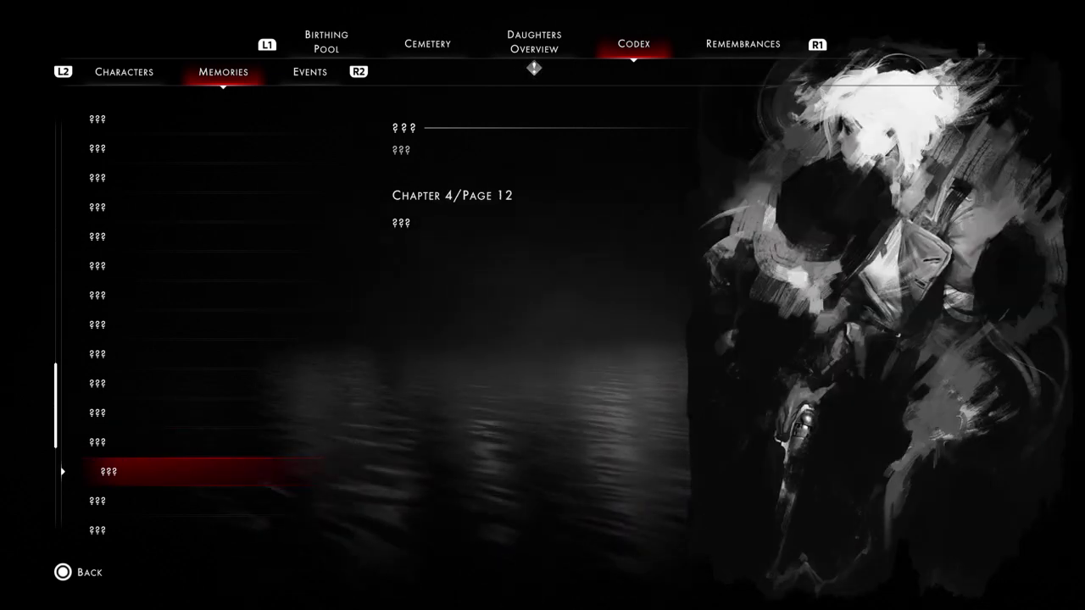
{"action": "key", "text": "Down"}
{"action": "key", "text": "Down"}
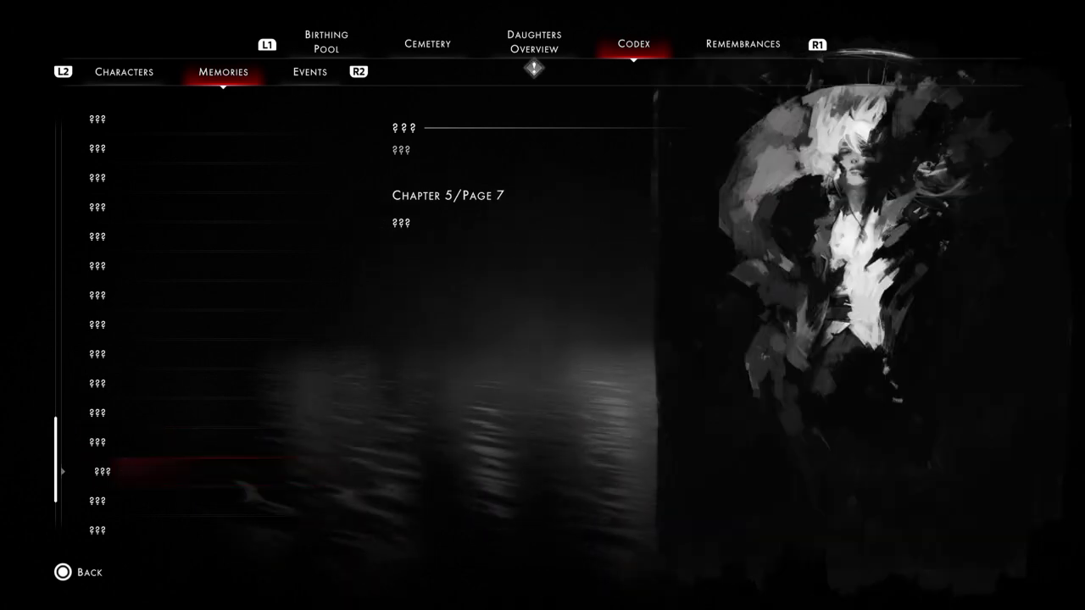
{"action": "key", "text": "Down"}
{"action": "key", "text": "Down"}
{"action": "key", "text": "Down"}
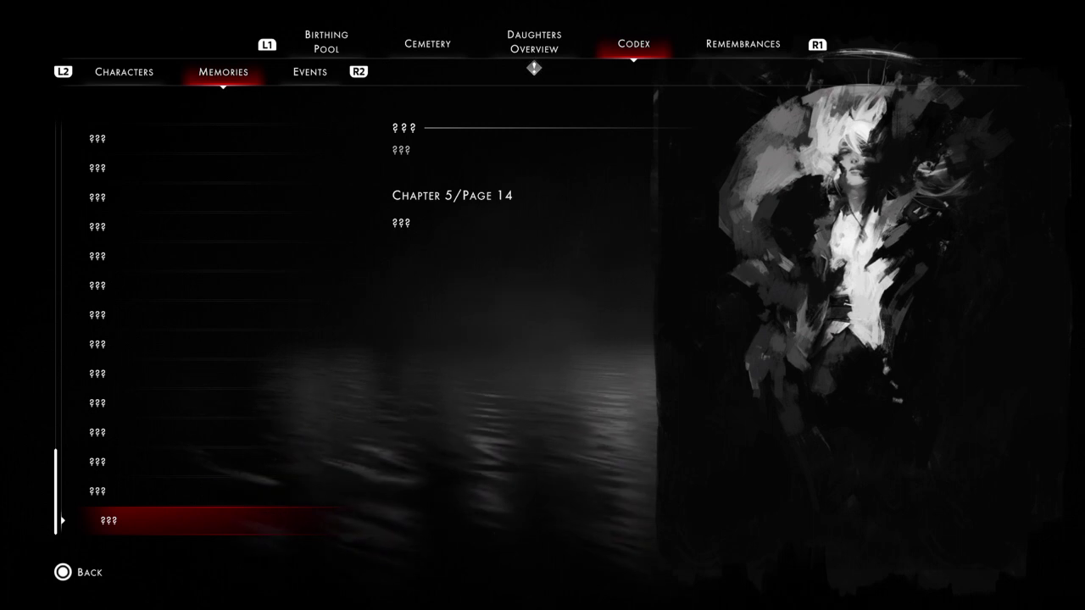
{"action": "key", "text": "e"}
Browse the Events entries, return to Characters, and cycle tabs to Daughters Overview
{"action": "key", "text": "Down"}
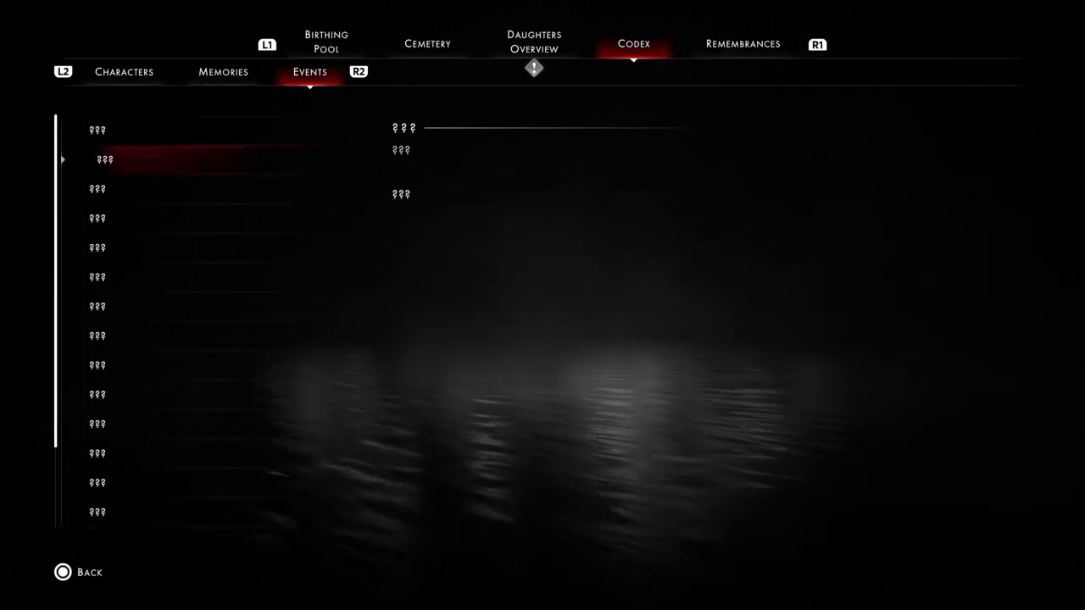
{"action": "key", "text": "Down"}
{"action": "key", "text": "Down"}
{"action": "key", "text": "Down"}
{"action": "key", "text": "q"}
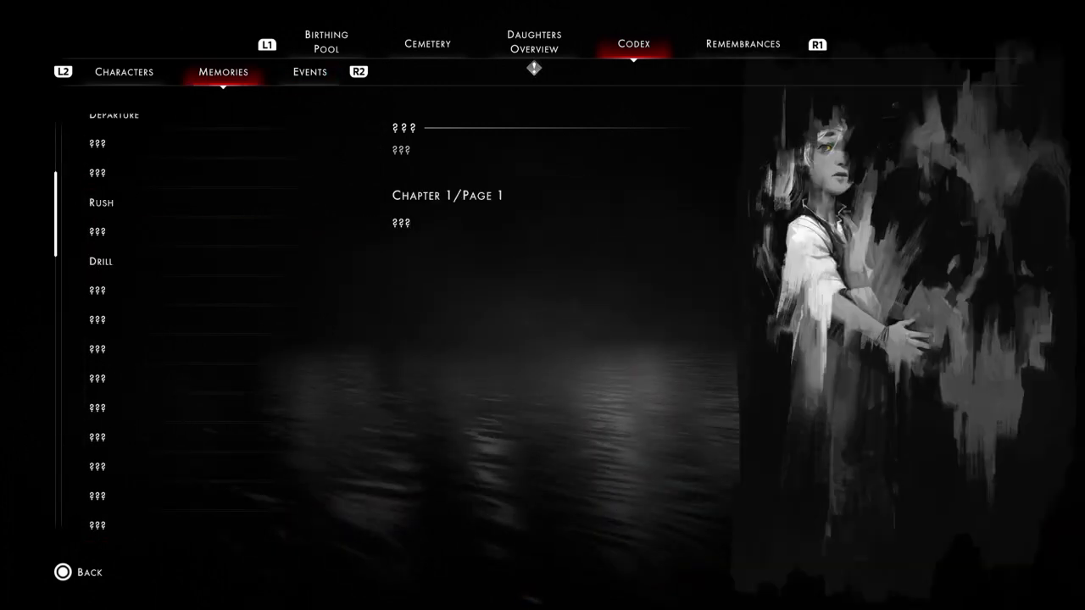
{"action": "key", "text": "q"}
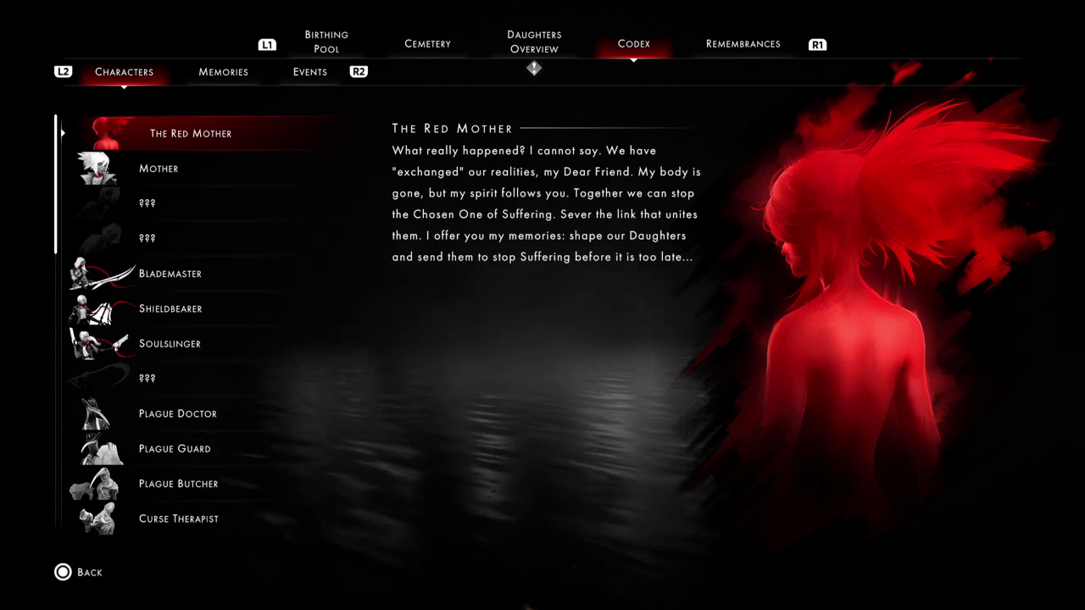
{"action": "key", "text": "Page_Up"}
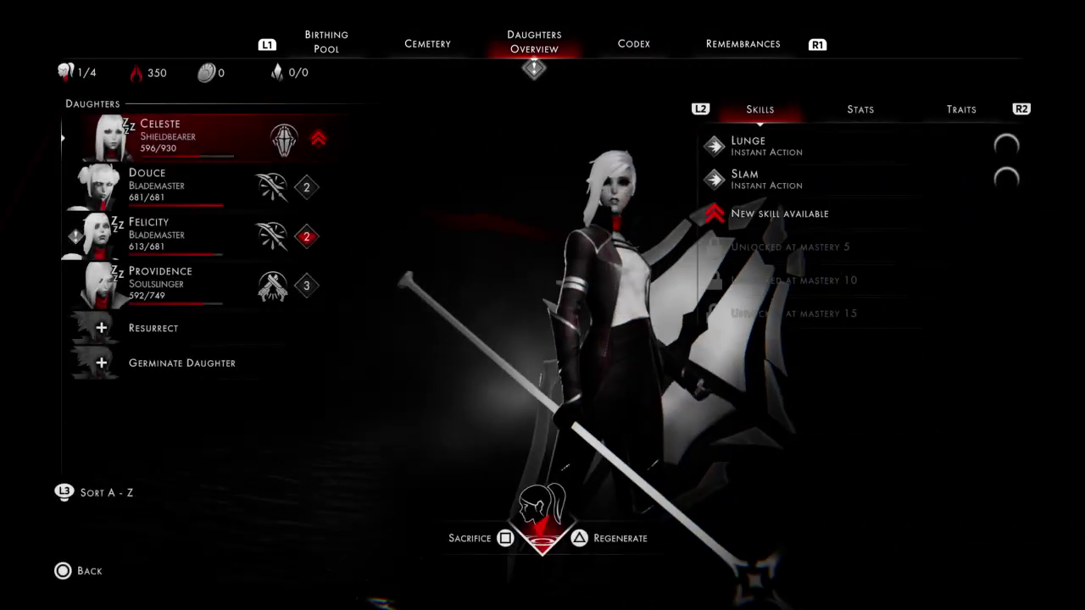
{"action": "key", "text": "Page_Down"}
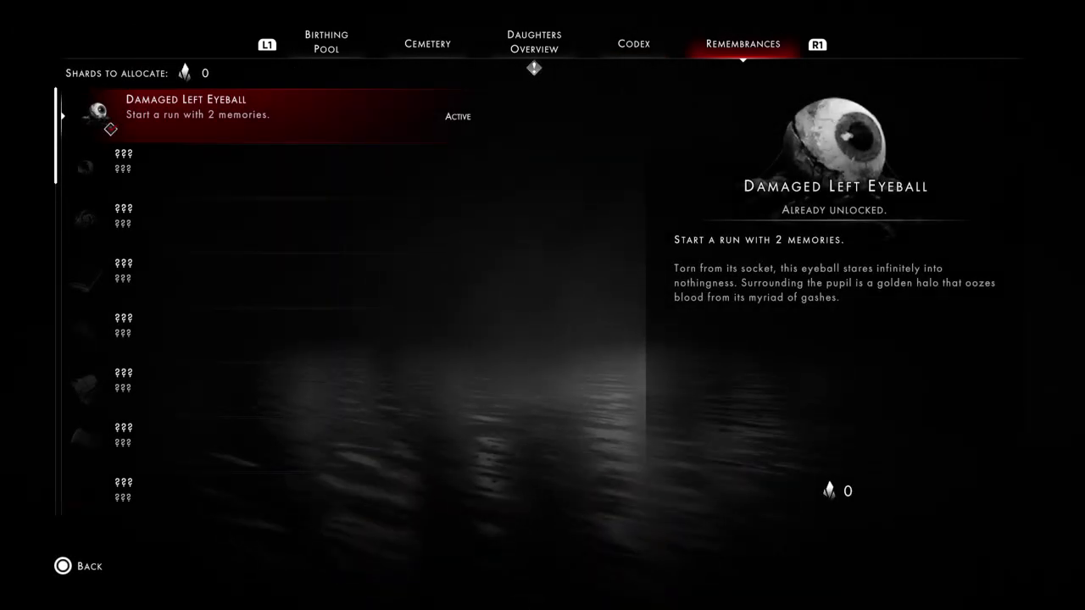
{"action": "key", "text": "q"}
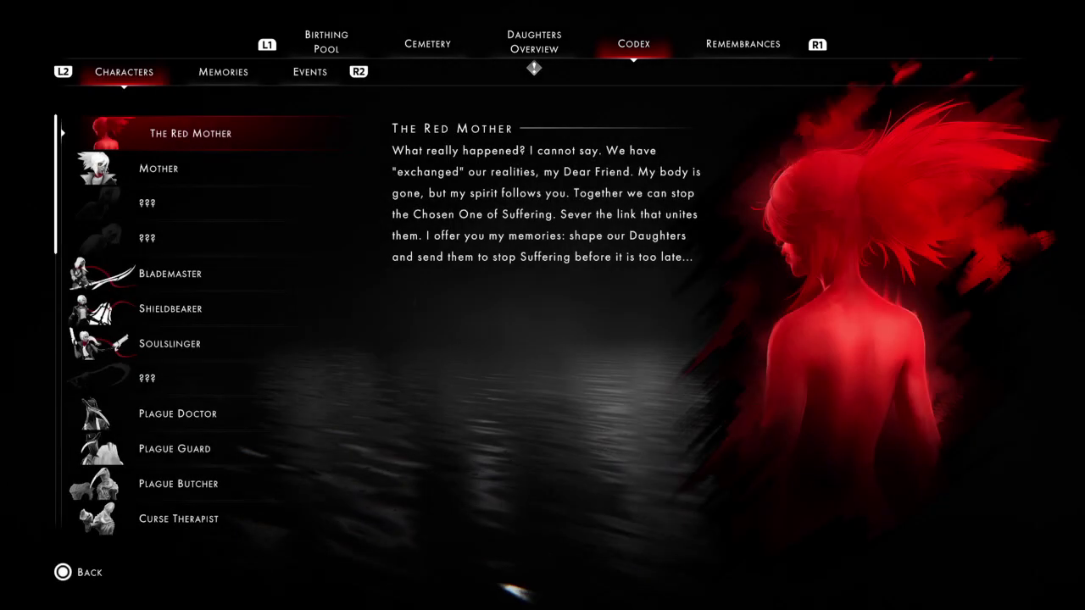
{"action": "key", "text": "q"}
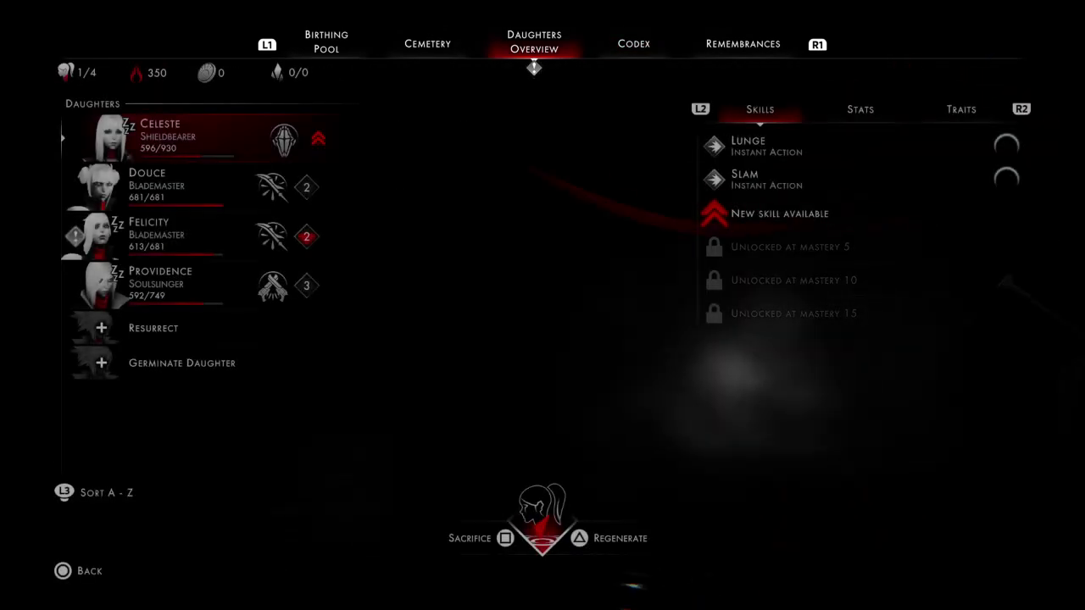
Compare Douce with Celeste, then open Celeste's new skill choice: Blacksmith's Grace or Shield Bash
{"action": "key", "text": "Down"}
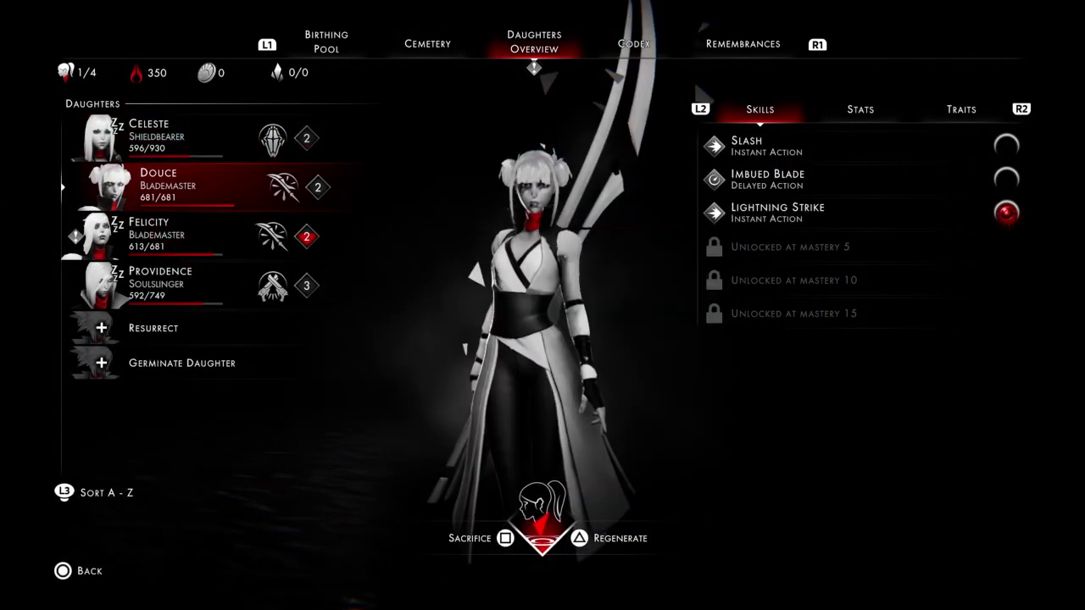
{"action": "key", "text": "Up"}
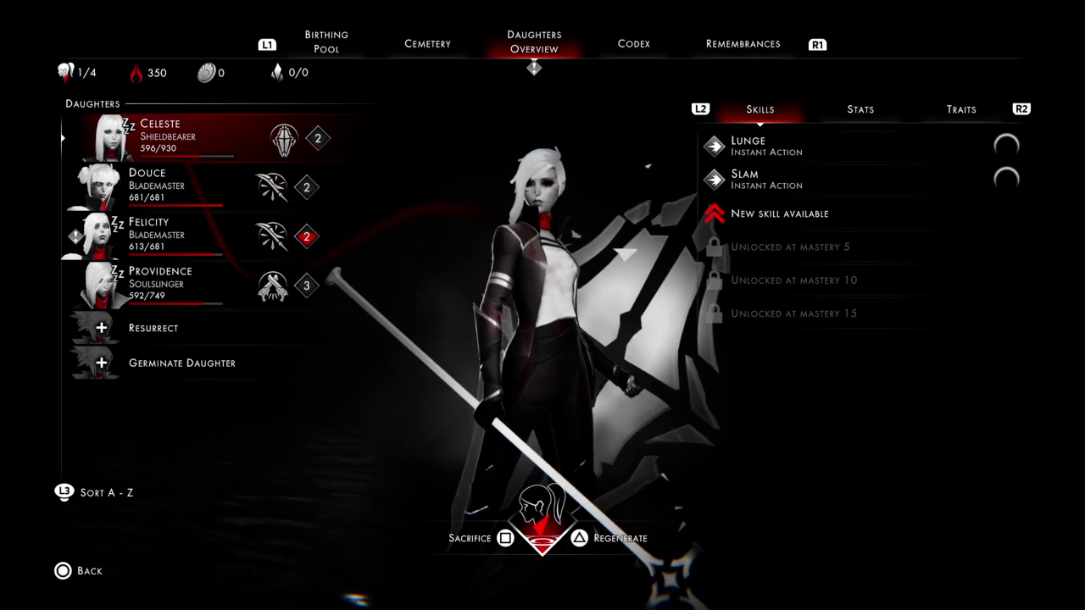
{"action": "key", "text": "Down"}
{"action": "key", "text": "Up"}
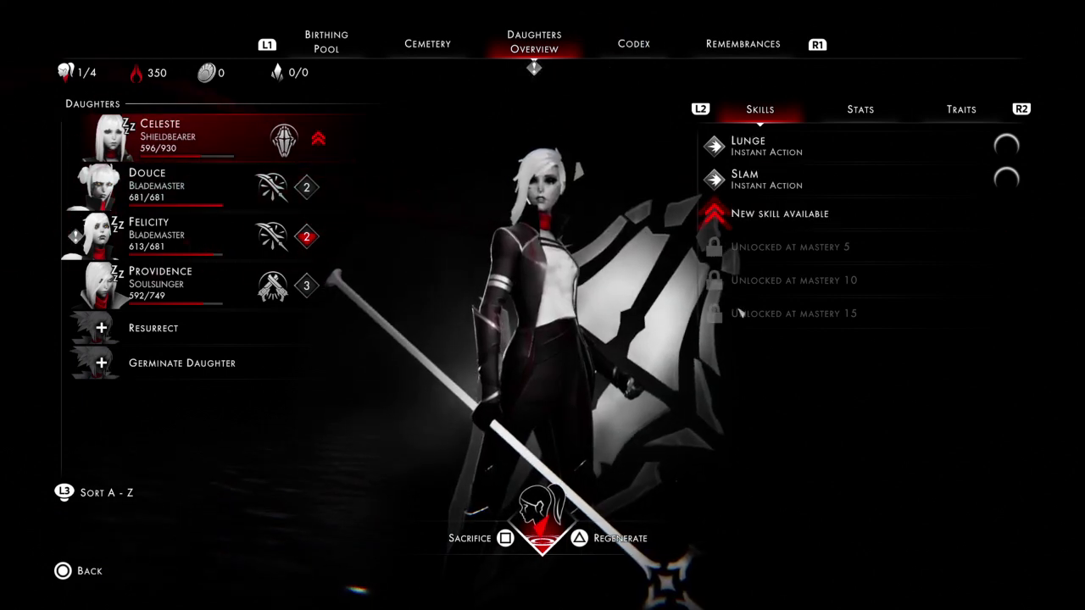
{"action": "key", "text": "Right"}
{"action": "key", "text": "Down"}
{"action": "key", "text": "Down"}
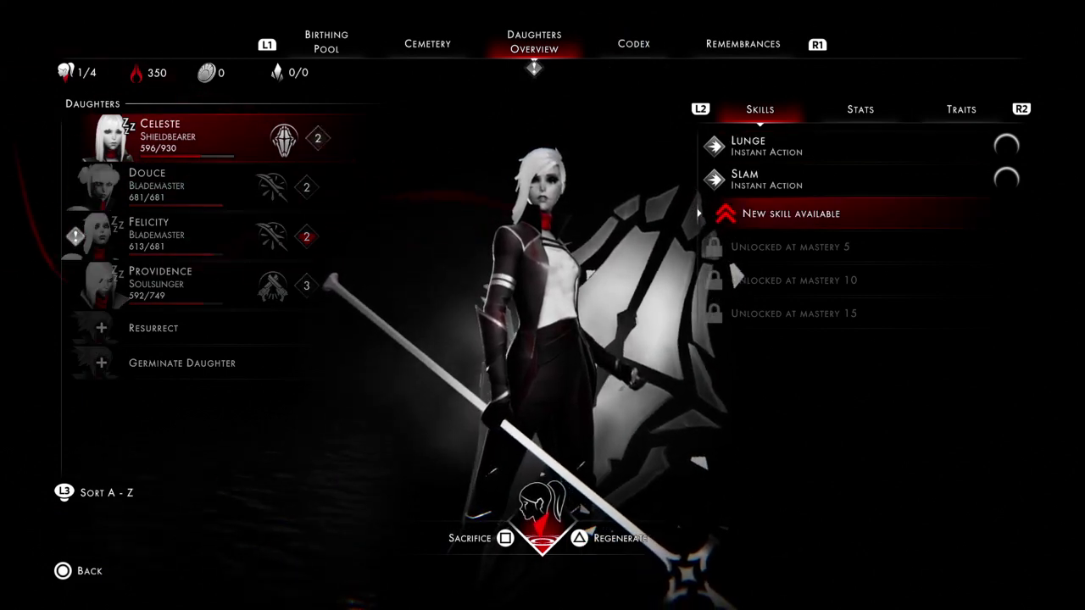
{"action": "key", "text": "Return"}
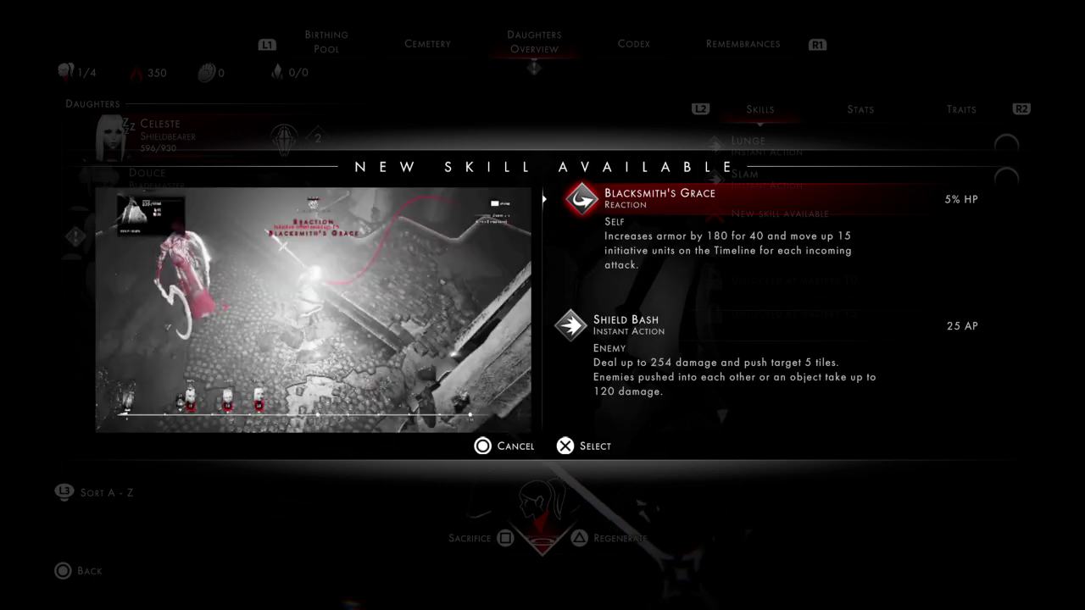
{"action": "key", "text": "Down"}
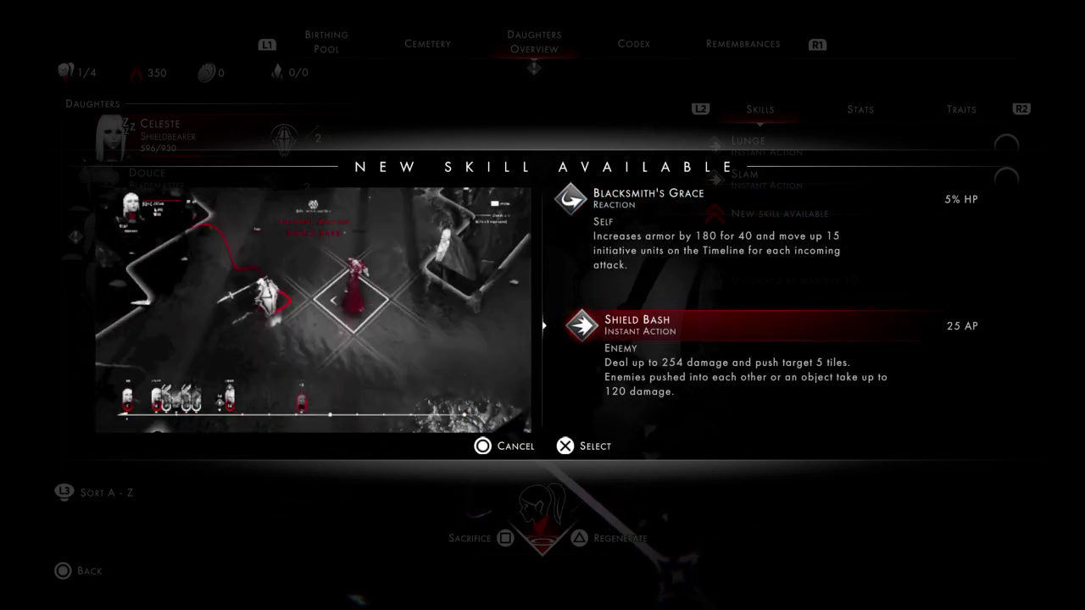
{"action": "key", "text": "Return"}
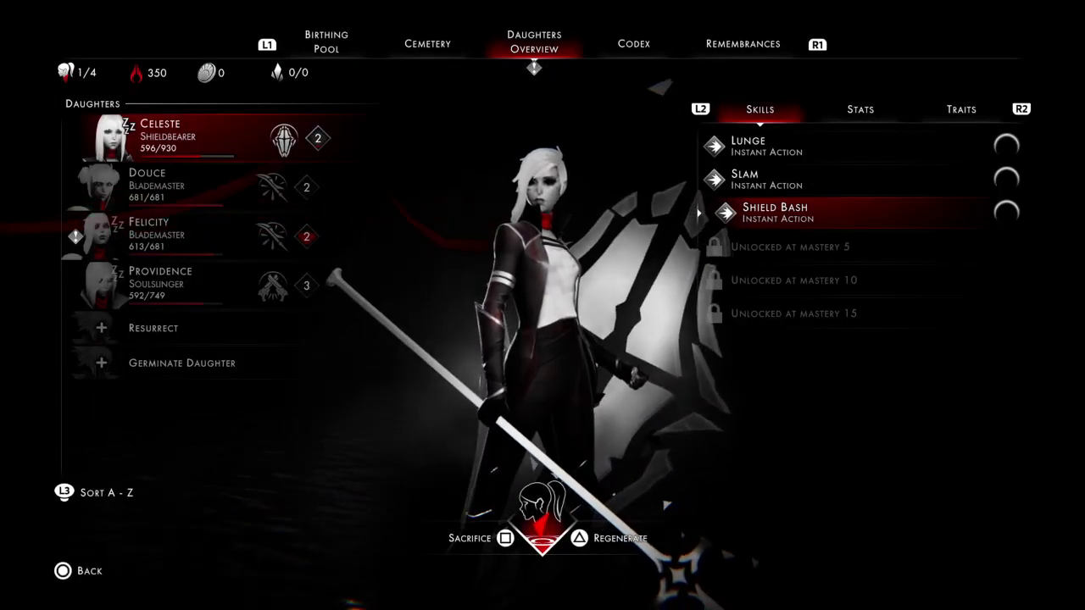
{"action": "key", "text": "Escape"}
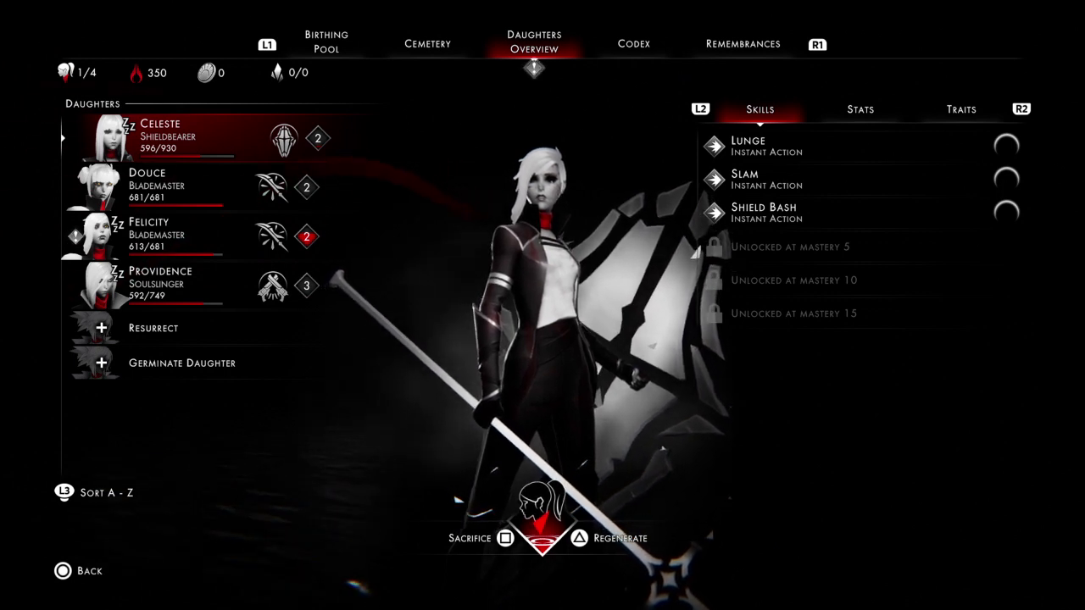
Equip the Departure memory on Celeste's Lunge, dropping resources from 350 to 250
{"action": "key", "text": "Down"}
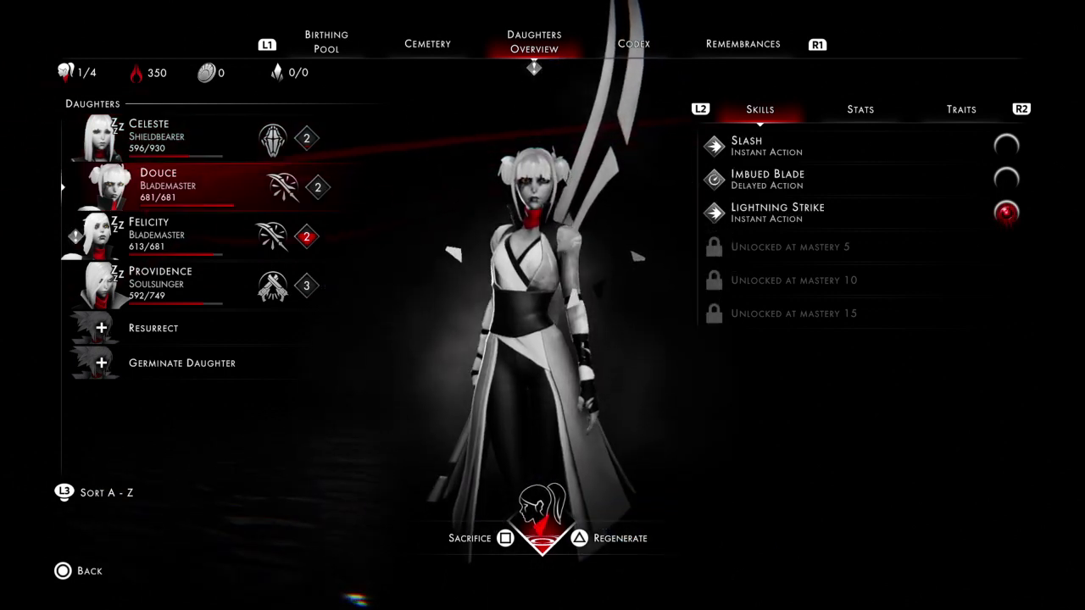
{"action": "key", "text": "Up"}
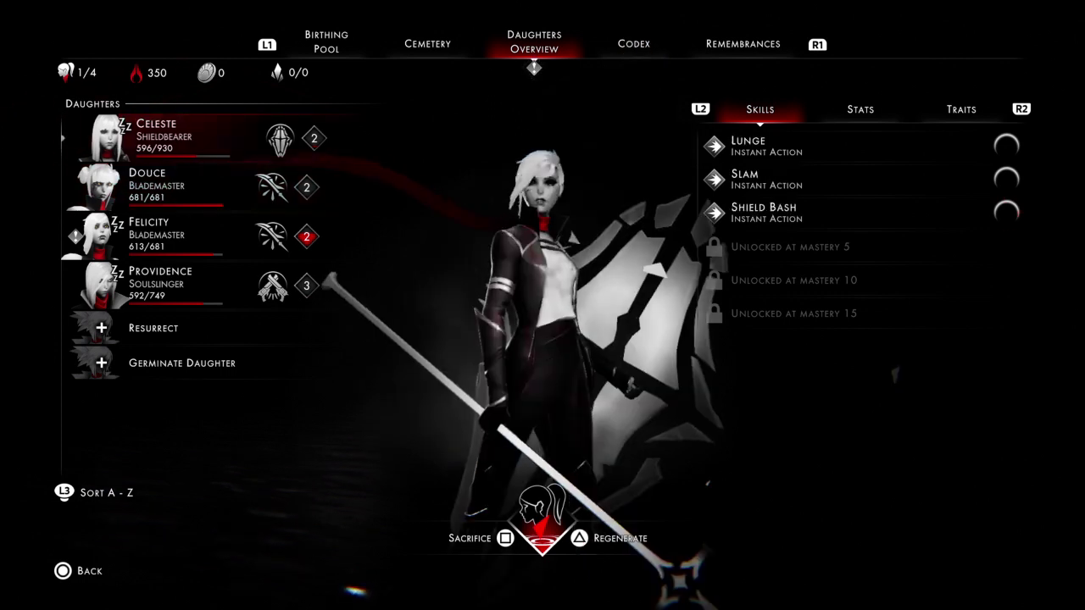
{"action": "key", "text": "Right"}
{"action": "key", "text": "Down"}
{"action": "key", "text": "Down"}
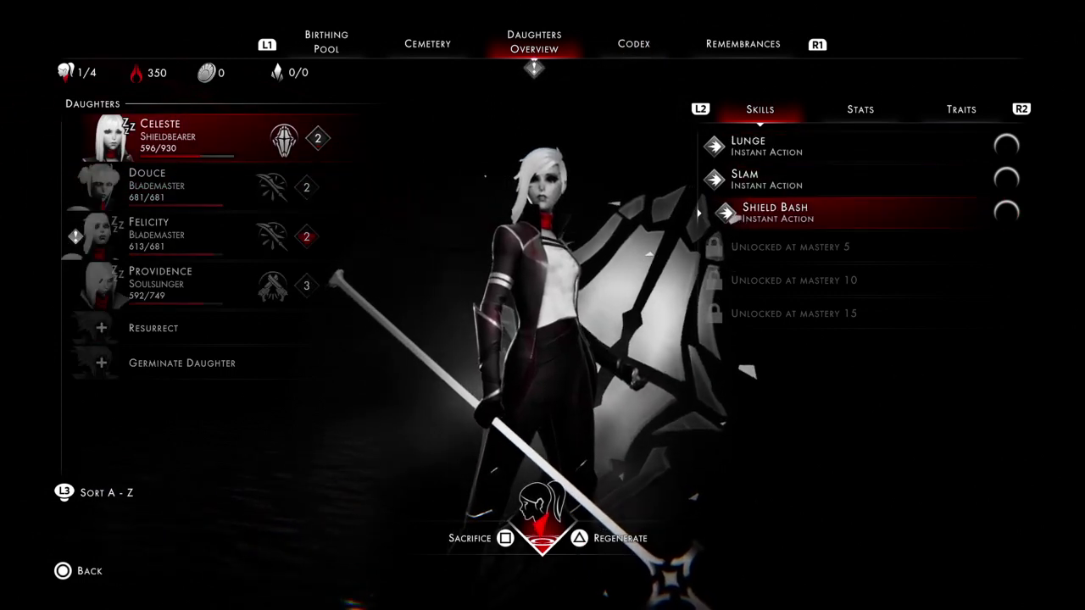
{"action": "key", "text": "Up"}
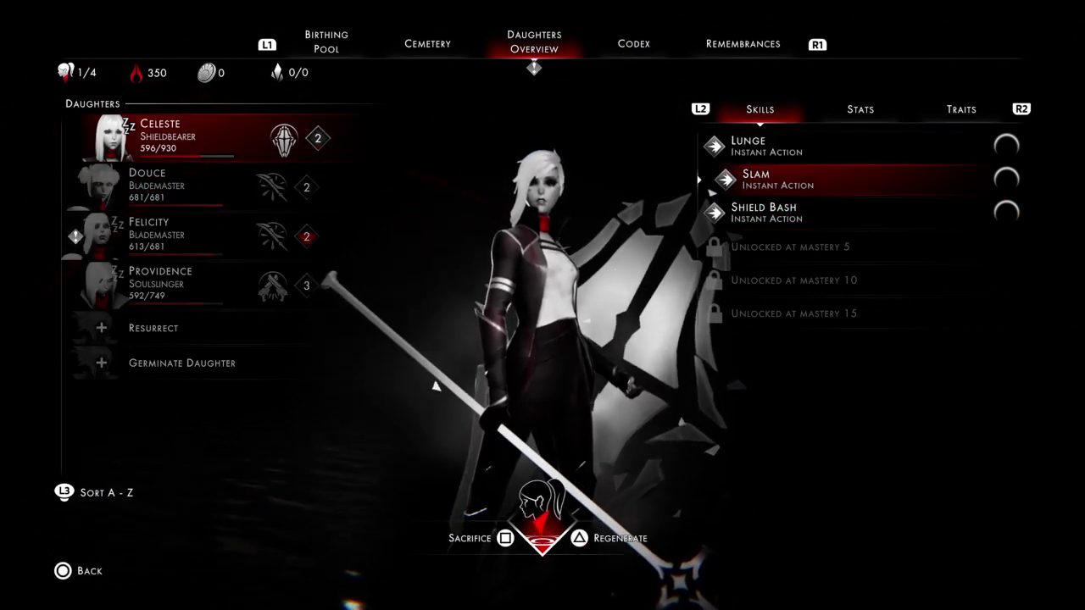
{"action": "key", "text": "Up"}
{"action": "key", "text": "Return"}
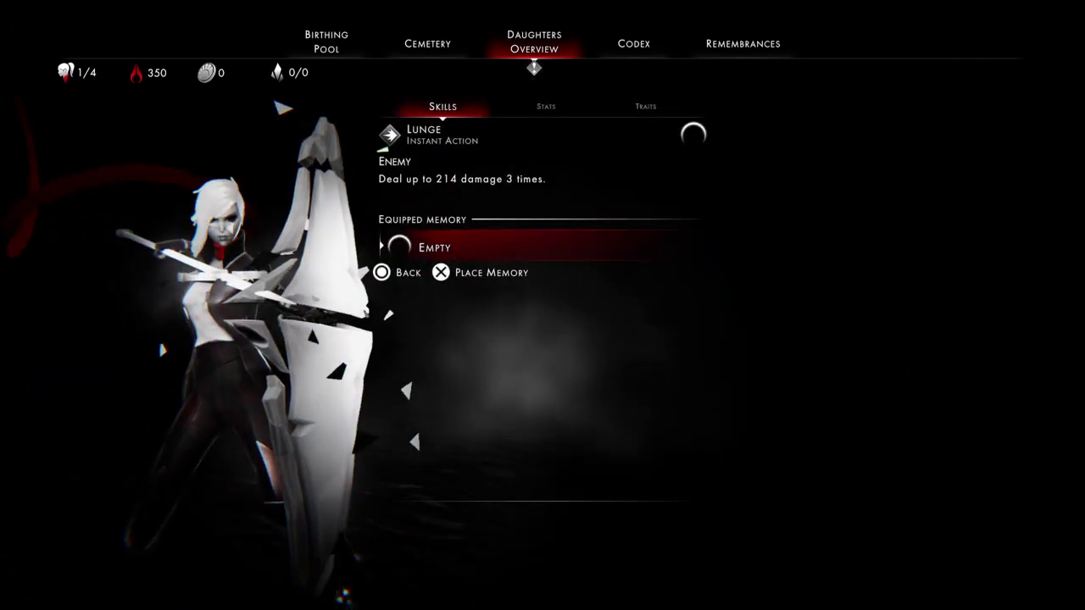
{"action": "key", "text": "Return"}
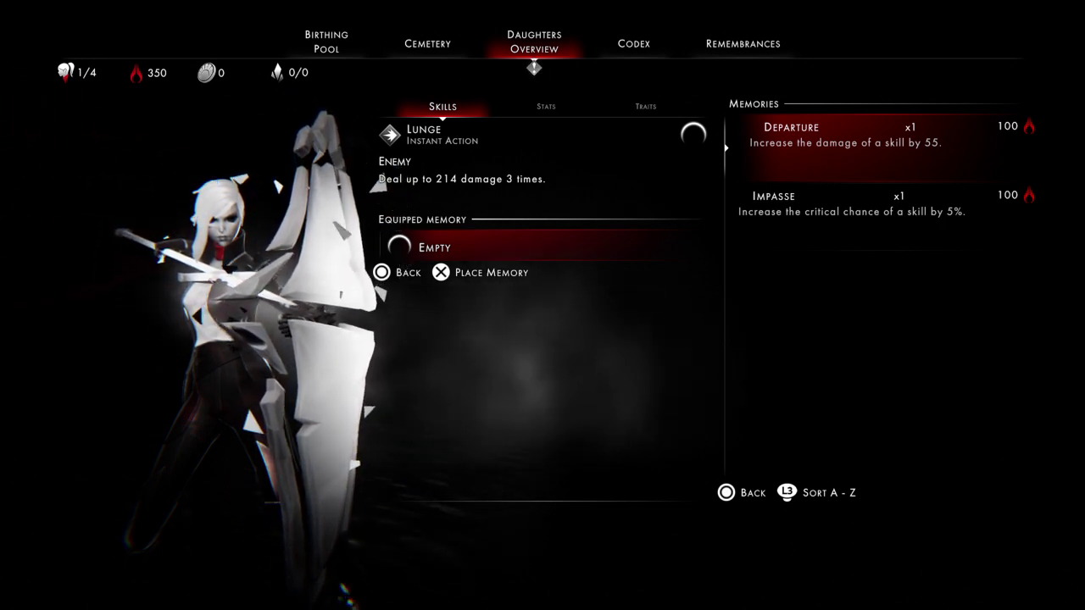
{"action": "key", "text": "Return"}
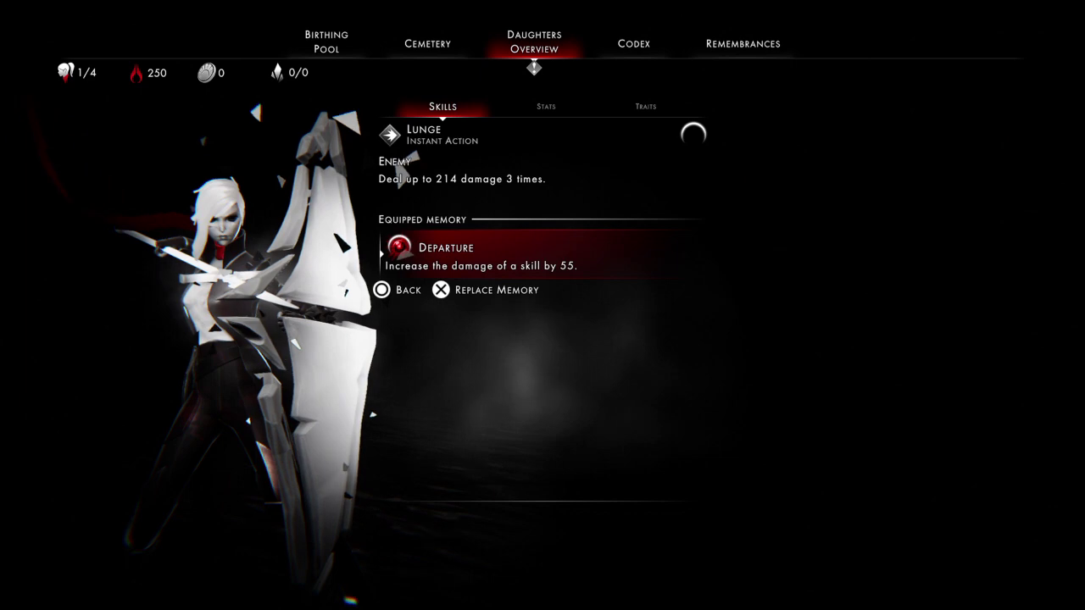
{"action": "key", "text": "Escape"}
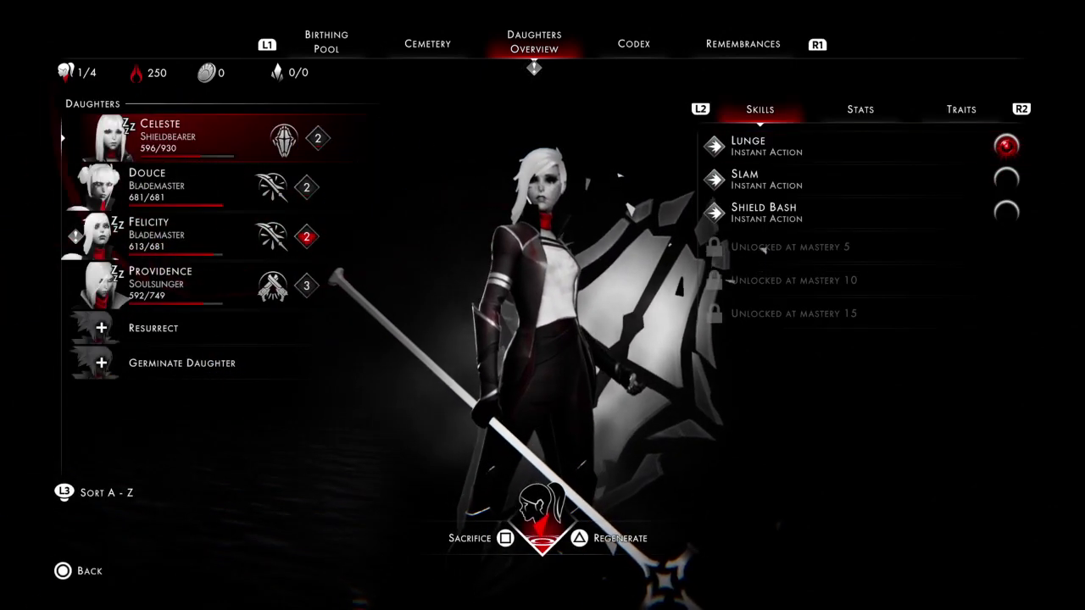
Select Felicity and browse her skills to find Slash
{"action": "key", "text": "Down"}
{"action": "key", "text": "Down"}
{"action": "key", "text": "Right"}
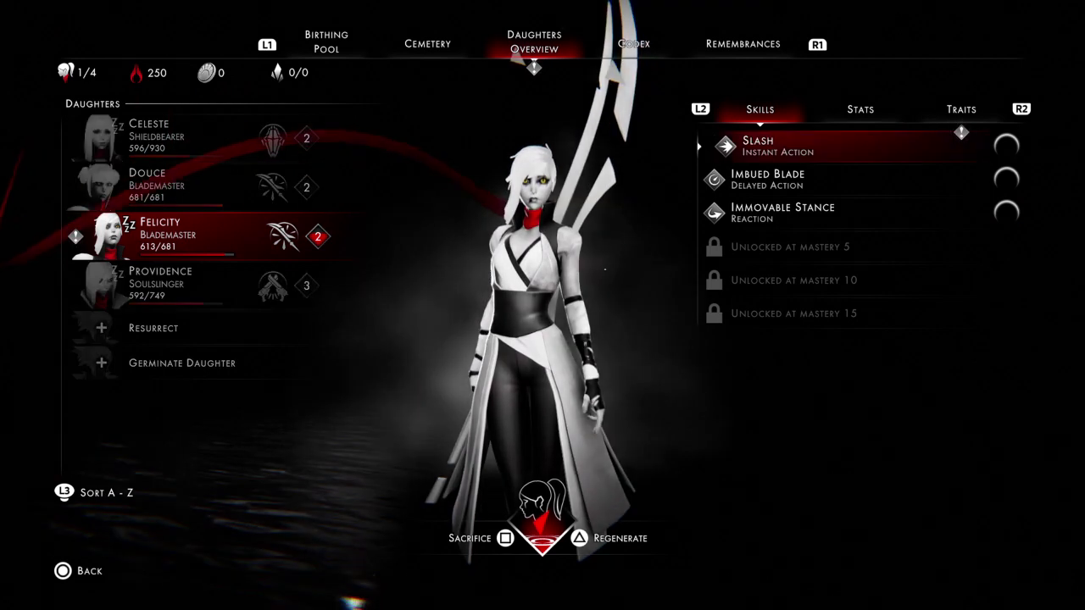
{"action": "key", "text": "Down"}
{"action": "key", "text": "Up"}
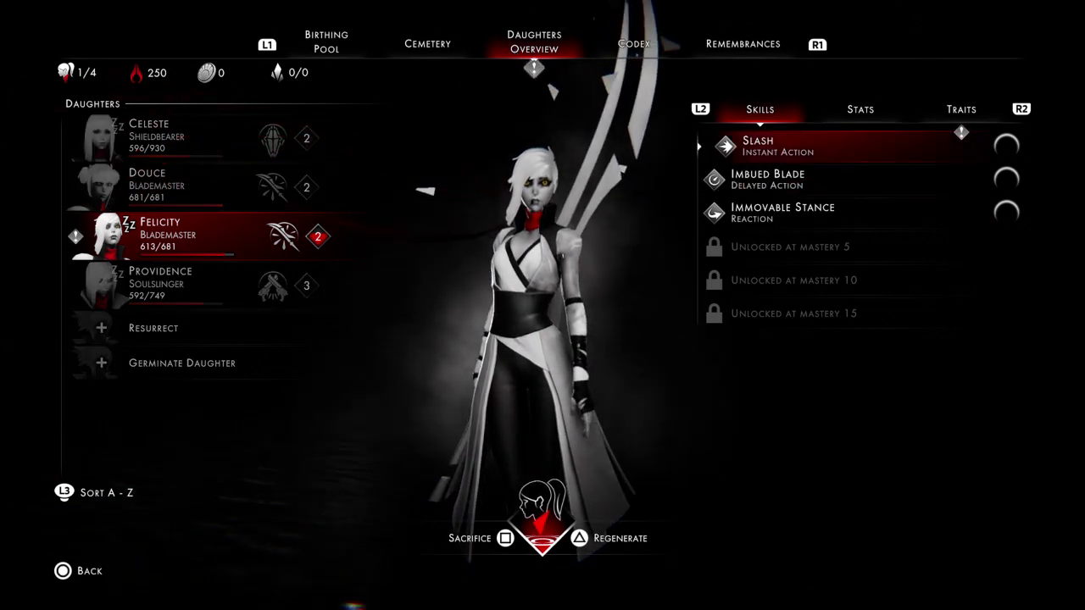
{"action": "key", "text": "Left"}
{"action": "key", "text": "Down"}
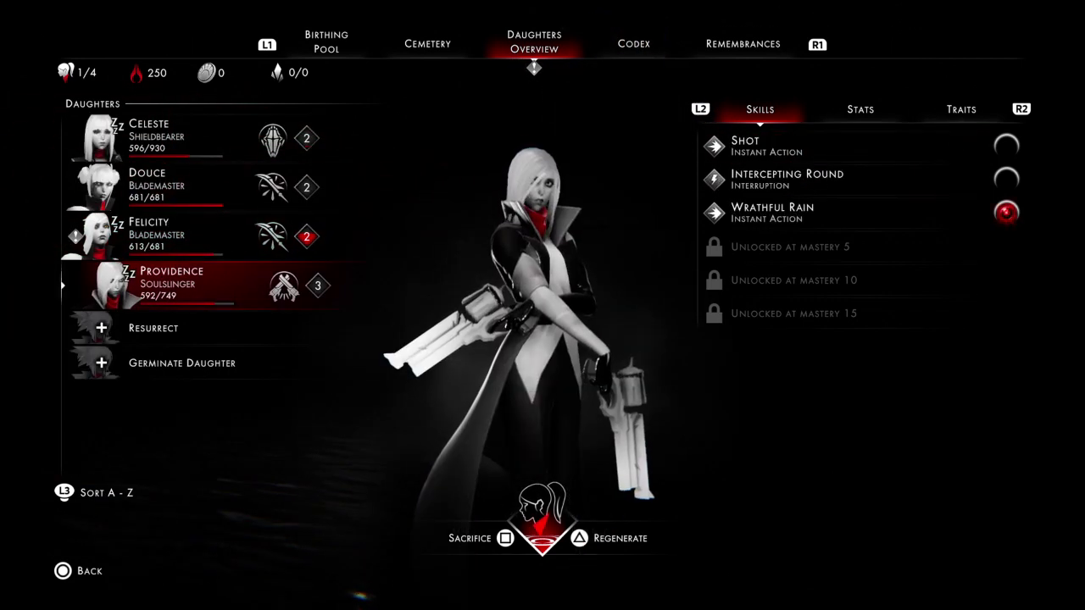
Equip the Impasse memory on Felicity's Slash, dropping resources to 150
{"action": "key", "text": "Up"}
{"action": "key", "text": "Up"}
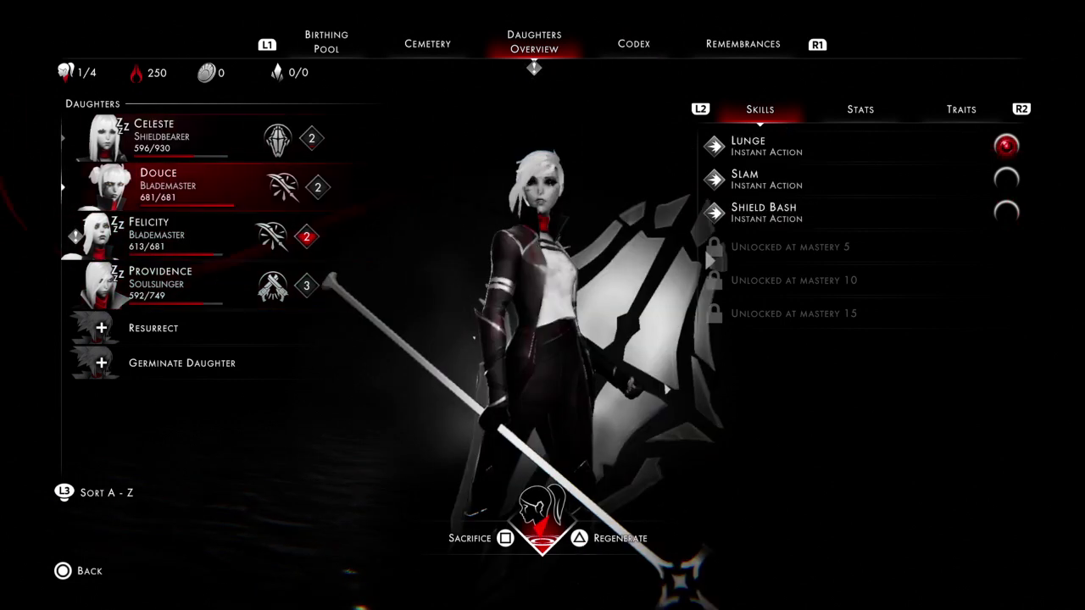
{"action": "key", "text": "Up"}
{"action": "key", "text": "Down"}
{"action": "key", "text": "Down"}
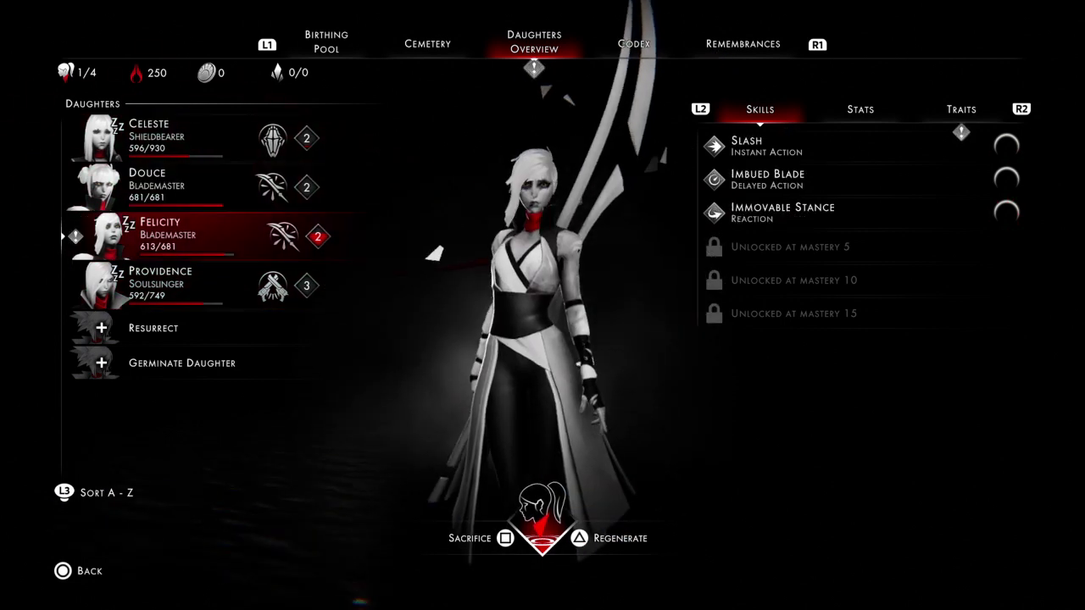
{"action": "key", "text": "Right"}
{"action": "key", "text": "Return"}
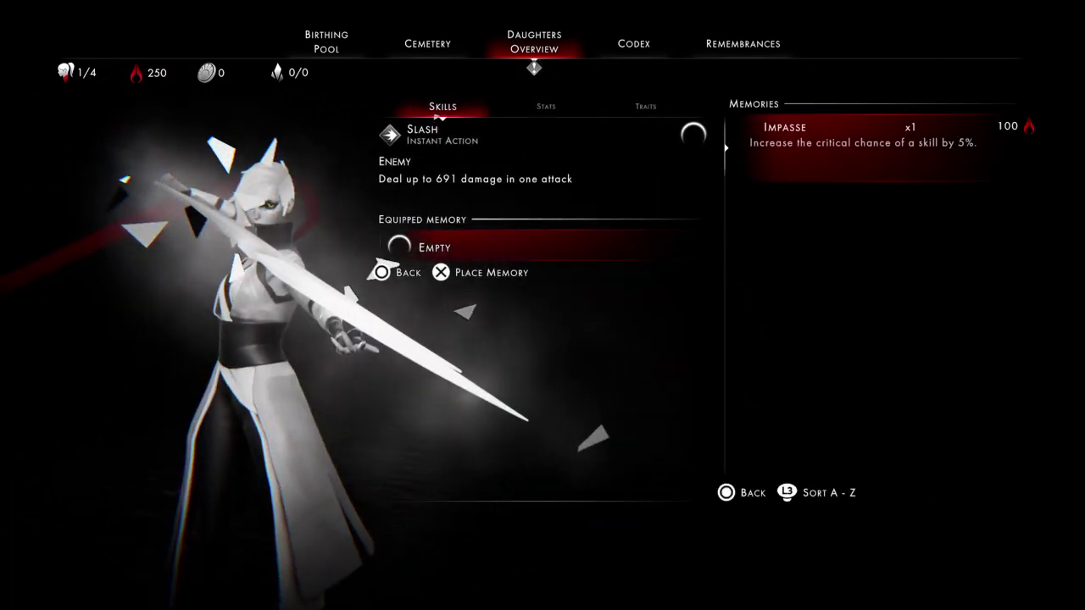
{"action": "key", "text": "Return"}
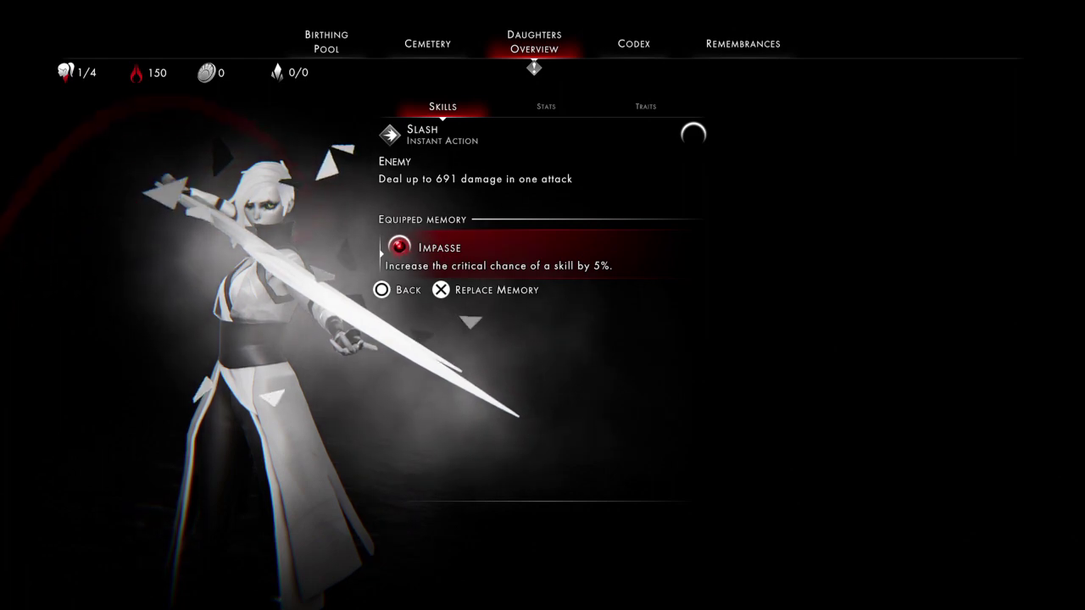
{"action": "left_click", "coordinate": [406, 291]}
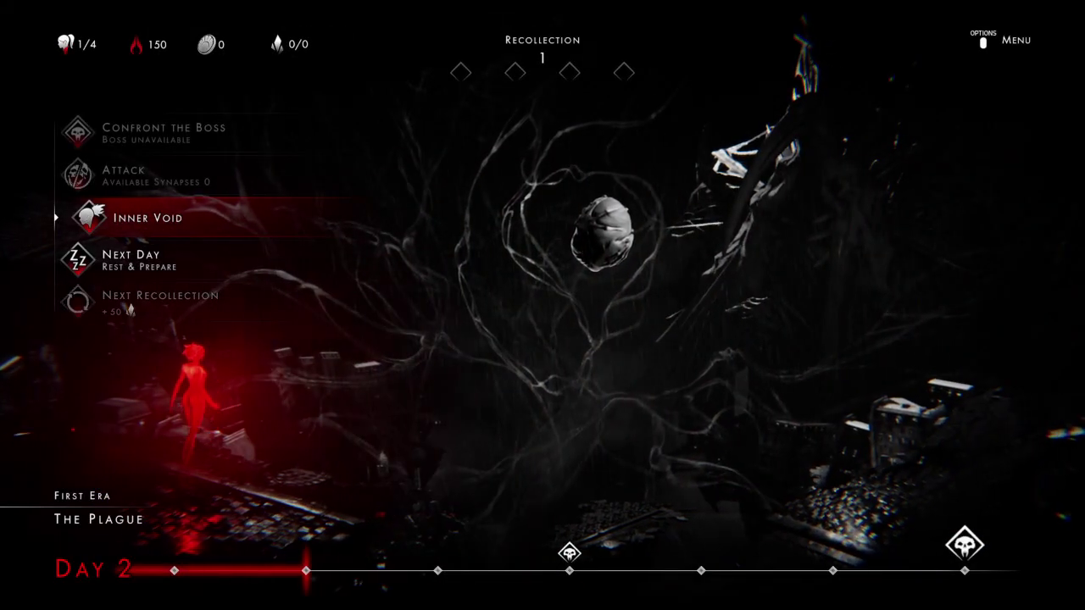
Exit Daughters Overview and highlight Next Recollection in the Day 2 hub menu
{"action": "key", "text": "Return"}
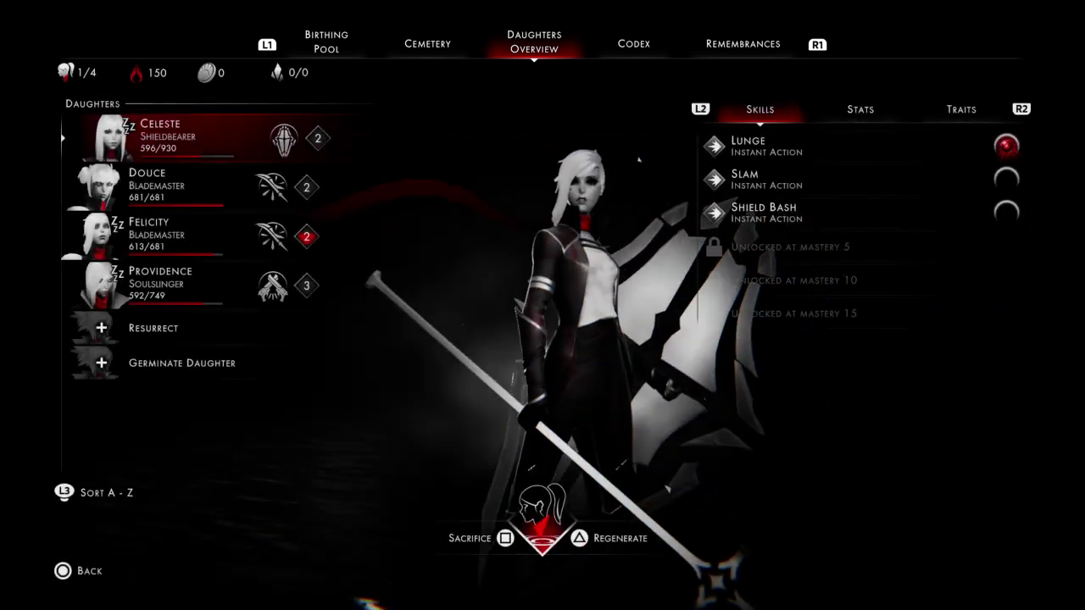
{"action": "key", "text": "Escape"}
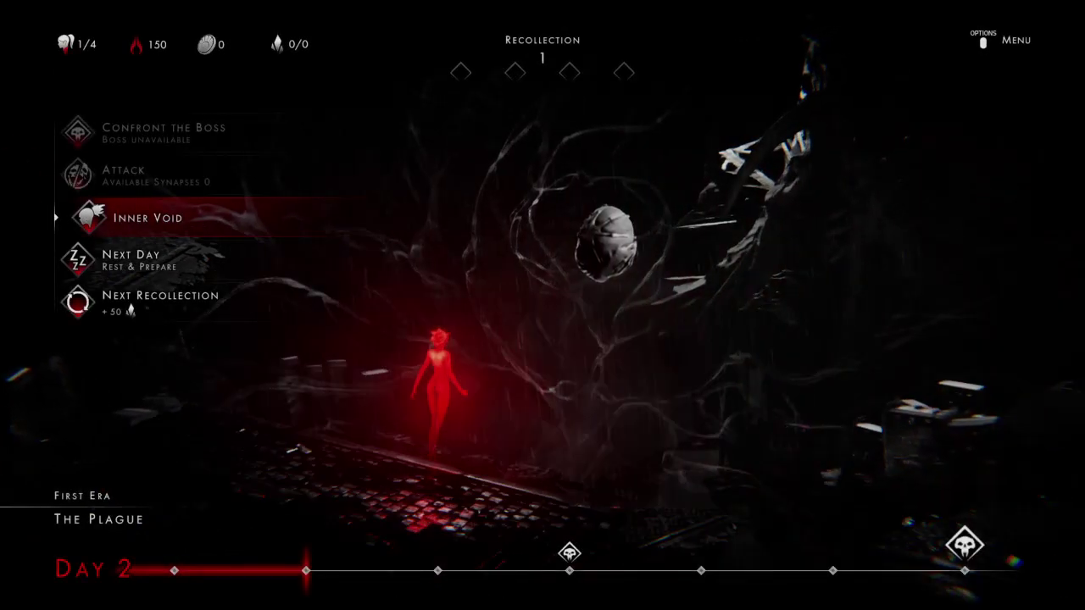
{"action": "key", "text": "Down"}
{"action": "key", "text": "Down"}
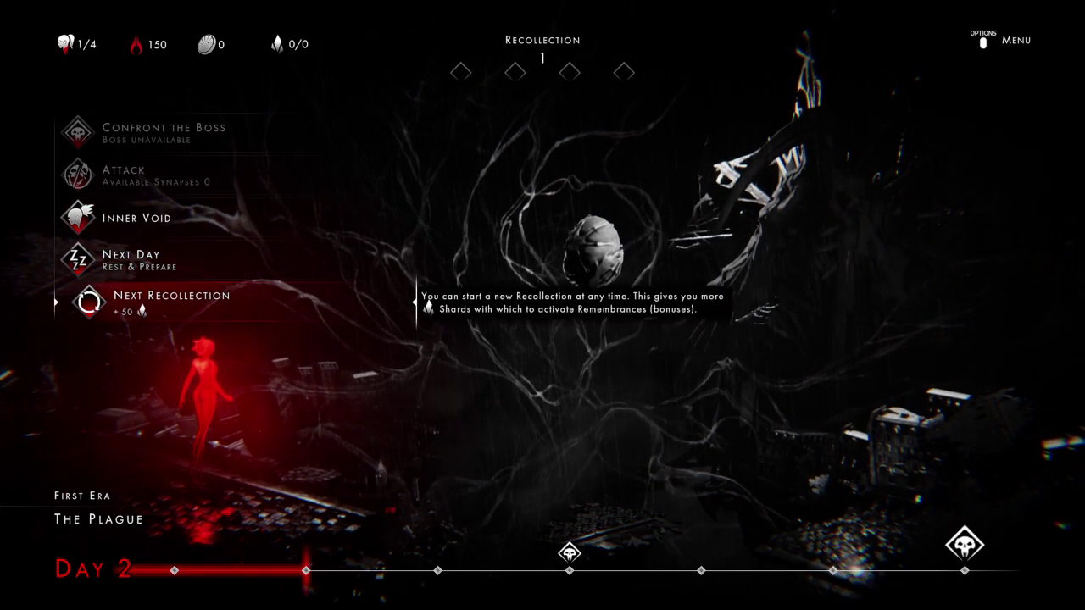
{"action": "key", "text": "Up"}
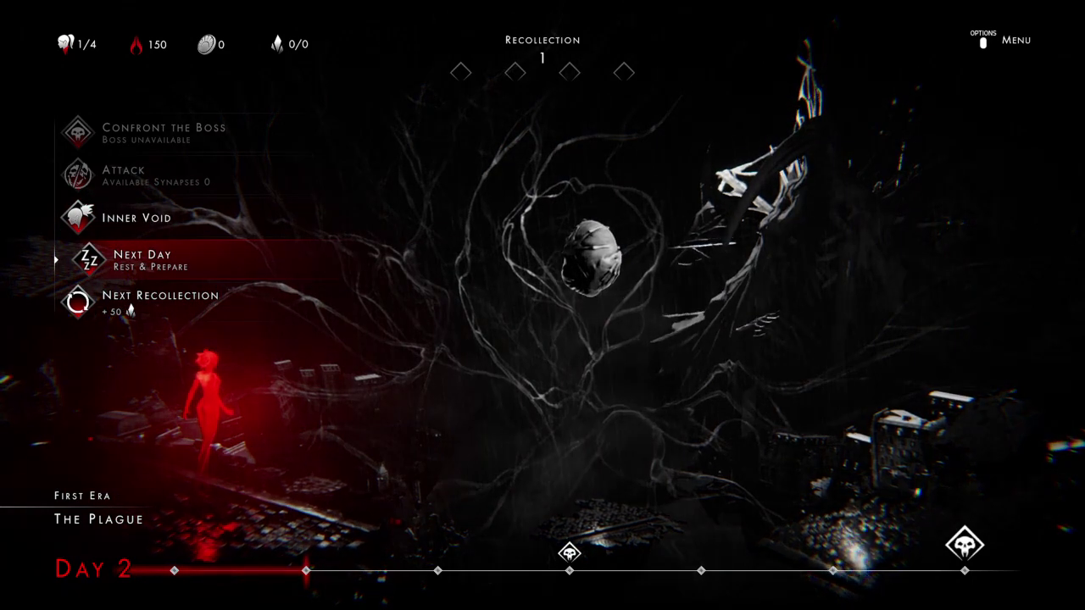
{"action": "key", "text": "Down"}
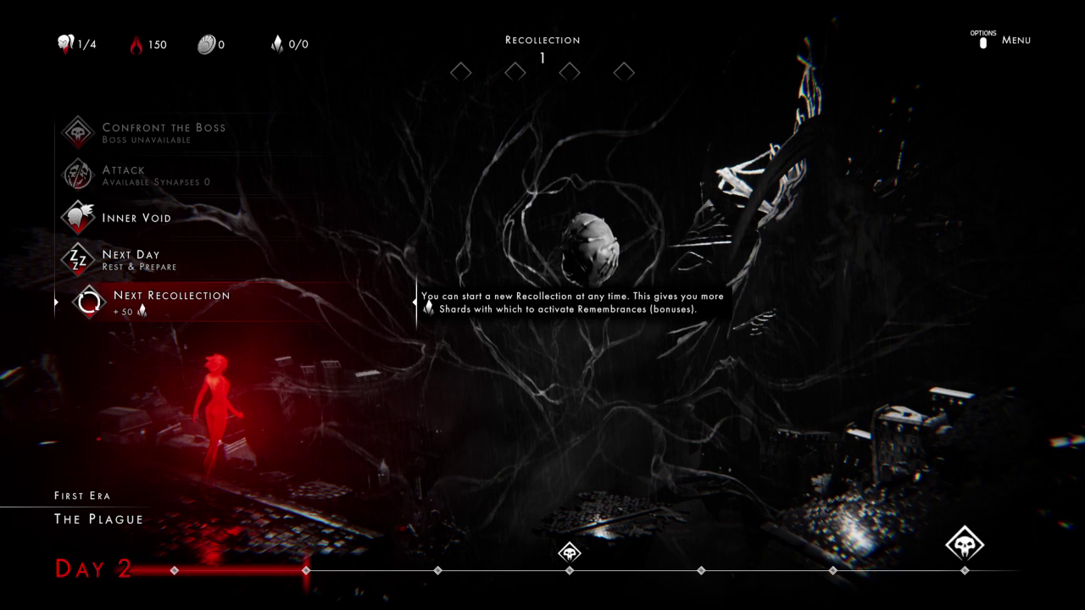
{"action": "key", "text": "Up"}
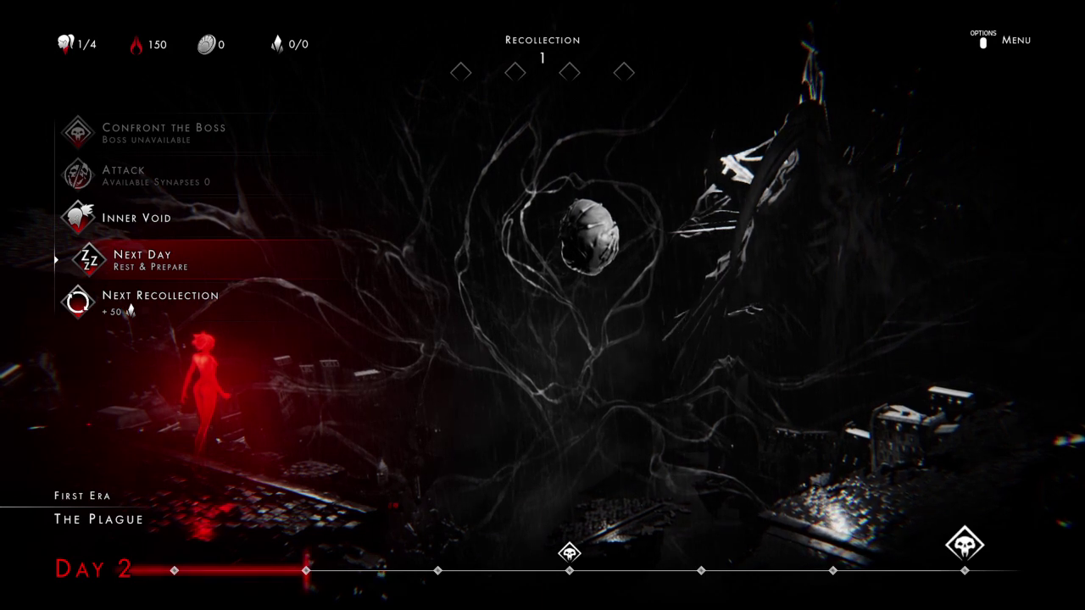
{"action": "key", "text": "Down"}
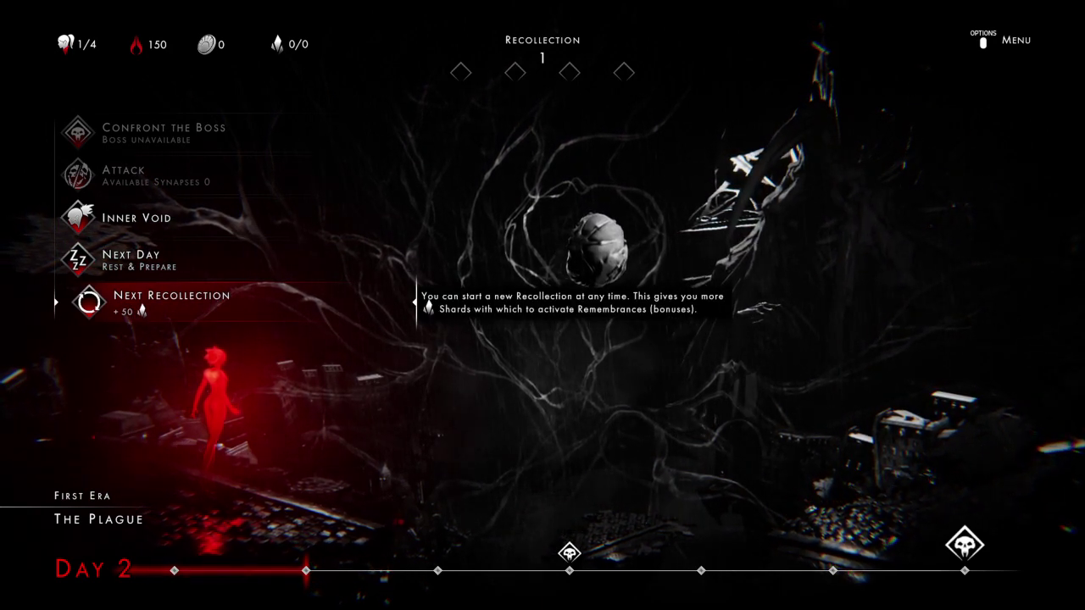
End the Recollection, reaching the We Lost summary with 50 Shards awarded
{"action": "key", "text": "Return"}
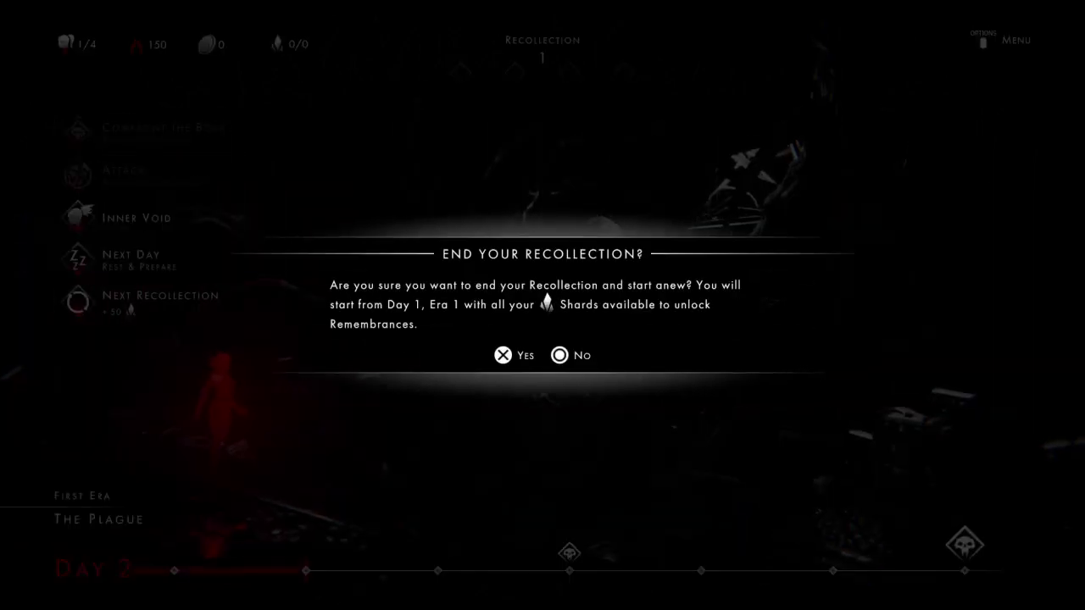
{"action": "key", "text": "Escape"}
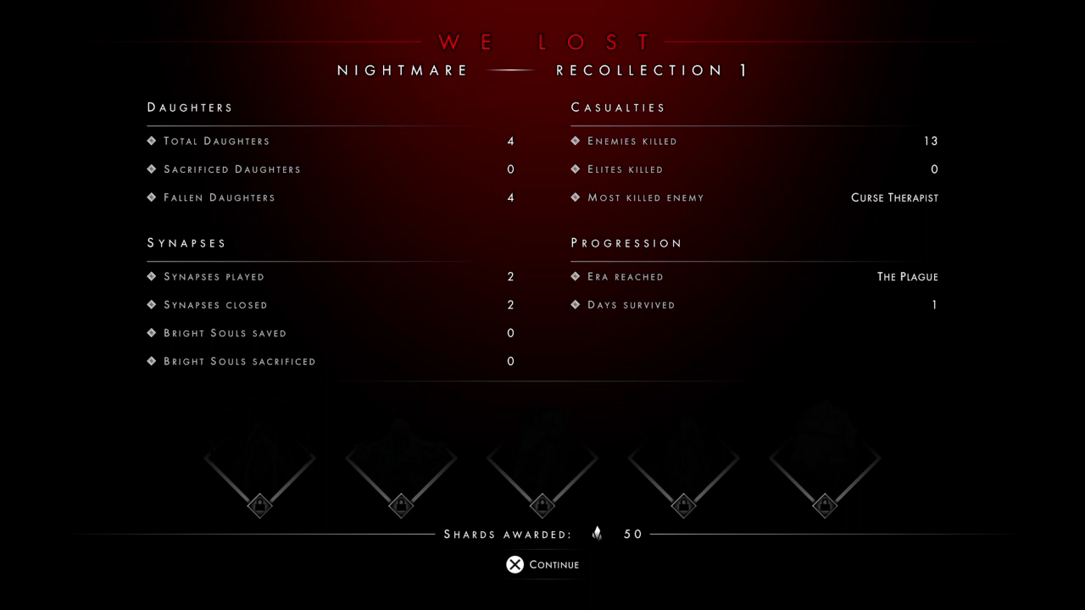
Keep Damaged Left Eyeball active and validate to begin Recollection 2 on Day 1
{"action": "key", "text": "Return"}
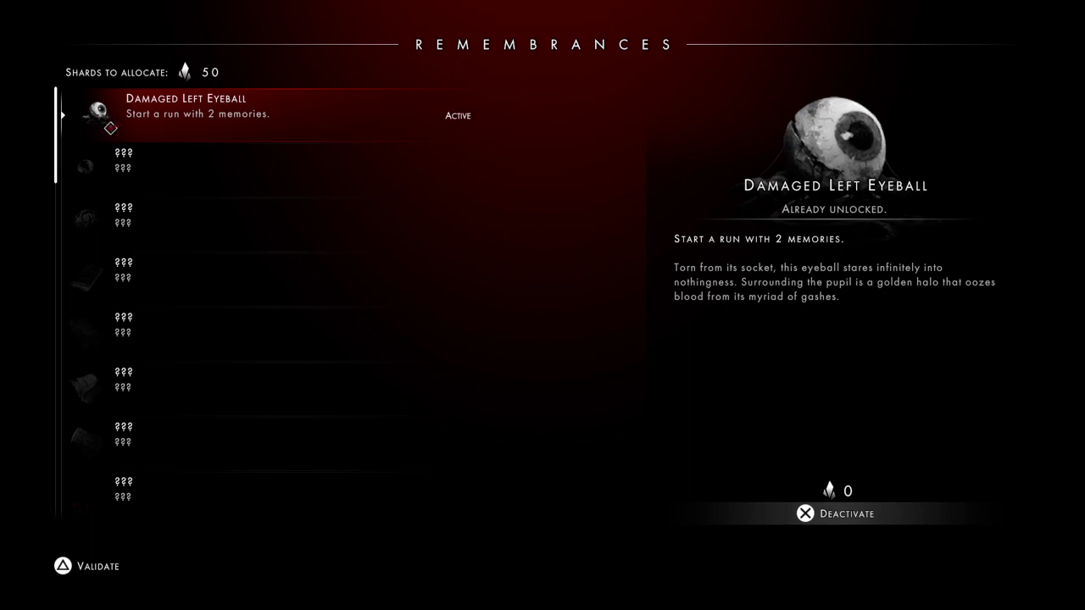
{"action": "key", "text": "Down"}
{"action": "key", "text": "Up"}
{"action": "key", "text": "Return"}
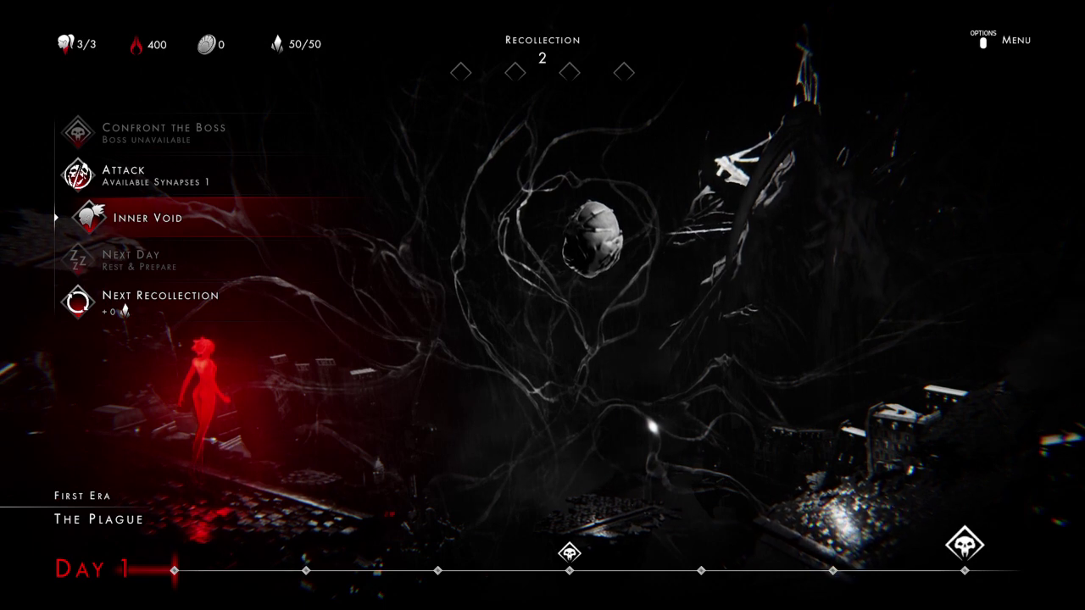
Open Celeste's Slash memories list and close it without placing a memory
{"action": "key", "text": "Up"}
{"action": "key", "text": "Down"}
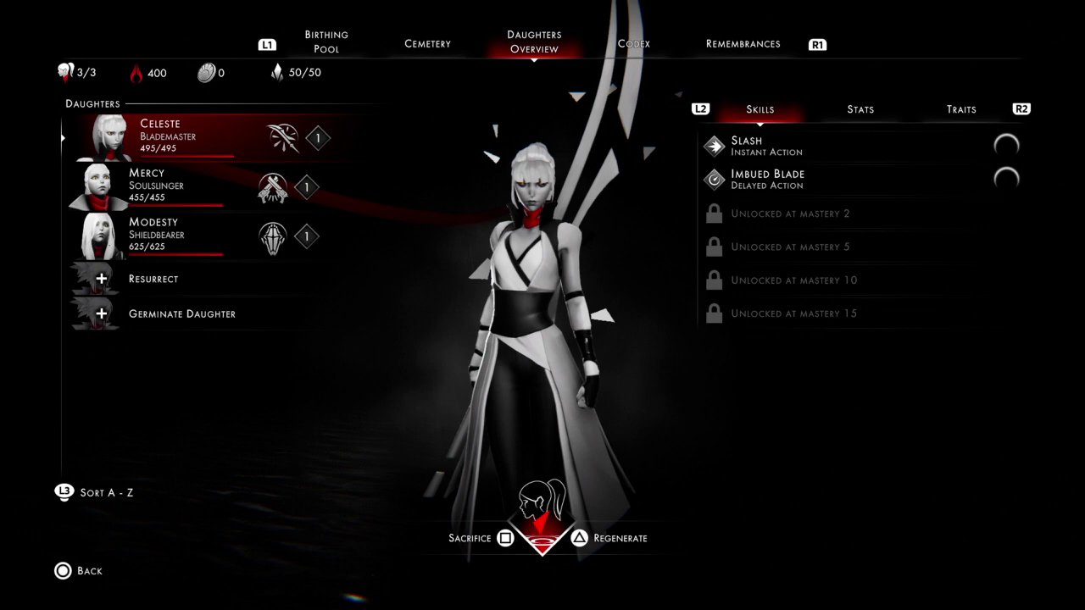
{"action": "key", "text": "Down"}
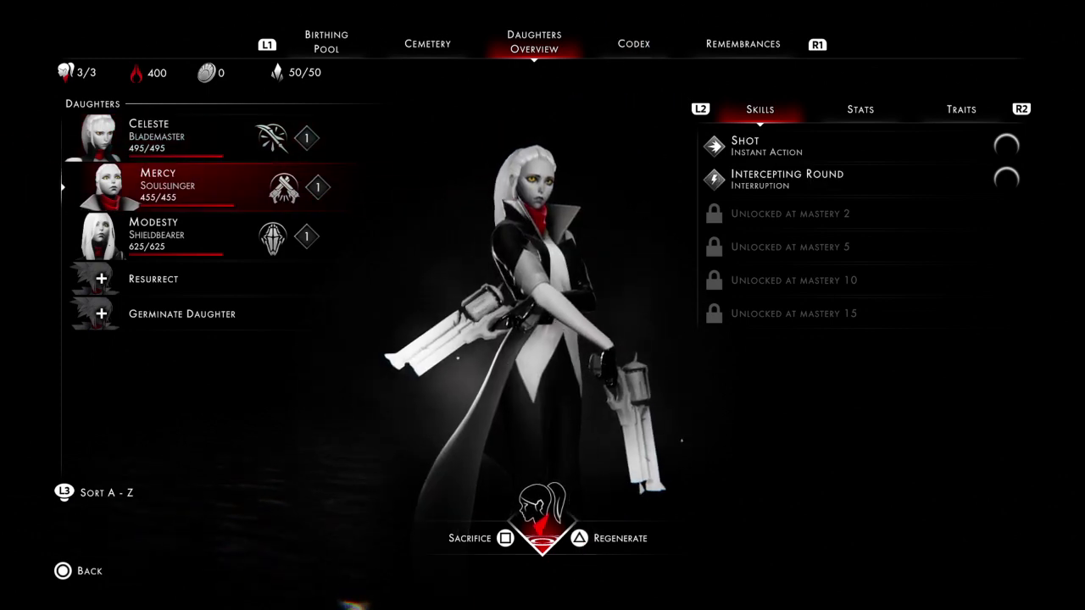
{"action": "key", "text": "Up"}
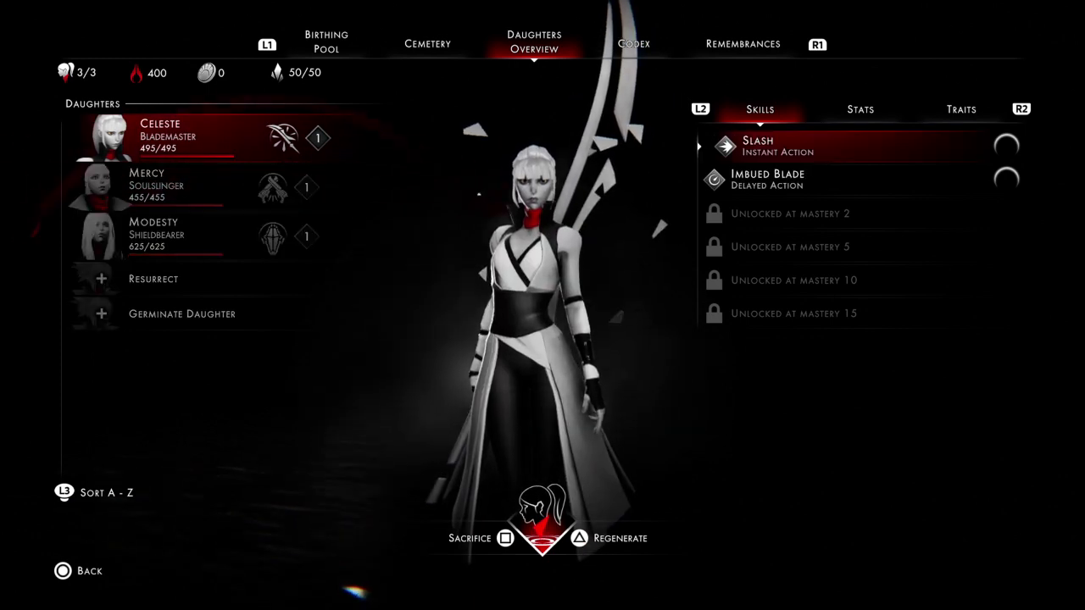
{"action": "key", "text": "Return"}
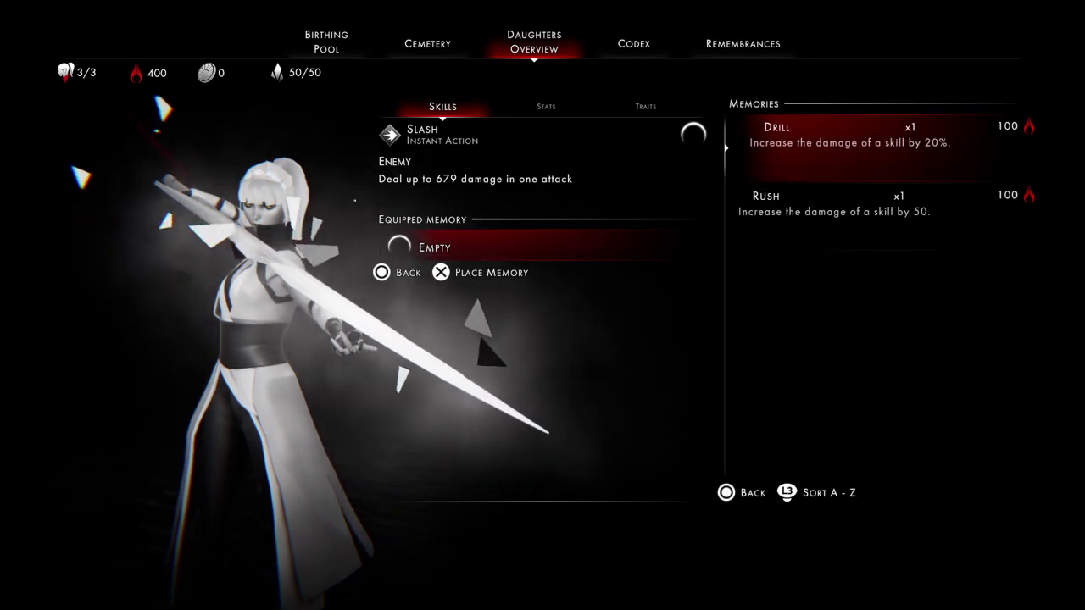
{"action": "key", "text": "Escape"}
{"action": "key", "text": "Escape"}
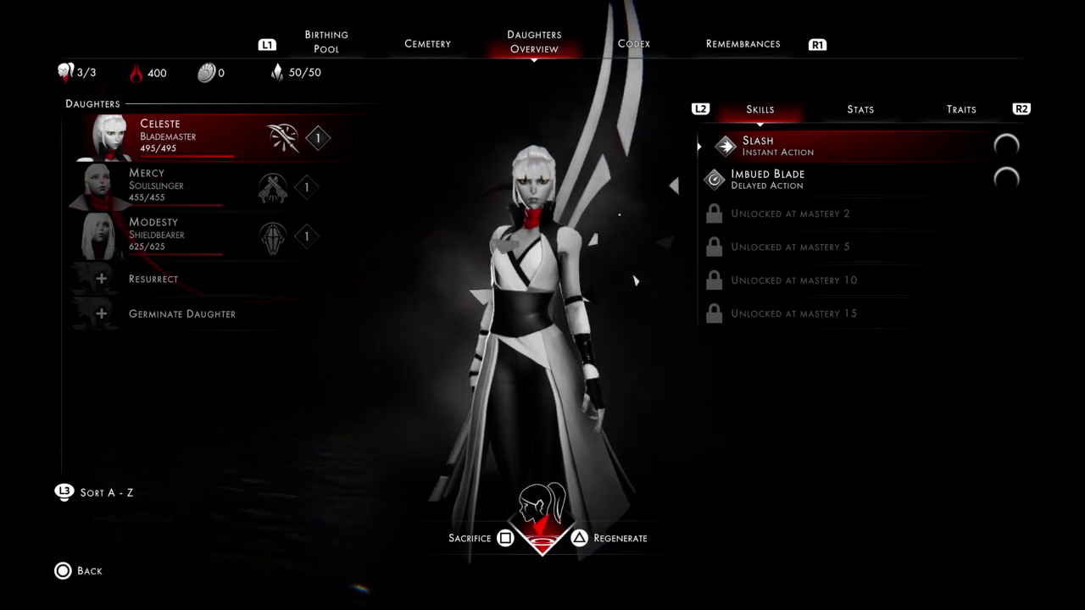
Leave Celeste's skills and switch to the Cemetery of fallen daughters
{"action": "key", "text": "Down"}
{"action": "key", "text": "Escape"}
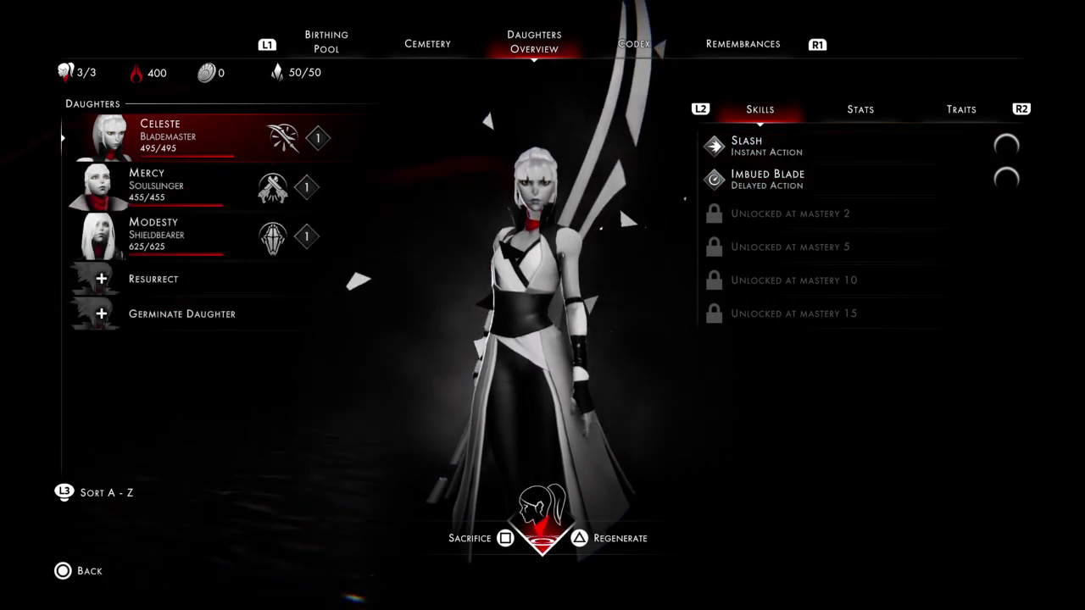
{"action": "key", "text": "Down"}
{"action": "key", "text": "Down"}
{"action": "key", "text": "Down"}
{"action": "key", "text": "q"}
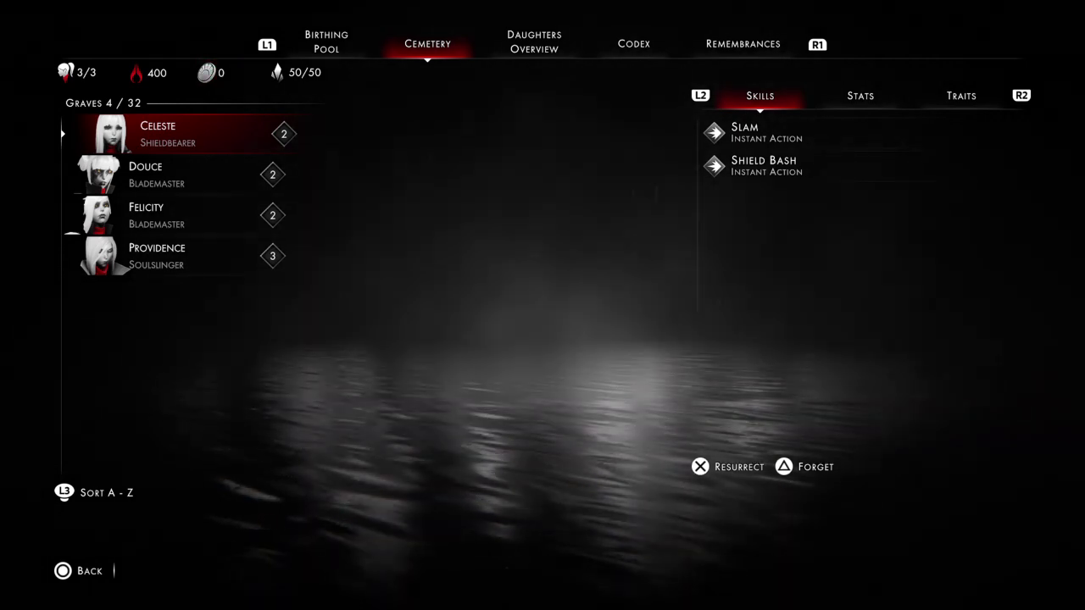
Browse the graves of Celeste, Douce, Felicity and Providence, then return to Daughters Overview
{"action": "key", "text": "Return"}
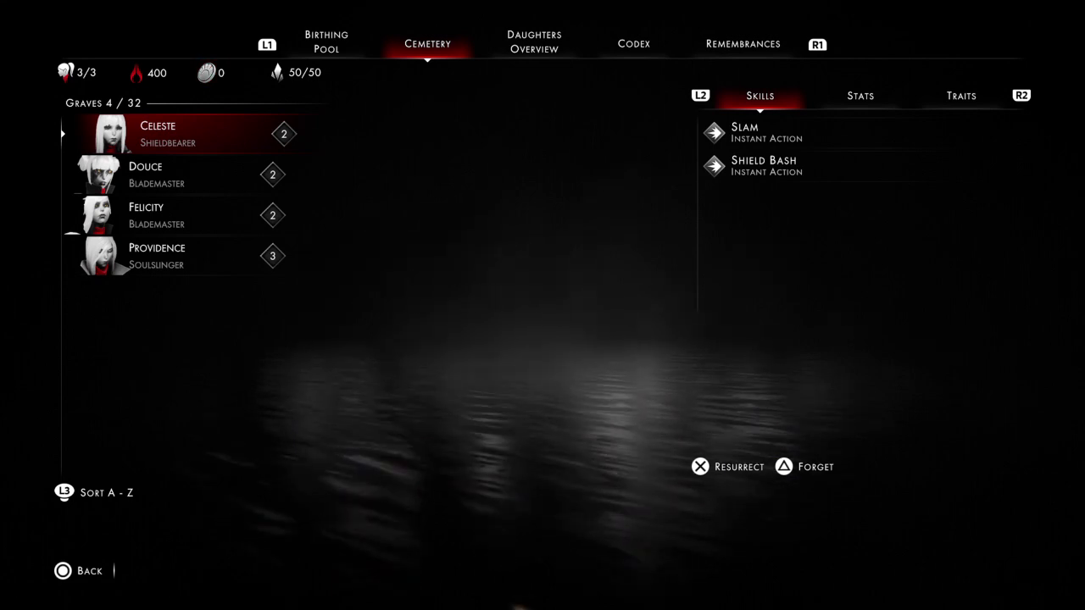
{"action": "key", "text": "Down"}
{"action": "key", "text": "Down"}
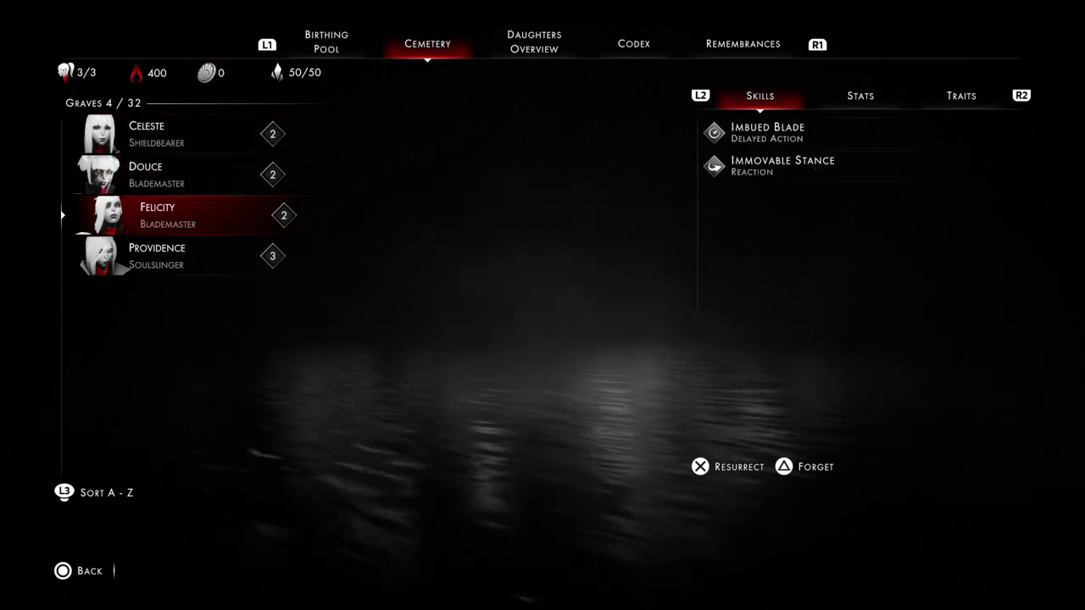
{"action": "key", "text": "Down"}
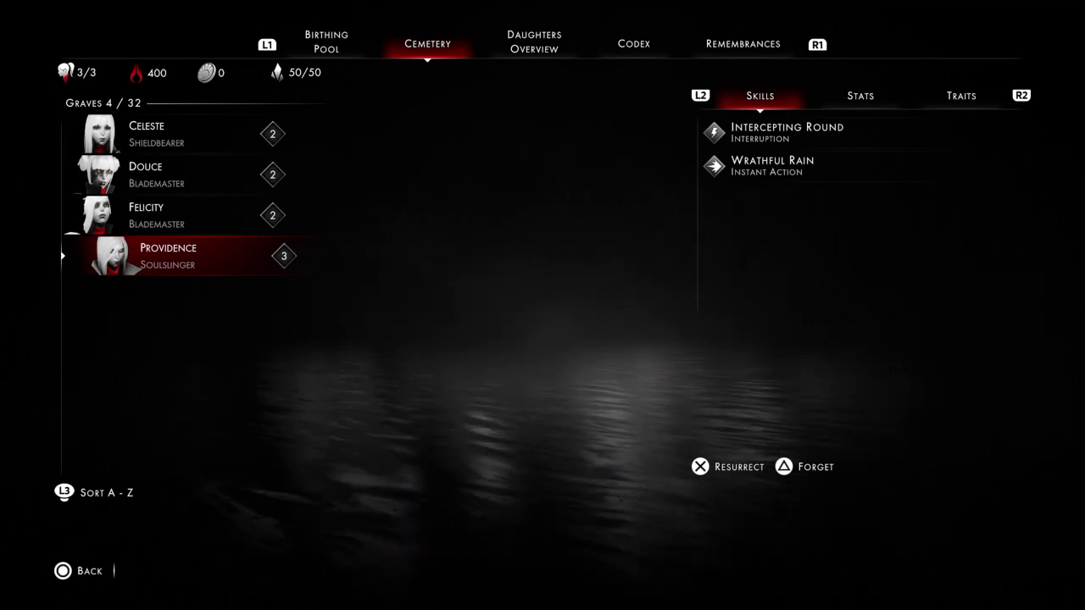
{"action": "key", "text": "e"}
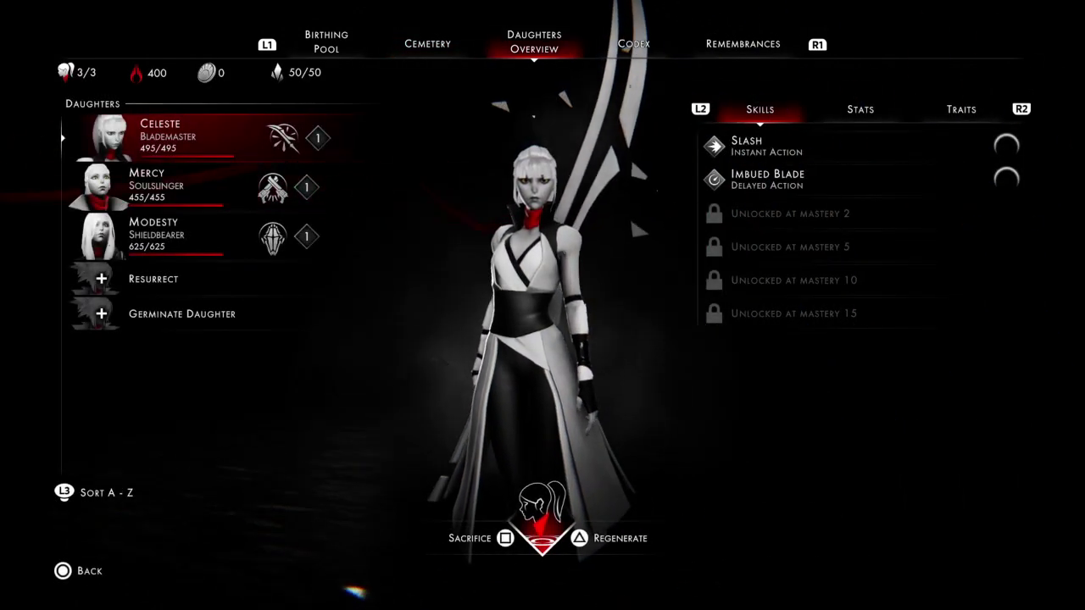
Return to the Day 1 map and enter the Inner Void
{"action": "key", "text": "q"}
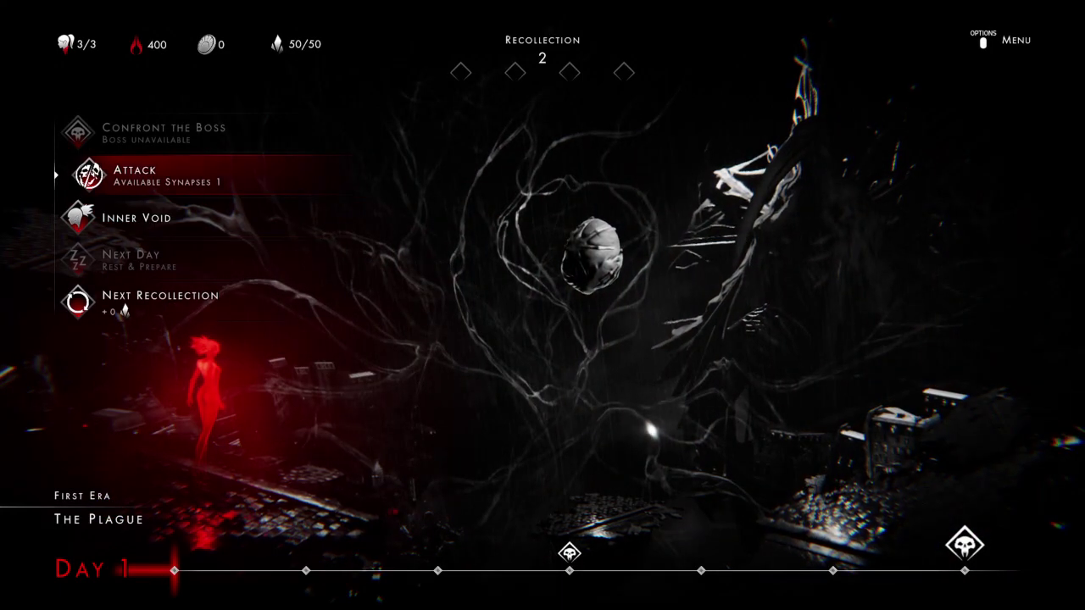
{"action": "key", "text": "Up"}
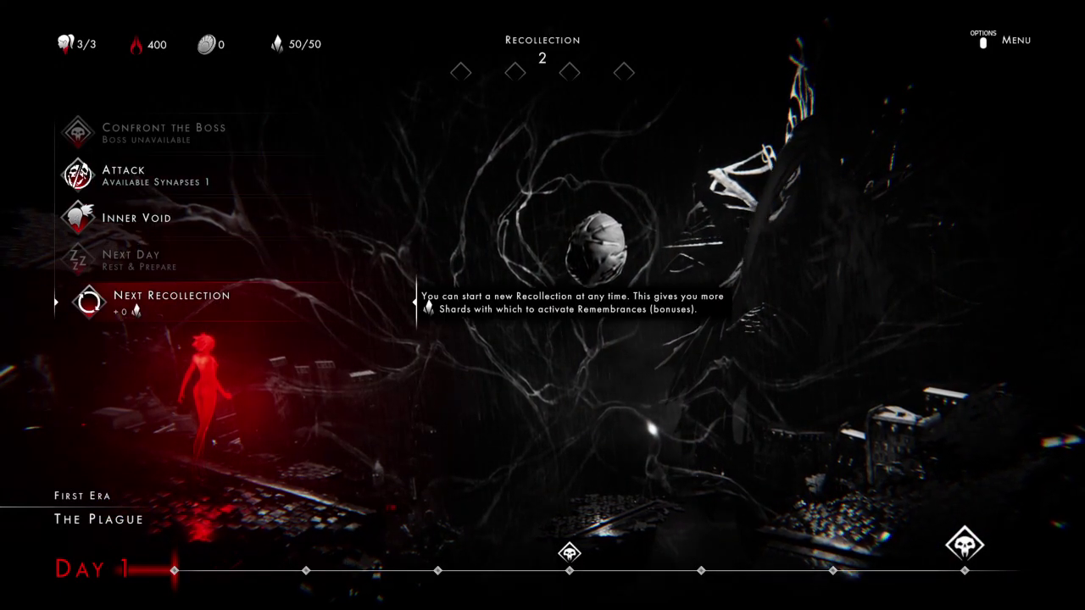
{"action": "key", "text": "Up"}
{"action": "key", "text": "Up"}
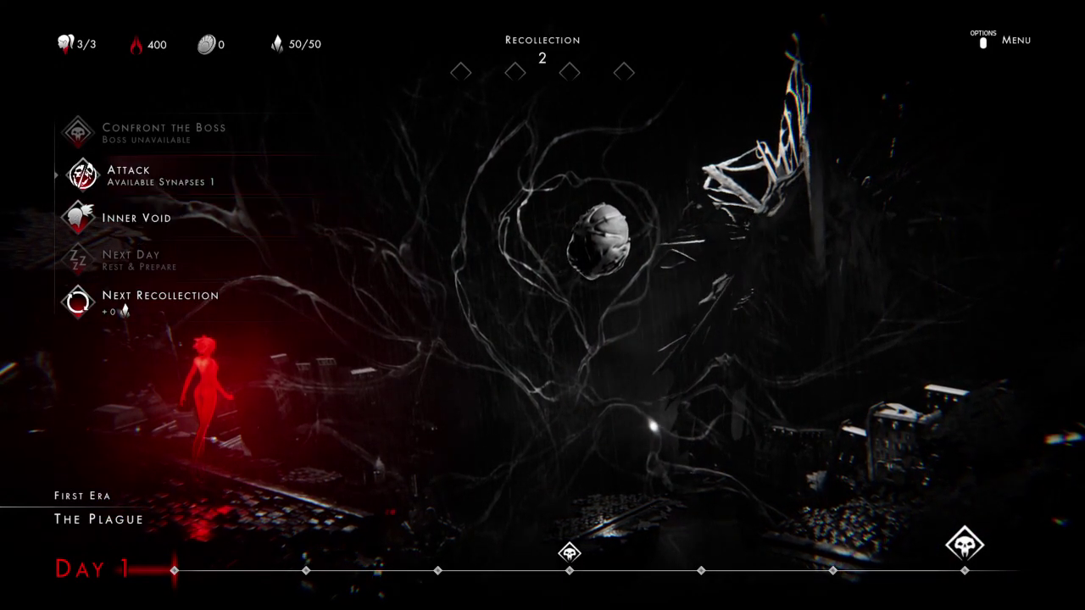
{"action": "key", "text": "Down"}
{"action": "key", "text": "Return"}
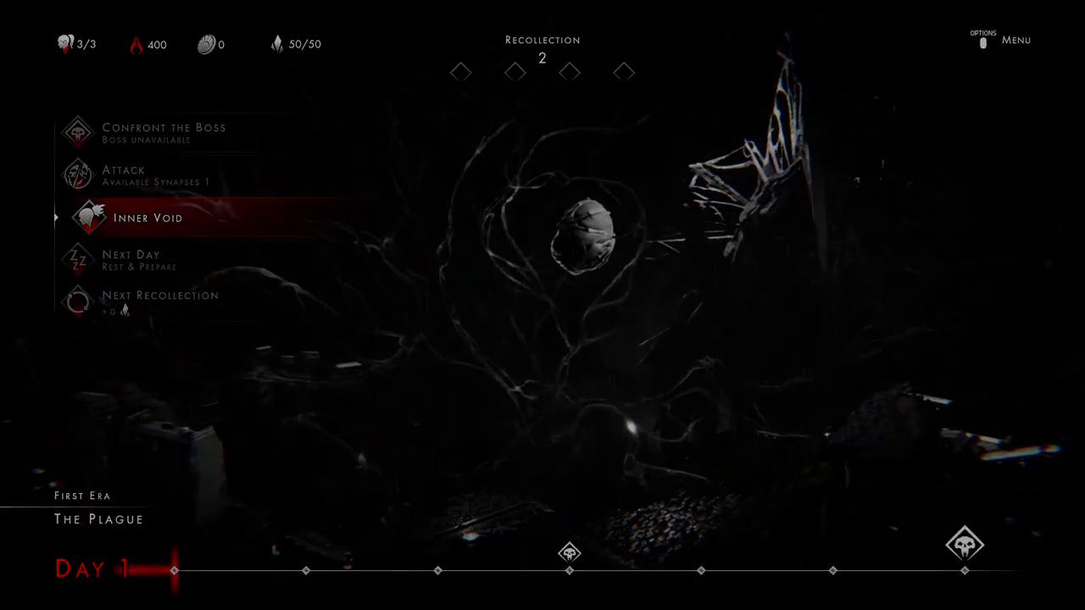
Read the Impasse entry in Codex Memories, browse Events and Characters, and reach the Cemetery
{"action": "key", "text": "Right"}
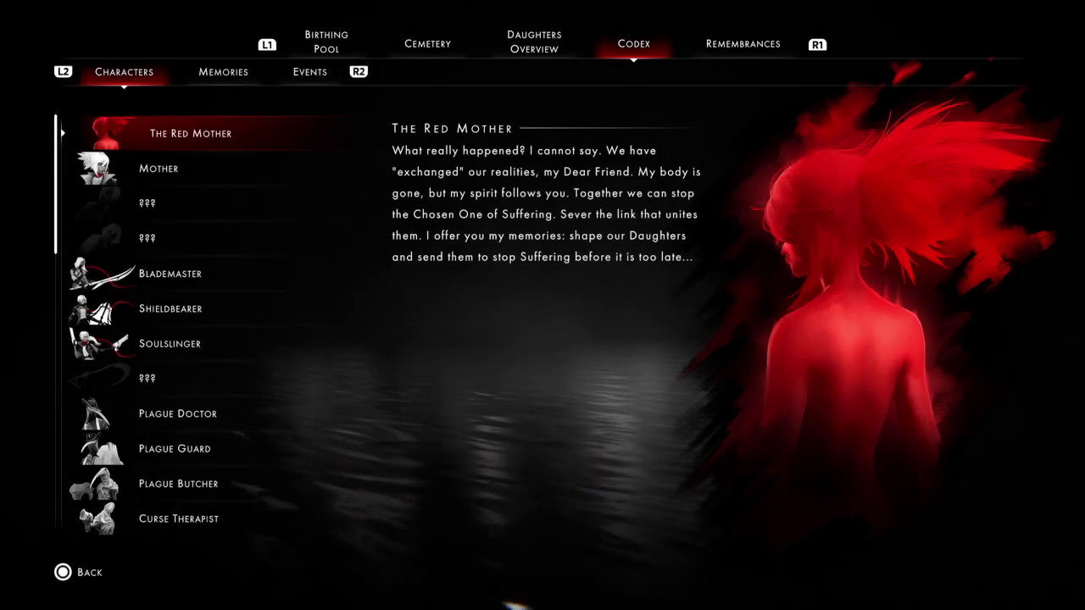
{"action": "key", "text": "Right"}
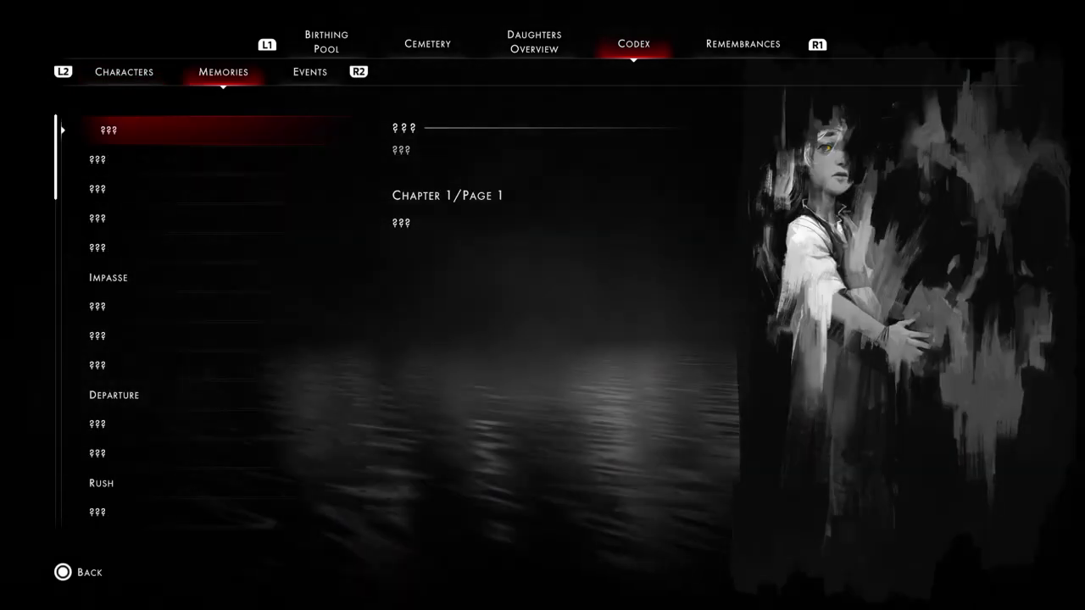
{"action": "key", "text": "Down"}
{"action": "key", "text": "Down"}
{"action": "key", "text": "Down"}
{"action": "key", "text": "Down"}
{"action": "key", "text": "Down"}
{"action": "key", "text": "Down"}
{"action": "key", "text": "Down"}
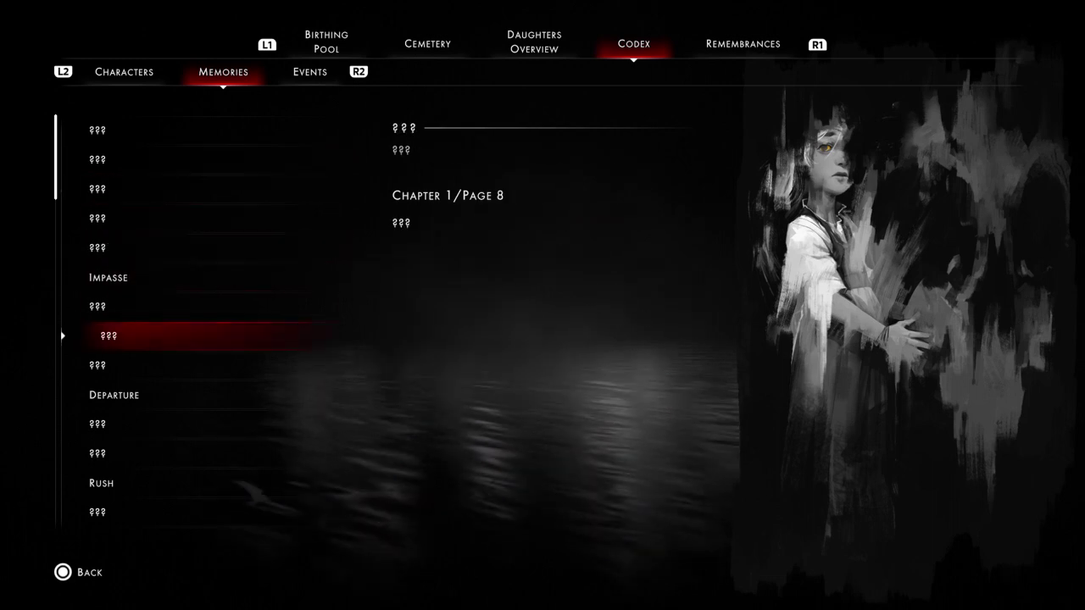
{"action": "key", "text": "Up"}
{"action": "key", "text": "Up"}
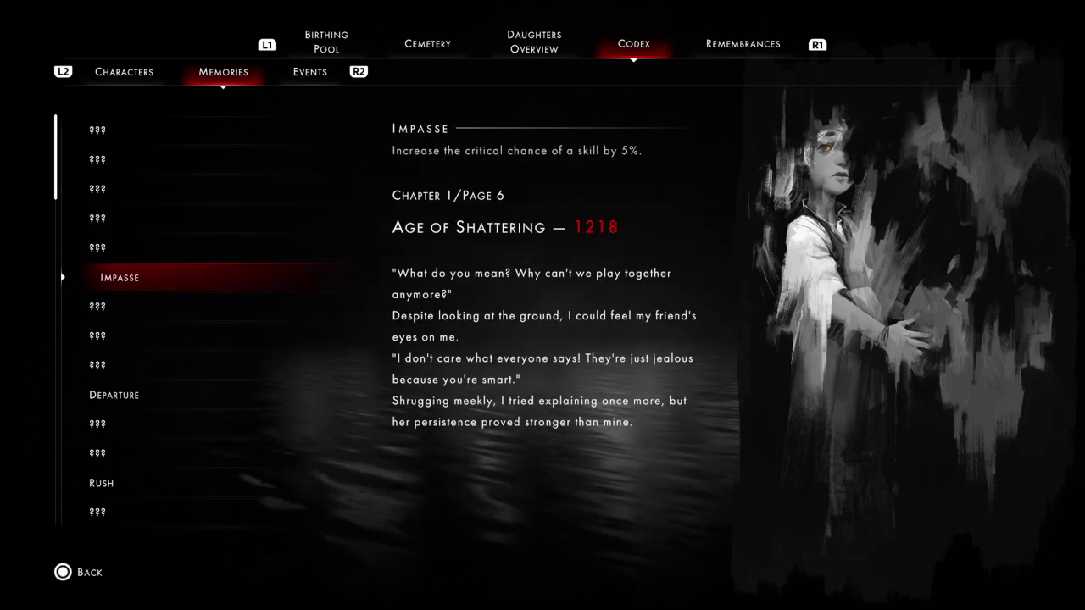
{"action": "key", "text": "Right"}
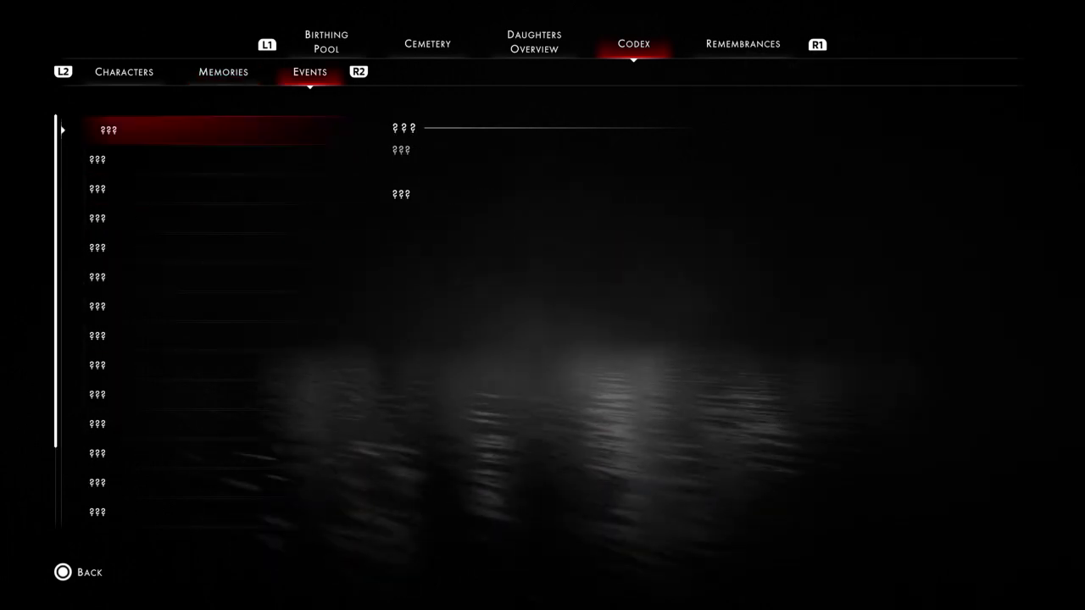
{"action": "key", "text": "Left"}
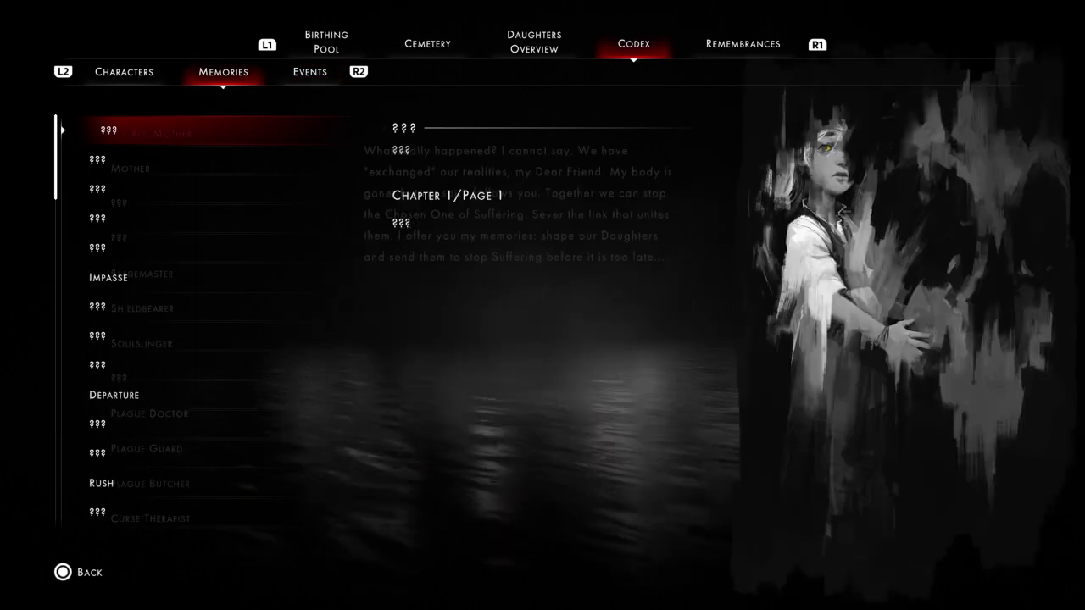
{"action": "key", "text": "Left"}
{"action": "key", "text": "q"}
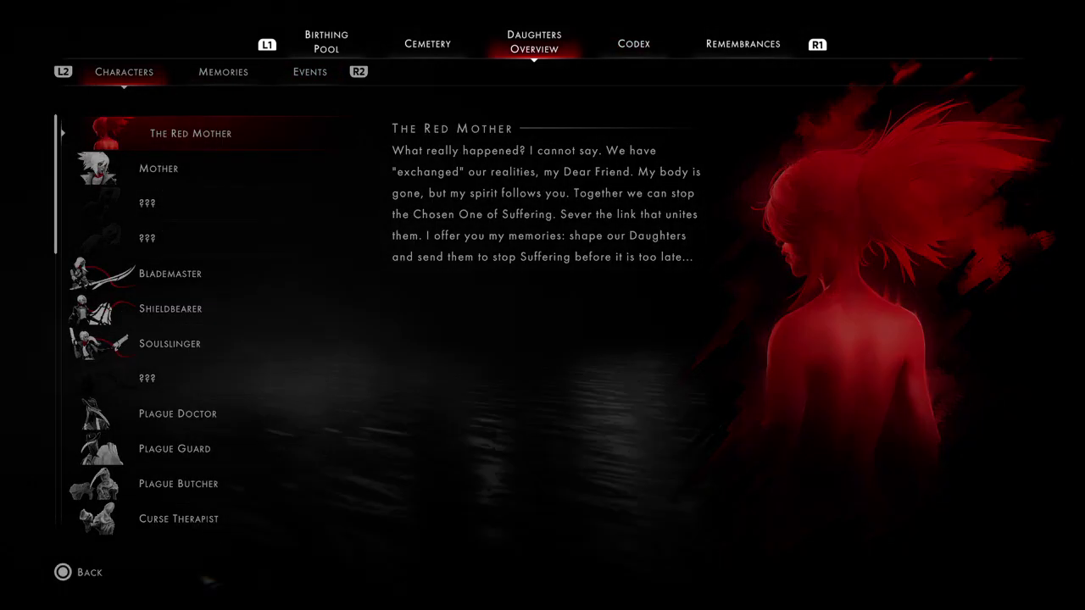
{"action": "key", "text": "q"}
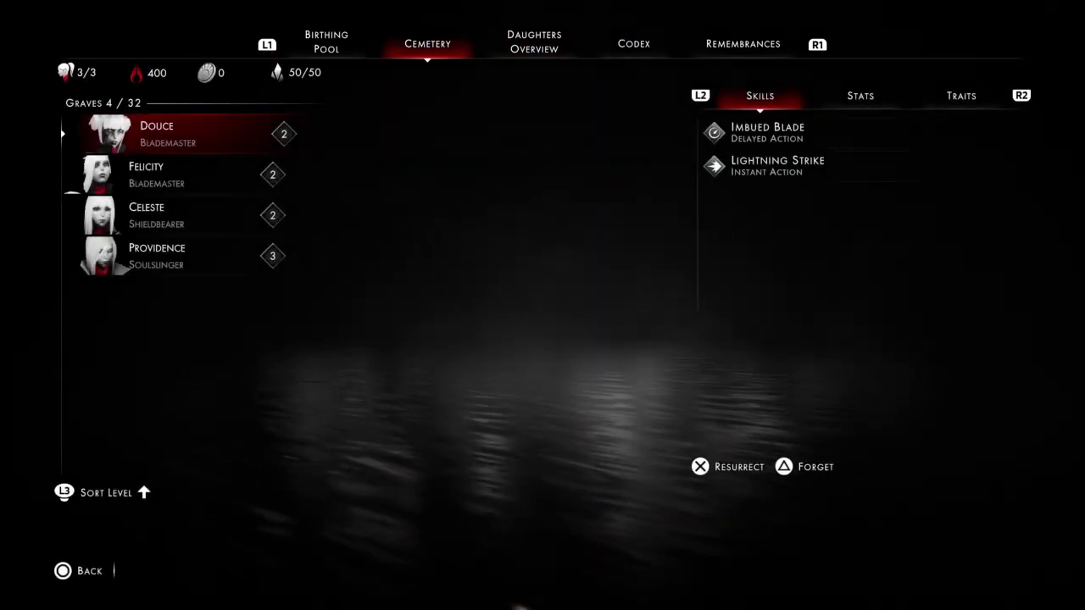
Cycle through the Birthing Pool, Codex and Remembrances tabs back to Daughters Overview
{"action": "key", "text": "q"}
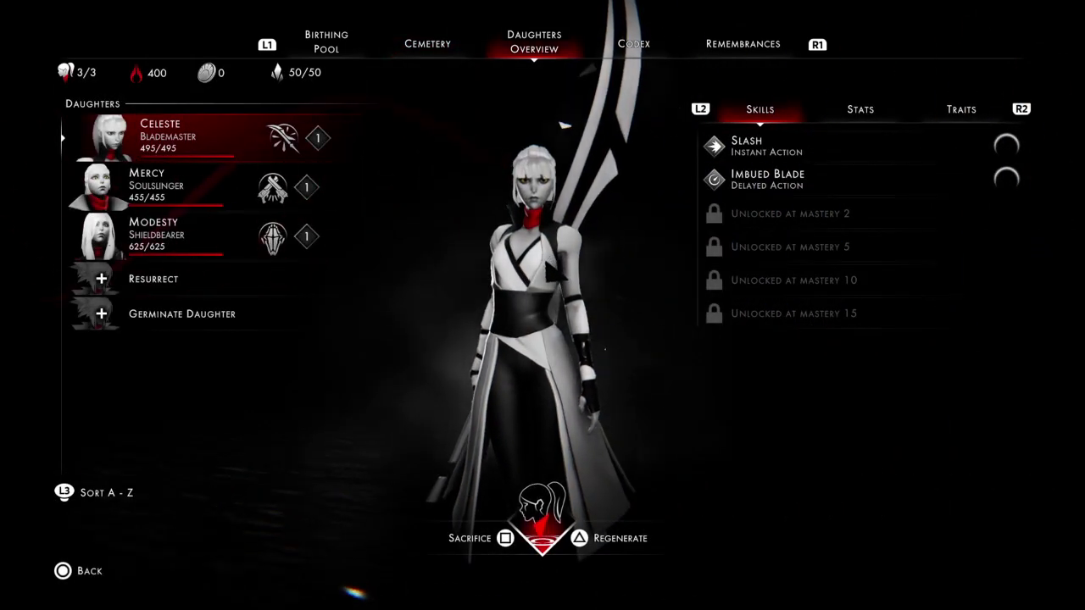
{"action": "key", "text": "e"}
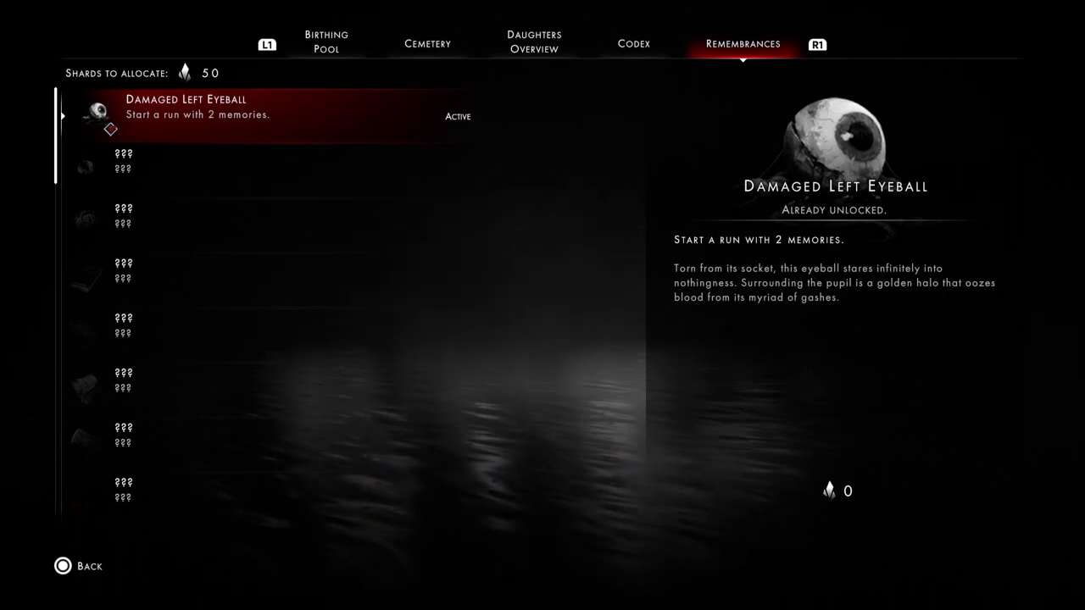
{"action": "key", "text": "q"}
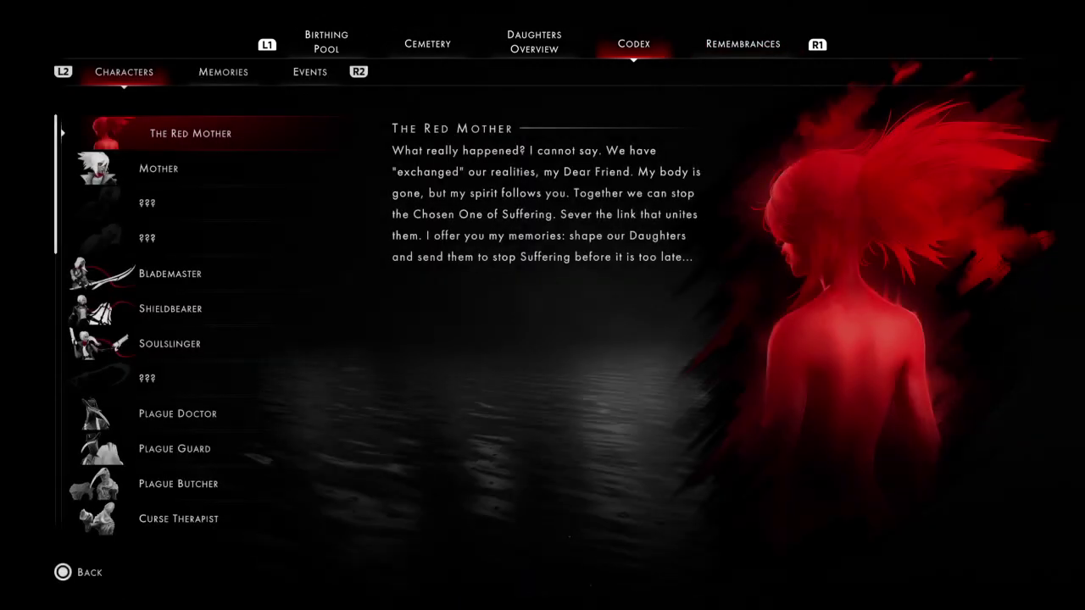
{"action": "key", "text": "q"}
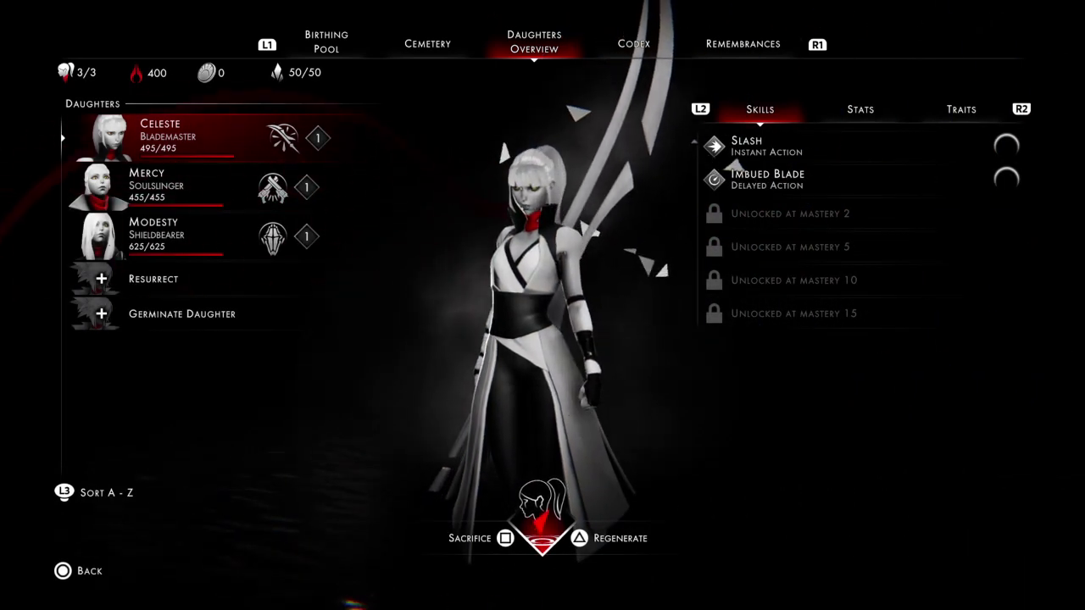
Check Mercy's and Modesty's skills, then open Celeste's Slash showing Drill and Rush
{"action": "key", "text": "Down"}
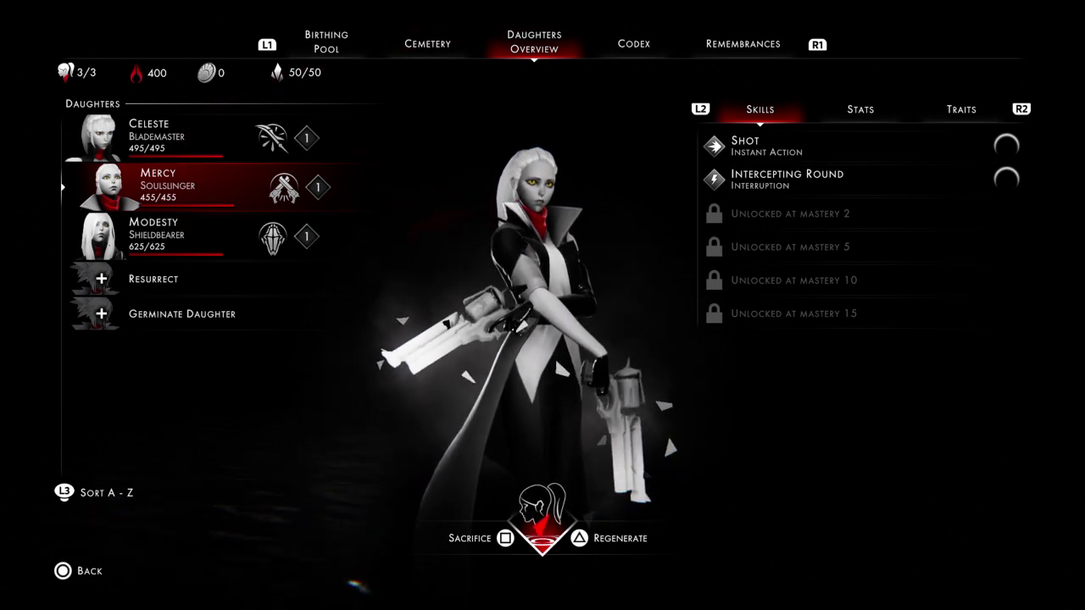
{"action": "key", "text": "Down"}
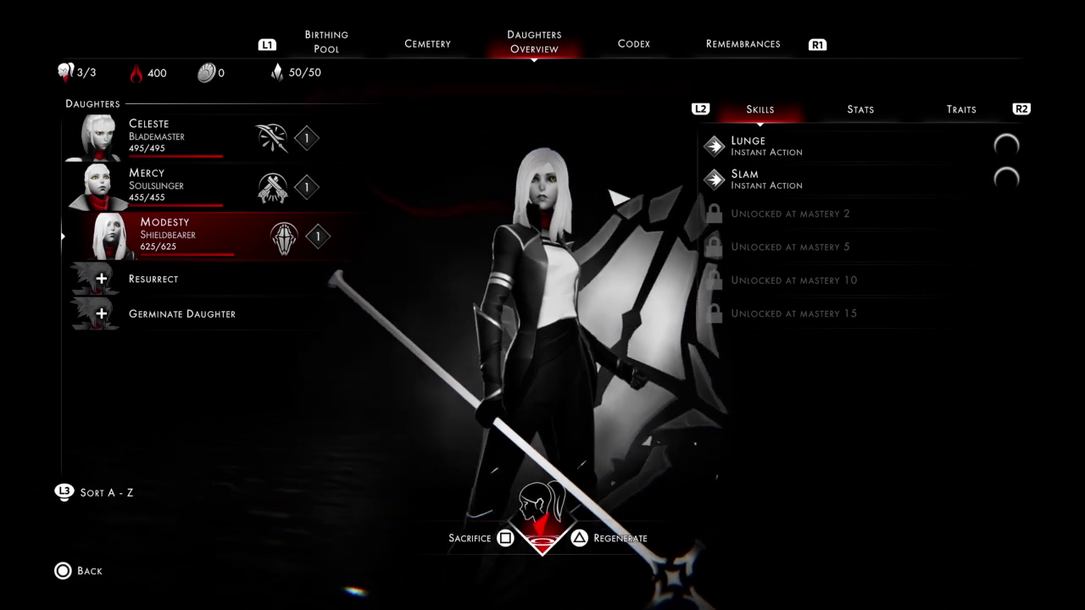
{"action": "key", "text": "Up"}
{"action": "key", "text": "Up"}
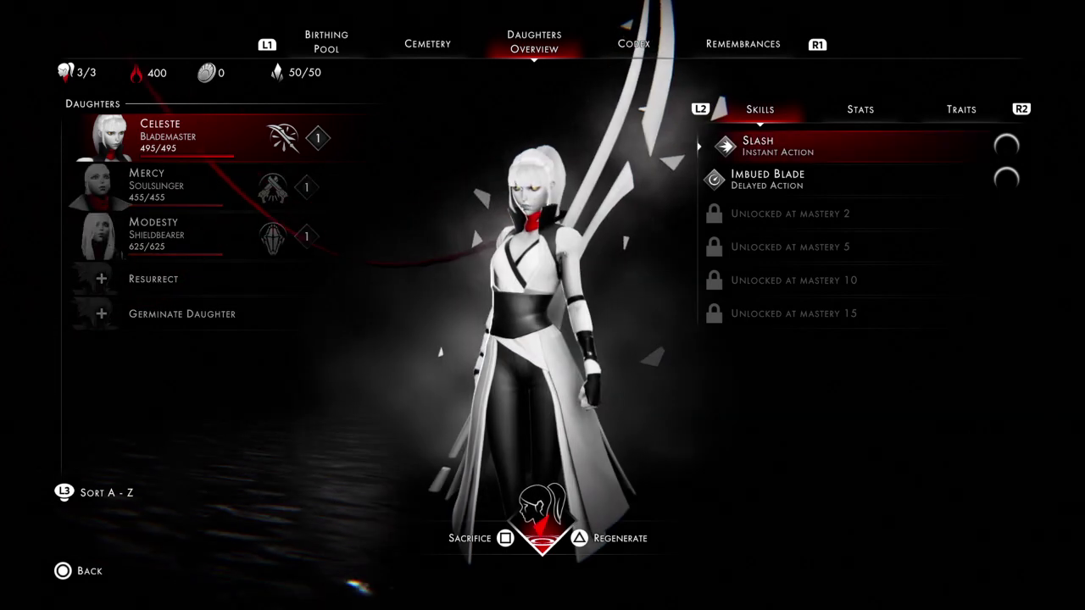
{"action": "key", "text": "Return"}
{"action": "key", "text": "Return"}
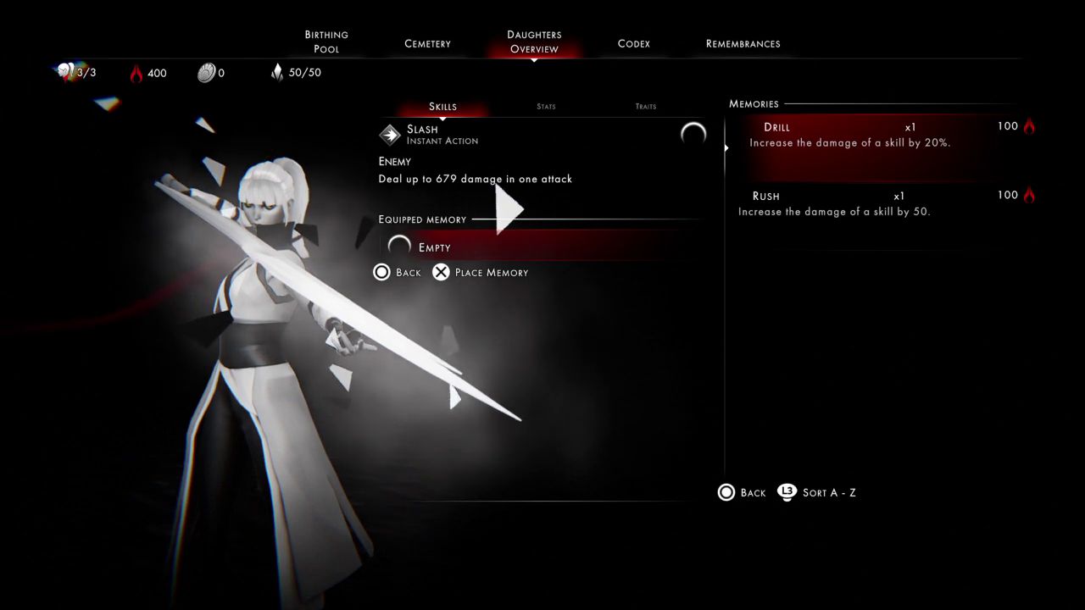
Place the Drill memory on Celeste's Slash skill
{"action": "key", "text": "Escape"}
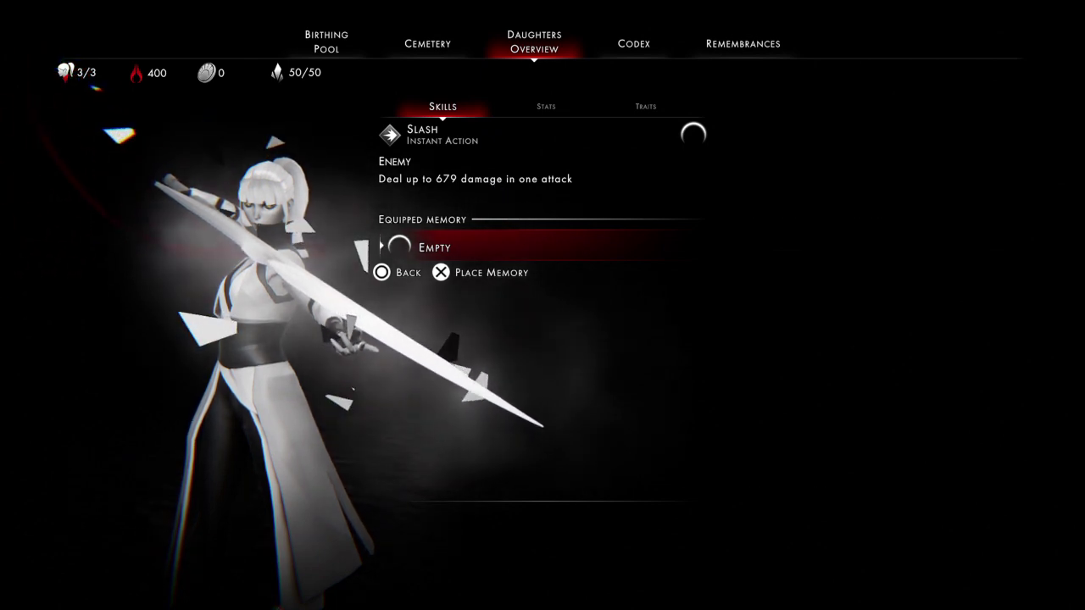
{"action": "key", "text": "Escape"}
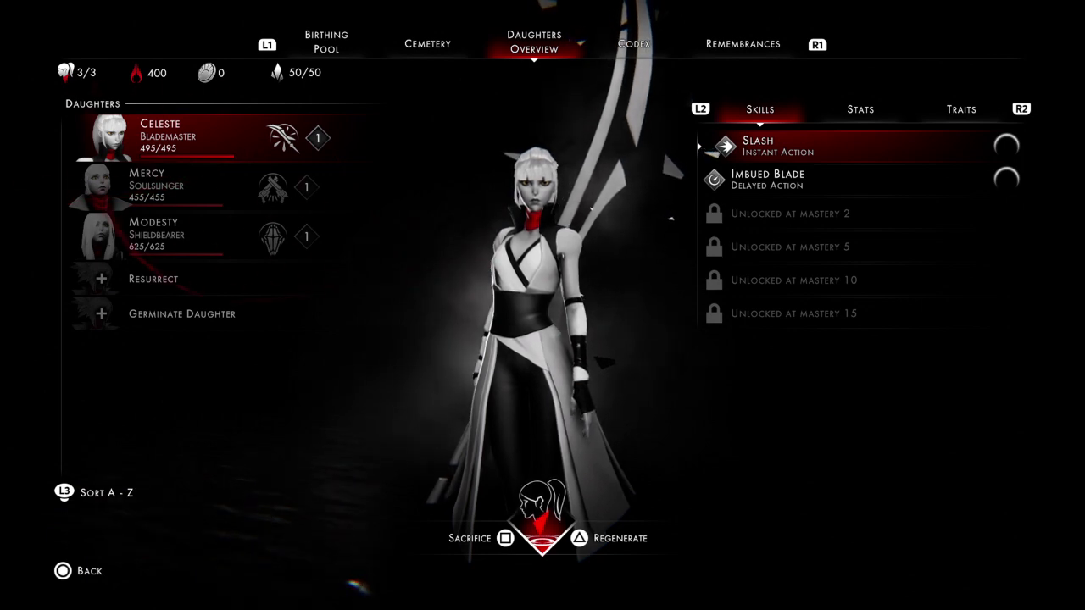
{"action": "key", "text": "Return"}
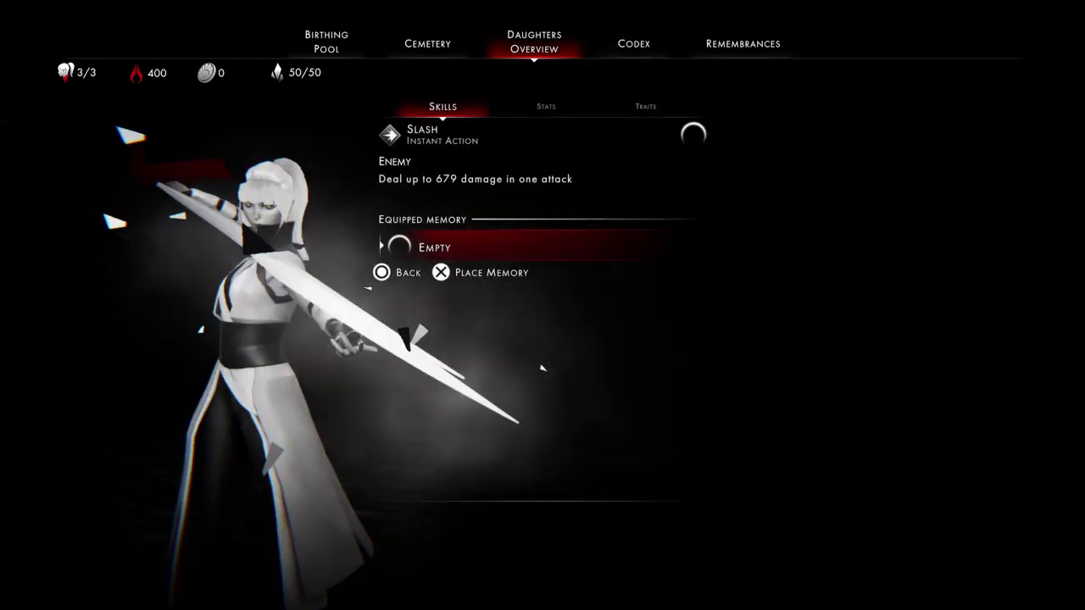
{"action": "key", "text": "Return"}
{"action": "key", "text": "Down"}
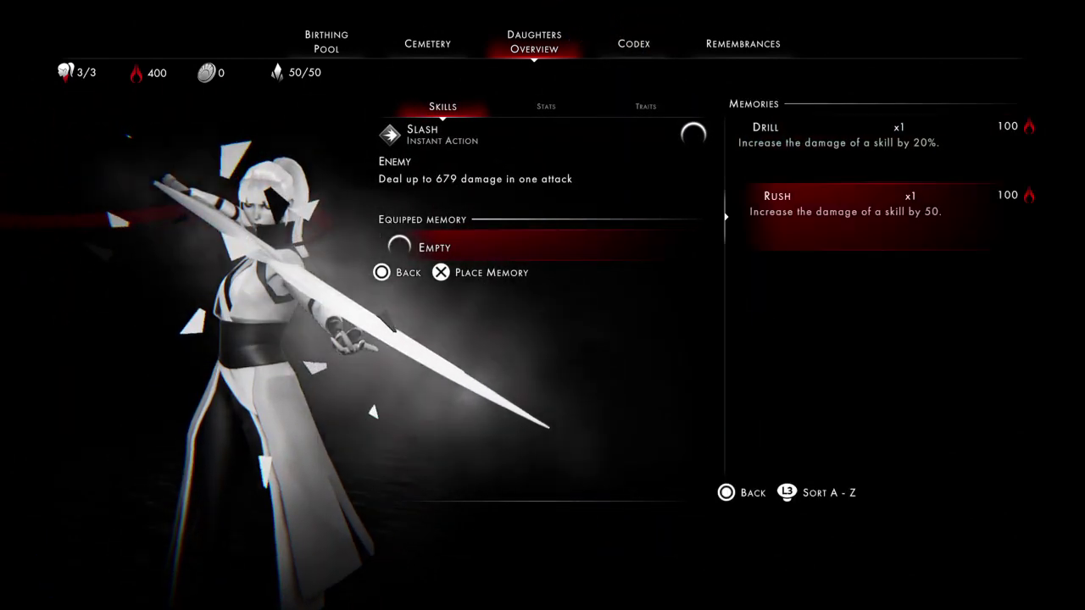
{"action": "key", "text": "Up"}
{"action": "key", "text": "Return"}
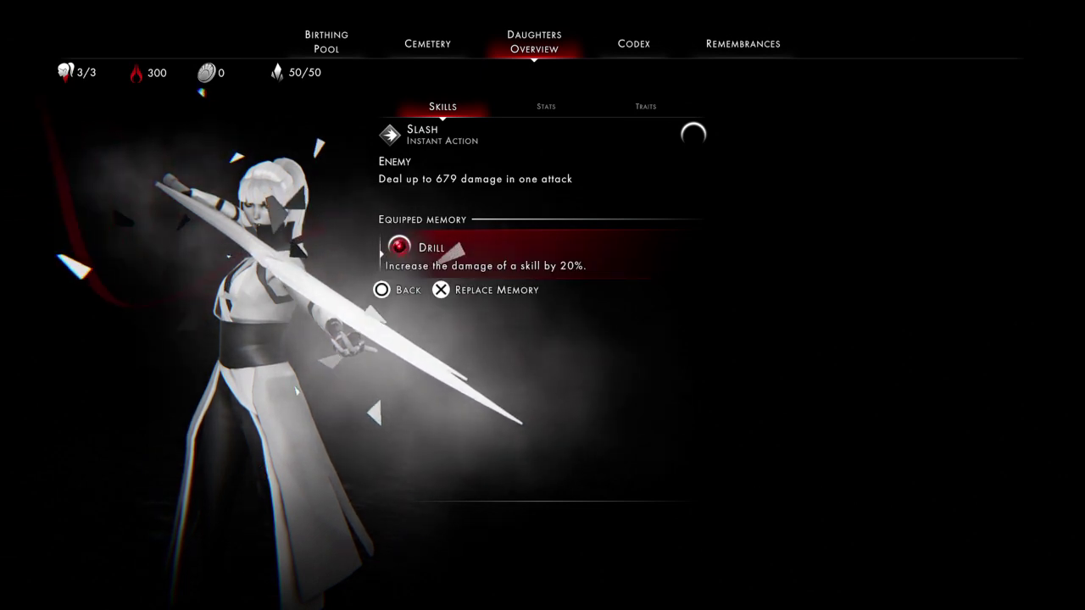
{"action": "key", "text": "Escape"}
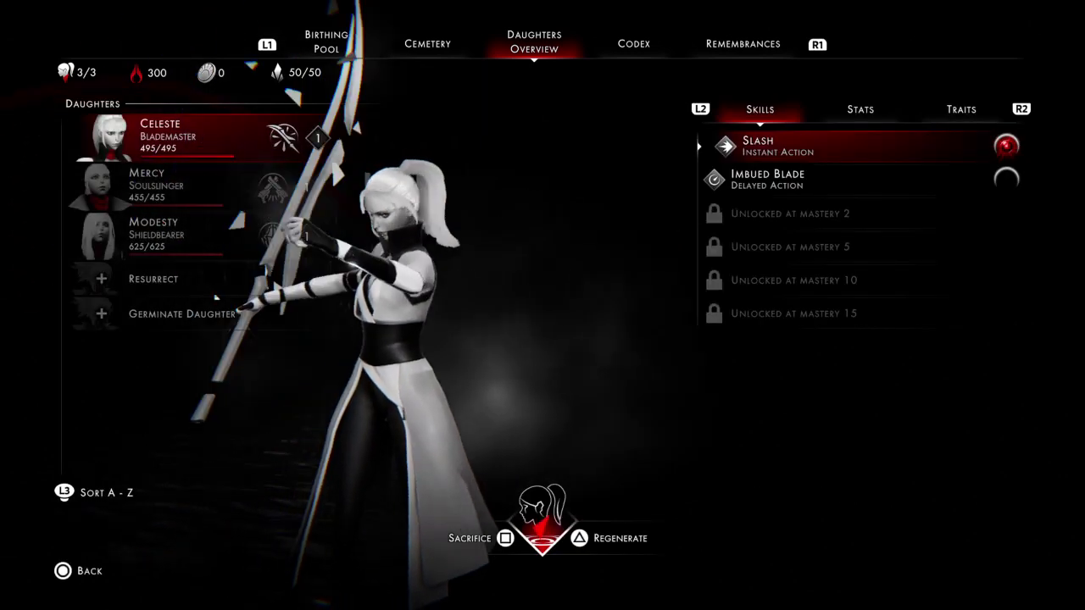
{"action": "key", "text": "Escape"}
Place the Rush memory on Modesty's Lunge, dropping resources from 300 to 200
{"action": "key", "text": "Down"}
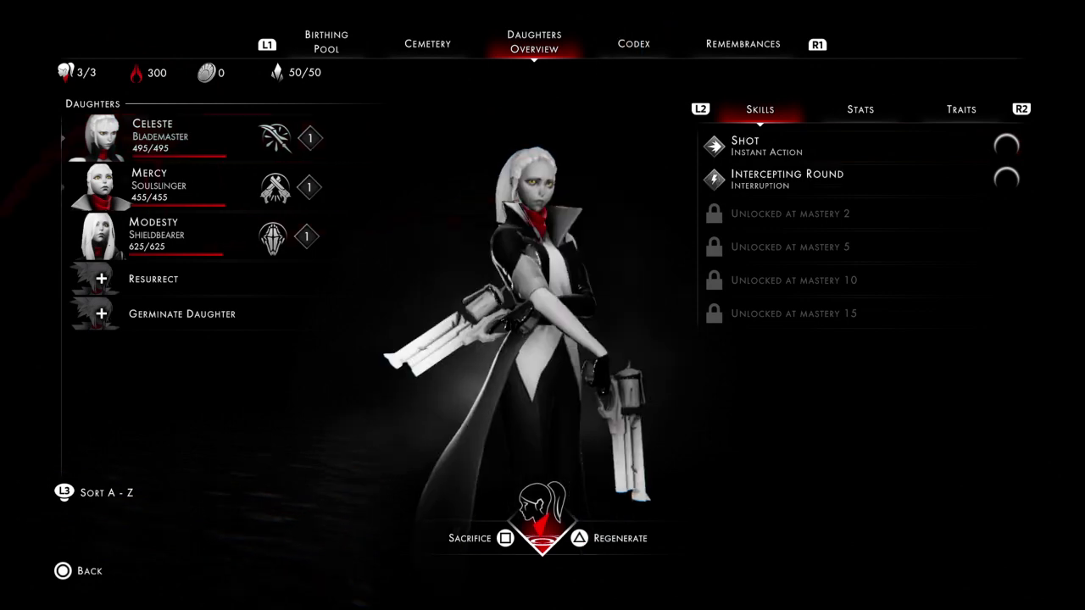
{"action": "key", "text": "Down"}
{"action": "key", "text": "Up"}
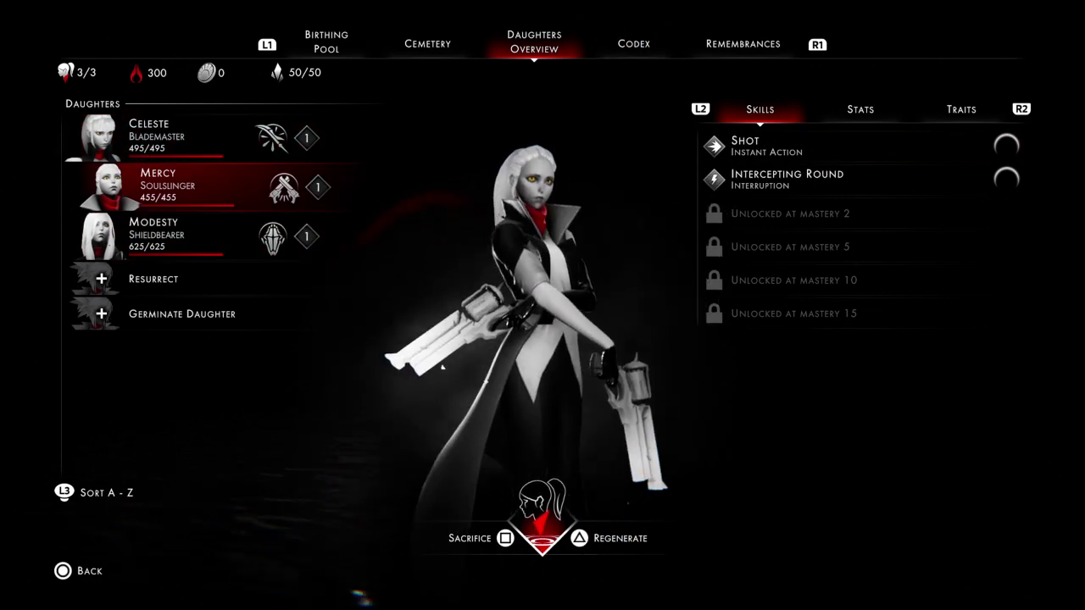
{"action": "key", "text": "Right"}
{"action": "key", "text": "Left"}
{"action": "key", "text": "Down"}
{"action": "key", "text": "Right"}
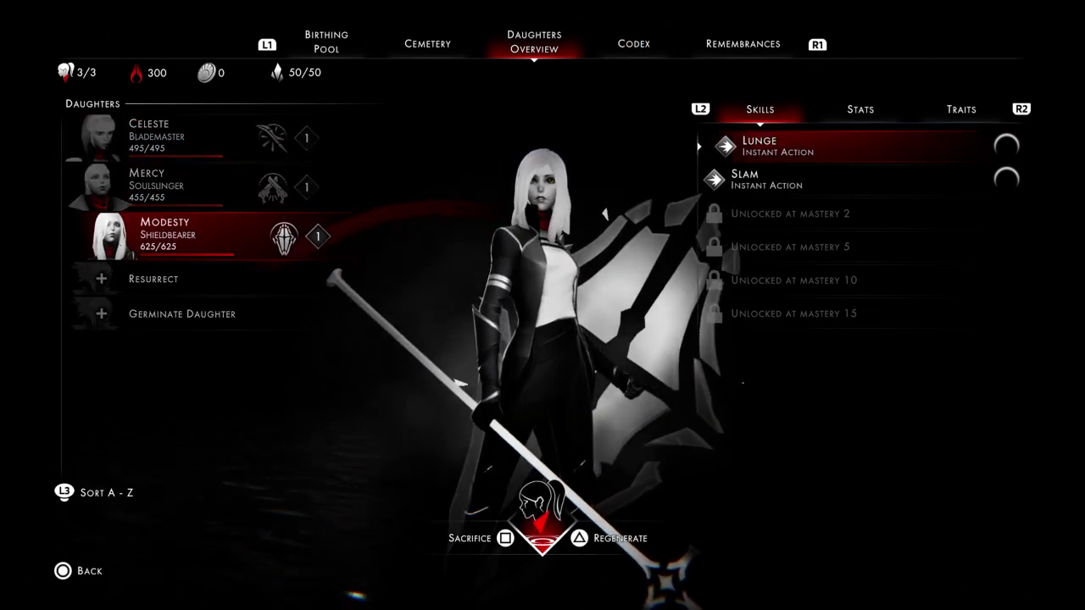
{"action": "key", "text": "Return"}
{"action": "key", "text": "Return"}
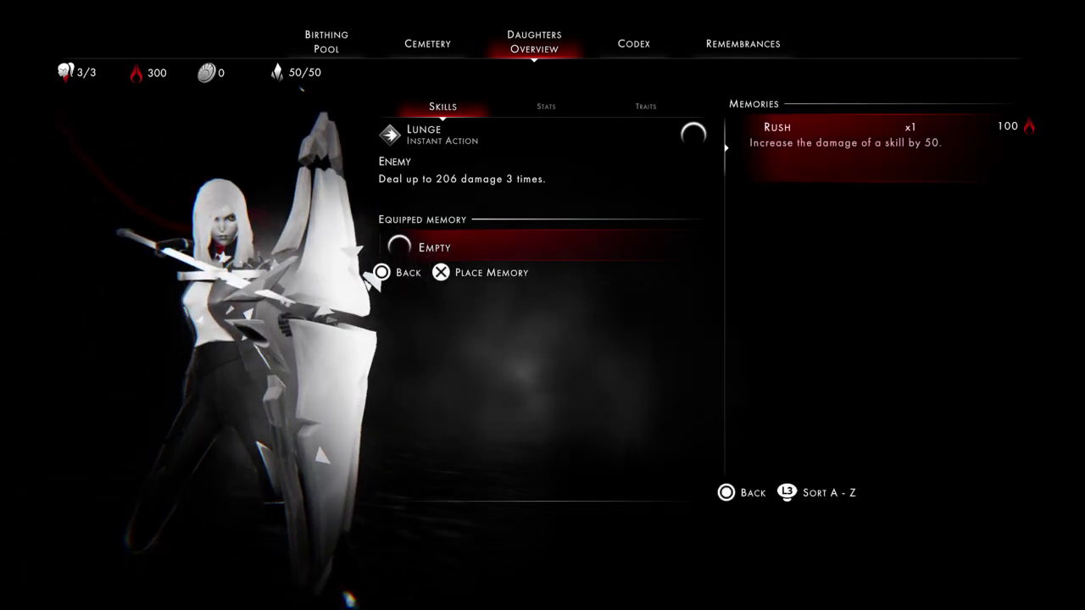
{"action": "key", "text": "Return"}
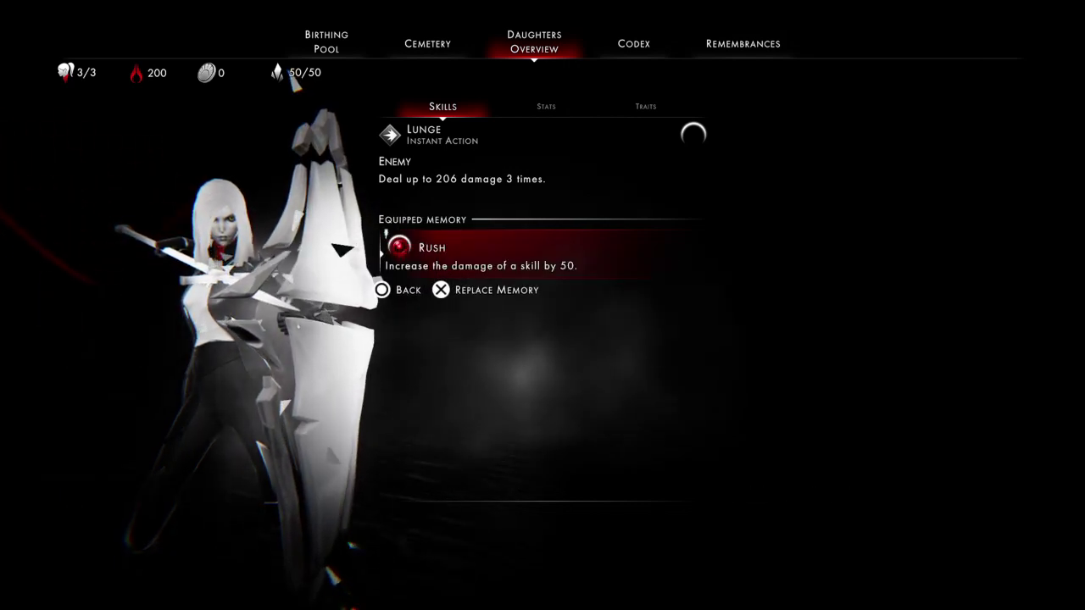
{"action": "key", "text": "Escape"}
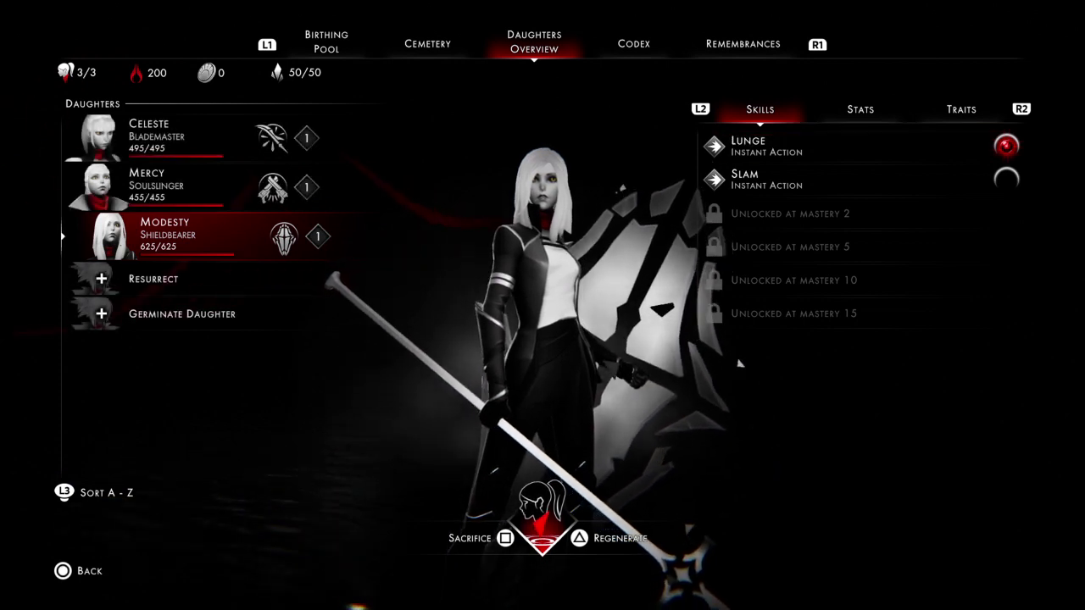
{"action": "key", "text": "Down"}
Glance at the fallen daughters' graves, then choose the Hunt synapse under Attack
{"action": "key", "text": "q"}
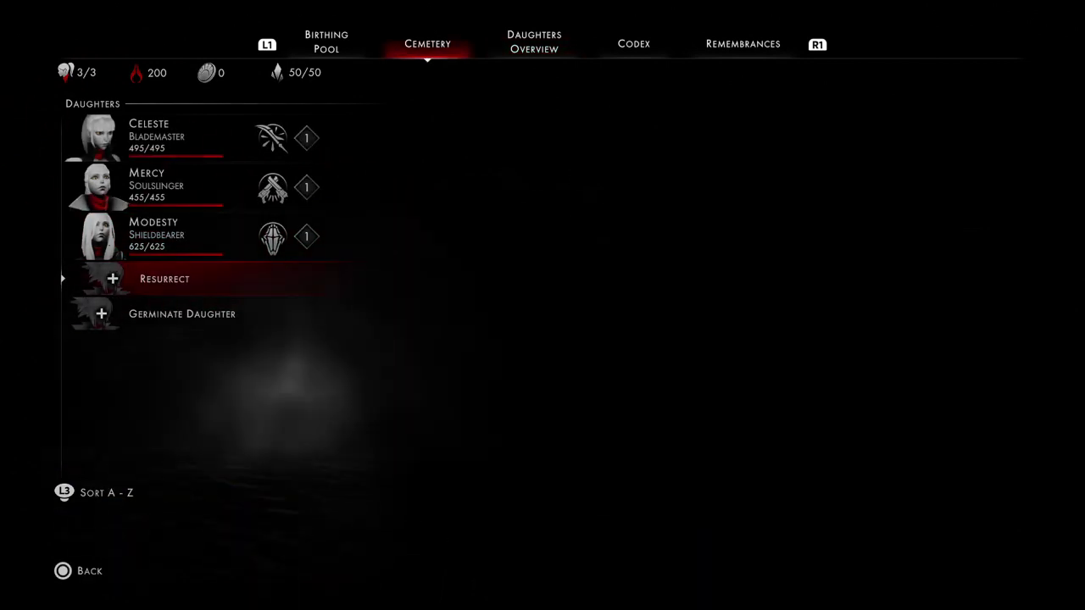
{"action": "key", "text": "e"}
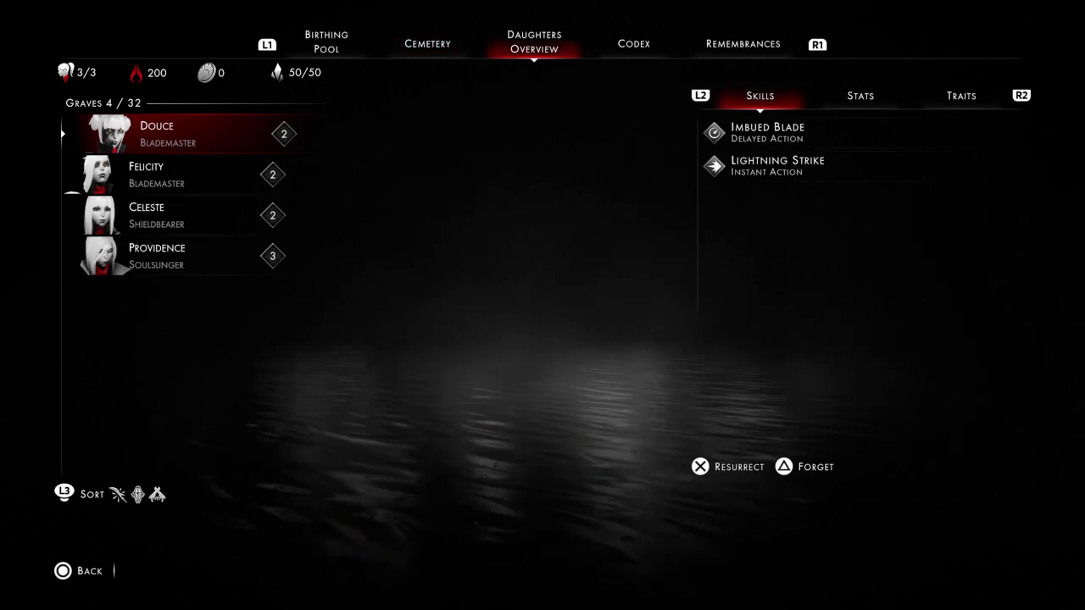
{"action": "key", "text": "e"}
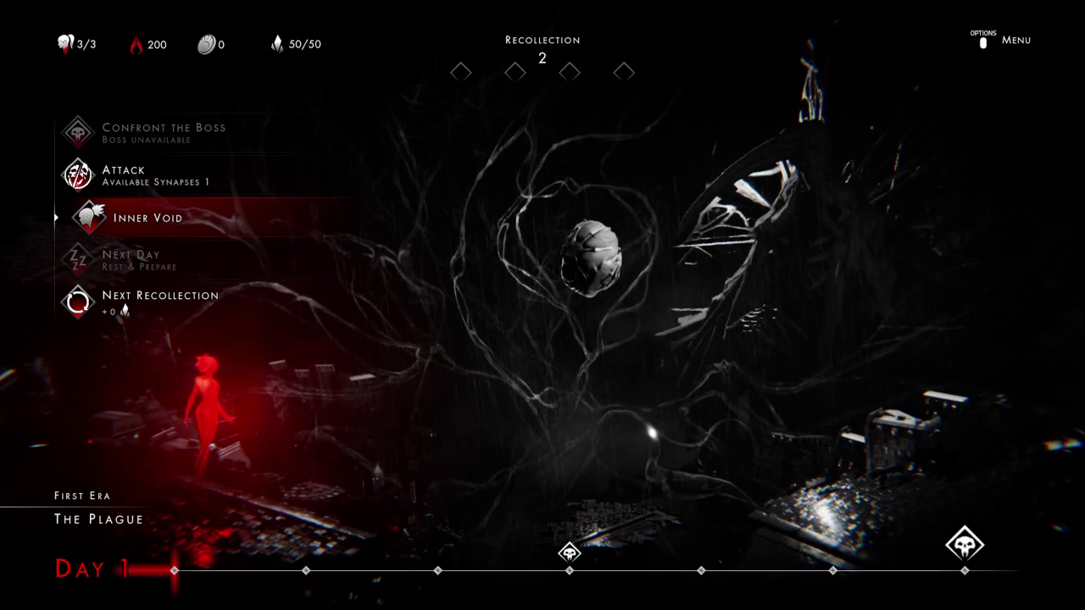
{"action": "key", "text": "Up"}
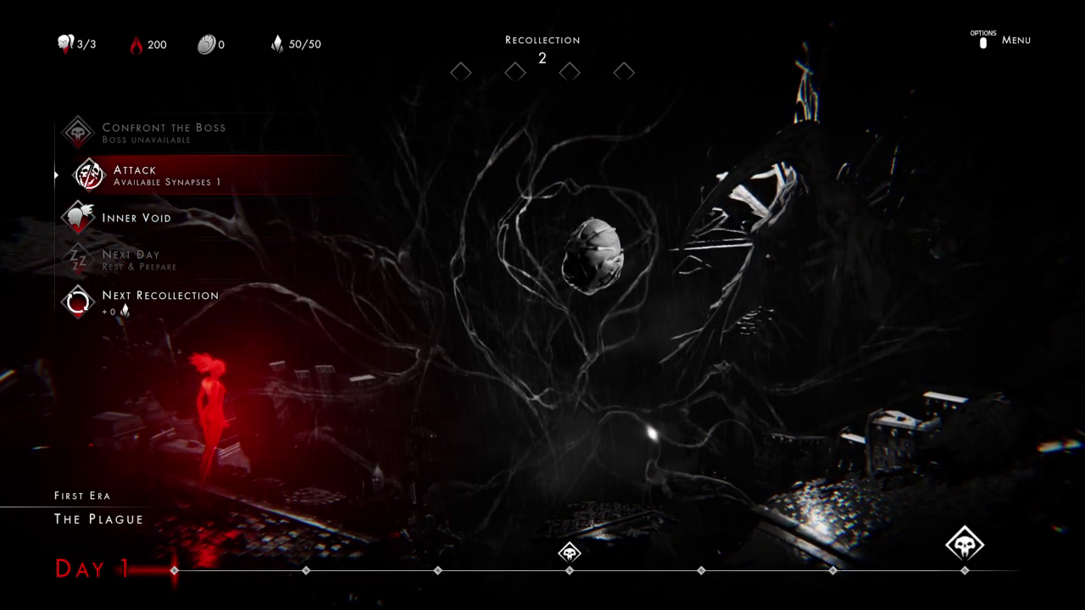
{"action": "key", "text": "Return"}
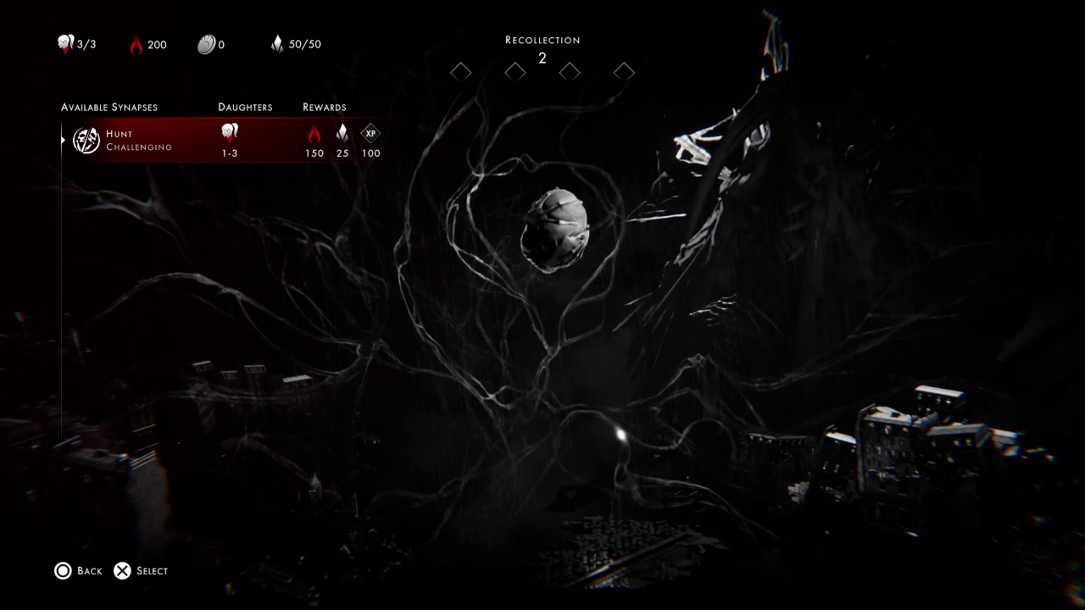
{"action": "key", "text": "Return"}
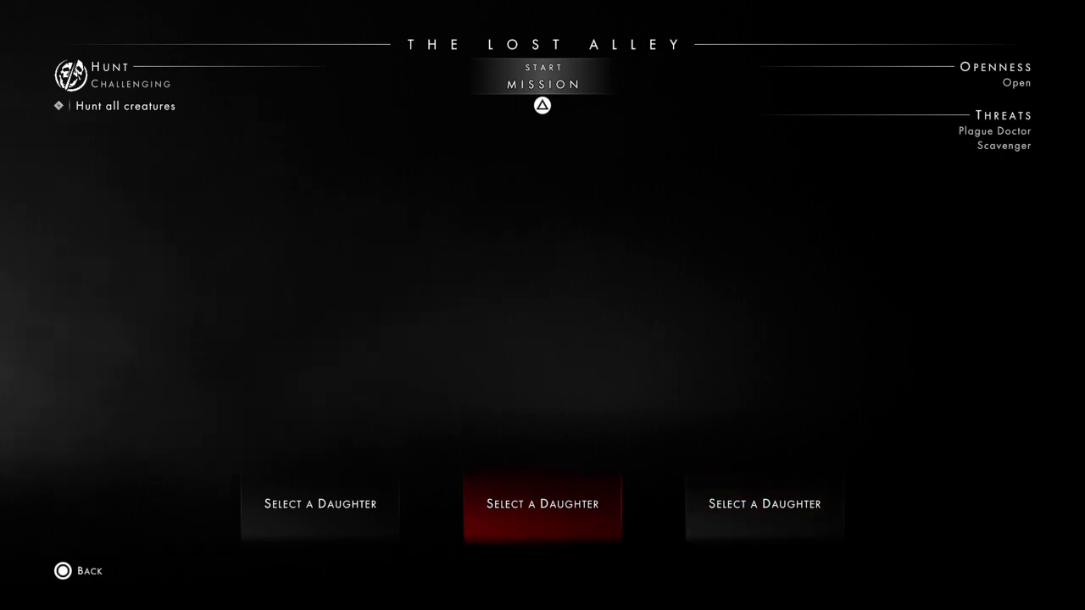
Assign Celeste, Mercy and Modesty to the three slots and launch The Lost Alley
{"action": "key", "text": "Return"}
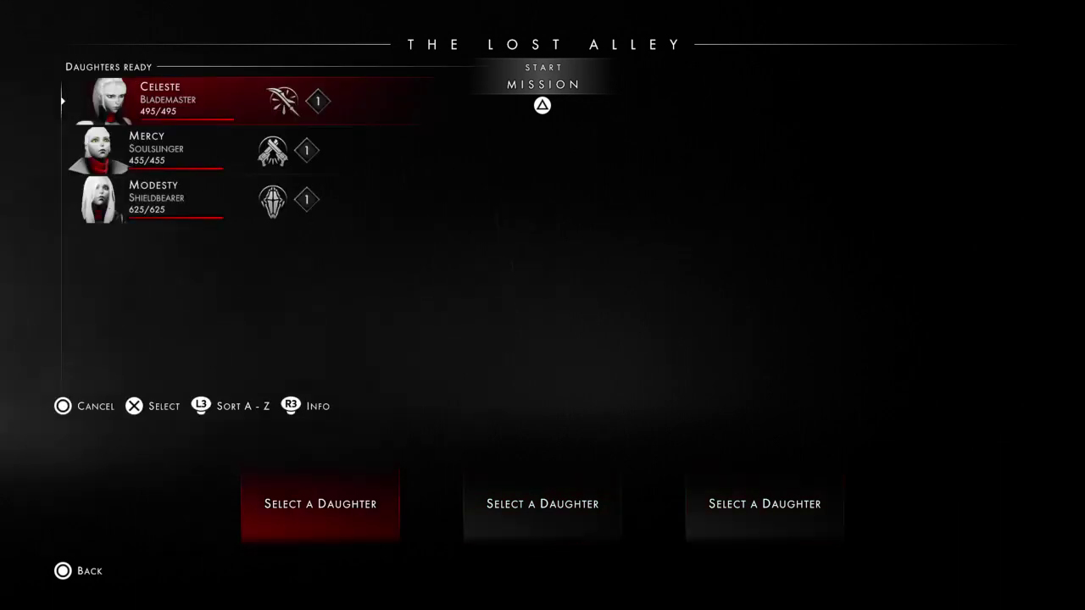
{"action": "key", "text": "Return"}
{"action": "key", "text": "Right"}
{"action": "key", "text": "Return"}
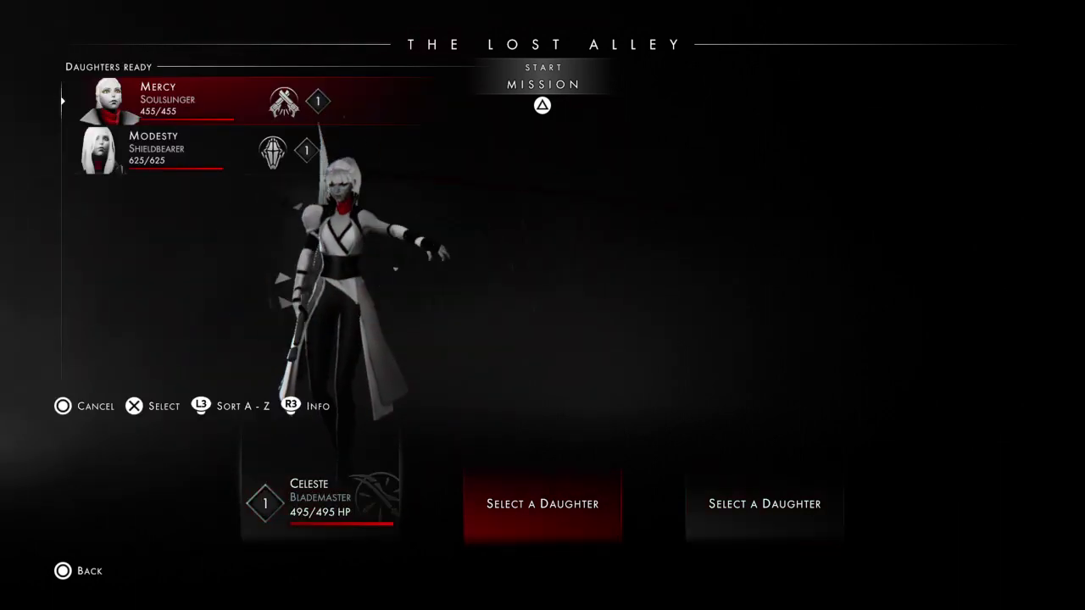
{"action": "key", "text": "Return"}
{"action": "key", "text": "Right"}
{"action": "key", "text": "Return"}
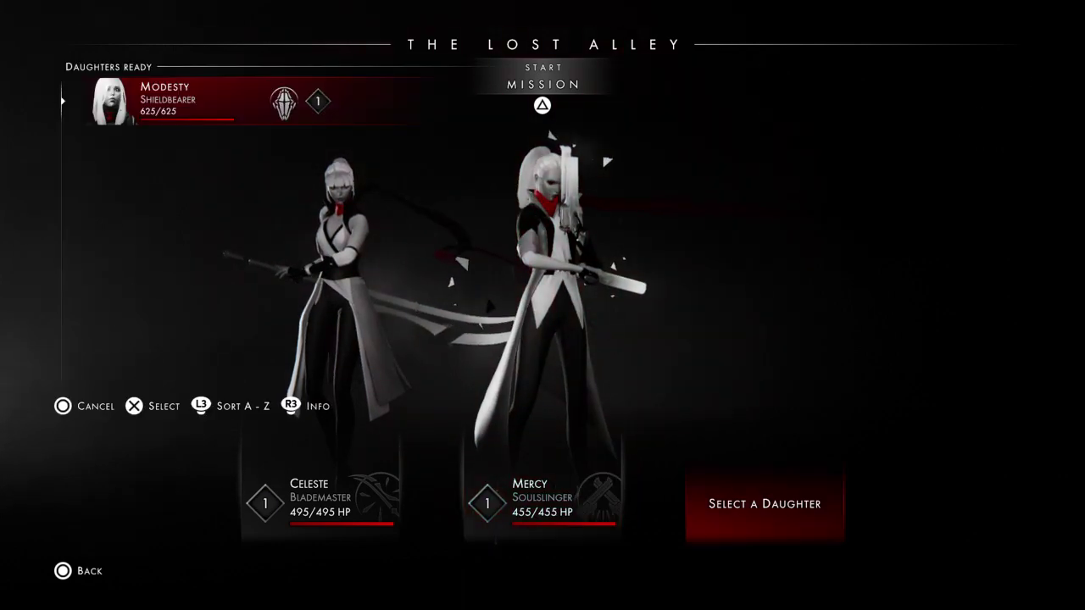
{"action": "key", "text": "Return"}
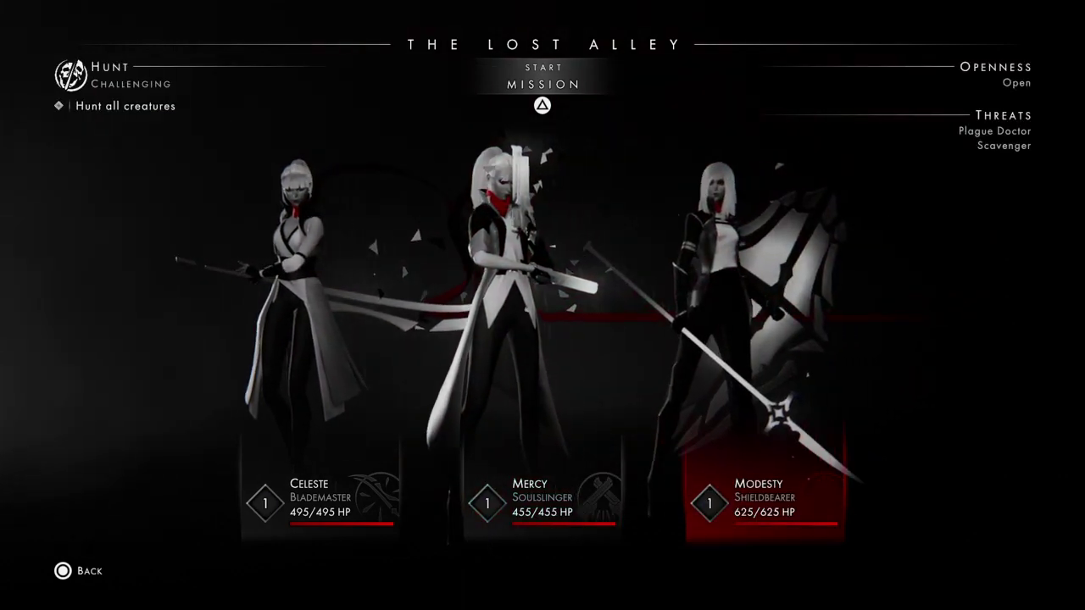
{"action": "key", "text": "space"}
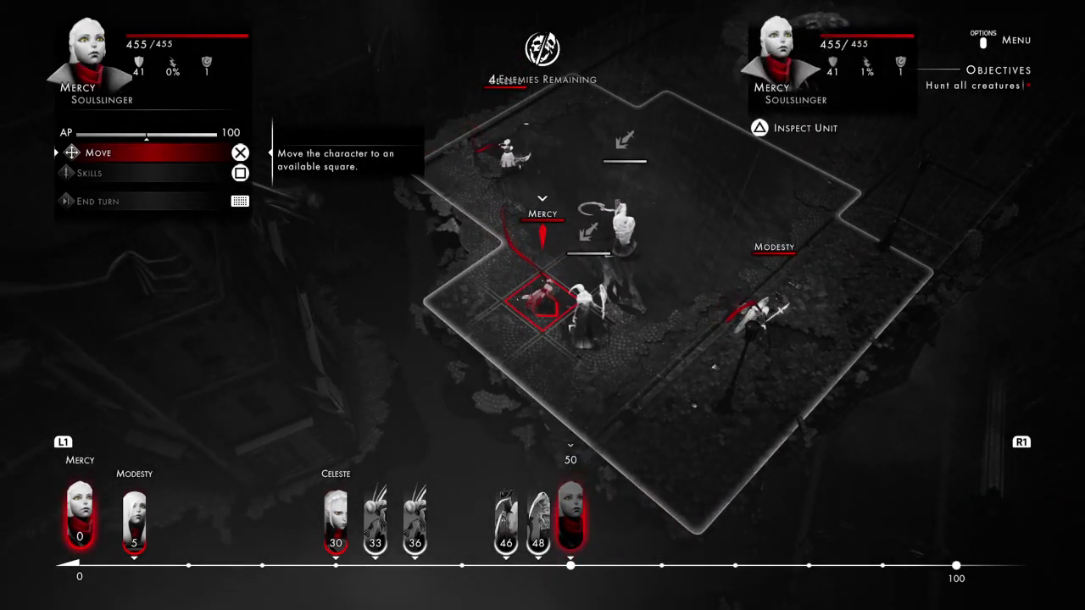
Fire Mercy's Shot at the Plague Guard, then at the Plague Butcher
{"action": "key", "text": "Down"}
{"action": "key", "text": "Return"}
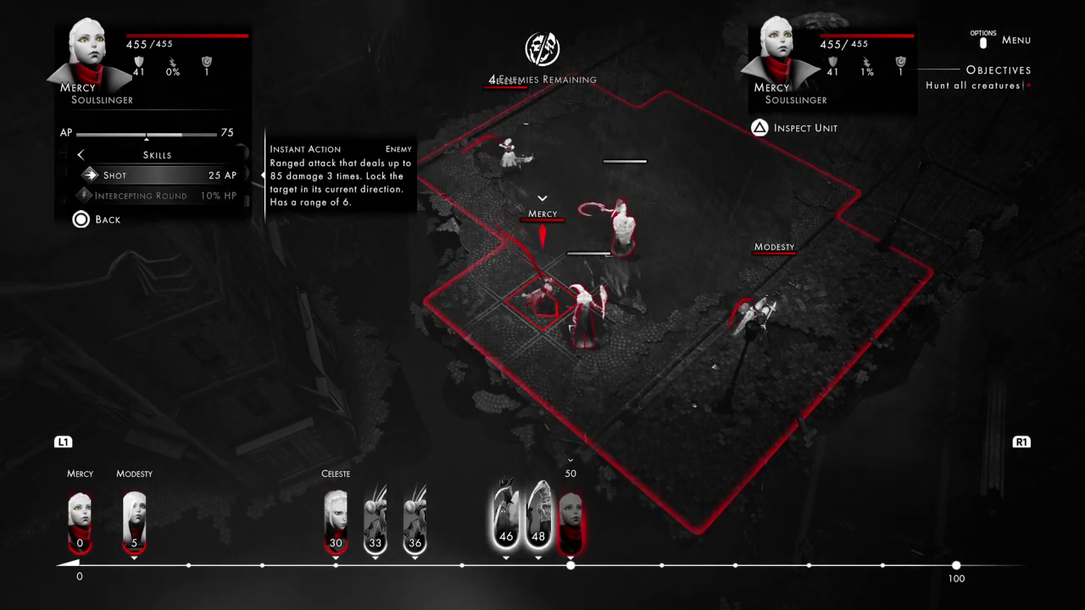
{"action": "key", "text": "Up"}
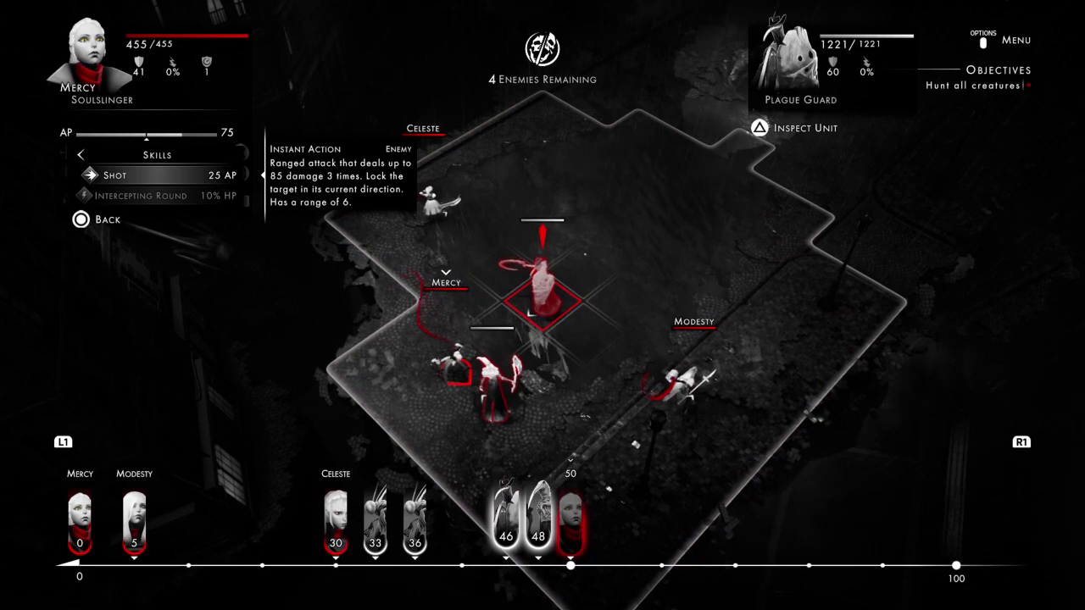
{"action": "key", "text": "Return"}
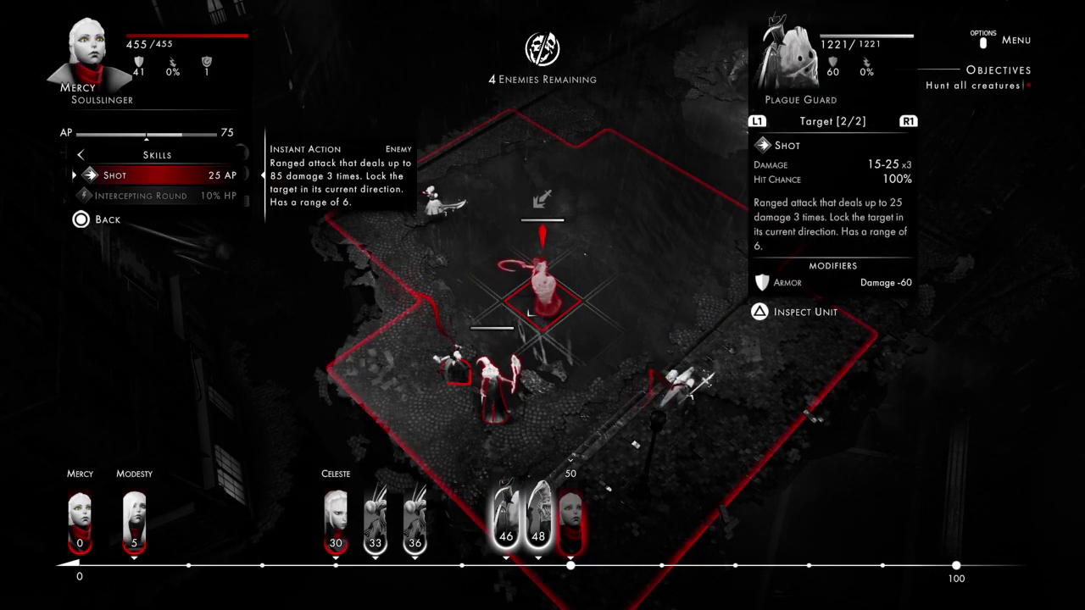
{"action": "key", "text": "Return"}
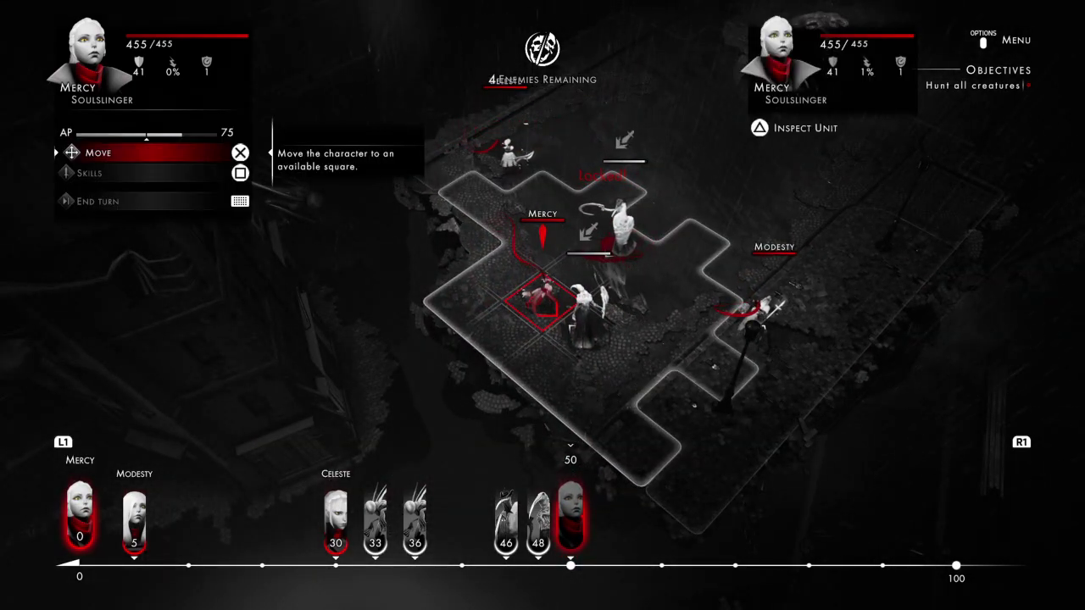
{"action": "key", "text": "Right"}
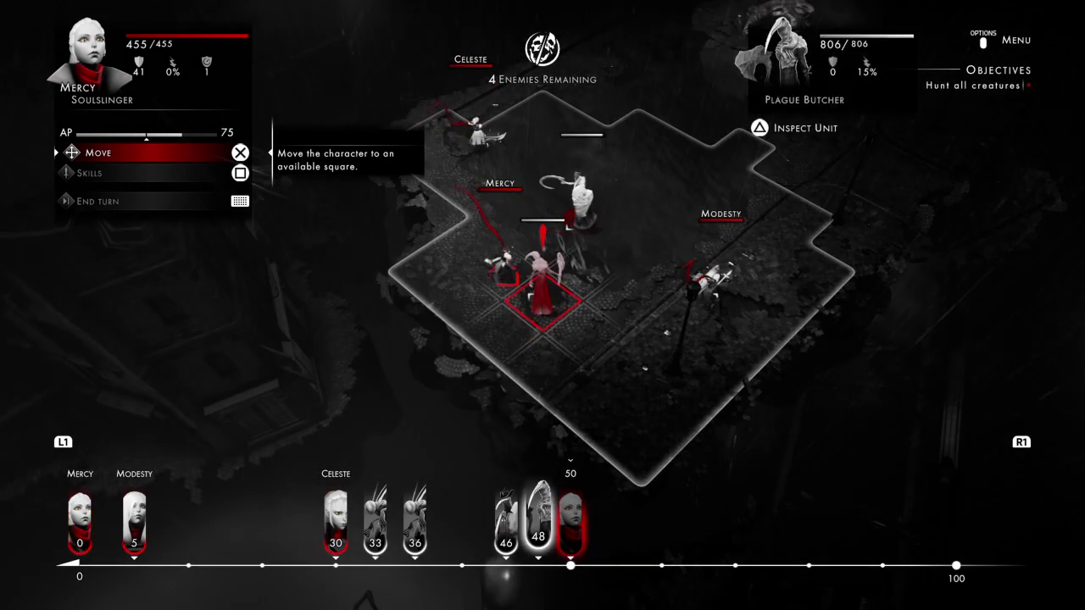
{"action": "key", "text": "Down"}
{"action": "key", "text": "Return"}
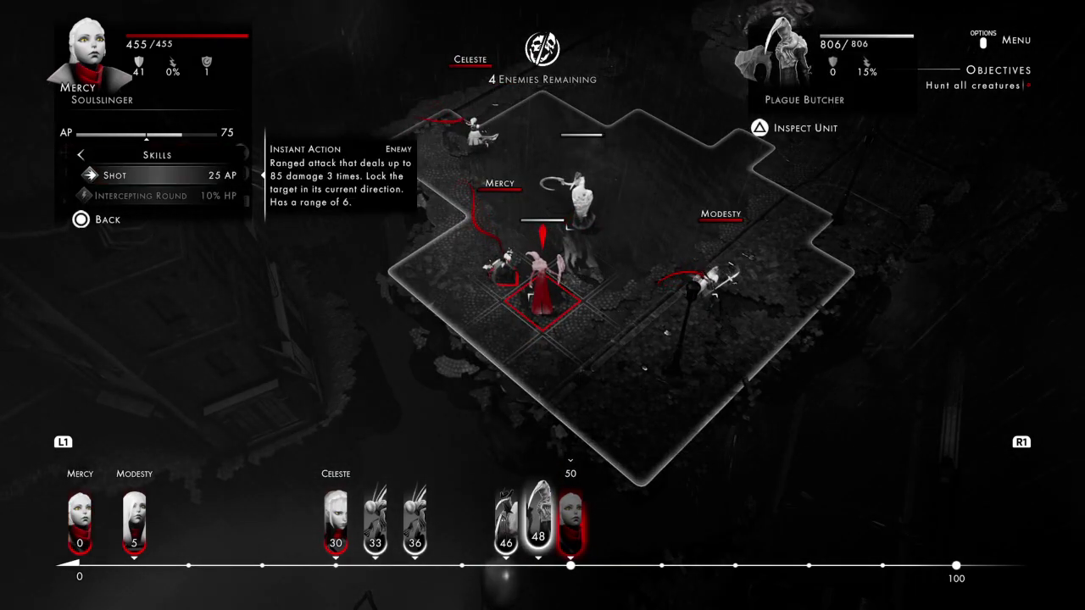
{"action": "key", "text": "Return"}
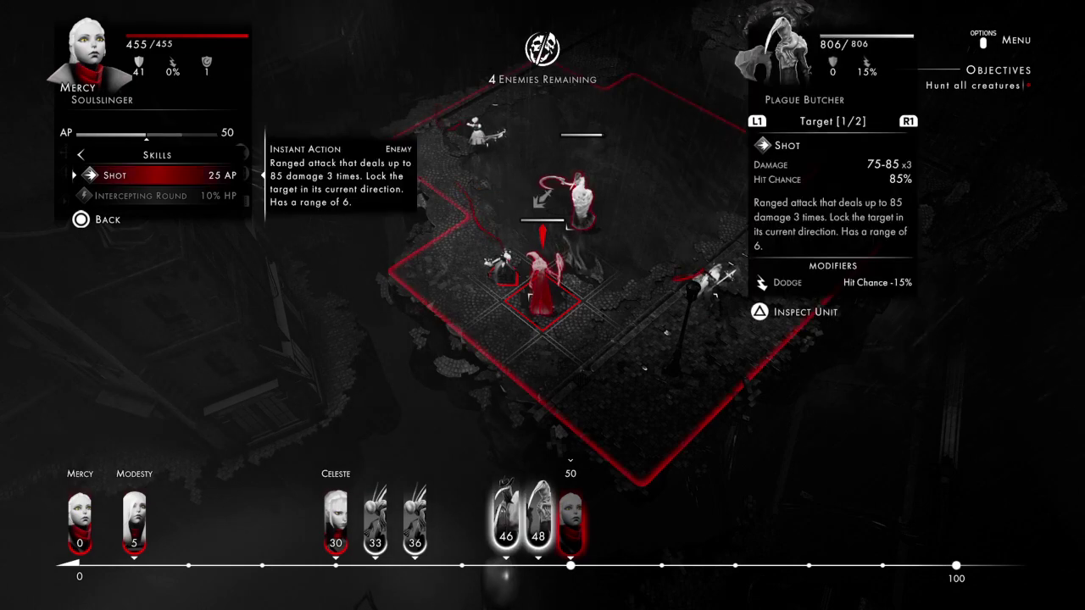
{"action": "key", "text": "Return"}
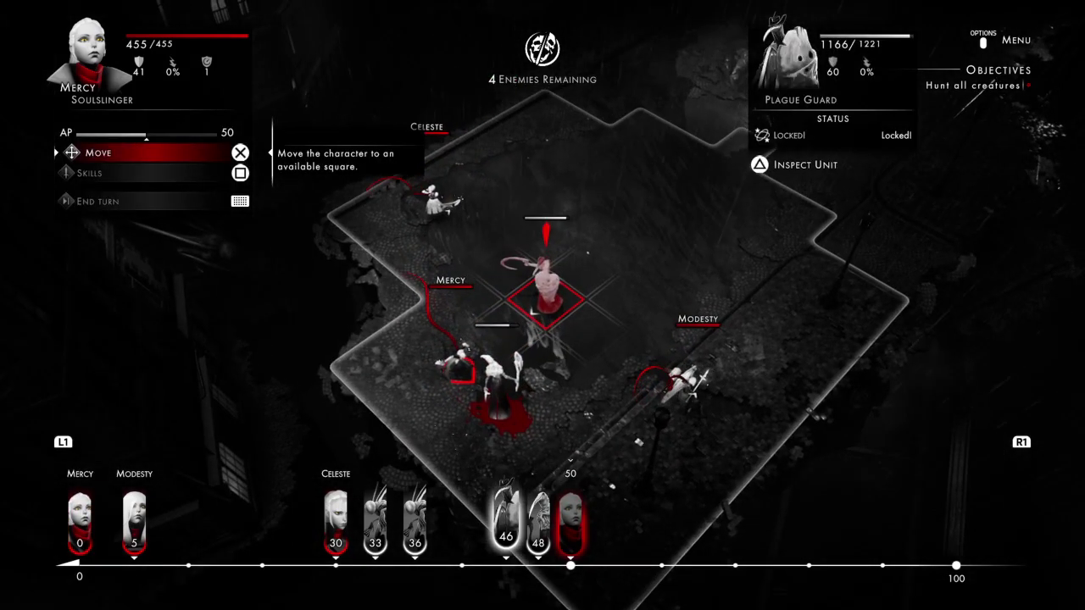
Shoot the Plague Guard again, Shot the Plague Butcher once more, and end Mercy's turn
{"action": "key", "text": "Down"}
{"action": "key", "text": "Return"}
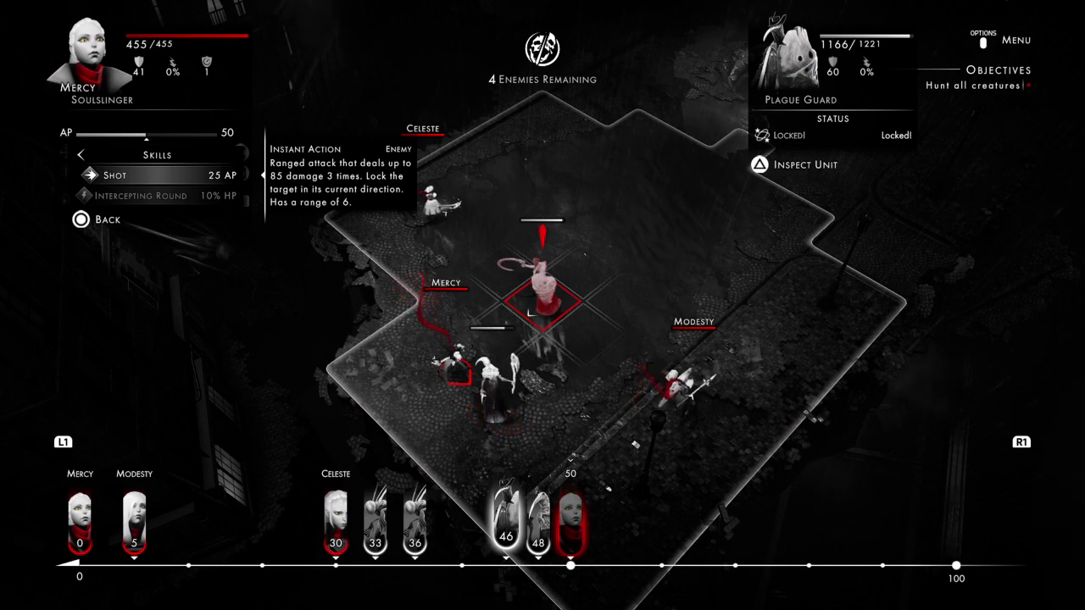
{"action": "key", "text": "Return"}
{"action": "key", "text": "Return"}
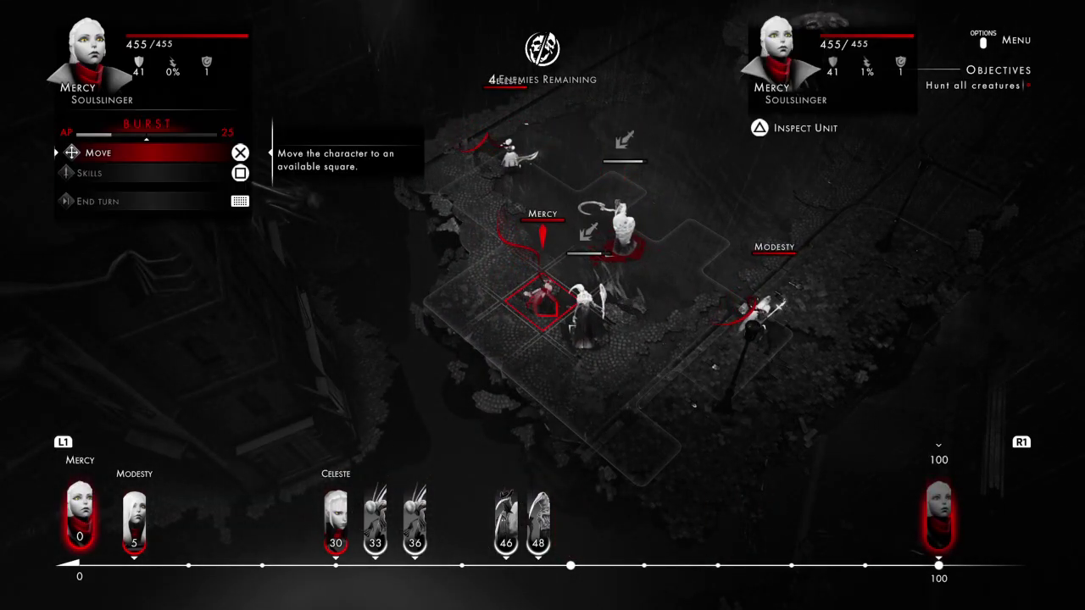
{"action": "key", "text": "Up"}
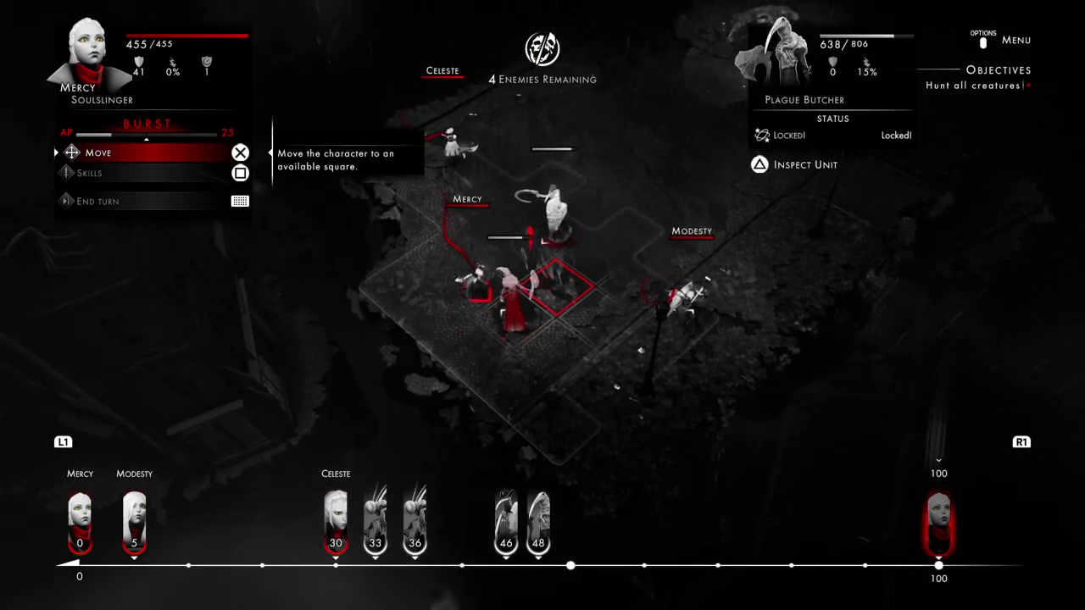
{"action": "key", "text": "Down"}
{"action": "key", "text": "Return"}
{"action": "key", "text": "Return"}
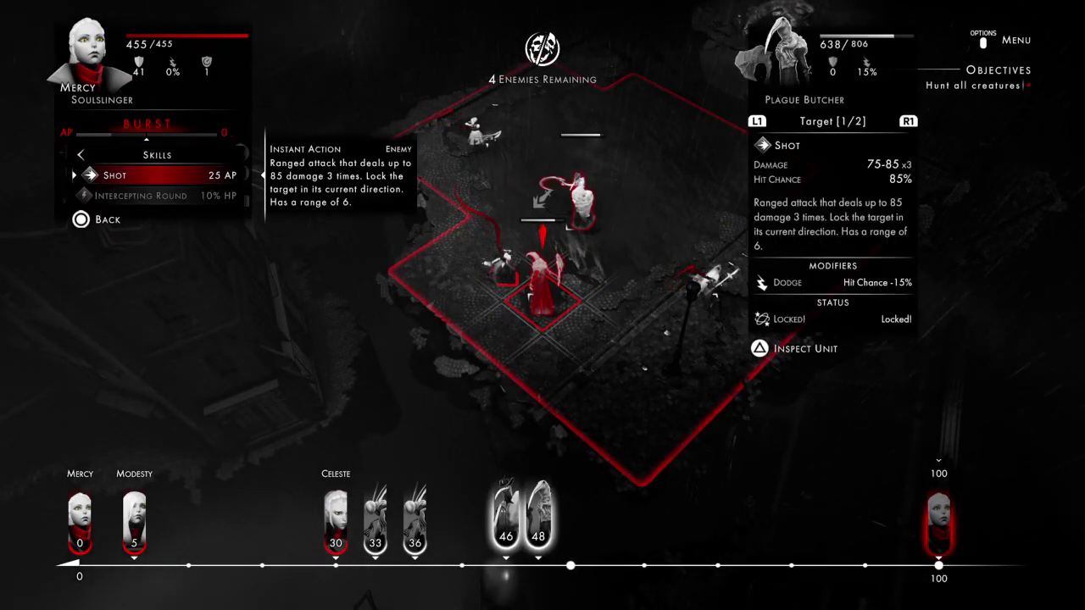
{"action": "key", "text": "Return"}
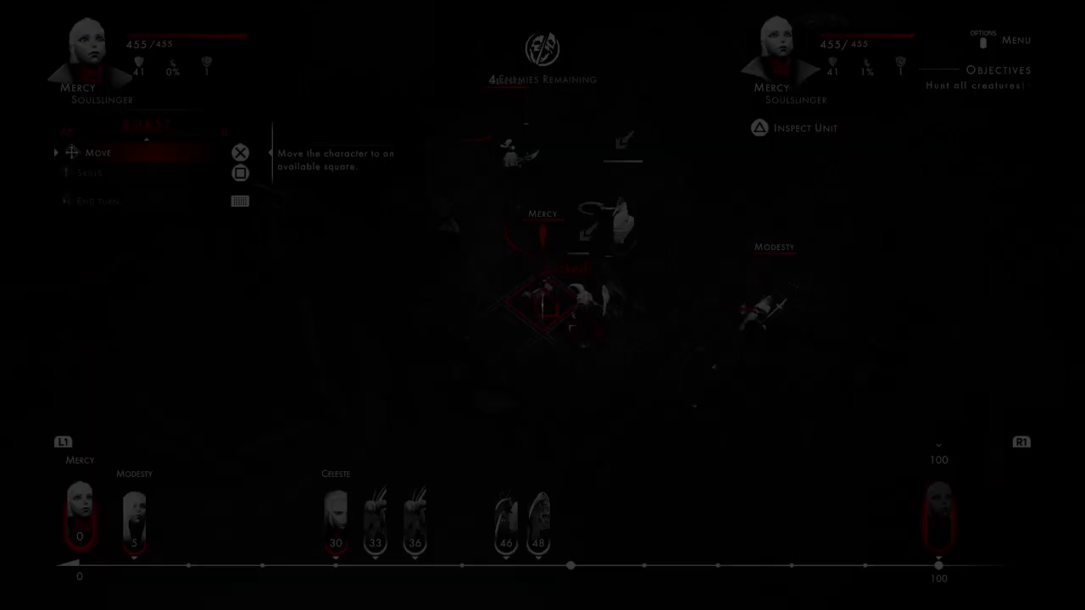
{"action": "key", "text": "Return"}
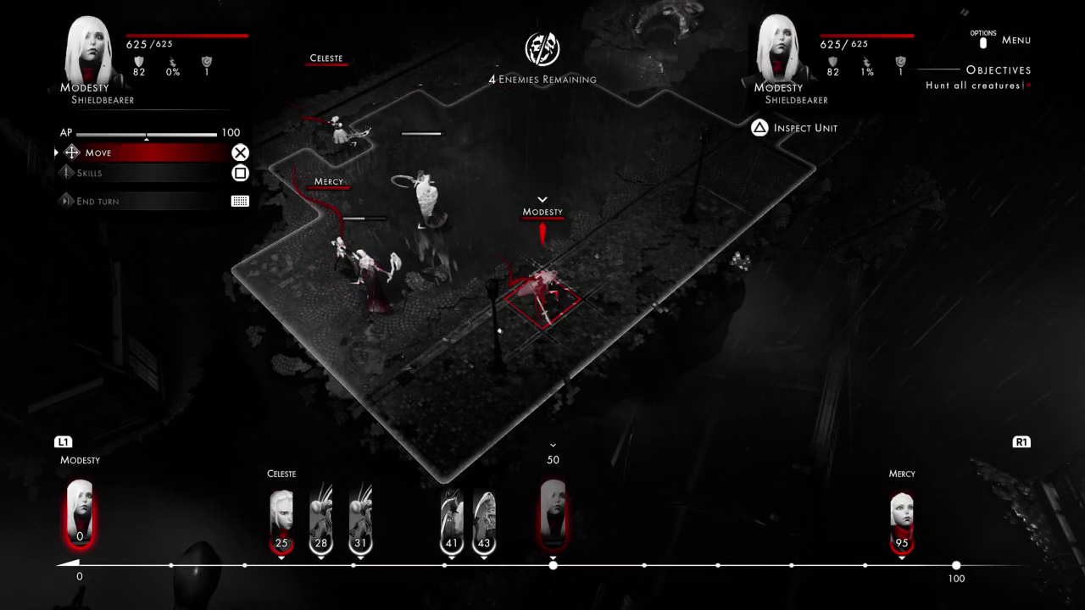
Move Modesty to the tile flanking the Plague Guard and Lunge it
{"action": "key", "text": "Left"}
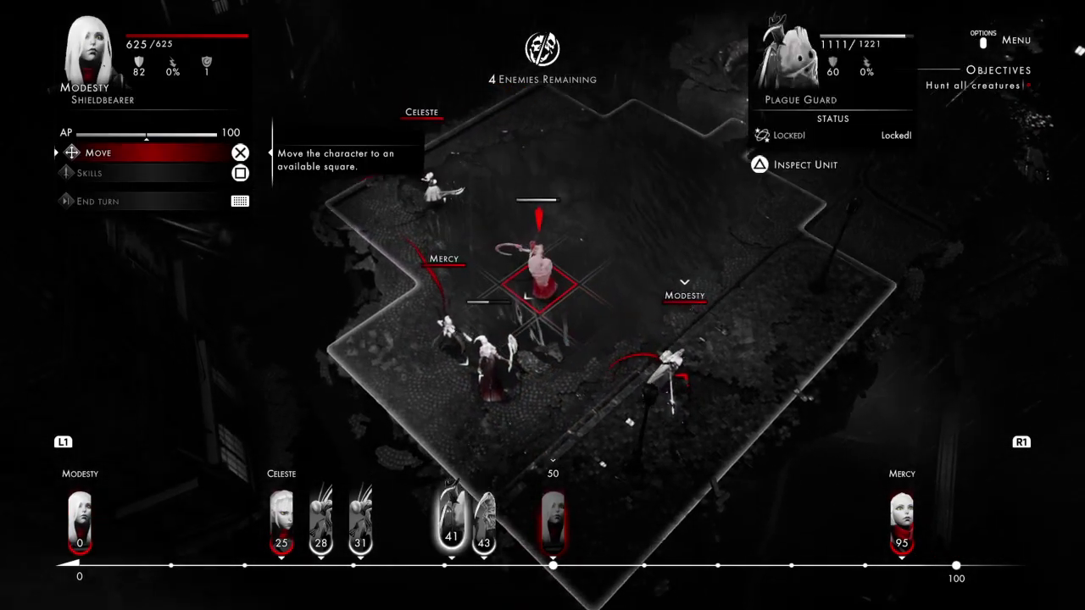
{"action": "key", "text": "Right"}
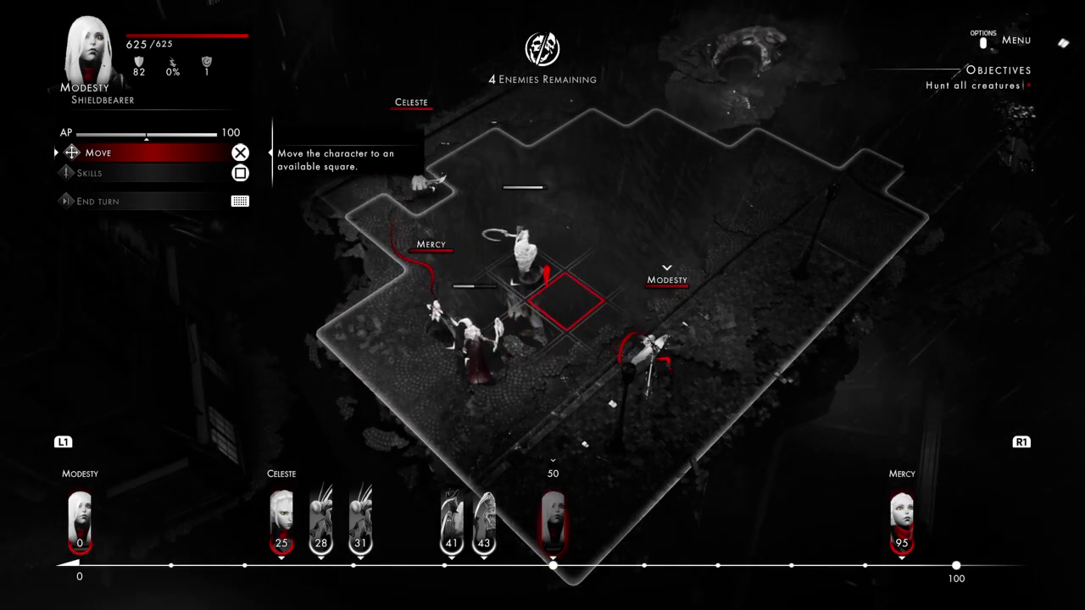
{"action": "key", "text": "Return"}
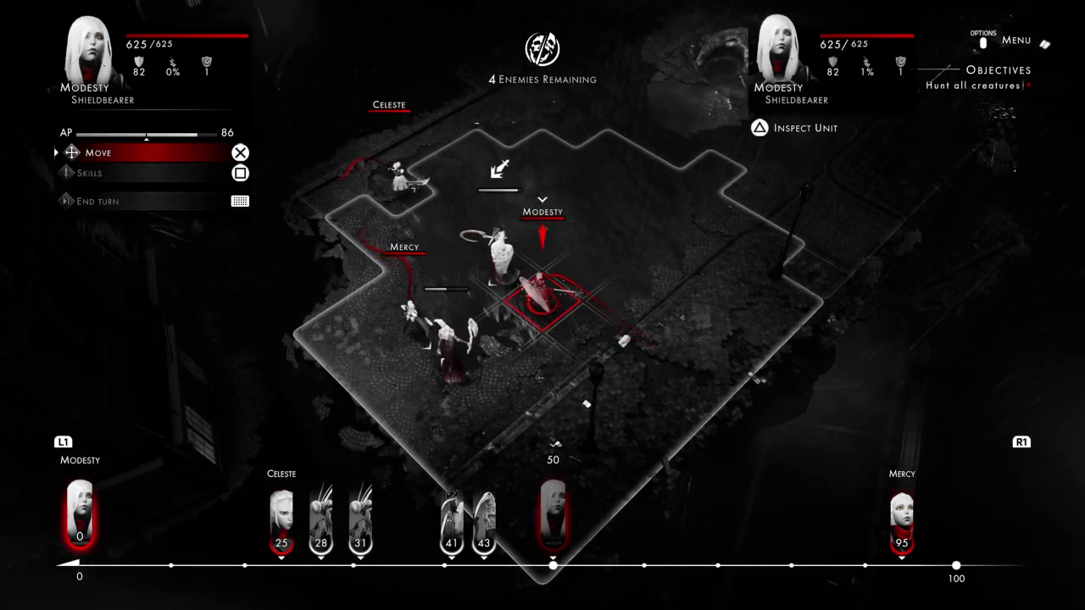
{"action": "key", "text": "Down"}
{"action": "key", "text": "Return"}
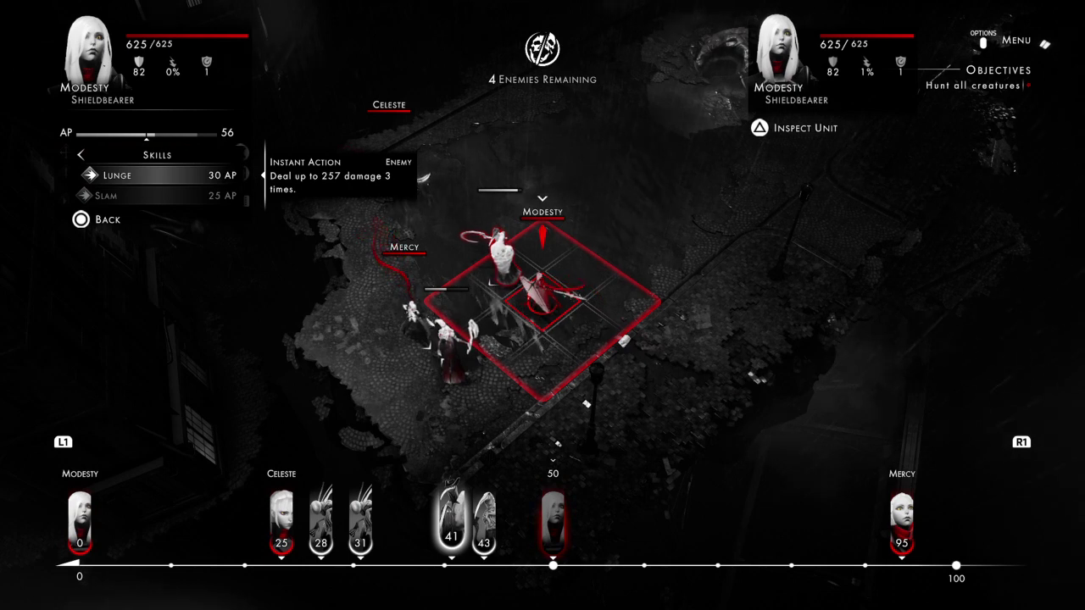
{"action": "key", "text": "Return"}
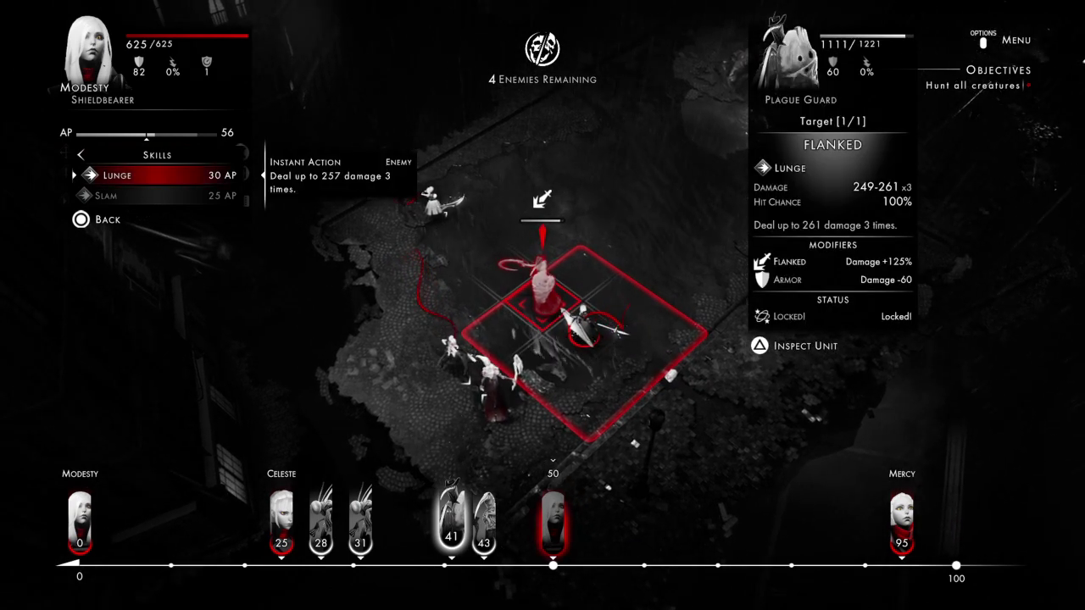
{"action": "key", "text": "Return"}
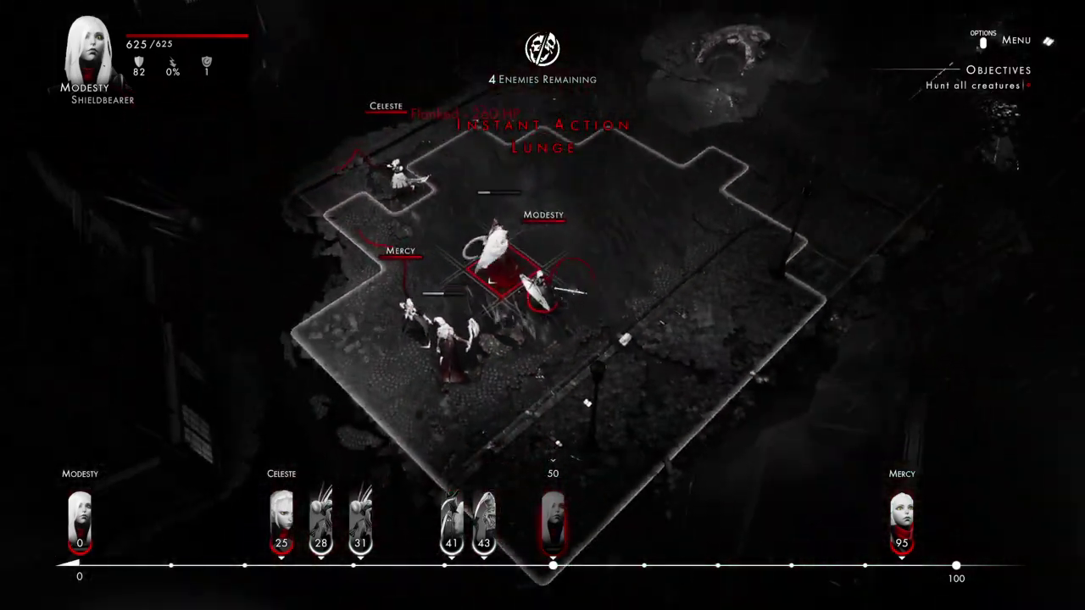
After glancing at Slam, Lunge the Plague Guard again to kill it
{"action": "key", "text": "Down"}
{"action": "key", "text": "Return"}
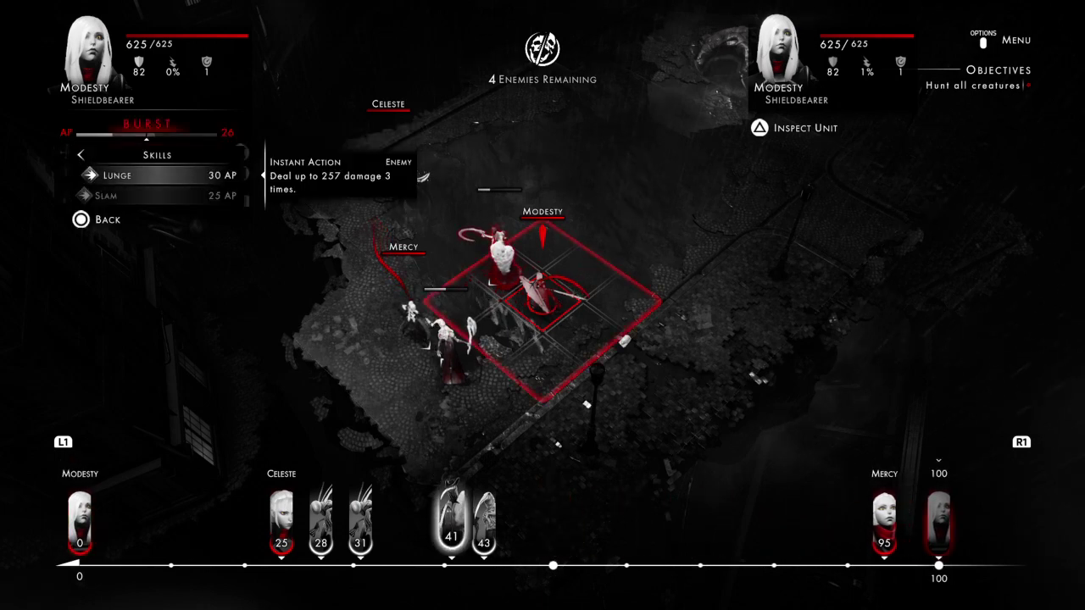
{"action": "key", "text": "Escape"}
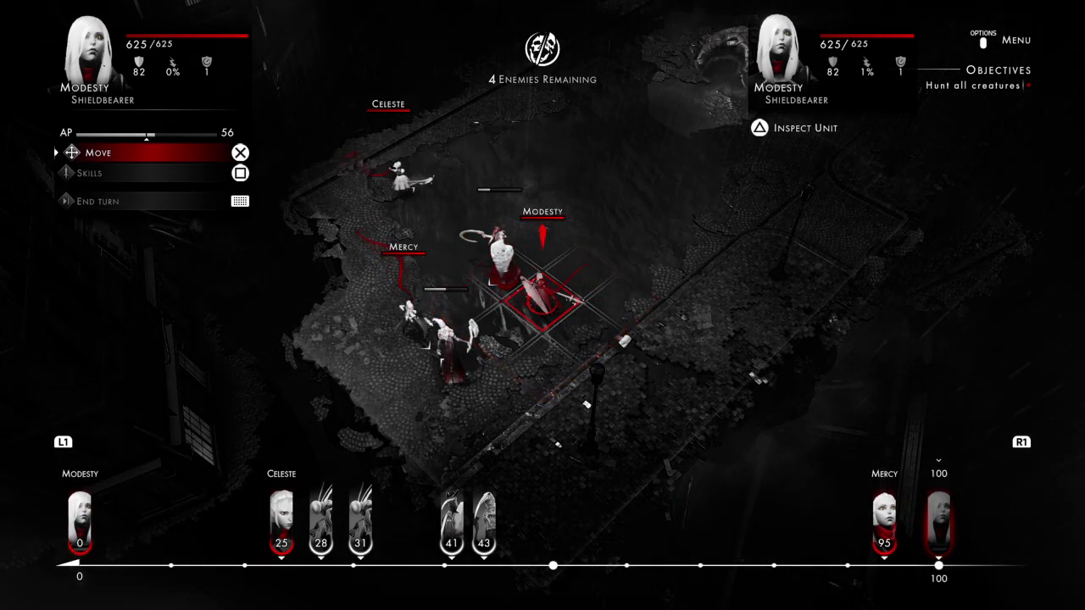
{"action": "key", "text": "Down"}
{"action": "key", "text": "Return"}
{"action": "key", "text": "Down"}
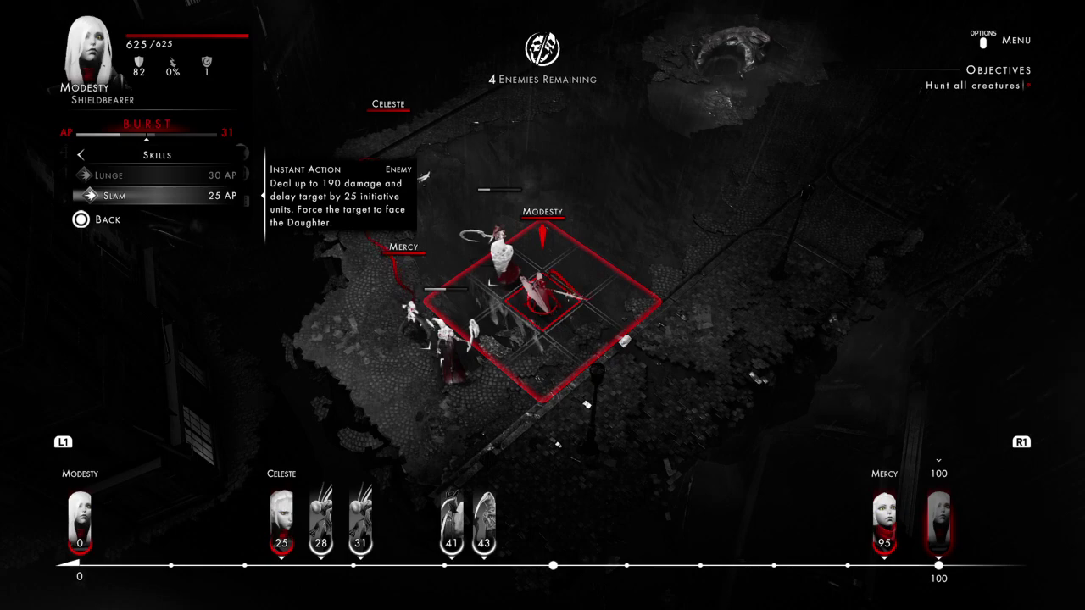
{"action": "key", "text": "Escape"}
{"action": "key", "text": "Down"}
{"action": "key", "text": "Return"}
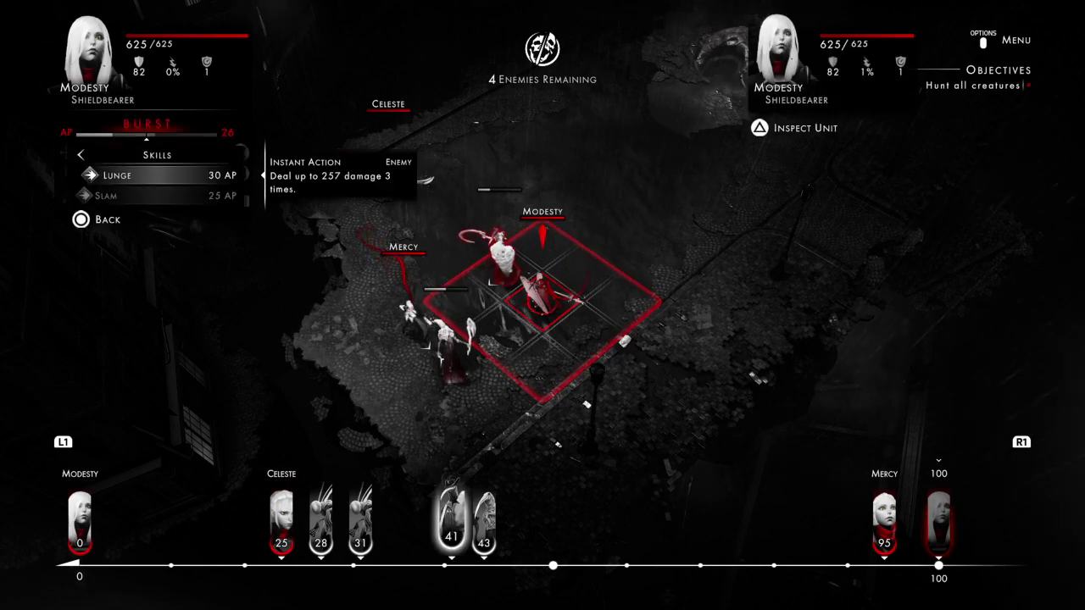
{"action": "key", "text": "Return"}
{"action": "key", "text": "Return"}
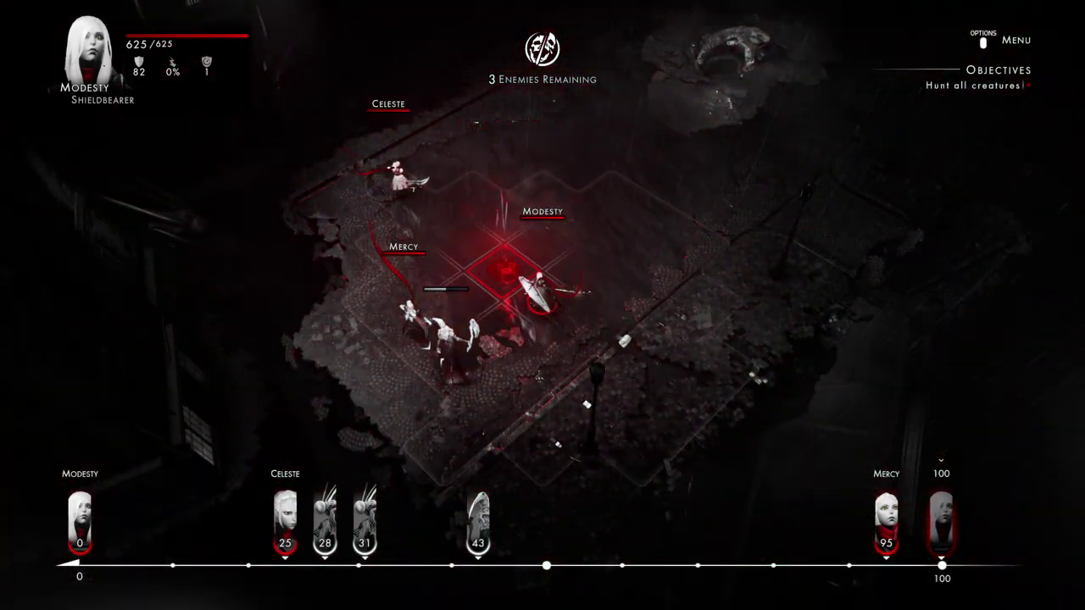
Step Modesty onto an adjacent square and return to her main actions
{"action": "key", "text": "Left"}
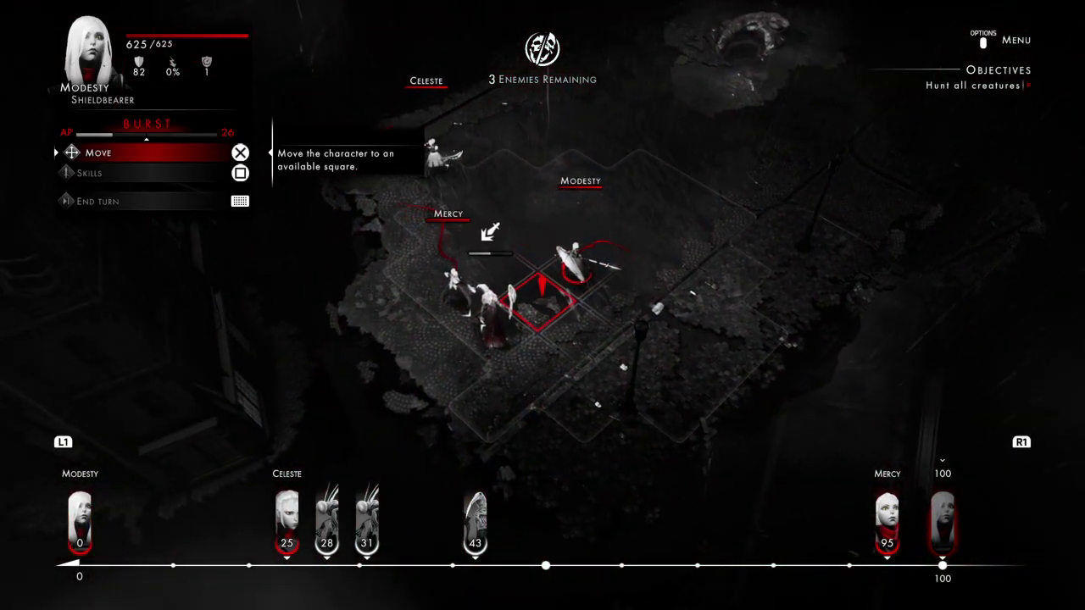
{"action": "key", "text": "Down"}
{"action": "key", "text": "Return"}
{"action": "key", "text": "Escape"}
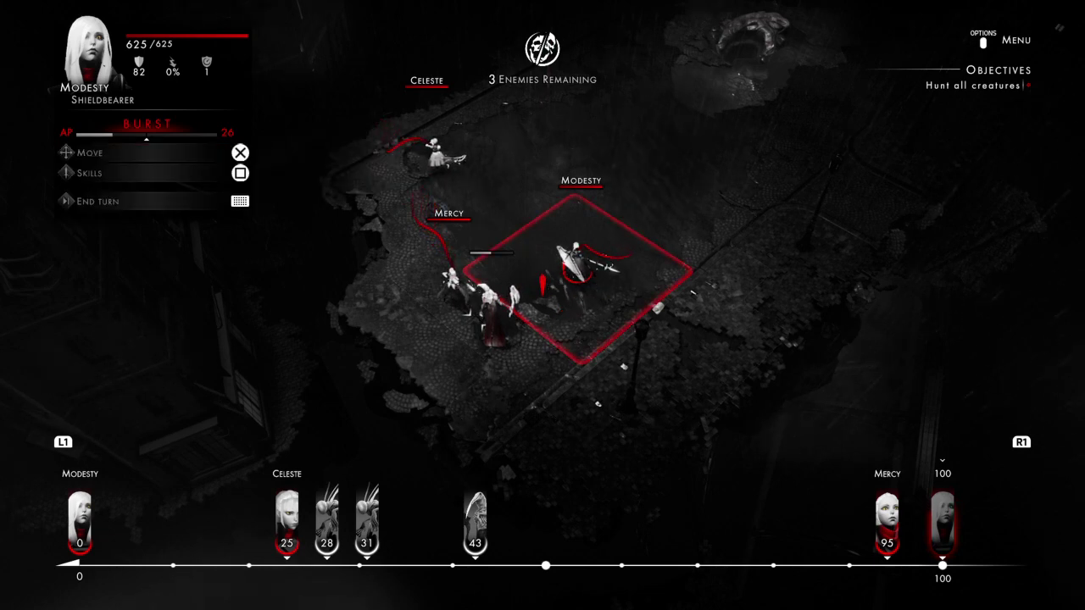
{"action": "key", "text": "Down"}
{"action": "key", "text": "Return"}
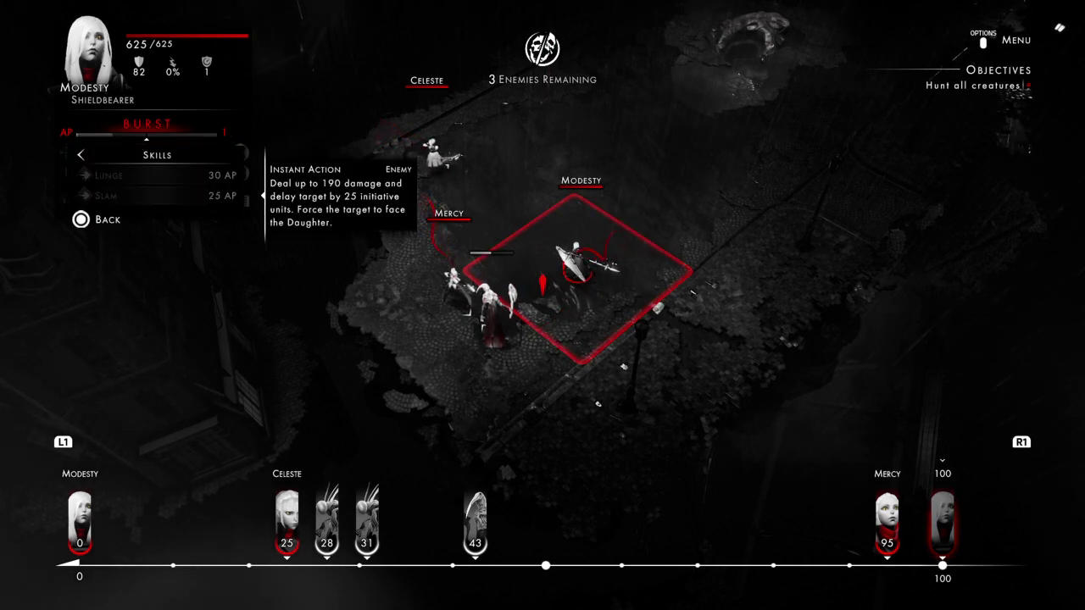
{"action": "key", "text": "Escape"}
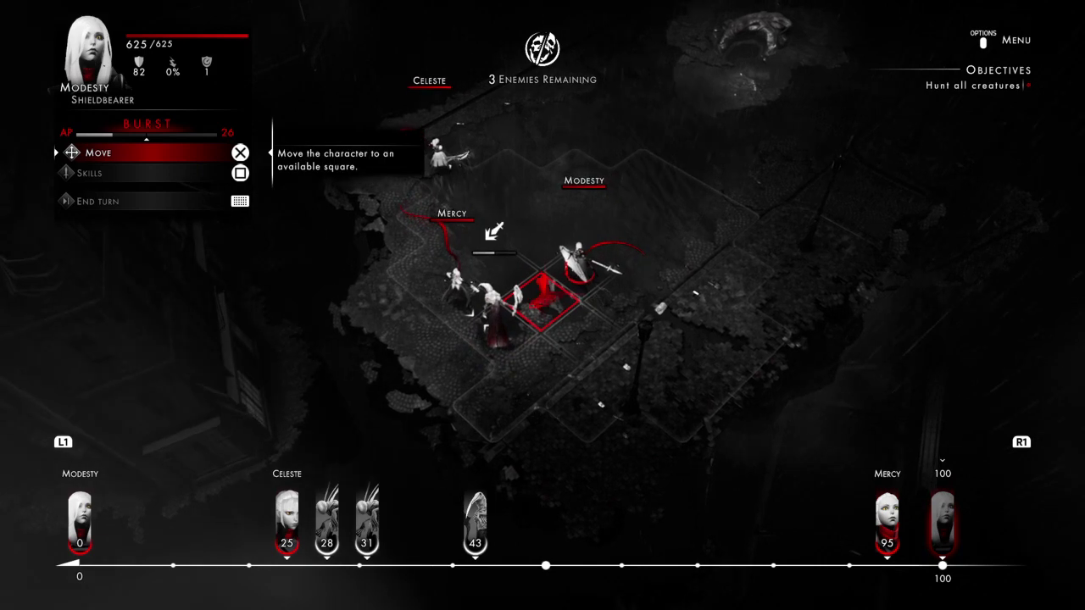
{"action": "key", "text": "Return"}
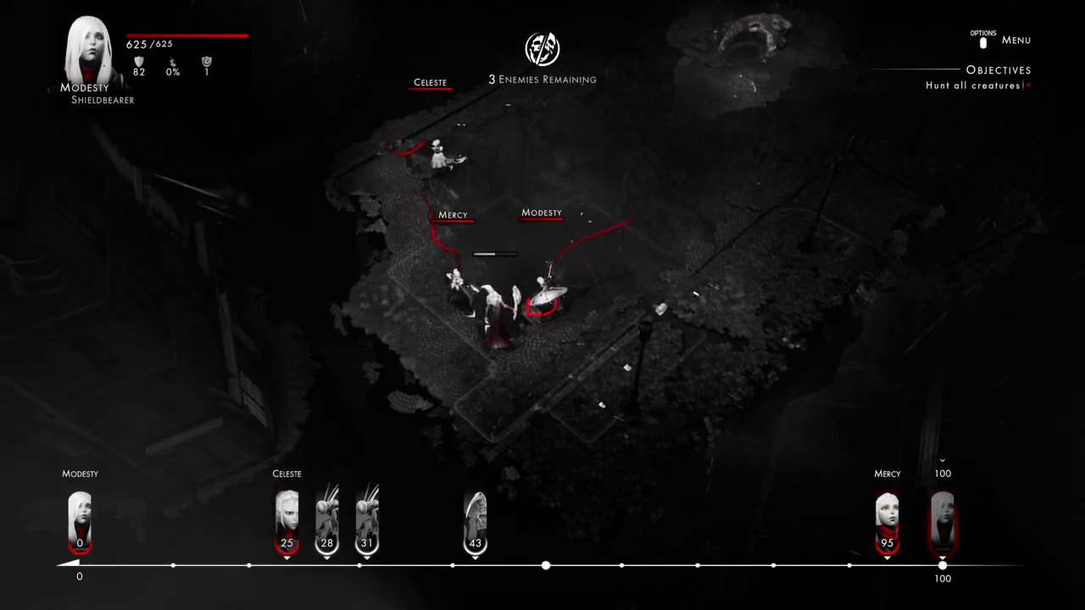
{"action": "key", "text": "Escape"}
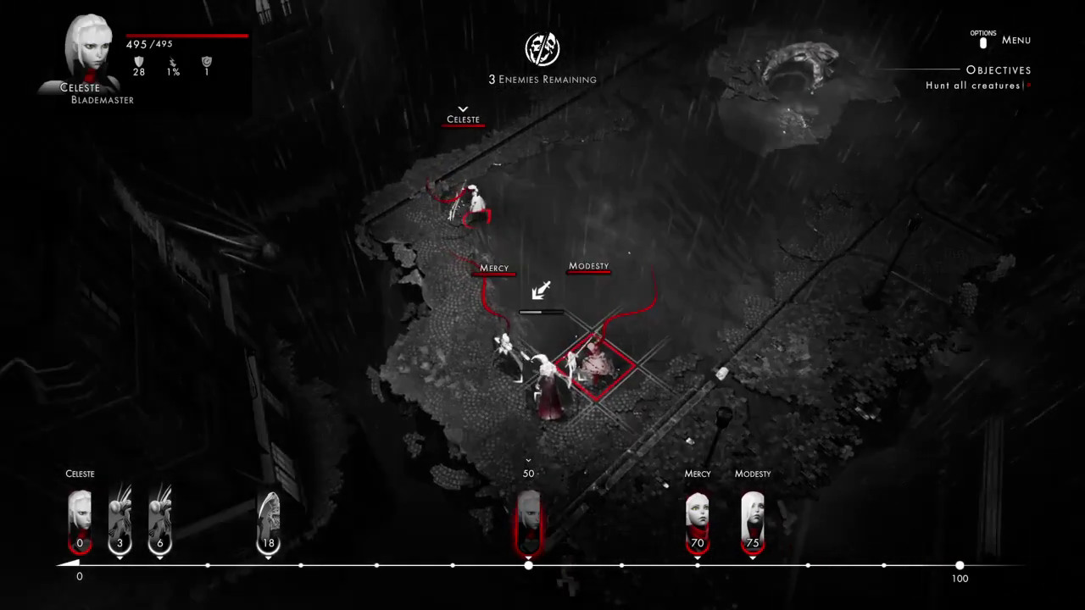
Move Celeste beside Mercy and Slash the adjacent enemy to death
{"action": "key", "text": "Down"}
{"action": "key", "text": "Down"}
{"action": "key", "text": "Down"}
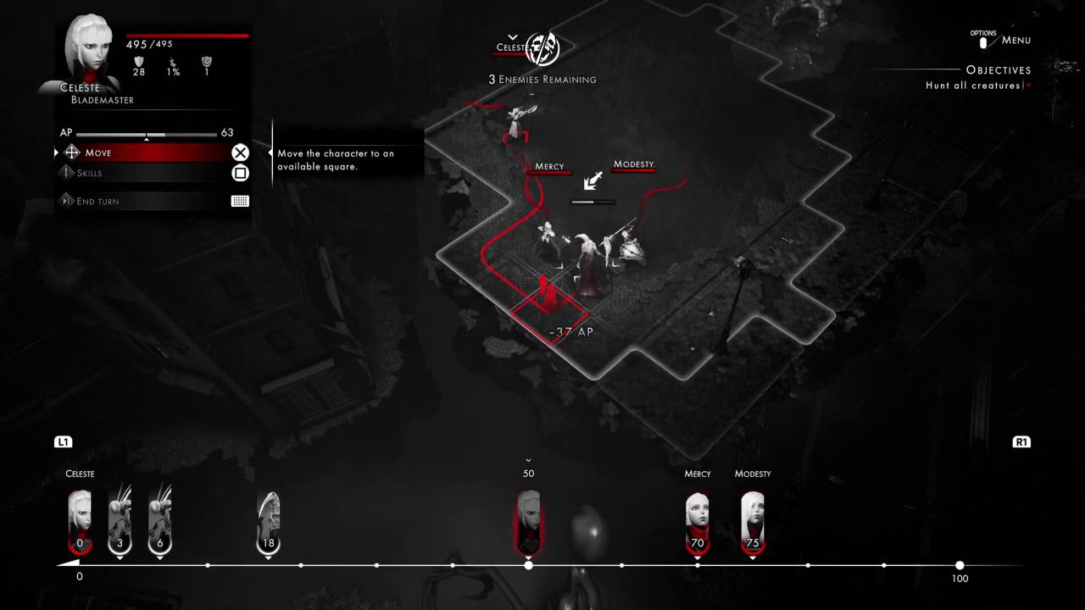
{"action": "key", "text": "Return"}
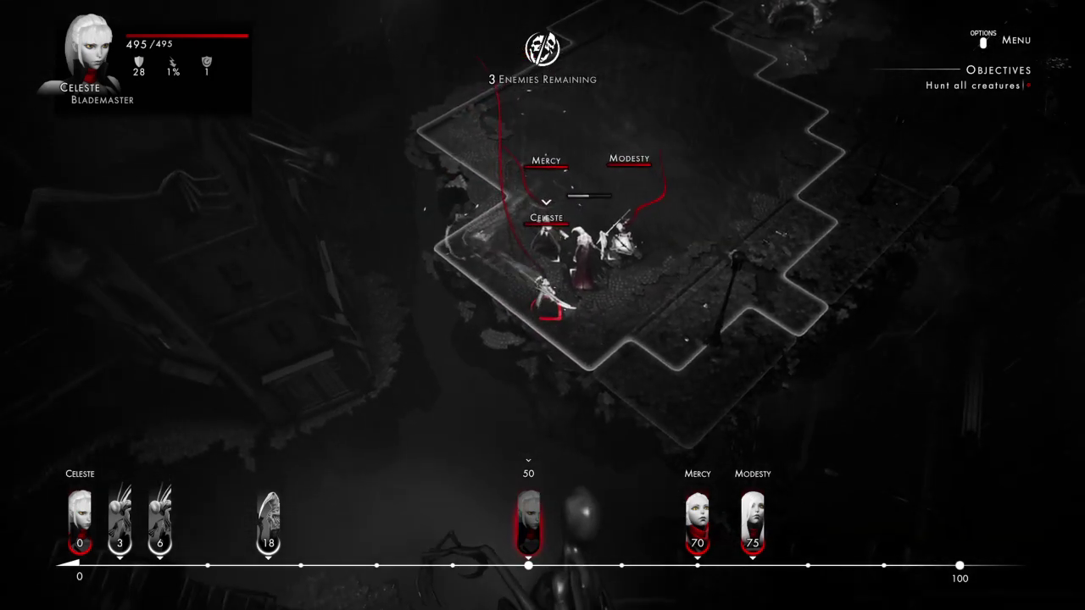
{"action": "key", "text": "Return"}
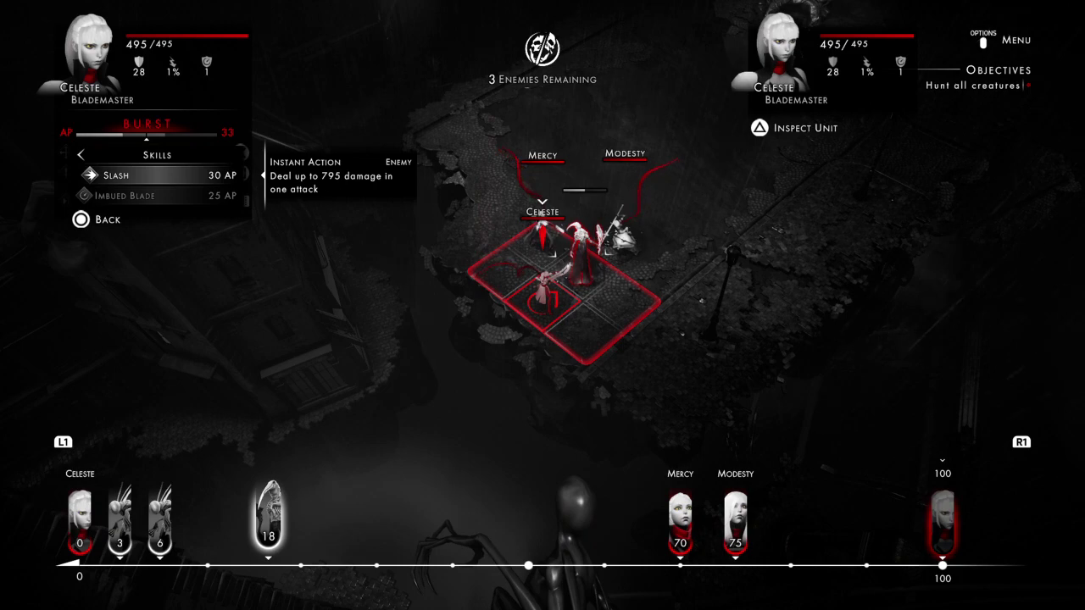
{"action": "key", "text": "Return"}
{"action": "key", "text": "Return"}
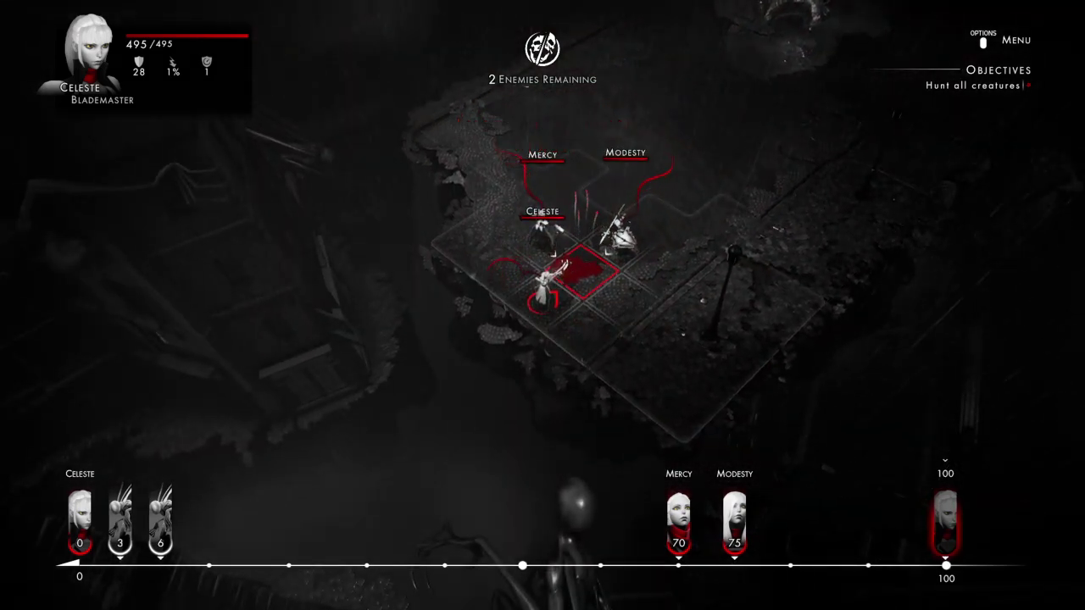
Check Celeste's skill list, then end her turn
{"action": "key", "text": "Down"}
{"action": "key", "text": "Return"}
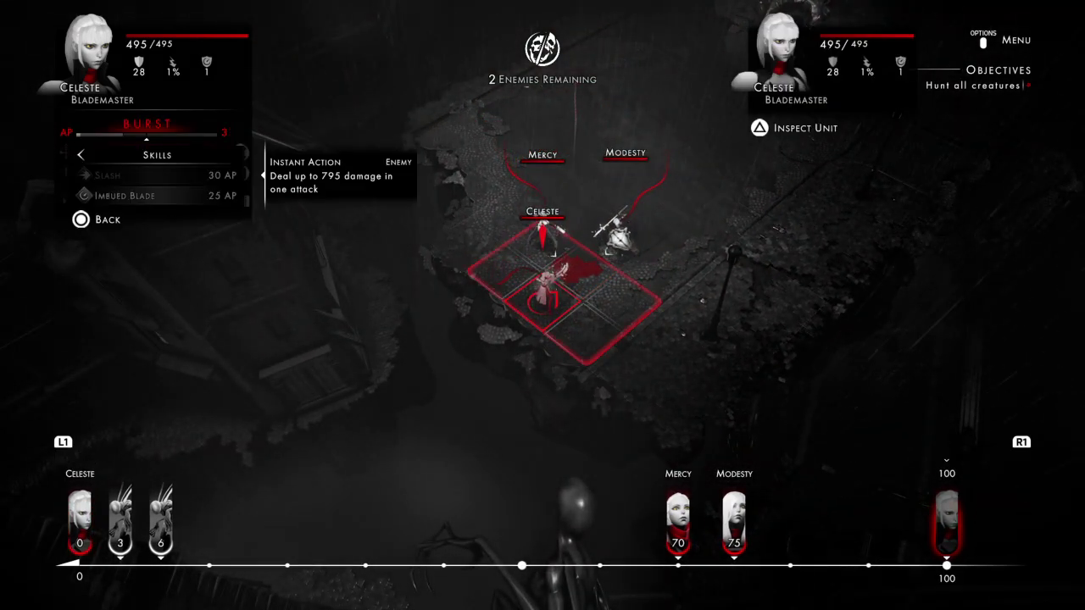
{"action": "key", "text": "Escape"}
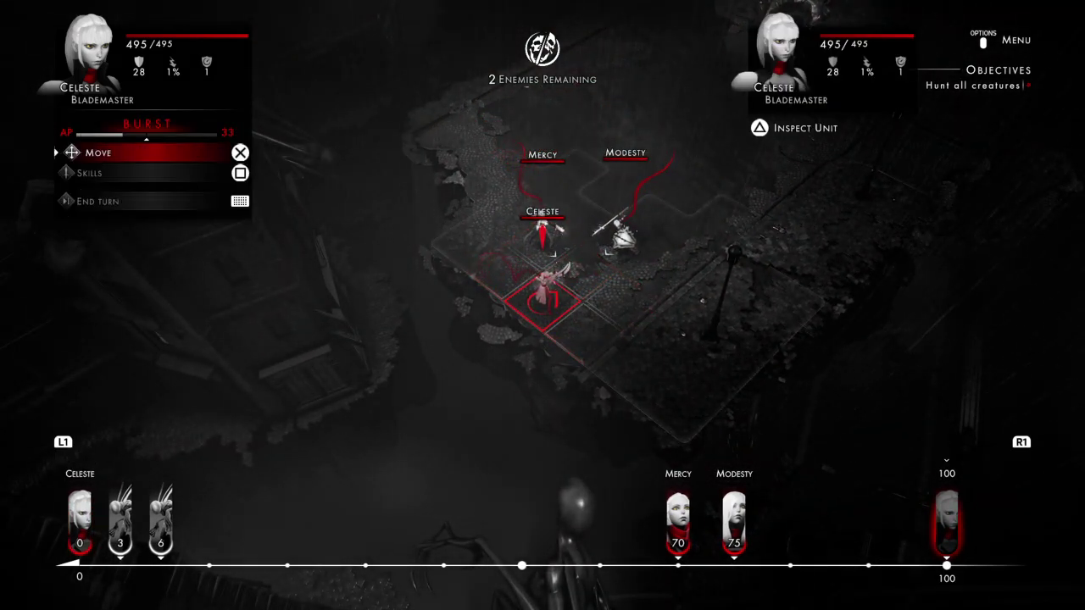
{"action": "key", "text": "Down"}
{"action": "key", "text": "Down"}
{"action": "key", "text": "Return"}
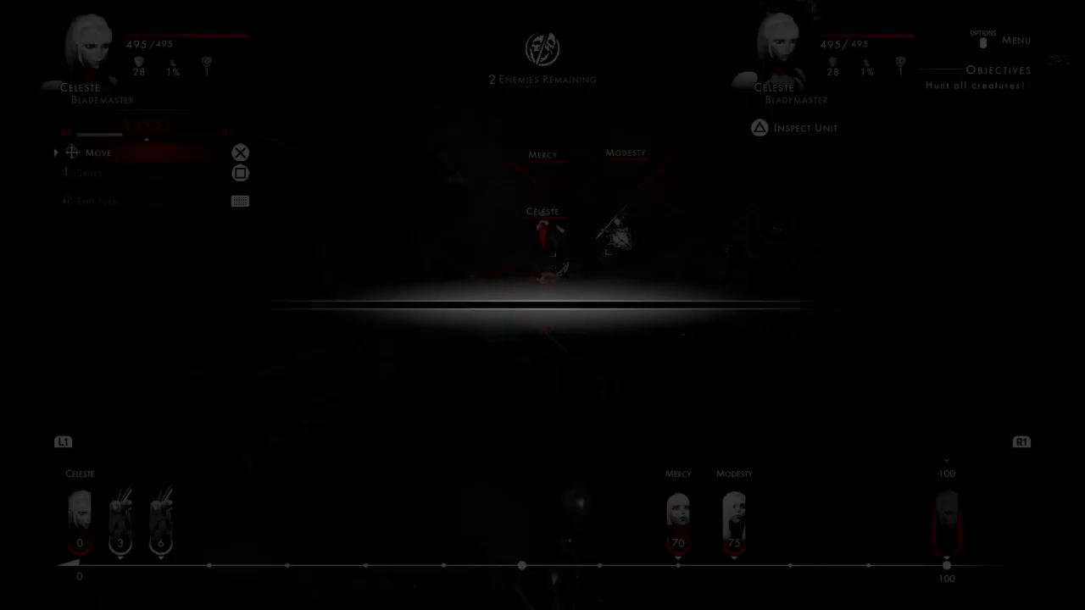
Confirm ending Celeste's turn and let the two Scavengers take their moves
{"action": "key", "text": "Return"}
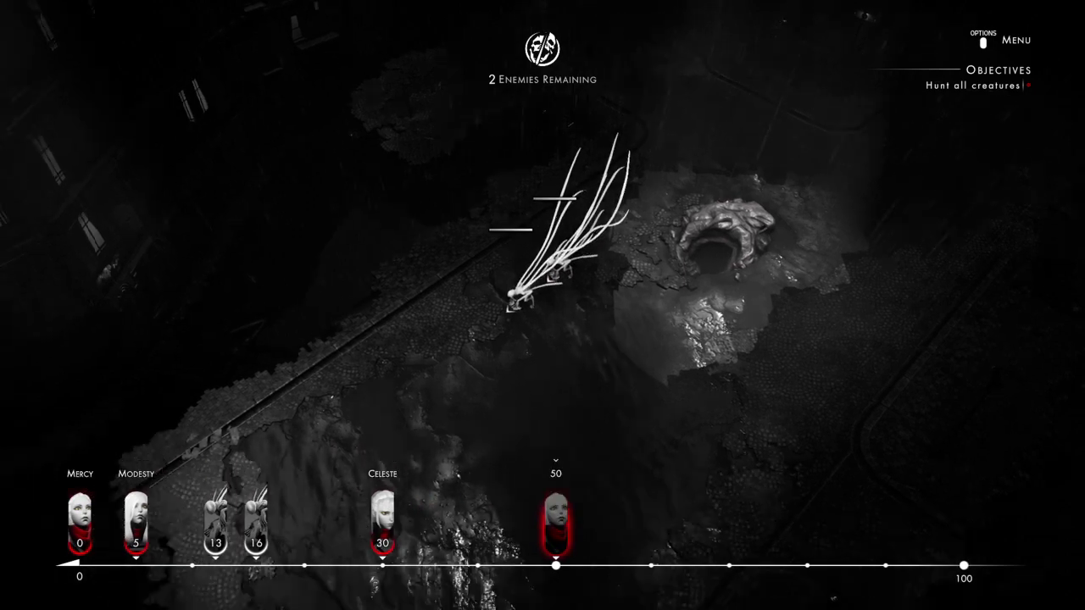
Walk Mercy toward the Scavengers and fire Shot at one of them
{"action": "key", "text": "Up"}
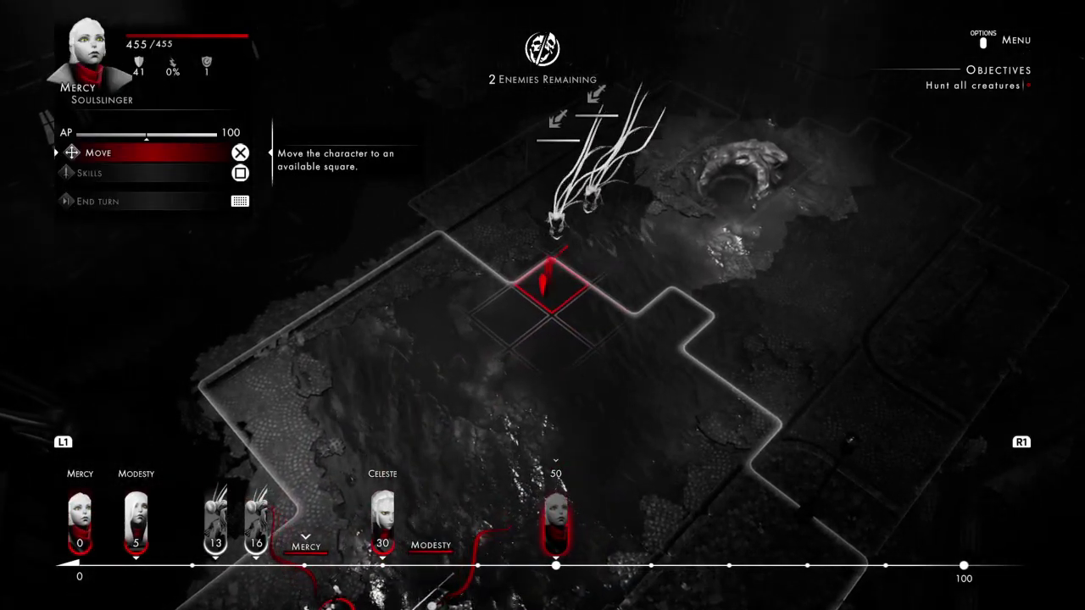
{"action": "key", "text": "Return"}
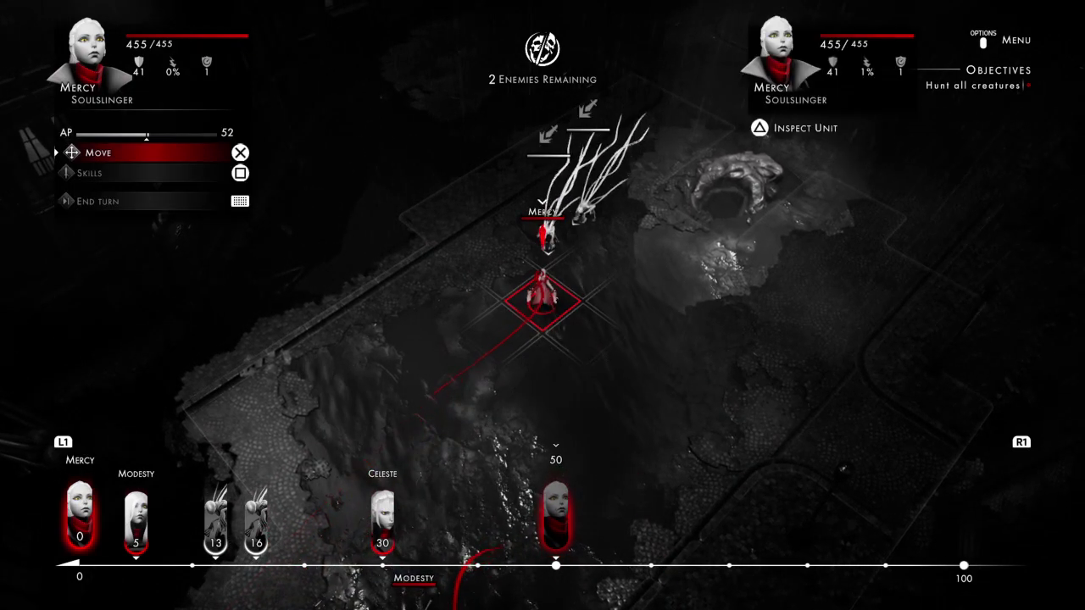
{"action": "key", "text": "Down"}
{"action": "key", "text": "Return"}
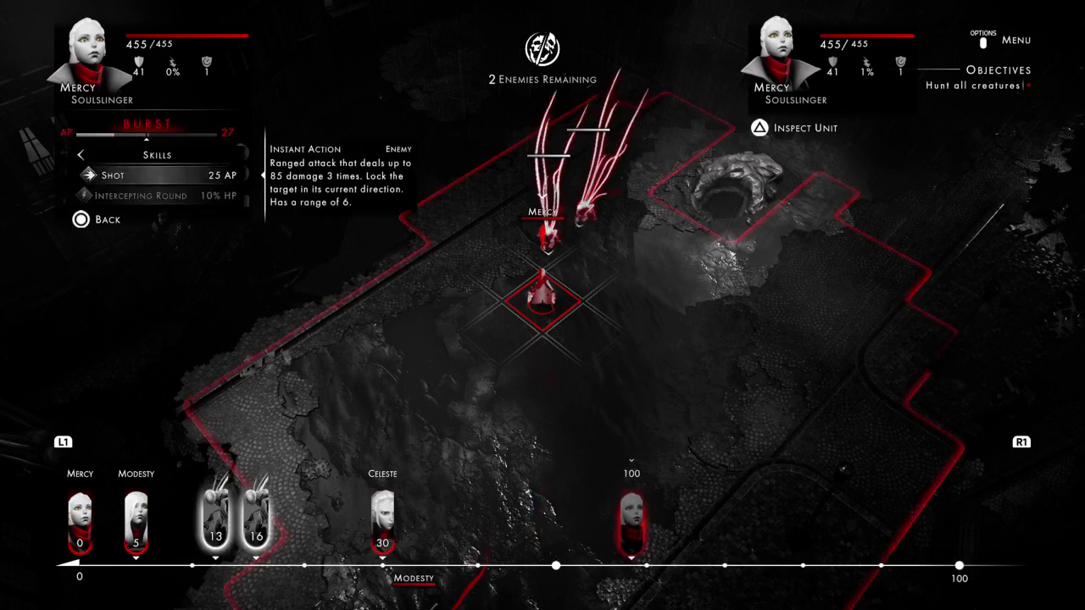
{"action": "key", "text": "Up"}
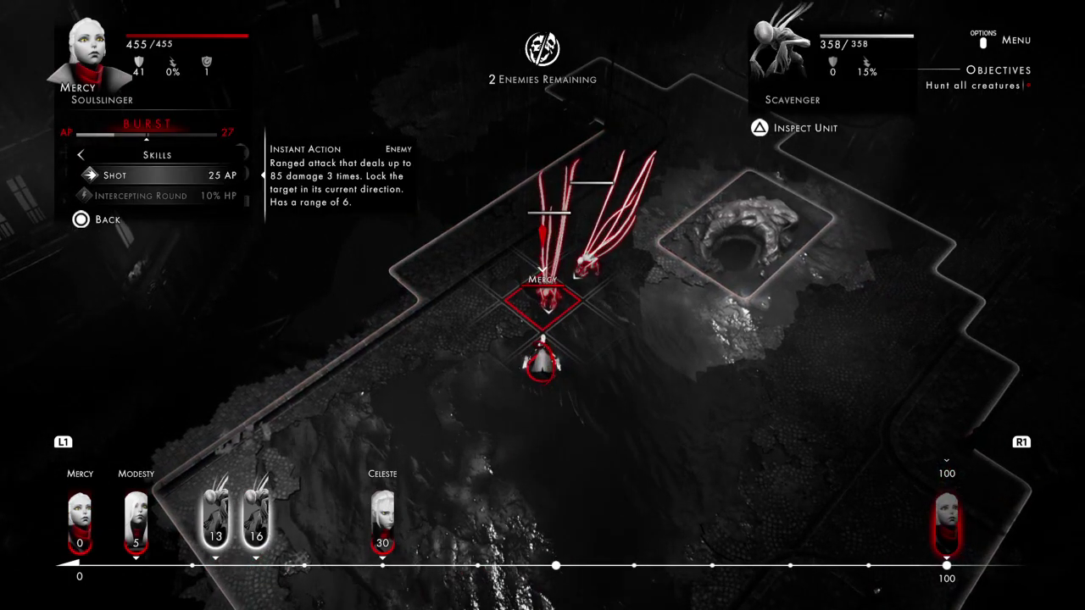
{"action": "key", "text": "Return"}
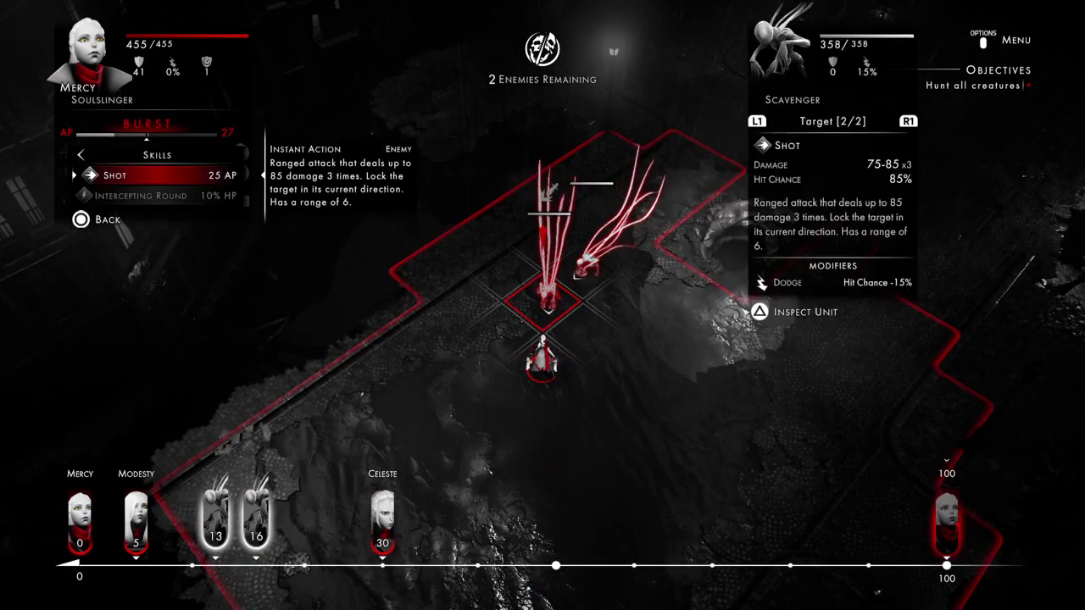
{"action": "key", "text": "Return"}
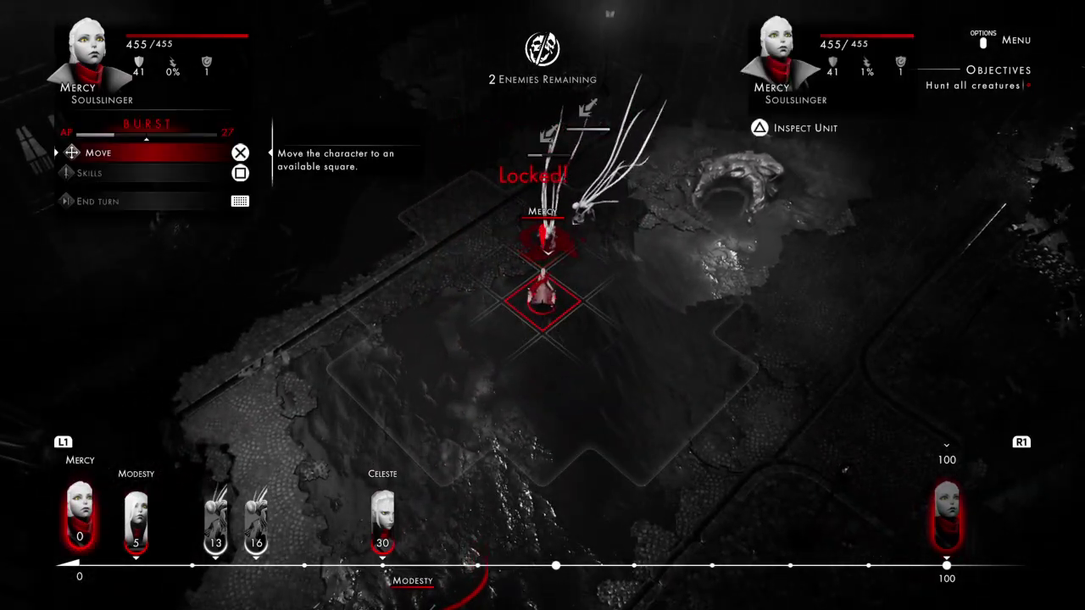
Shoot the wounded Scavenger down, ready Intercepting Round, and end Mercy's turn
{"action": "key", "text": "Down"}
{"action": "key", "text": "Return"}
{"action": "key", "text": "Return"}
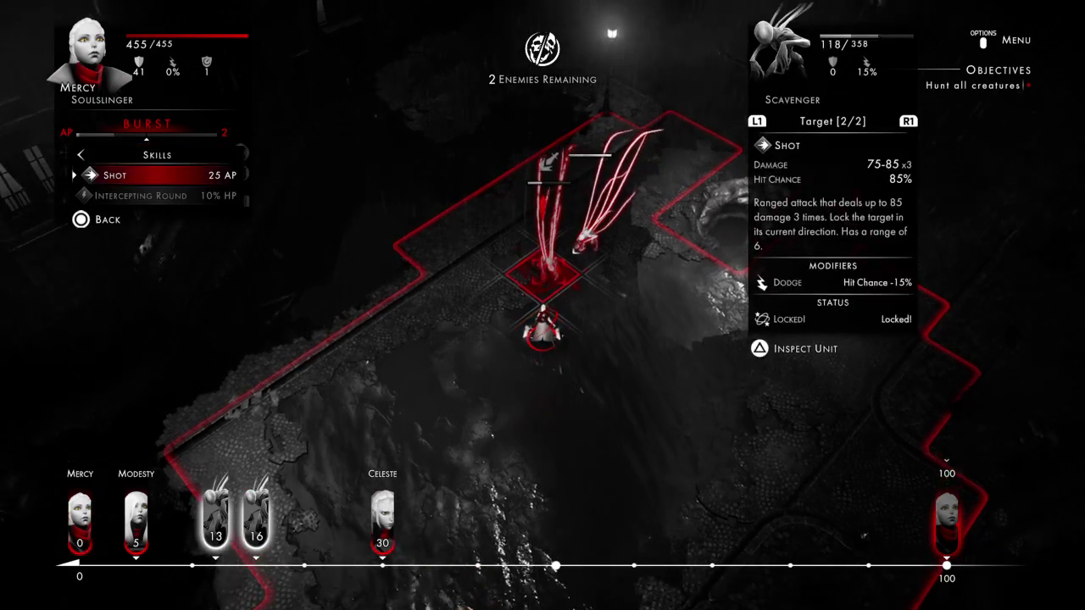
{"action": "key", "text": "Return"}
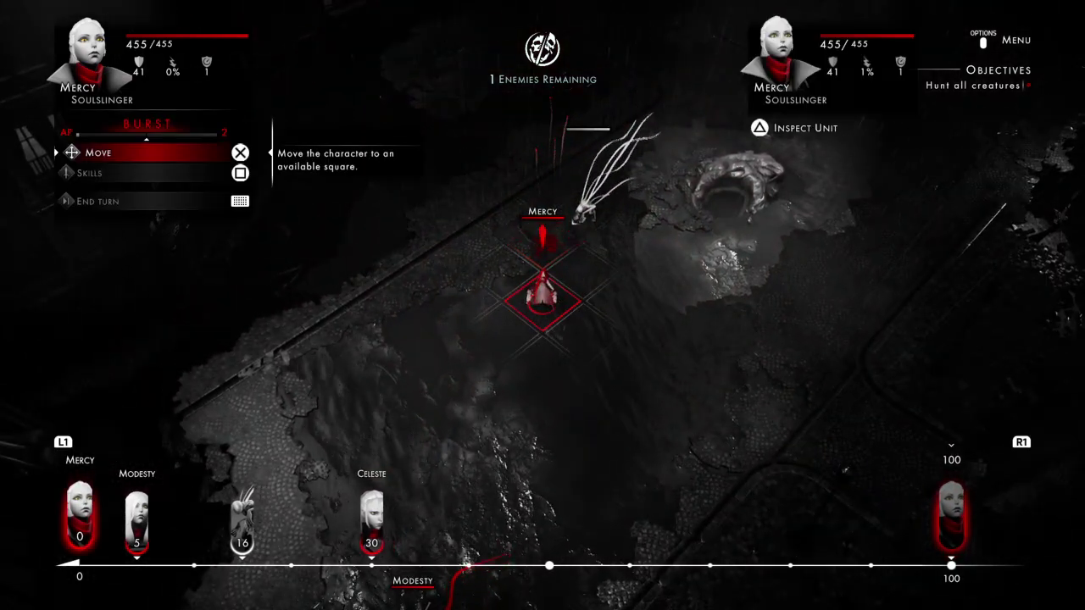
{"action": "key", "text": "s"}
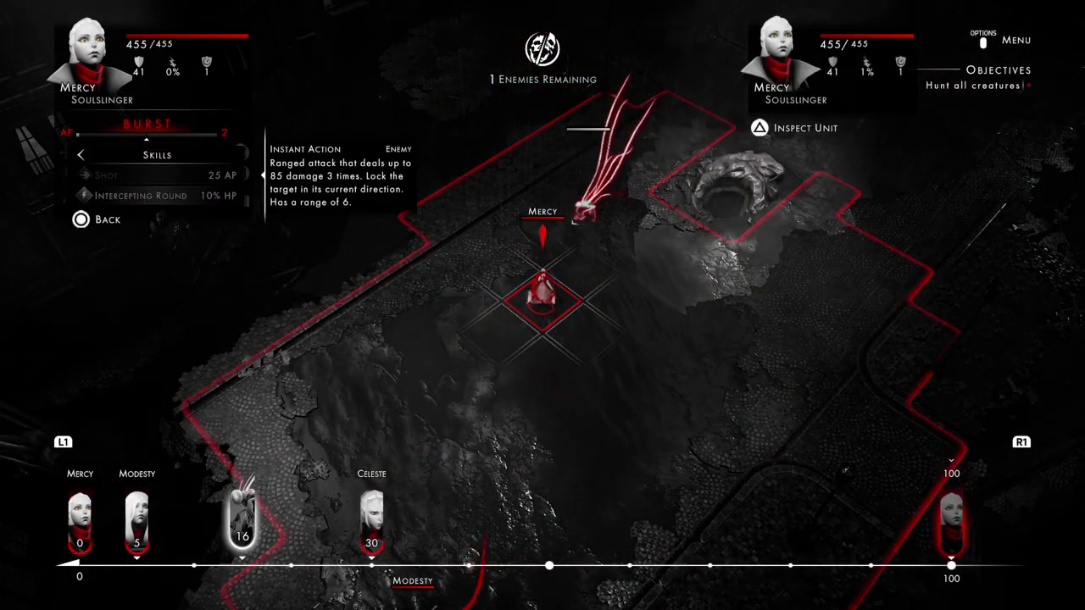
{"action": "key", "text": "Down"}
{"action": "key", "text": "Return"}
{"action": "key", "text": "Return"}
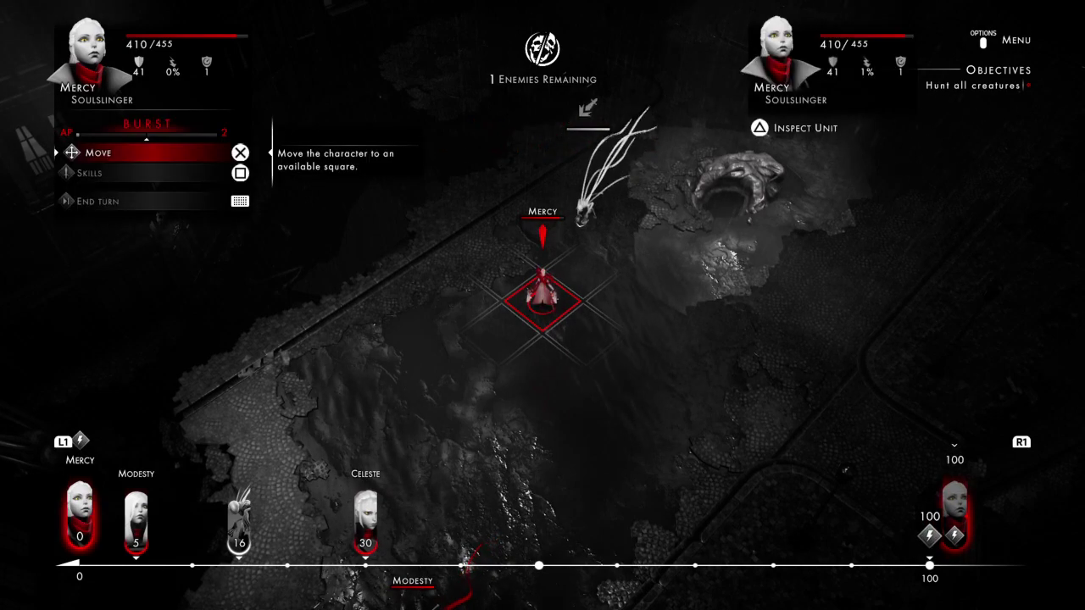
{"action": "key", "text": "e"}
{"action": "key", "text": "Return"}
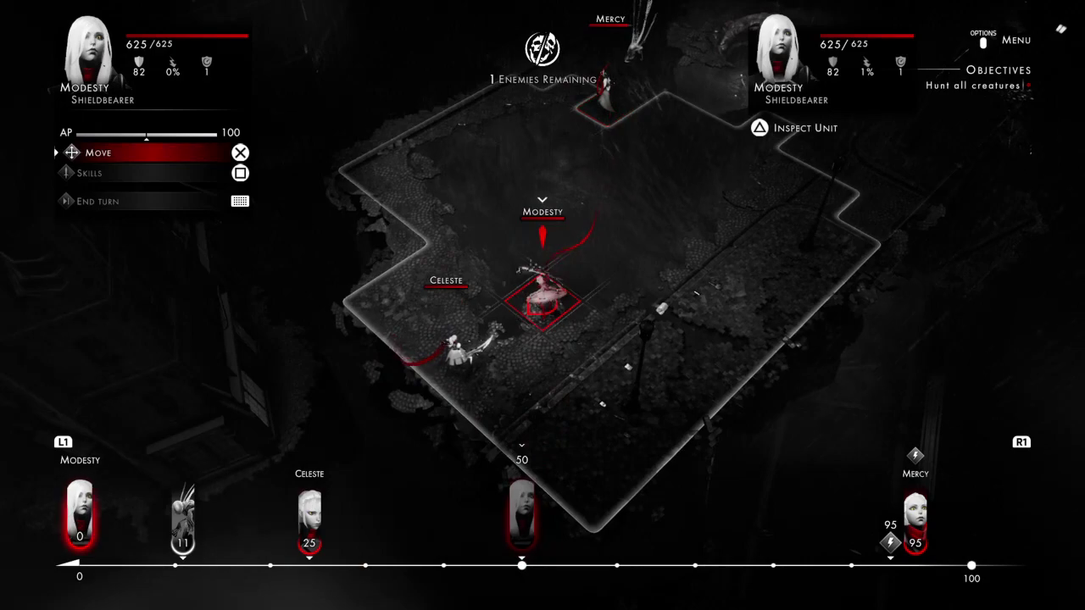
Move Modesty to the square beside Mercy
{"action": "key", "text": "Up"}
{"action": "key", "text": "Up"}
{"action": "key", "text": "Up"}
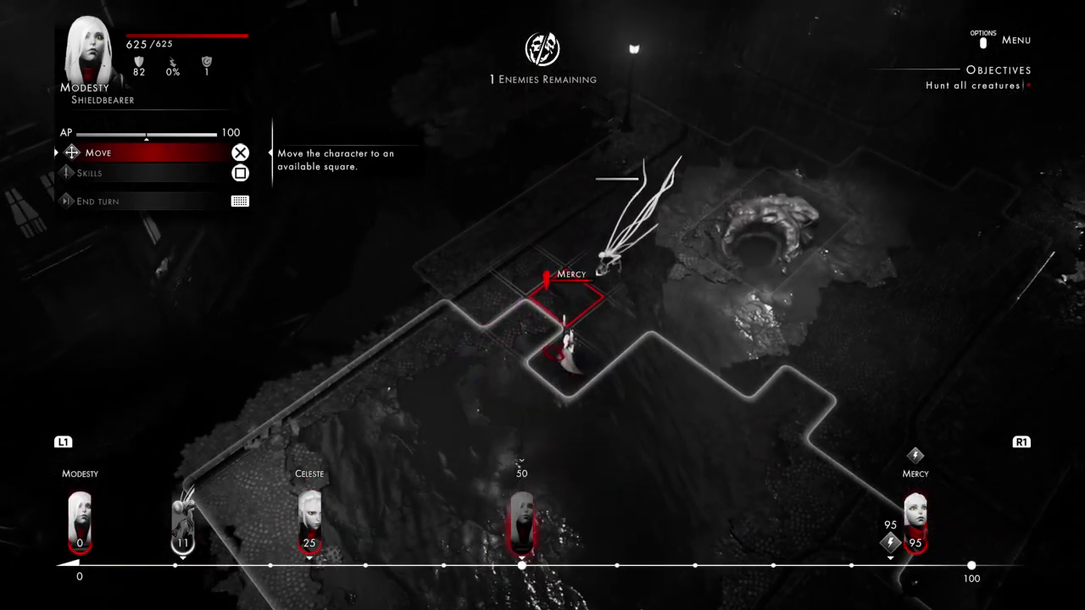
{"action": "key", "text": "Up"}
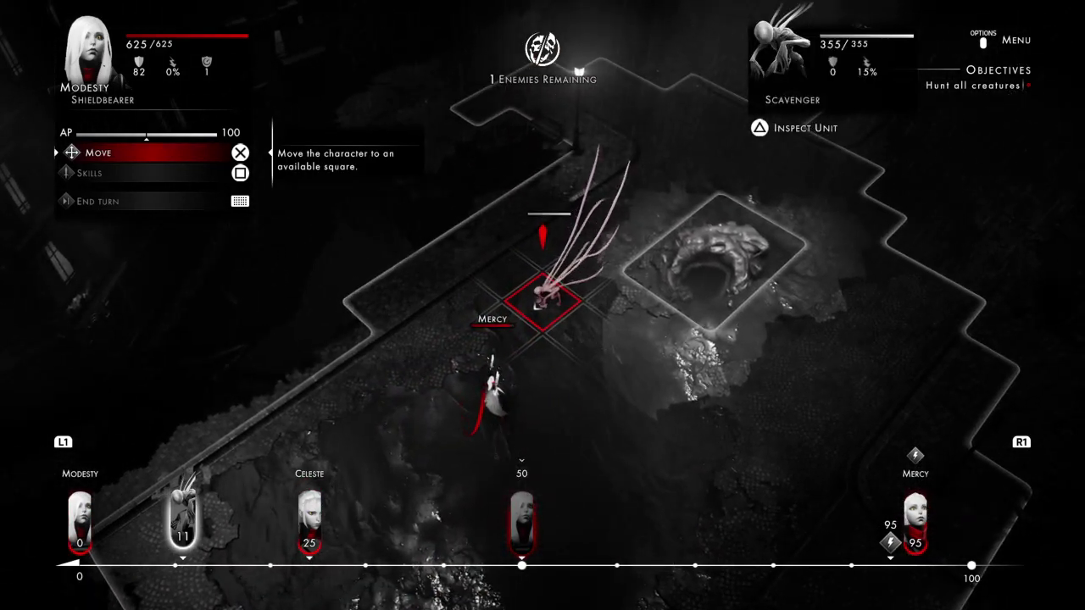
{"action": "key", "text": "Down"}
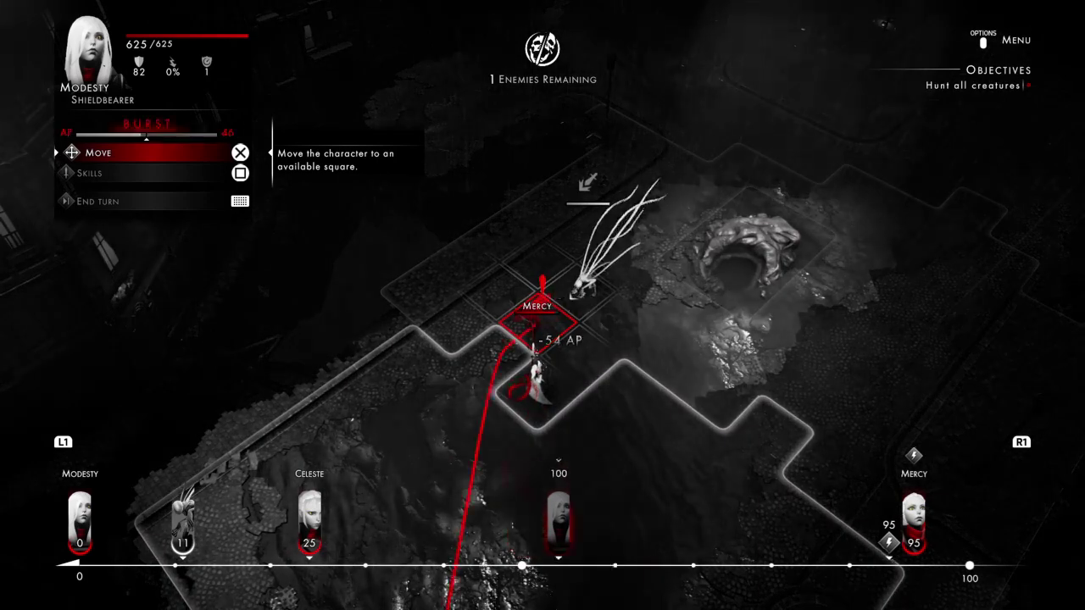
{"action": "key", "text": "Return"}
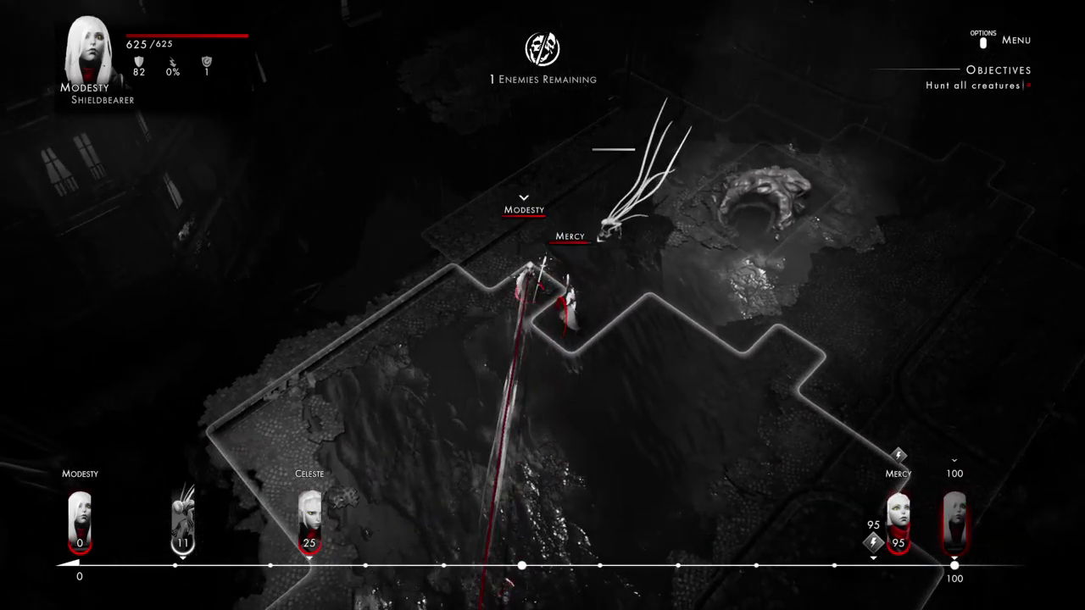
Slam the last Scavenger to delay its turn, then end Modesty's turn
{"action": "key", "text": "Return"}
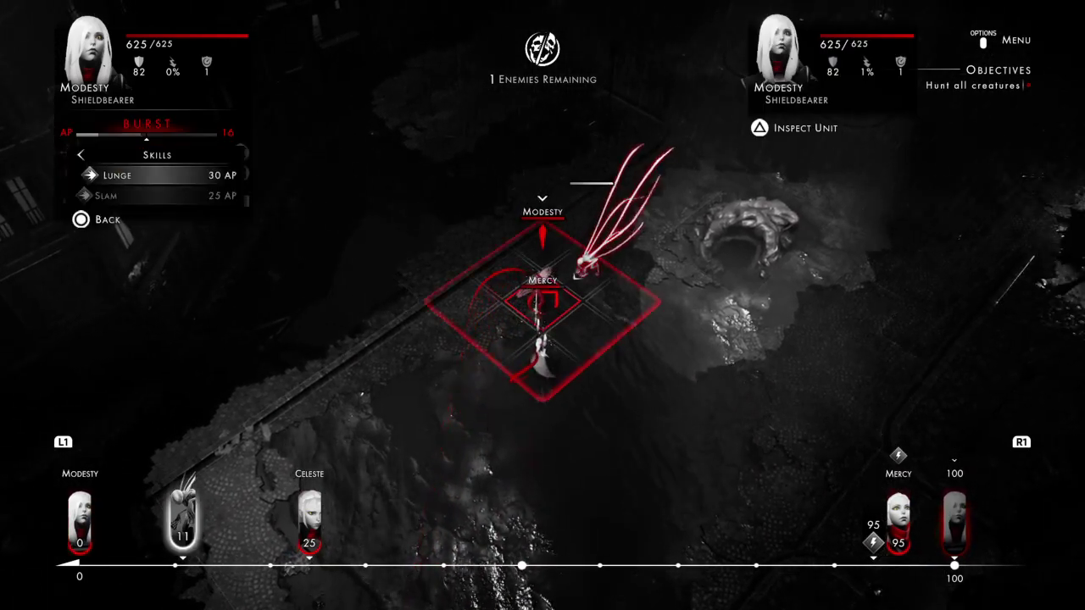
{"action": "key", "text": "Down"}
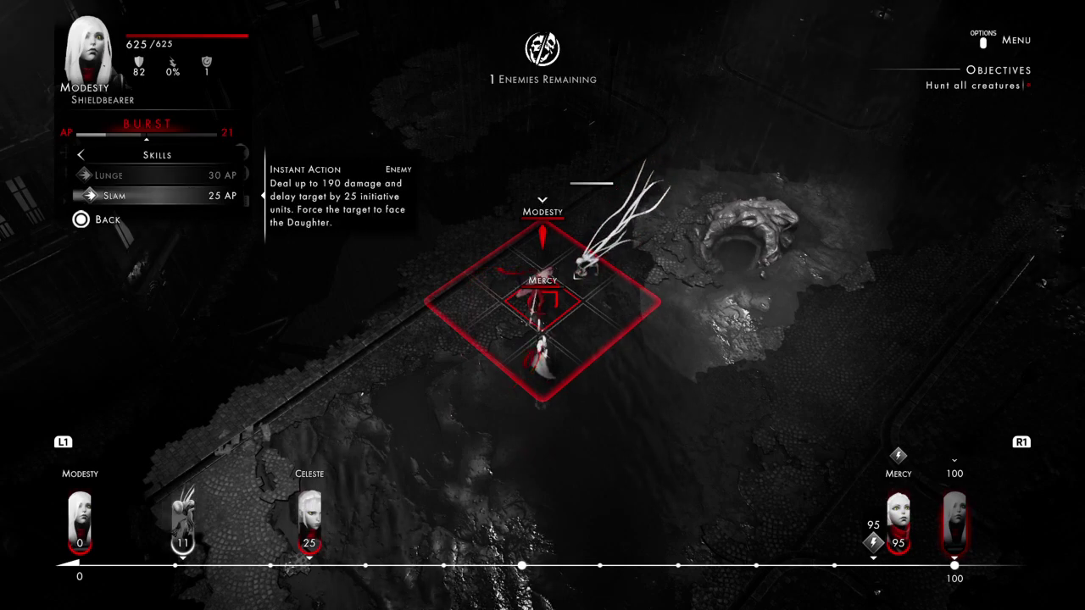
{"action": "key", "text": "Return"}
{"action": "key", "text": "Return"}
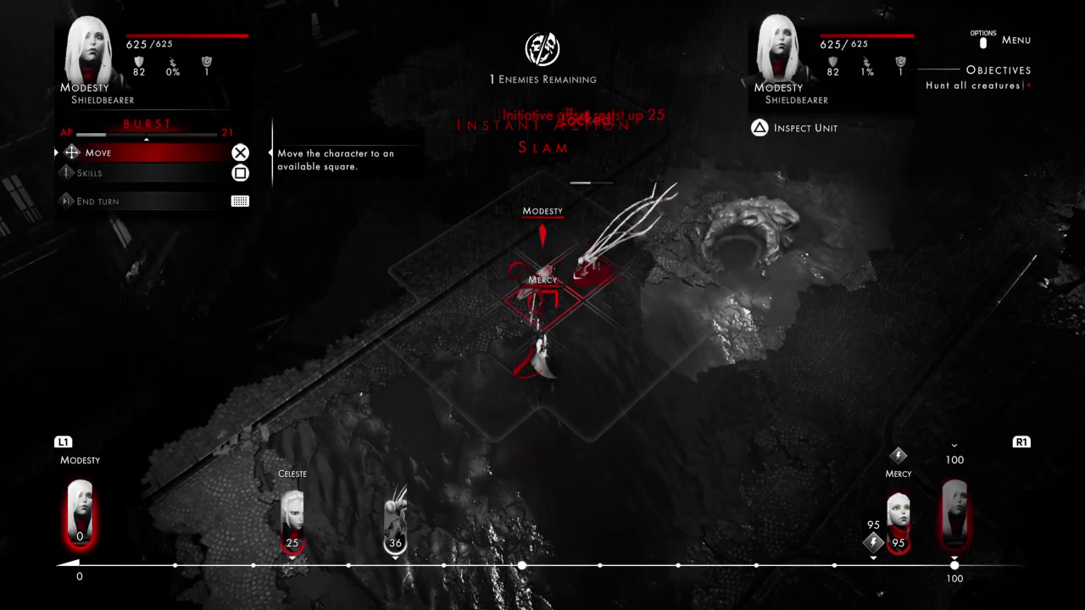
{"action": "key", "text": "Down"}
{"action": "key", "text": "Return"}
{"action": "key", "text": "Escape"}
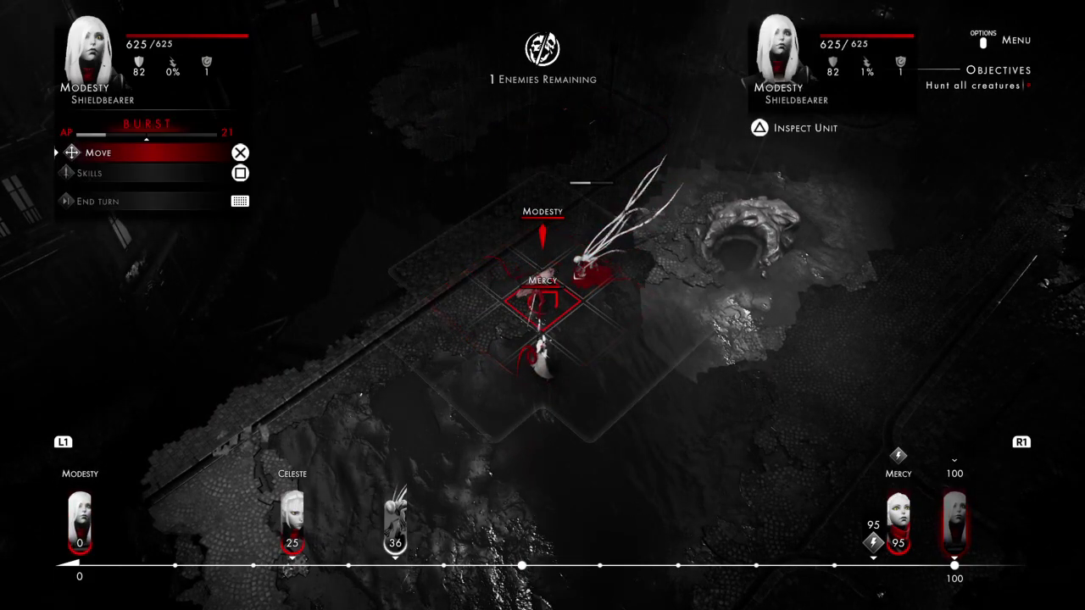
{"action": "key", "text": "Return"}
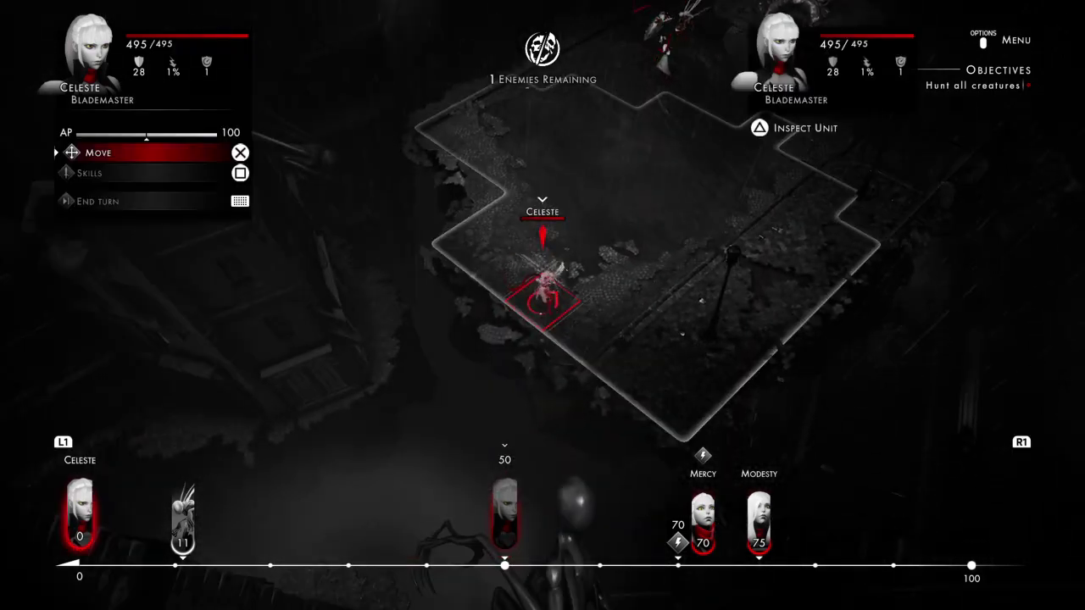
Walk Celeste, in two moves, to a tile next to the last Scavenger
{"action": "key", "text": "Return"}
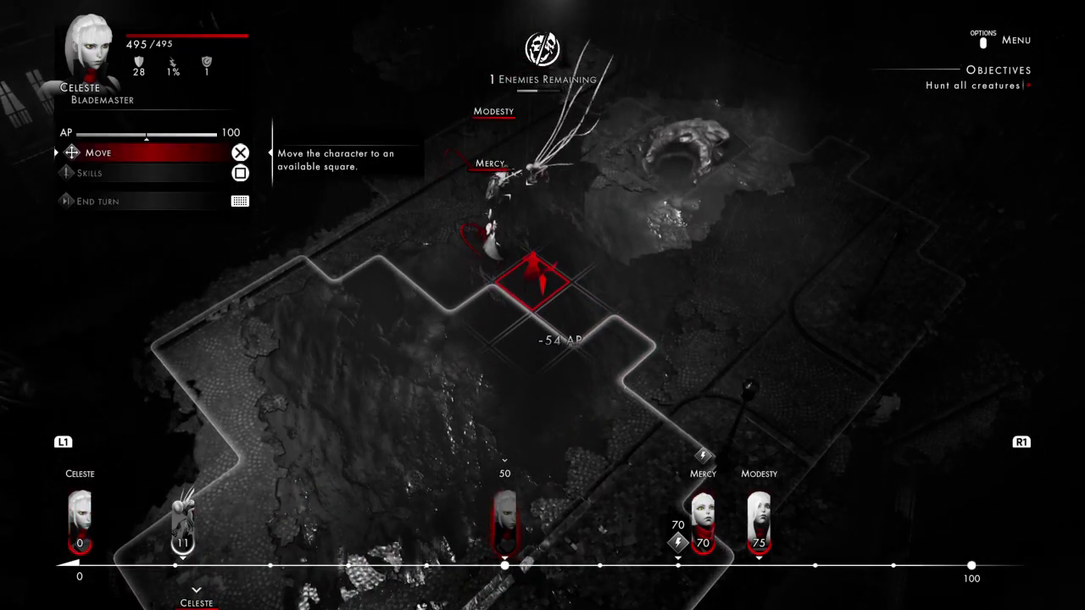
{"action": "key", "text": "Return"}
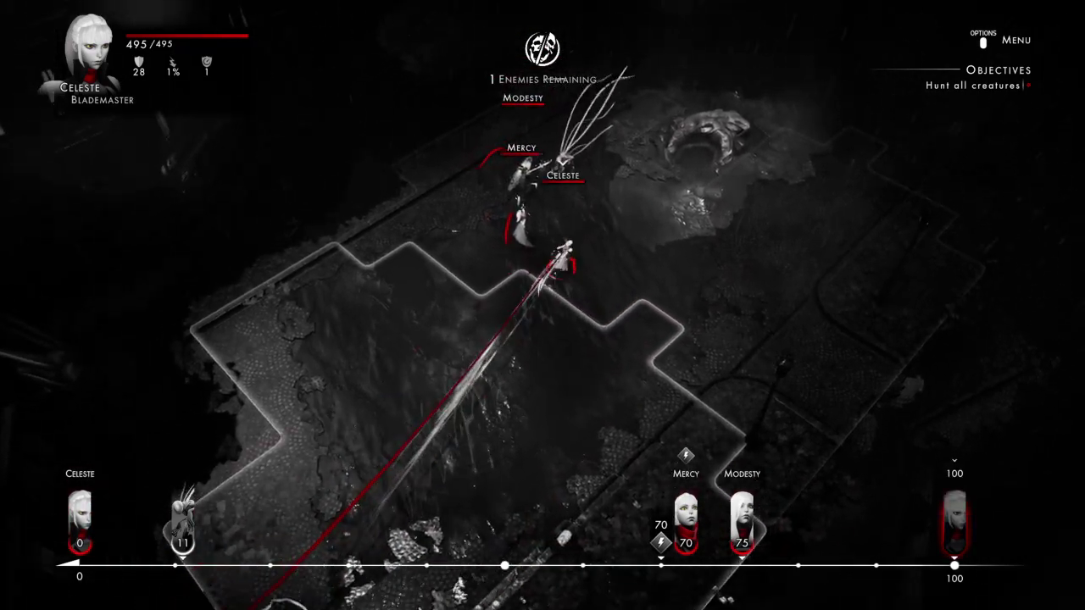
{"action": "key", "text": "Return"}
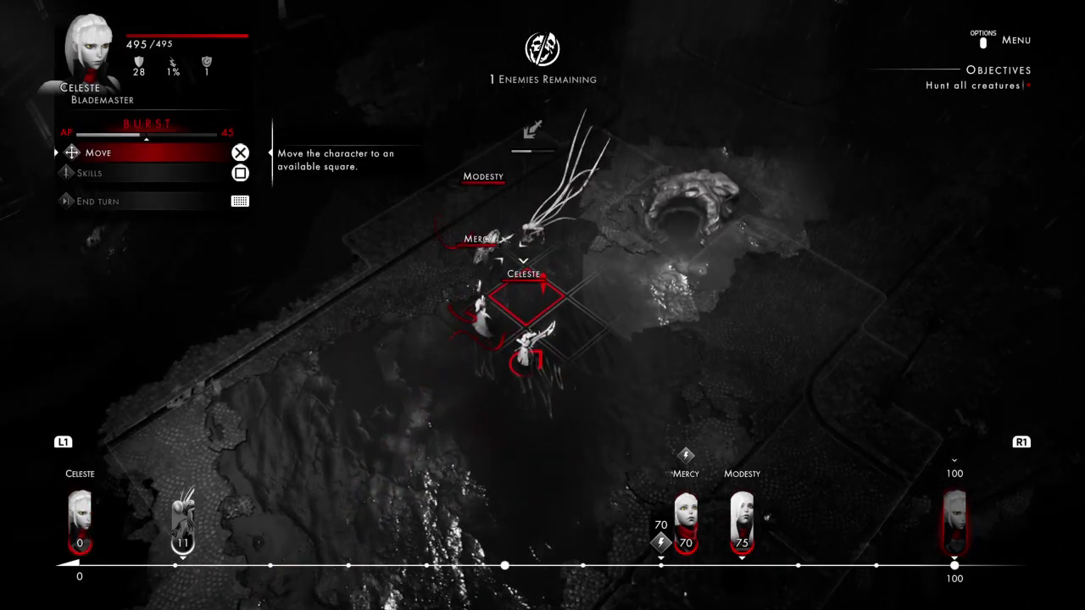
{"action": "key", "text": "Up"}
{"action": "key", "text": "Up"}
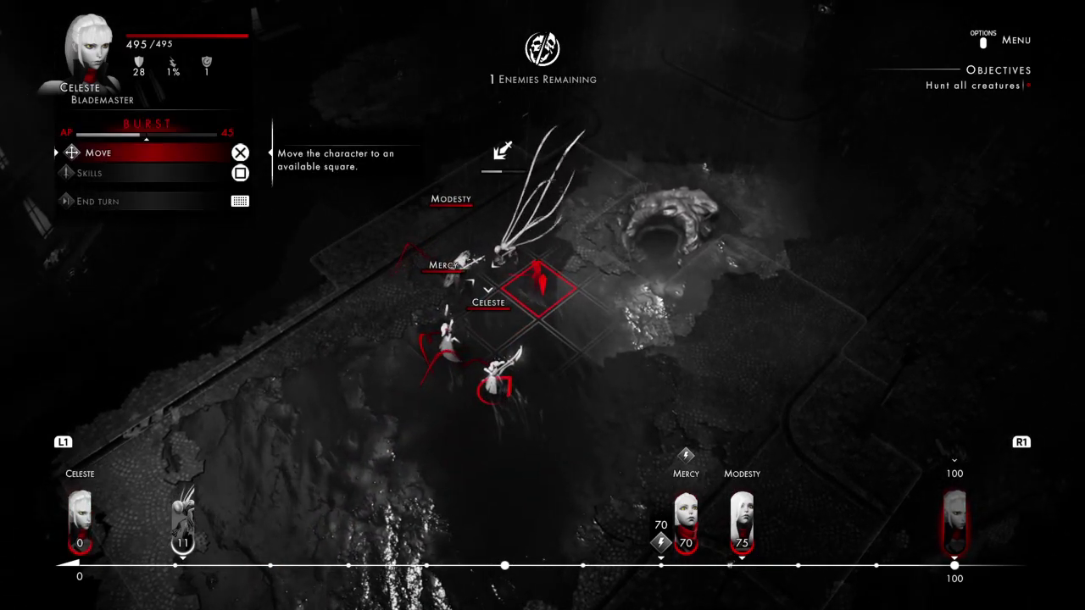
{"action": "key", "text": "Return"}
{"action": "key", "text": "Return"}
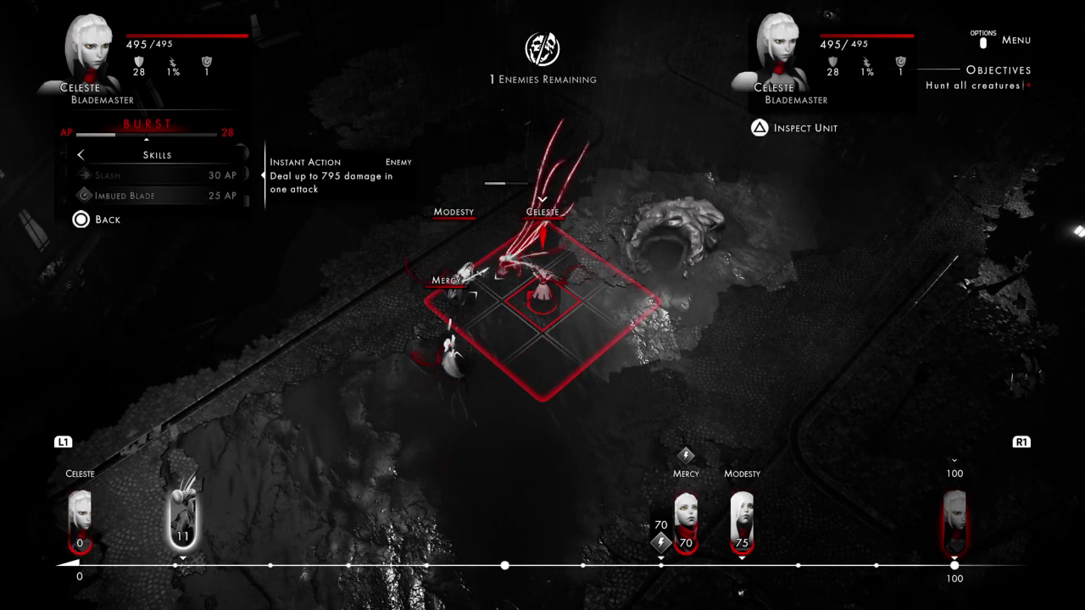
Queue an Imbued Blade strike on the Scavenger
{"action": "key", "text": "Down"}
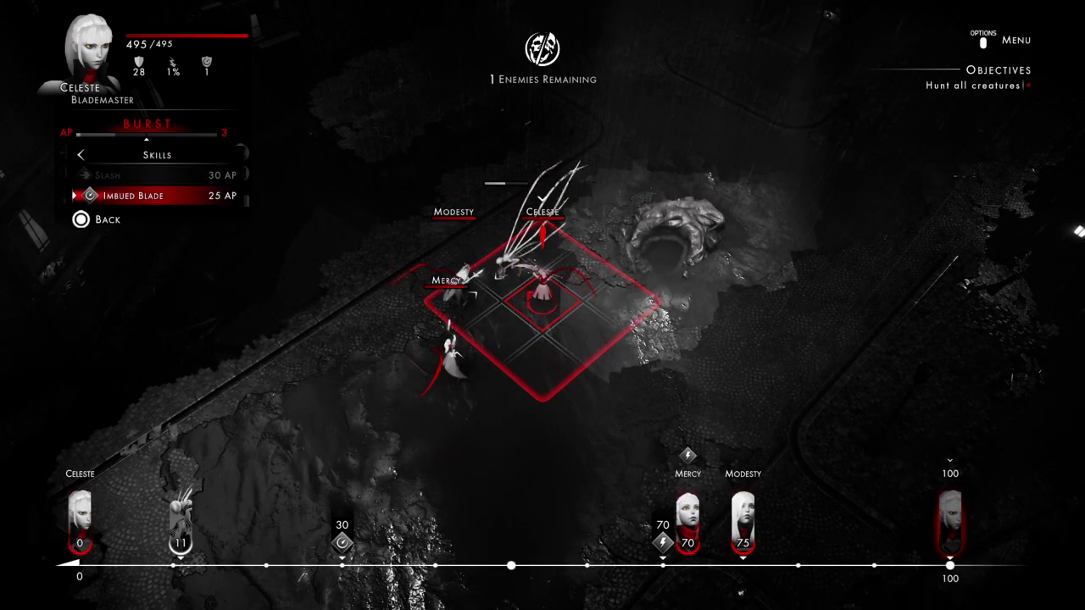
{"action": "key", "text": "Return"}
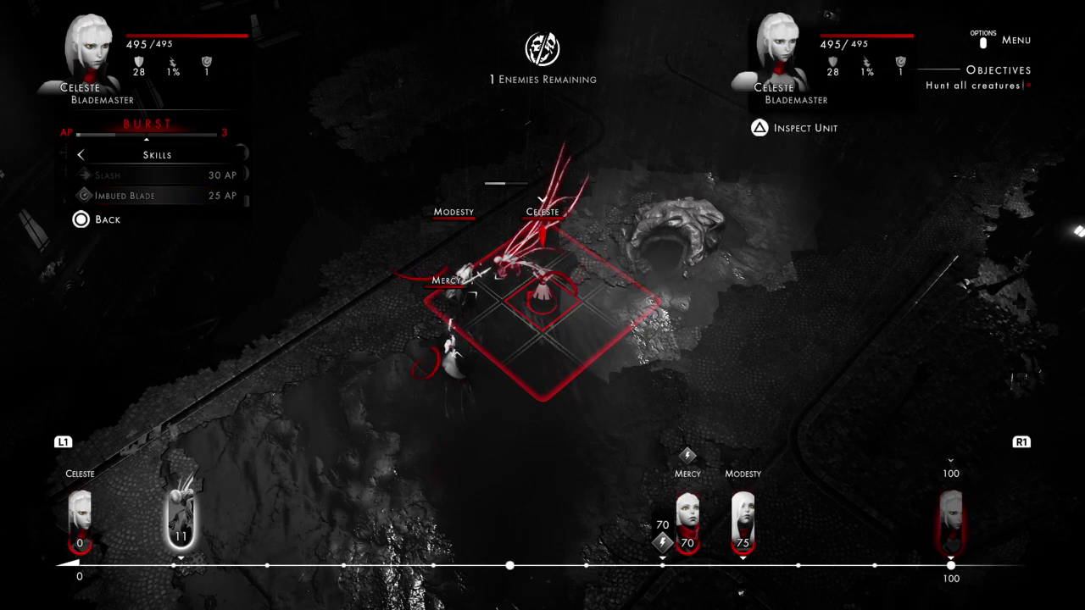
{"action": "key", "text": "Escape"}
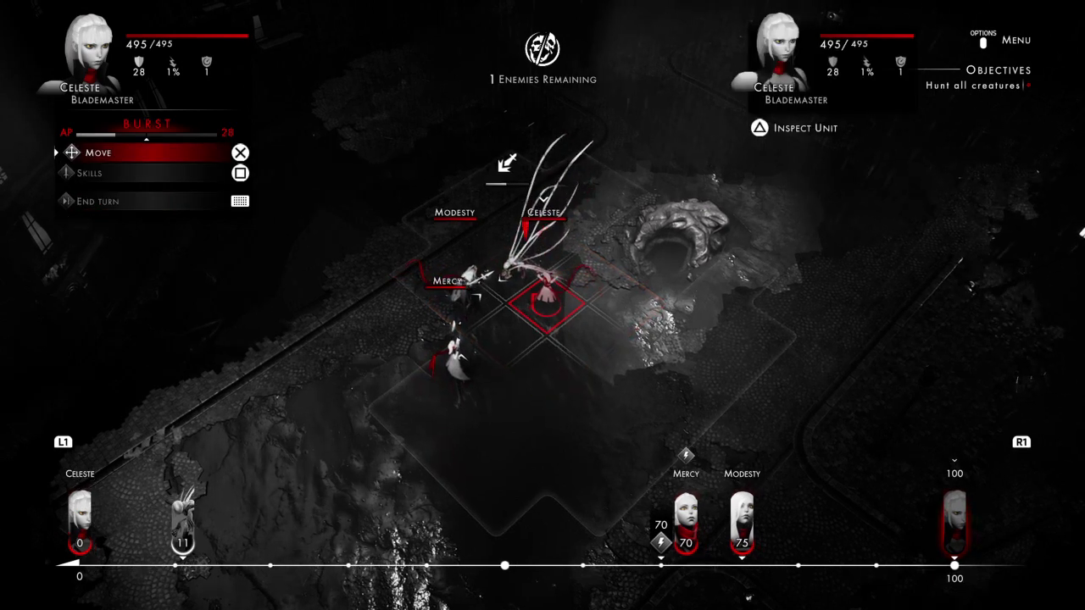
{"action": "key", "text": "Down"}
{"action": "key", "text": "Return"}
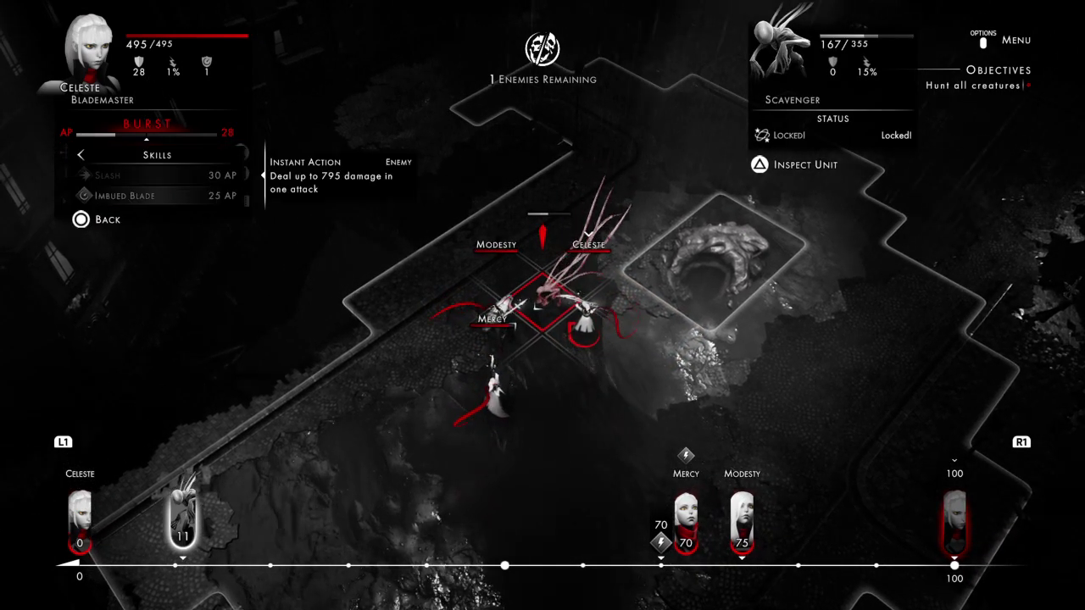
{"action": "key", "text": "Down"}
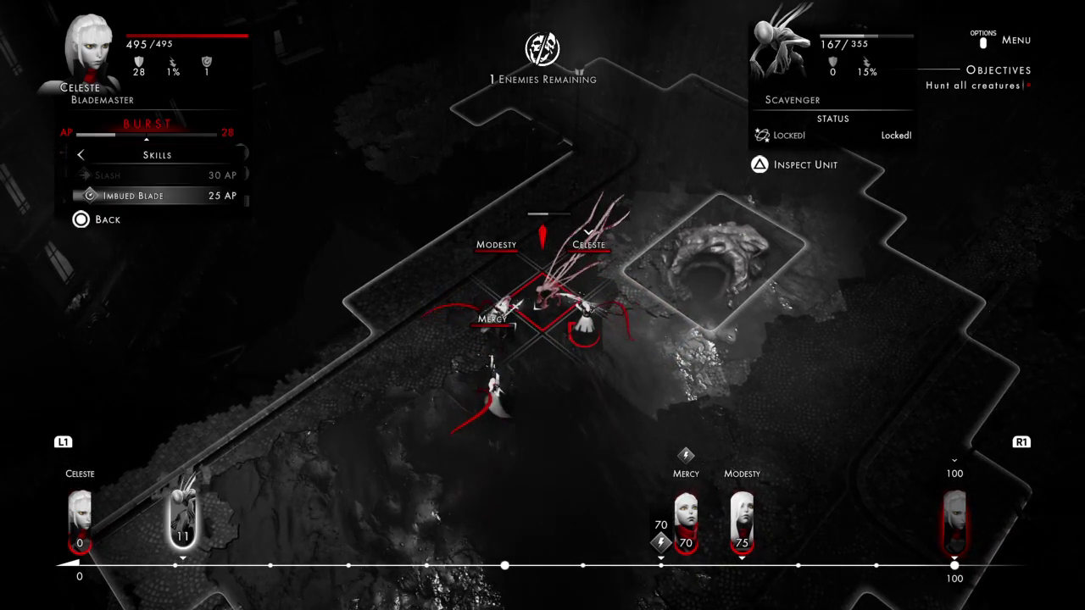
{"action": "key", "text": "Return"}
{"action": "key", "text": "Return"}
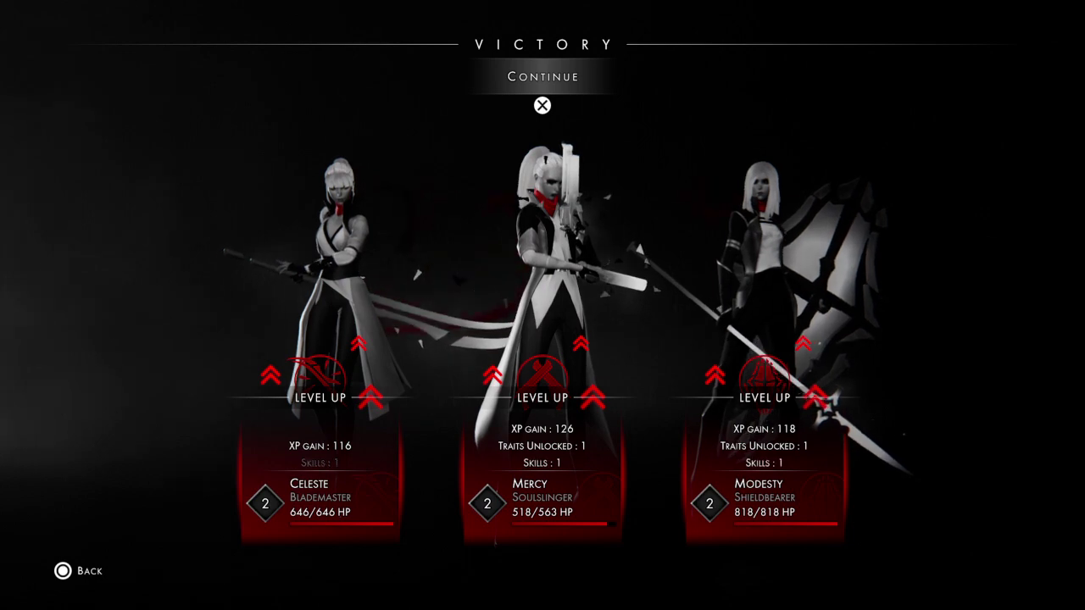
Dismiss the Victory results to reach the Recollection 2, Day 1 hub
{"action": "key", "text": "Return"}
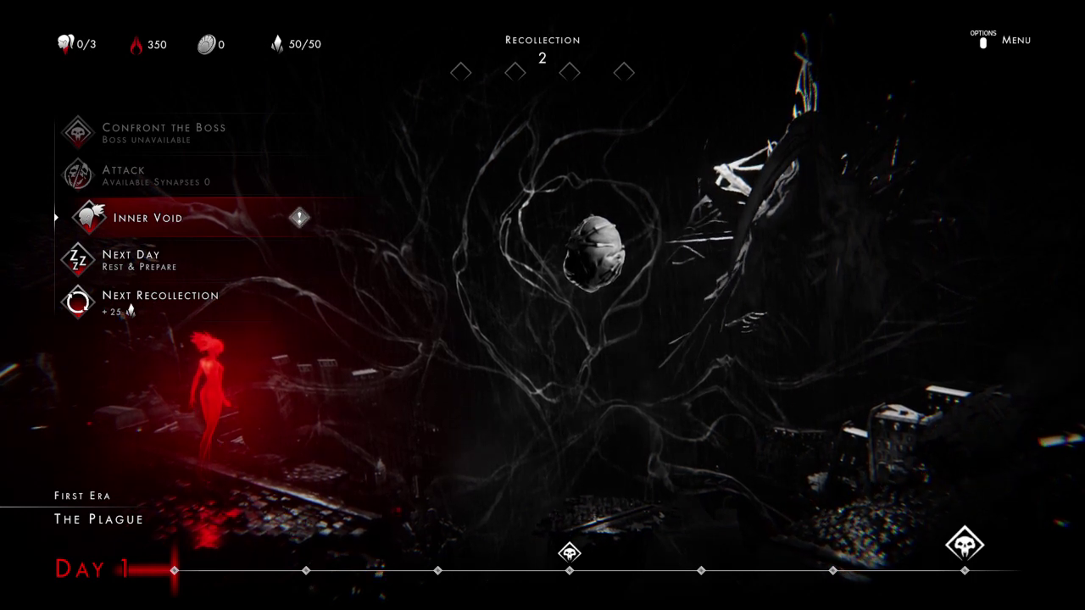
In the Inner Void, have Celeste learn Lightning Strike as her third skill
{"action": "key", "text": "Return"}
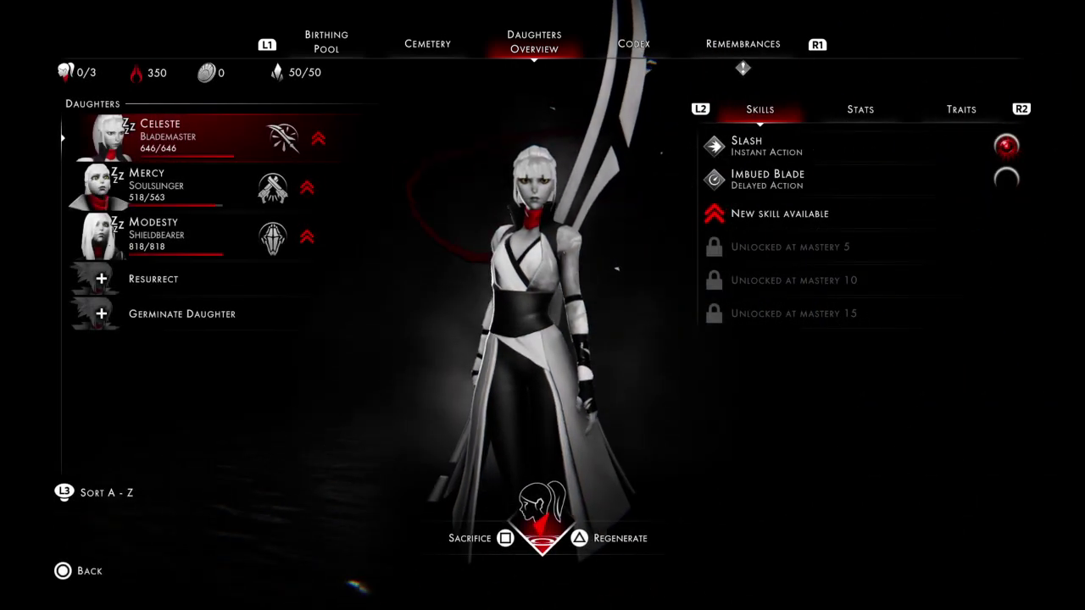
{"action": "key", "text": "Right"}
{"action": "key", "text": "Down"}
{"action": "key", "text": "Down"}
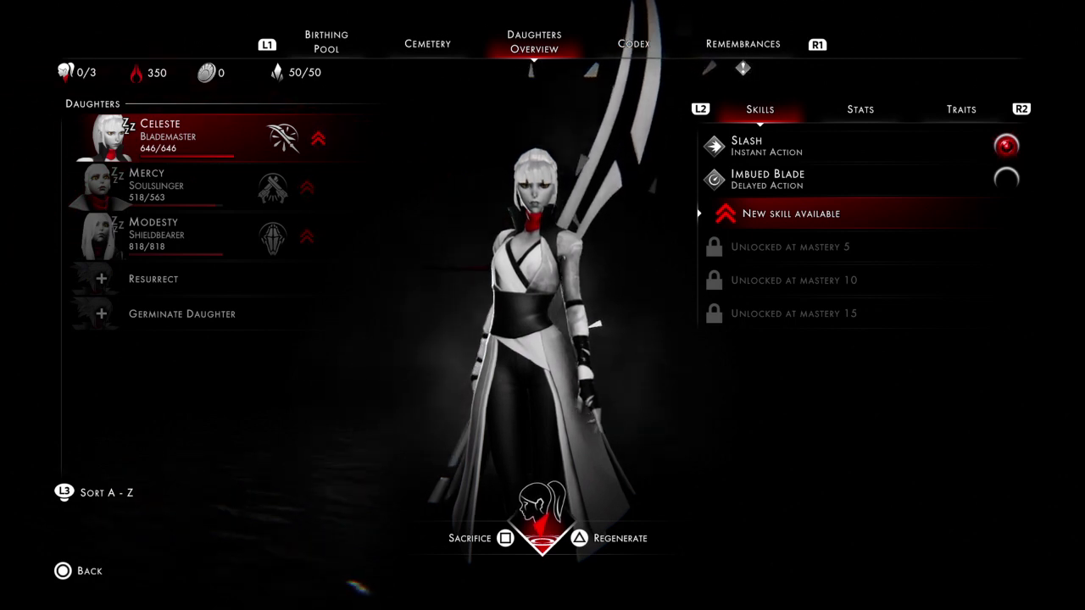
{"action": "key", "text": "Return"}
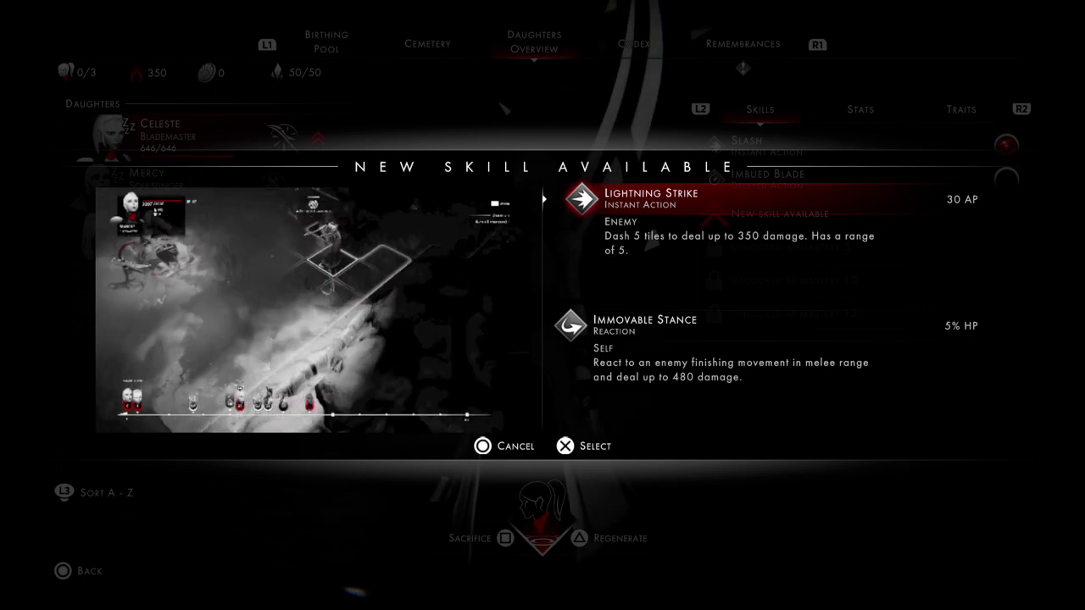
{"action": "key", "text": "Return"}
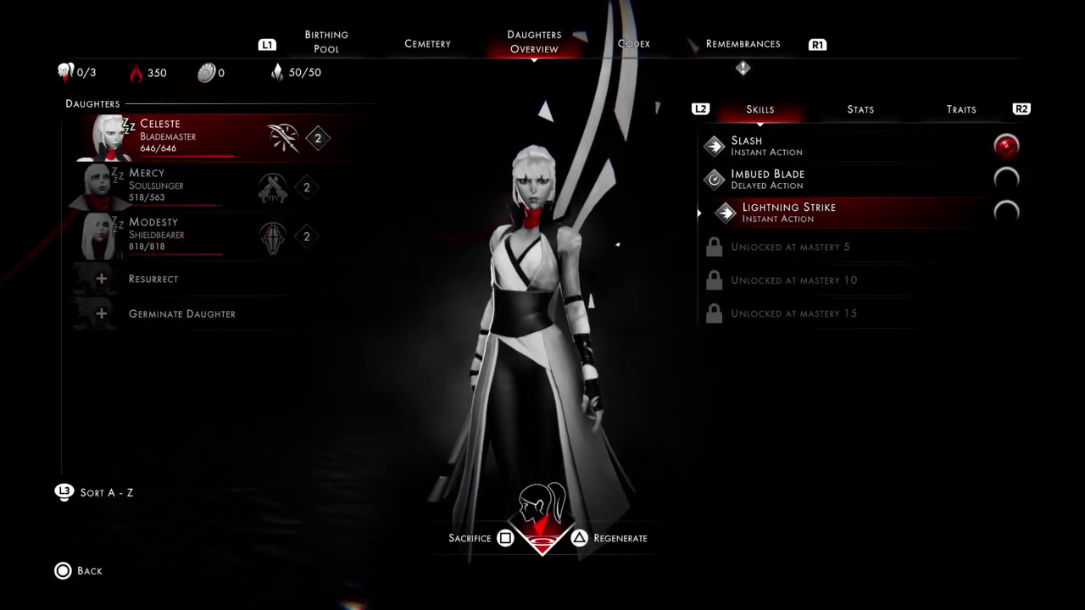
{"action": "key", "text": "Escape"}
Teach Mercy the Wrathful Rain skill from her new-skill choices
{"action": "key", "text": "Down"}
{"action": "key", "text": "Right"}
{"action": "key", "text": "Down"}
{"action": "key", "text": "Down"}
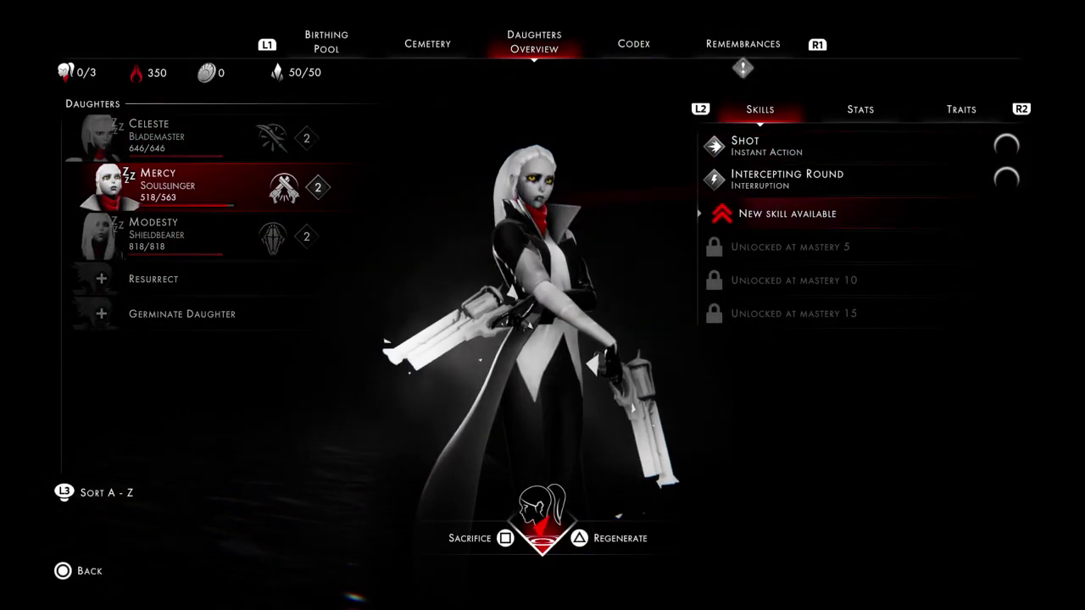
{"action": "key", "text": "Return"}
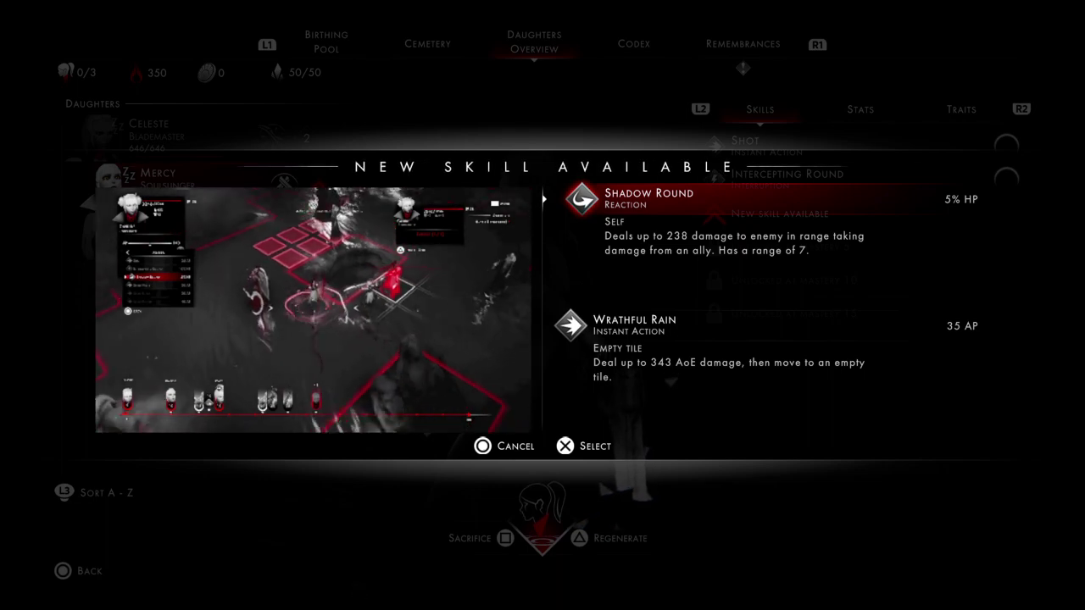
{"action": "key", "text": "Down"}
{"action": "key", "text": "Return"}
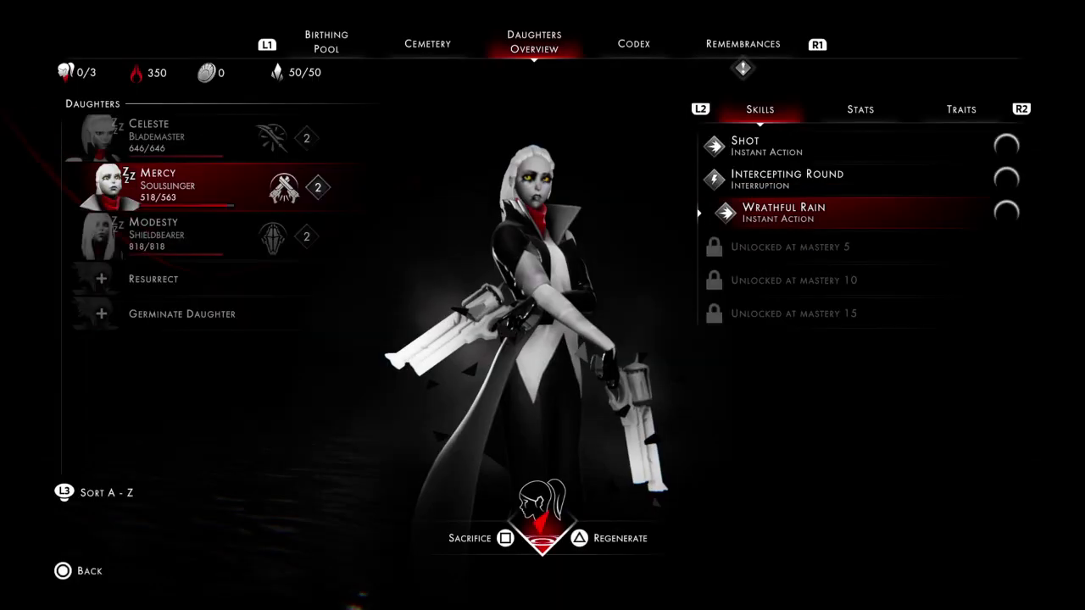
{"action": "key", "text": "Up"}
{"action": "key", "text": "Up"}
{"action": "key", "text": "Return"}
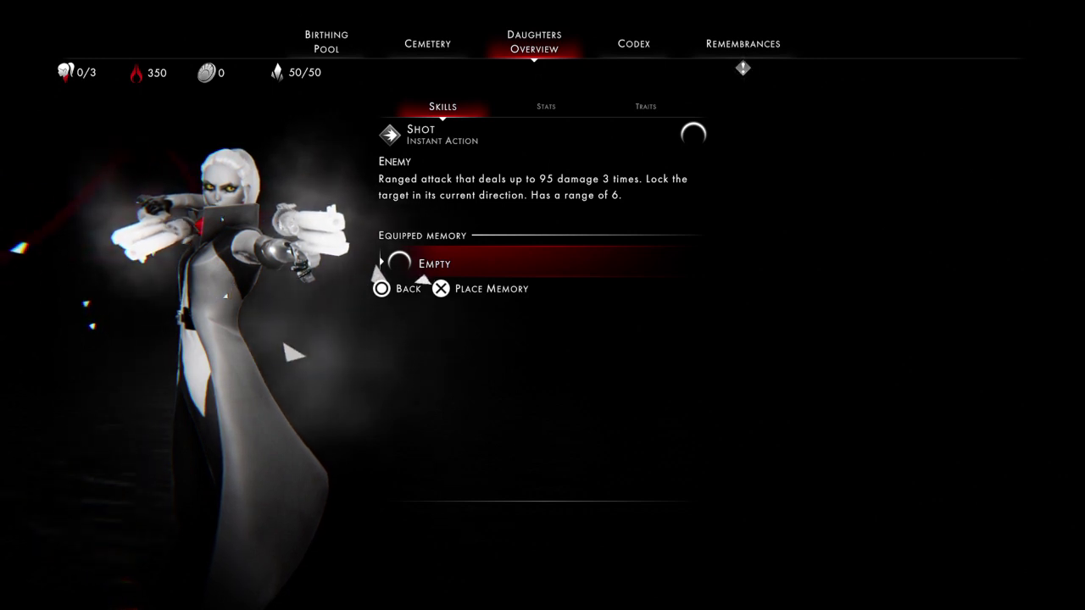
{"action": "key", "text": "Escape"}
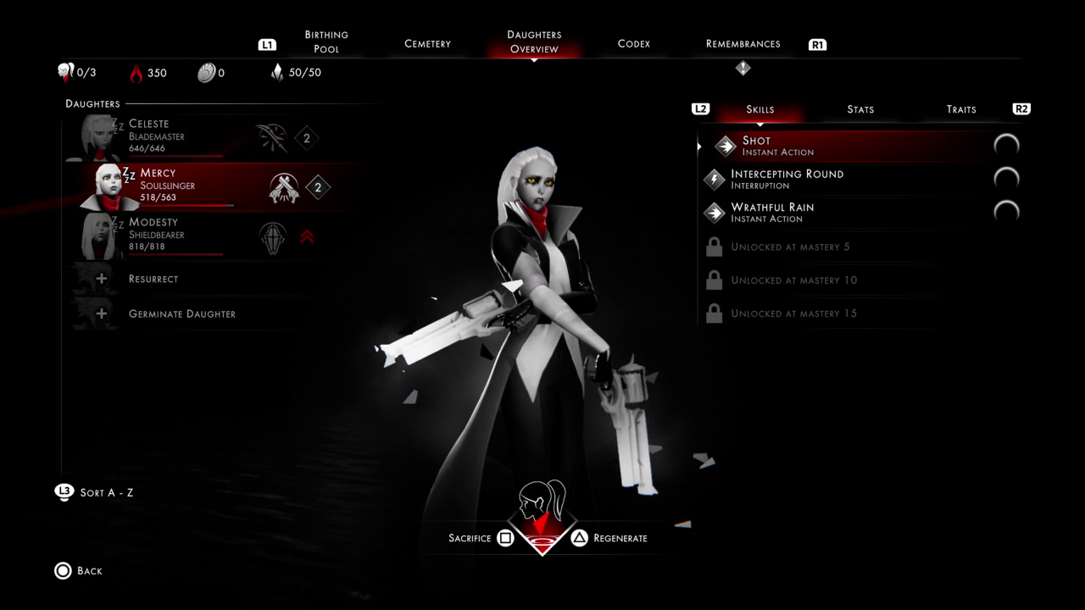
{"action": "key", "text": "Down"}
Teach Modesty Shield Bash as her third skill, view her Stats, then open the Cemetery
{"action": "key", "text": "Right"}
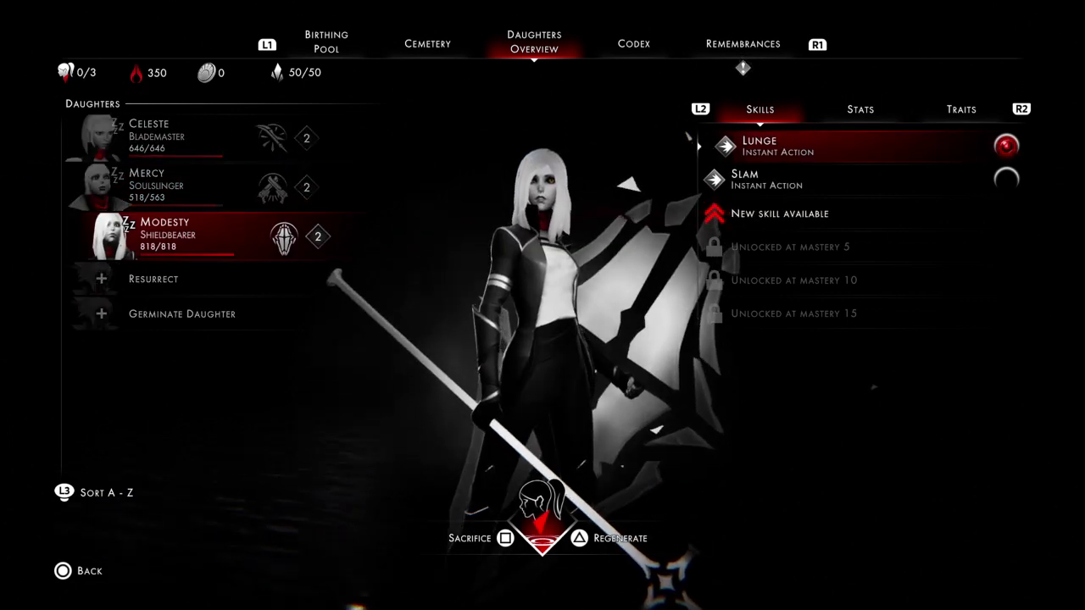
{"action": "key", "text": "Down"}
{"action": "key", "text": "Down"}
{"action": "key", "text": "Return"}
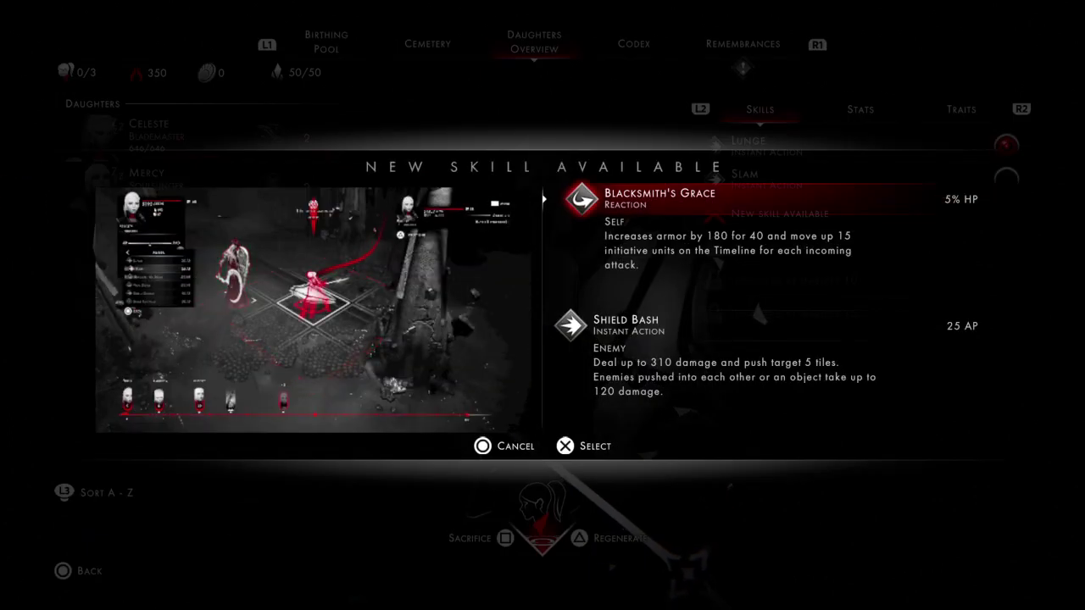
{"action": "key", "text": "Down"}
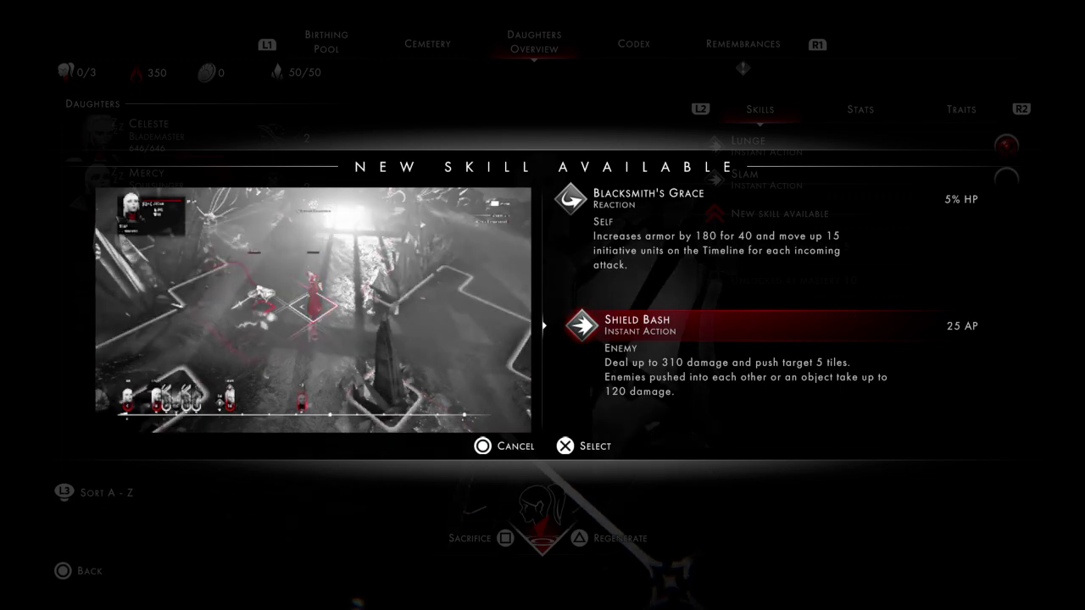
{"action": "key", "text": "Return"}
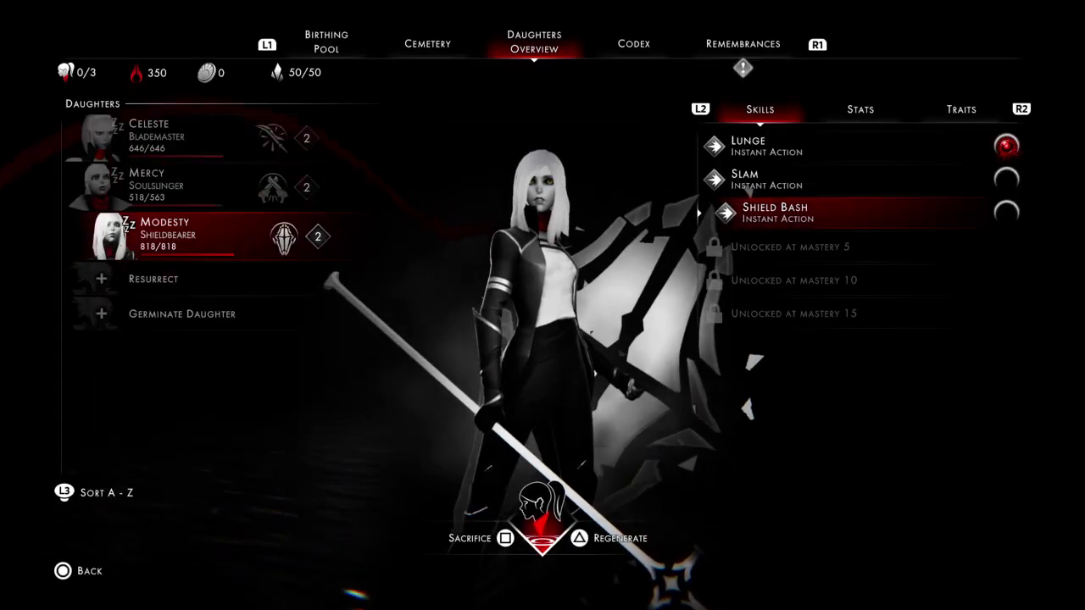
{"action": "key", "text": "e"}
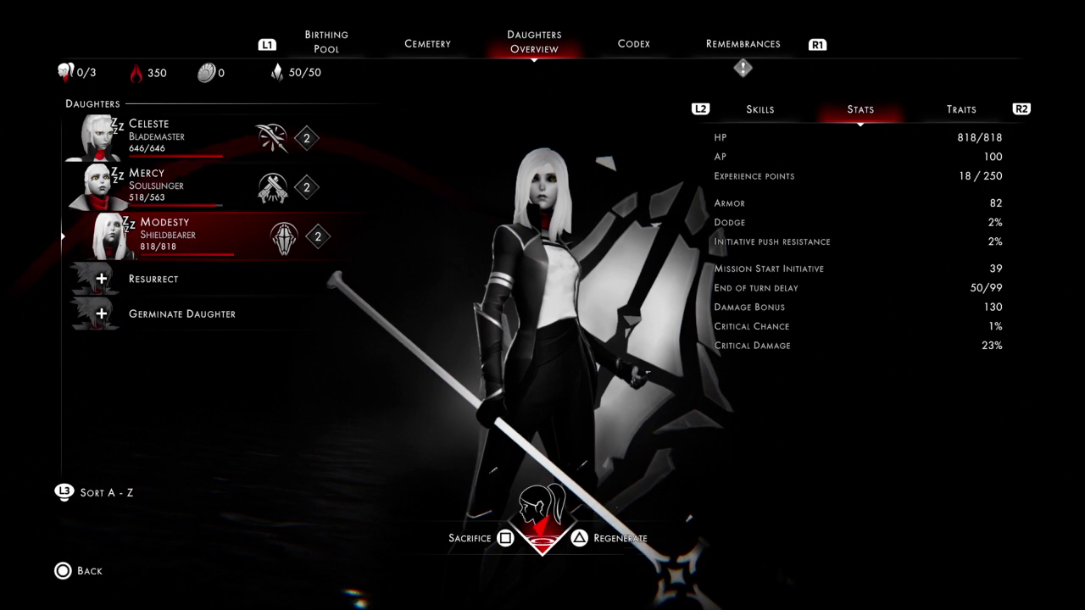
{"action": "key", "text": "q"}
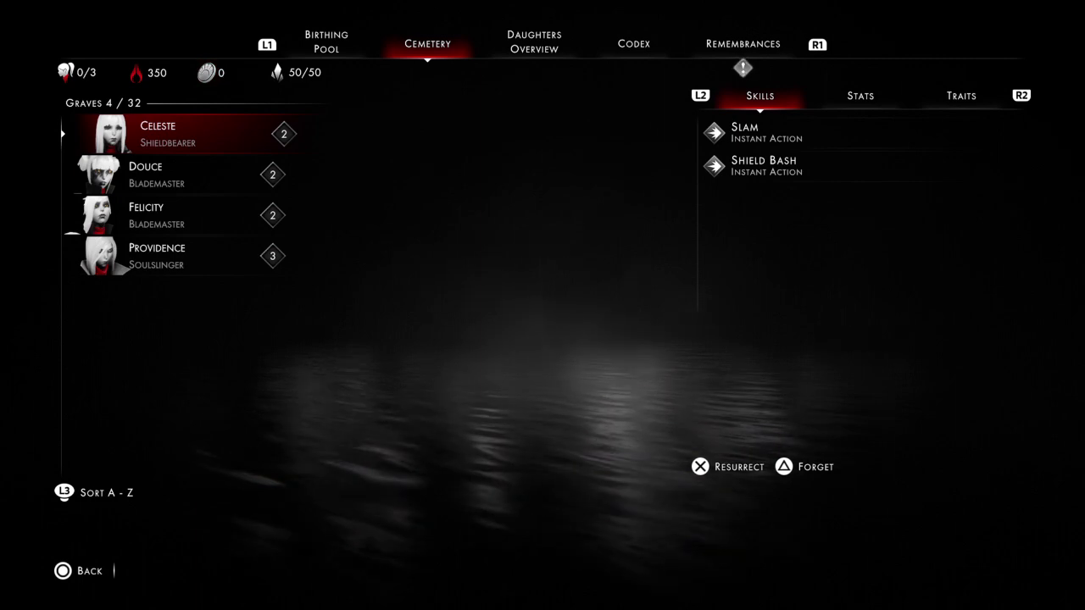
Browse the cemetery graves, including Providence's, Felicity's and Douce's
{"action": "key", "text": "Down"}
{"action": "key", "text": "Down"}
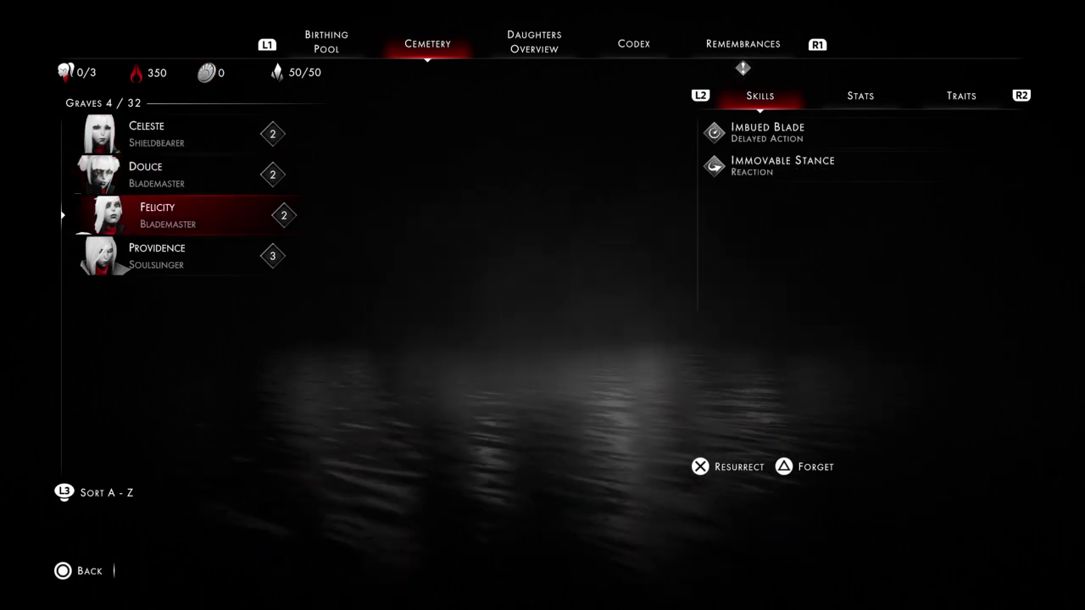
{"action": "key", "text": "Down"}
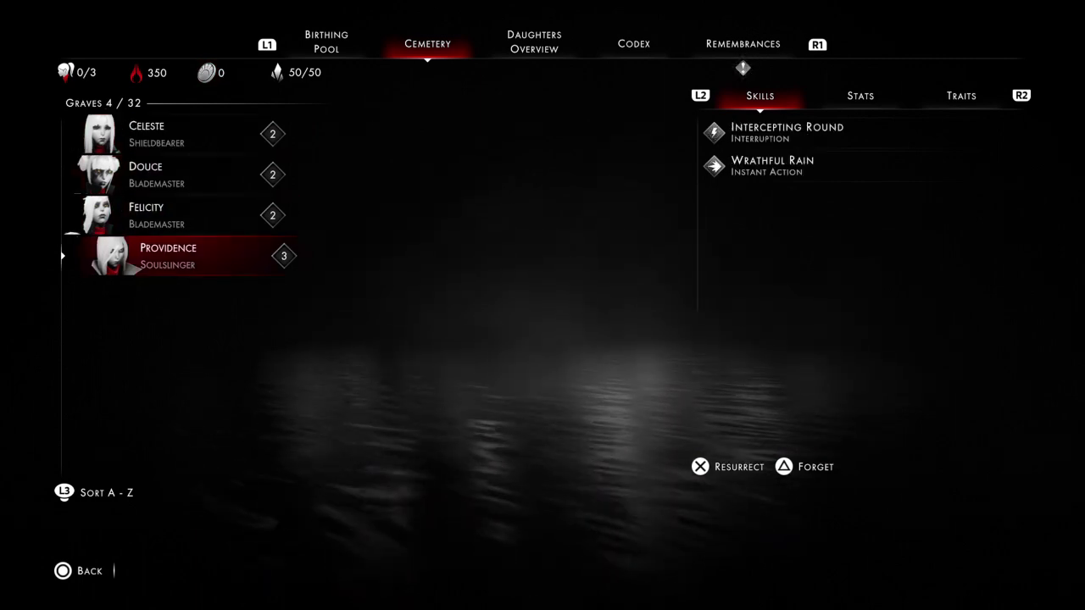
{"action": "key", "text": "Up"}
{"action": "key", "text": "Up"}
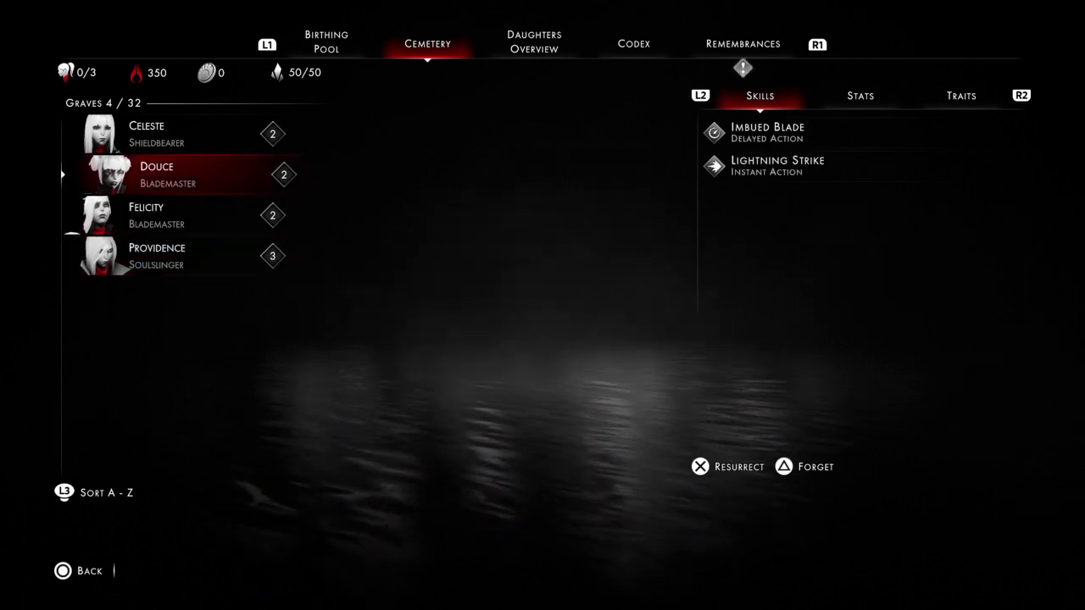
{"action": "key", "text": "Down"}
{"action": "key", "text": "Up"}
{"action": "key", "text": "Down"}
{"action": "key", "text": "Up"}
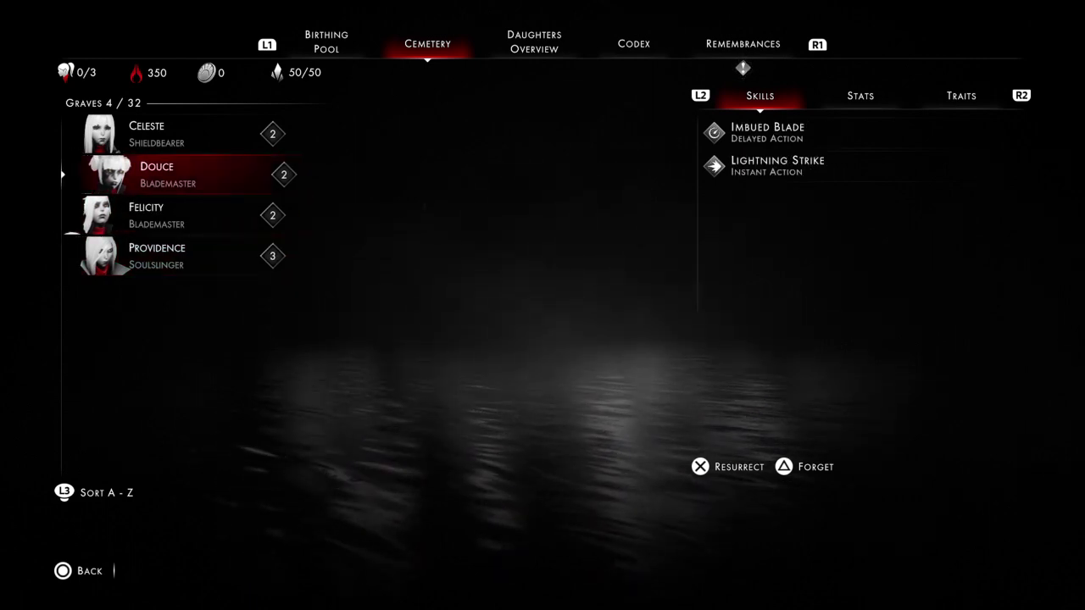
View Celeste's grave, checking her skills, stats and traits
{"action": "key", "text": "Up"}
{"action": "key", "text": "Right"}
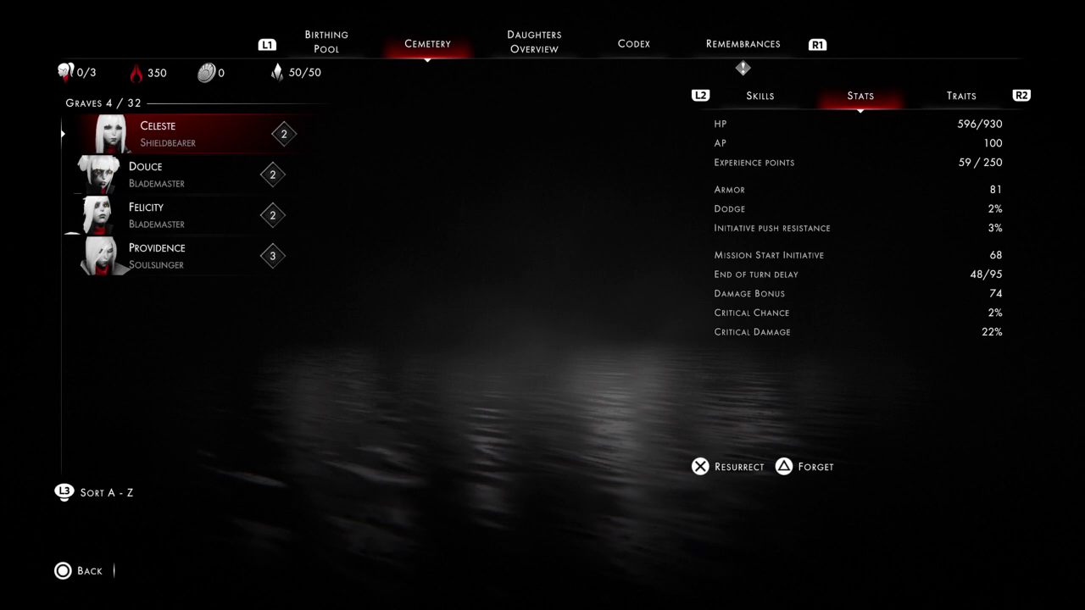
{"action": "key", "text": "Right"}
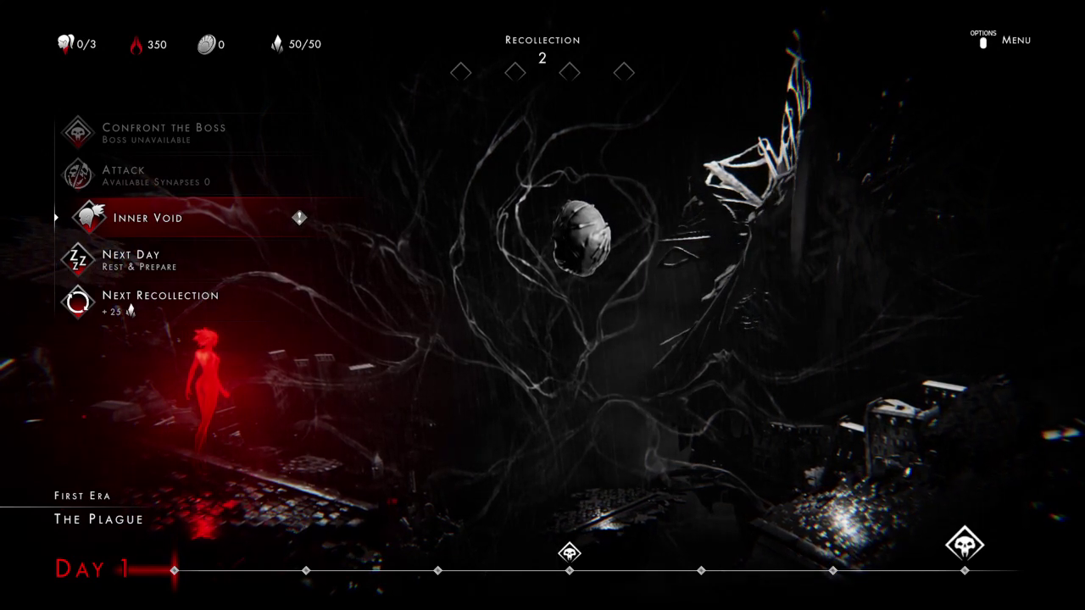
Advance to Day 2 with Next Day, then open the Inner Void's Daughters Overview
{"action": "key", "text": "Down"}
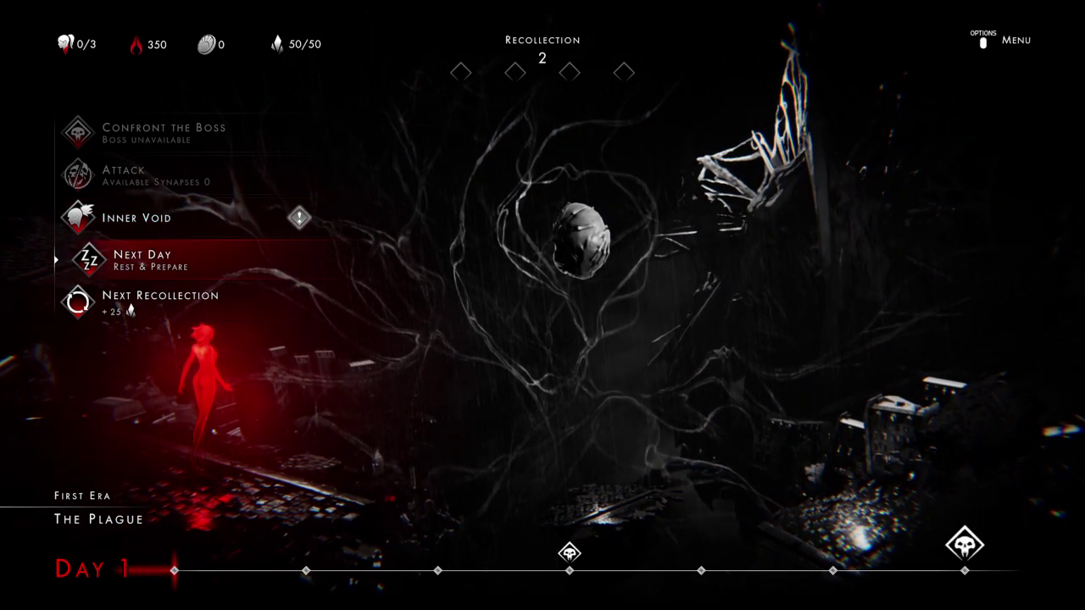
{"action": "key", "text": "Return"}
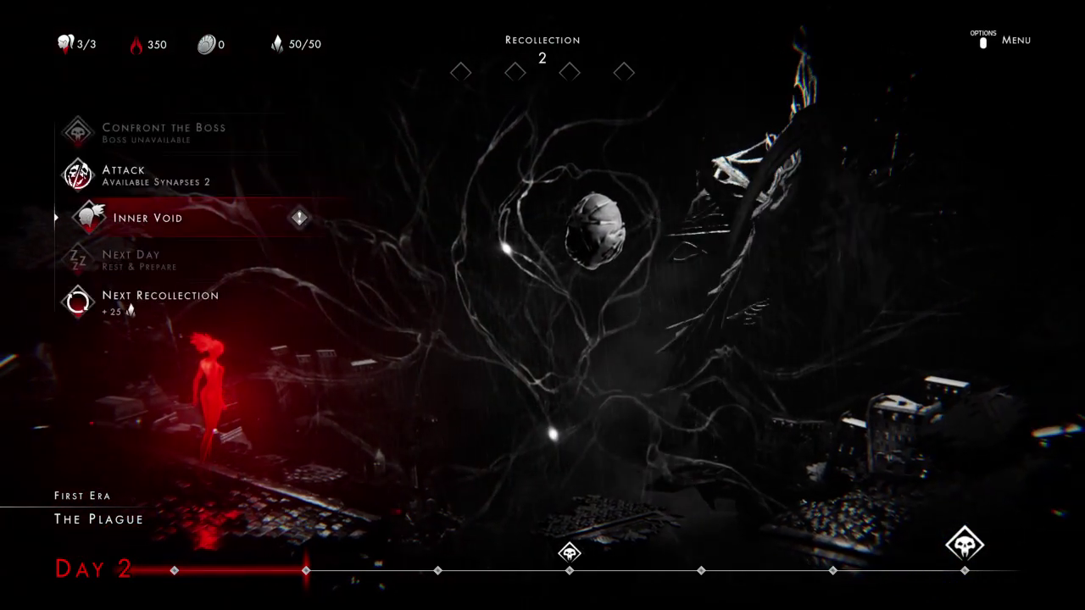
{"action": "key", "text": "Up"}
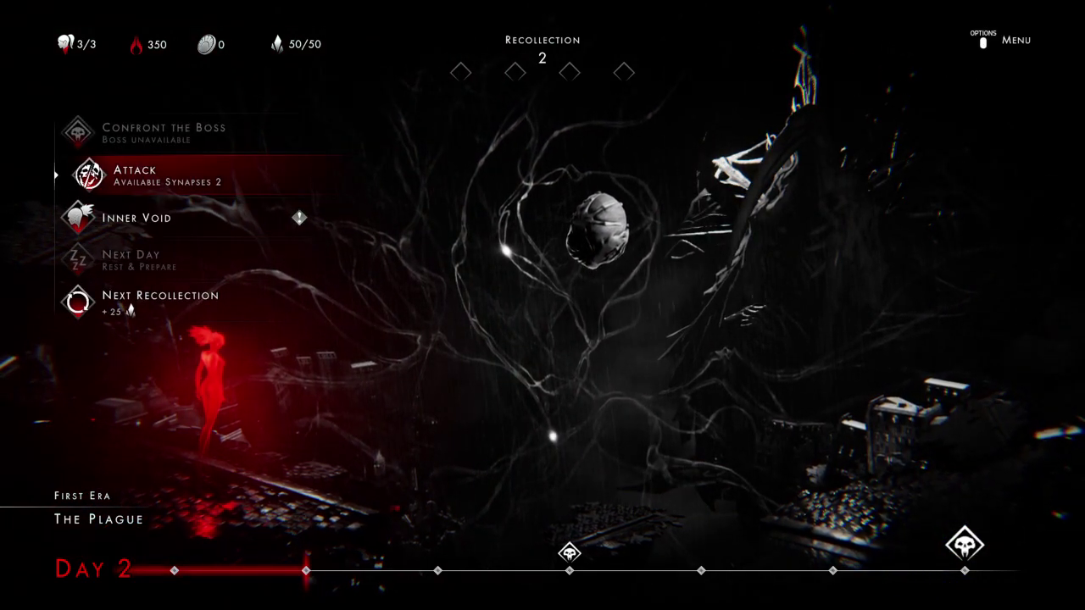
{"action": "key", "text": "Down"}
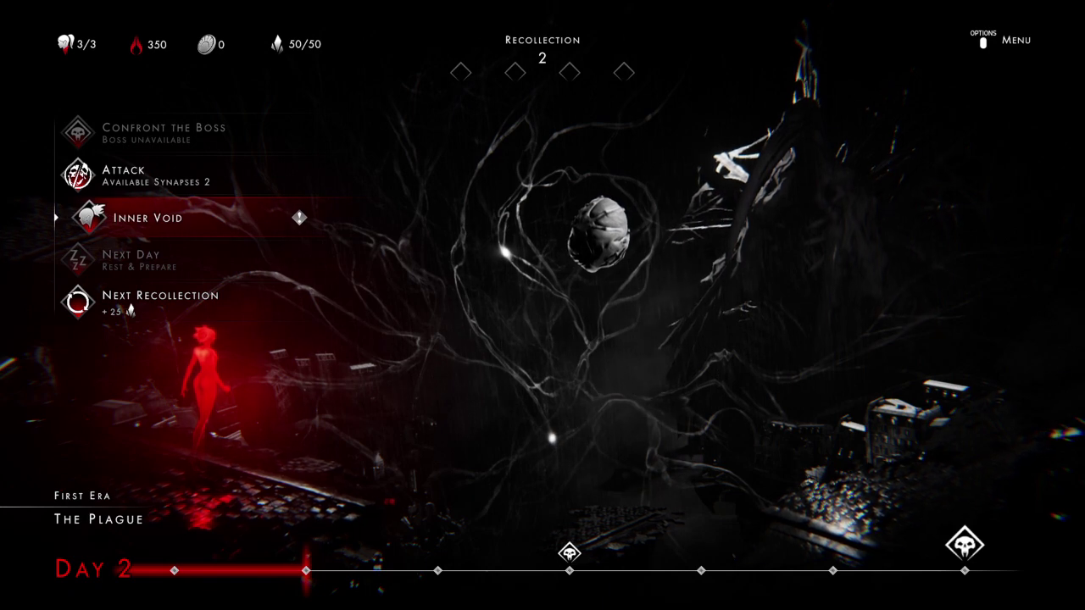
{"action": "key", "text": "Return"}
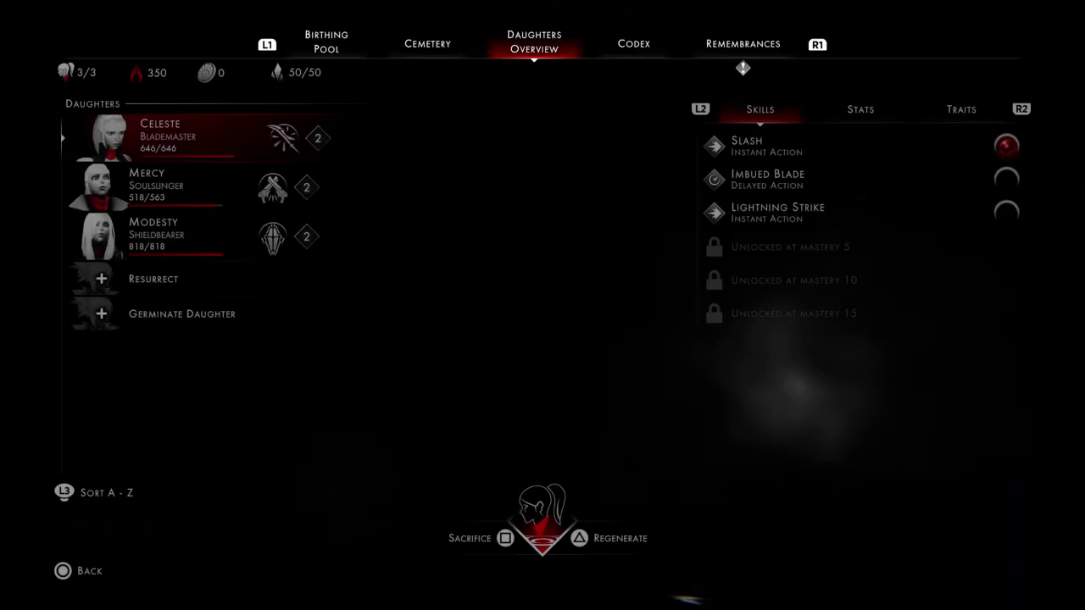